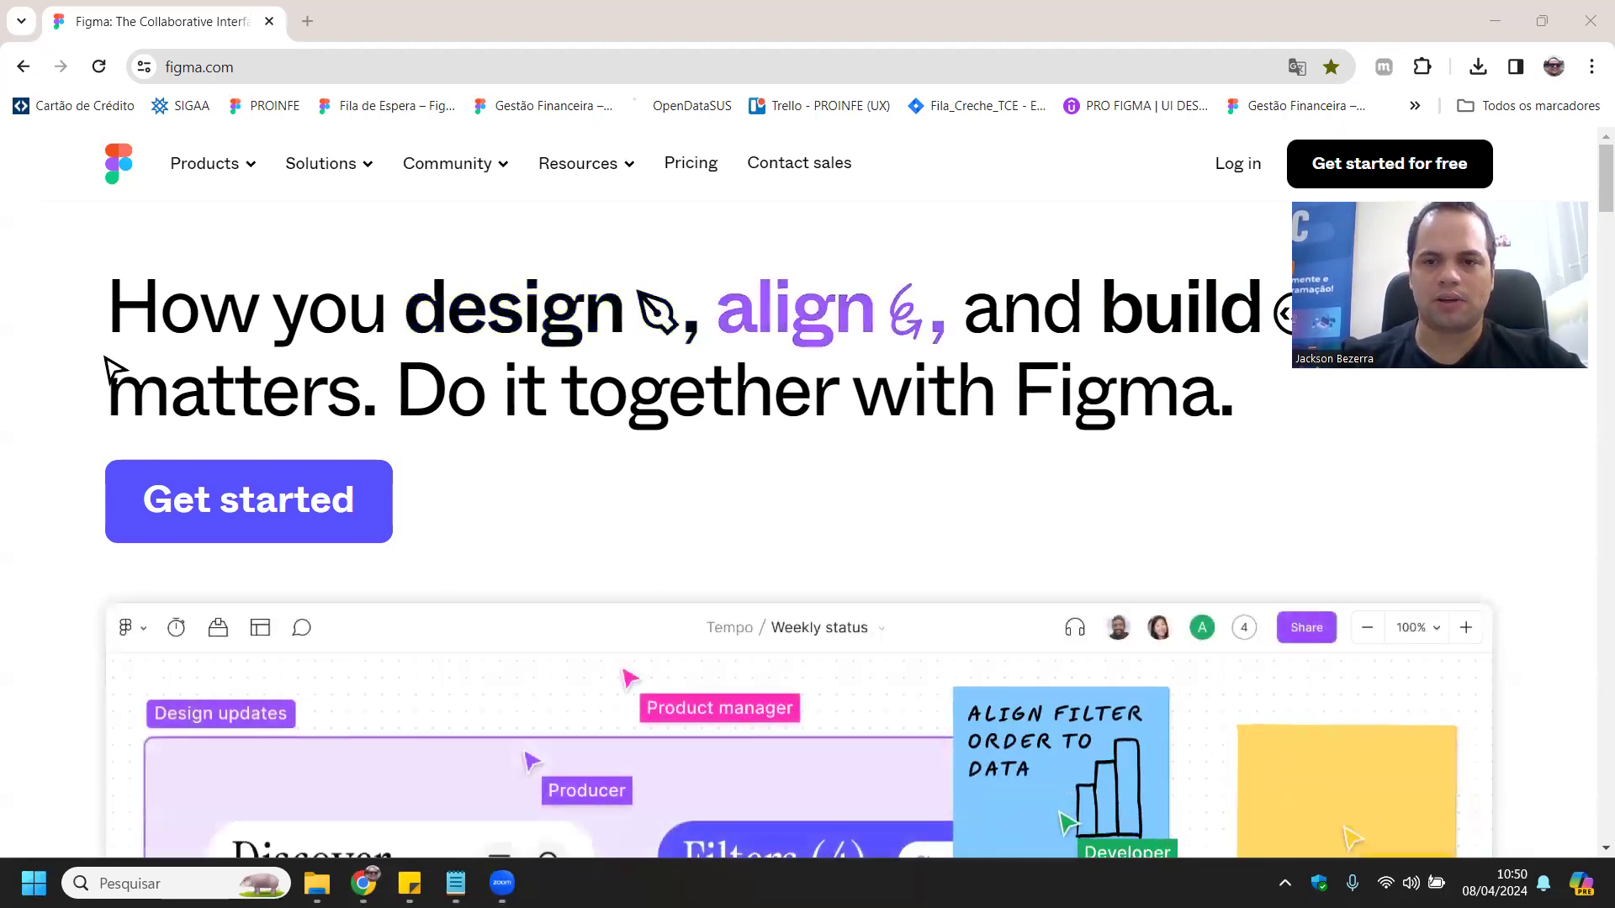
- Look through the Figma homepage, including its Prototype, Dev Mode and Design systems sections, down to the footer
scroll(130, 357, "down", 7)
scroll(135, 362, "down", 14)
scroll(133, 363, "down", 15)
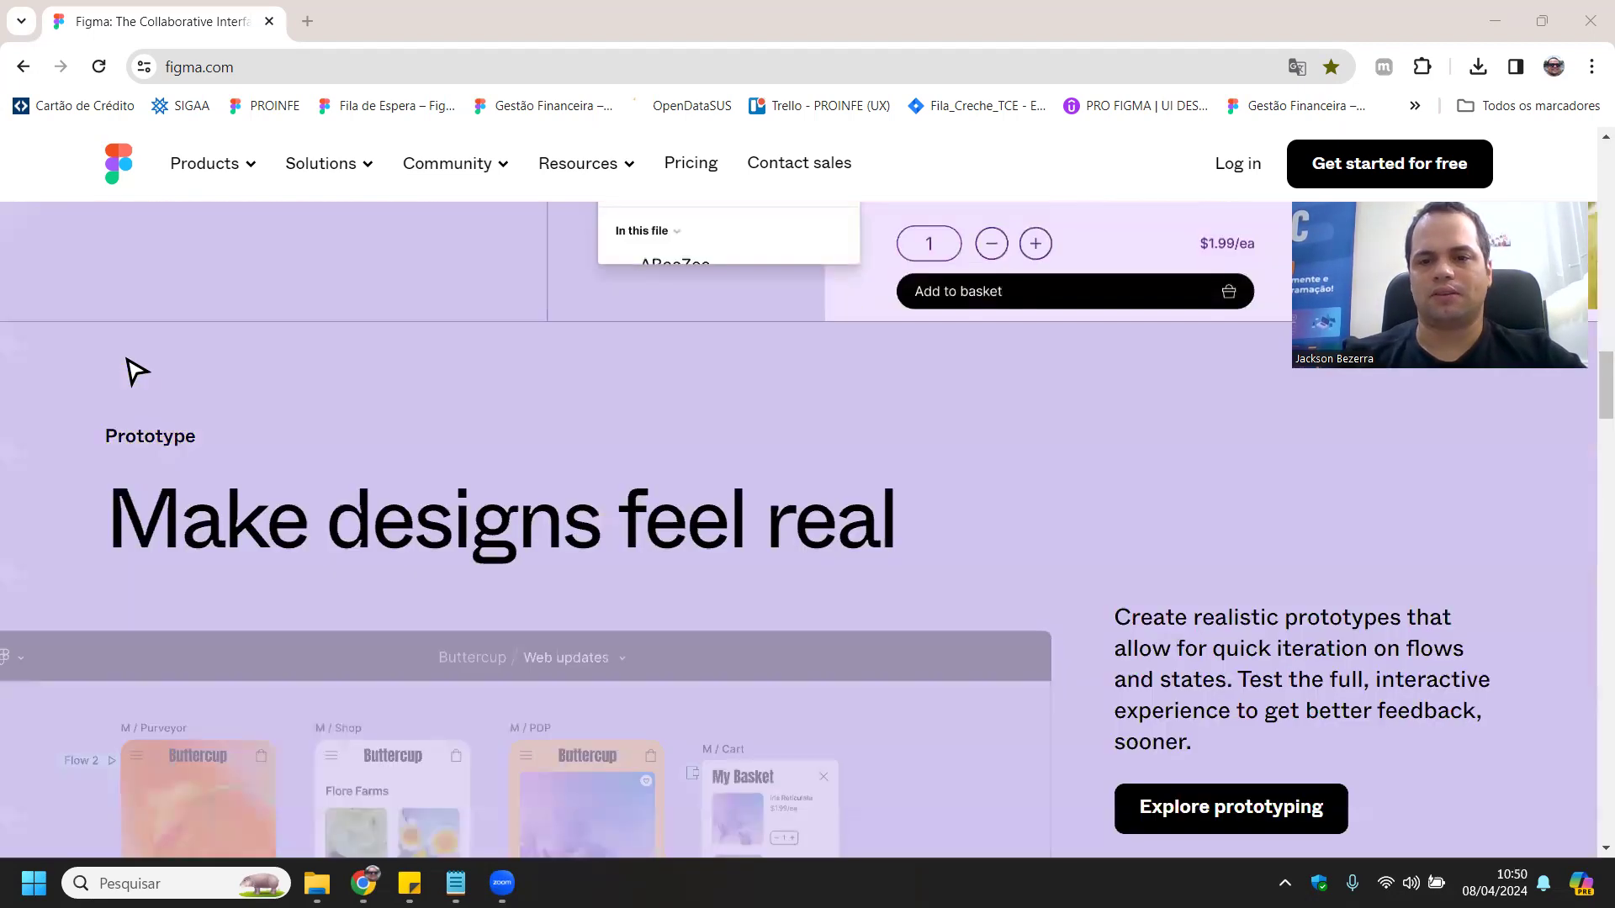
scroll(128, 371, "down", 15)
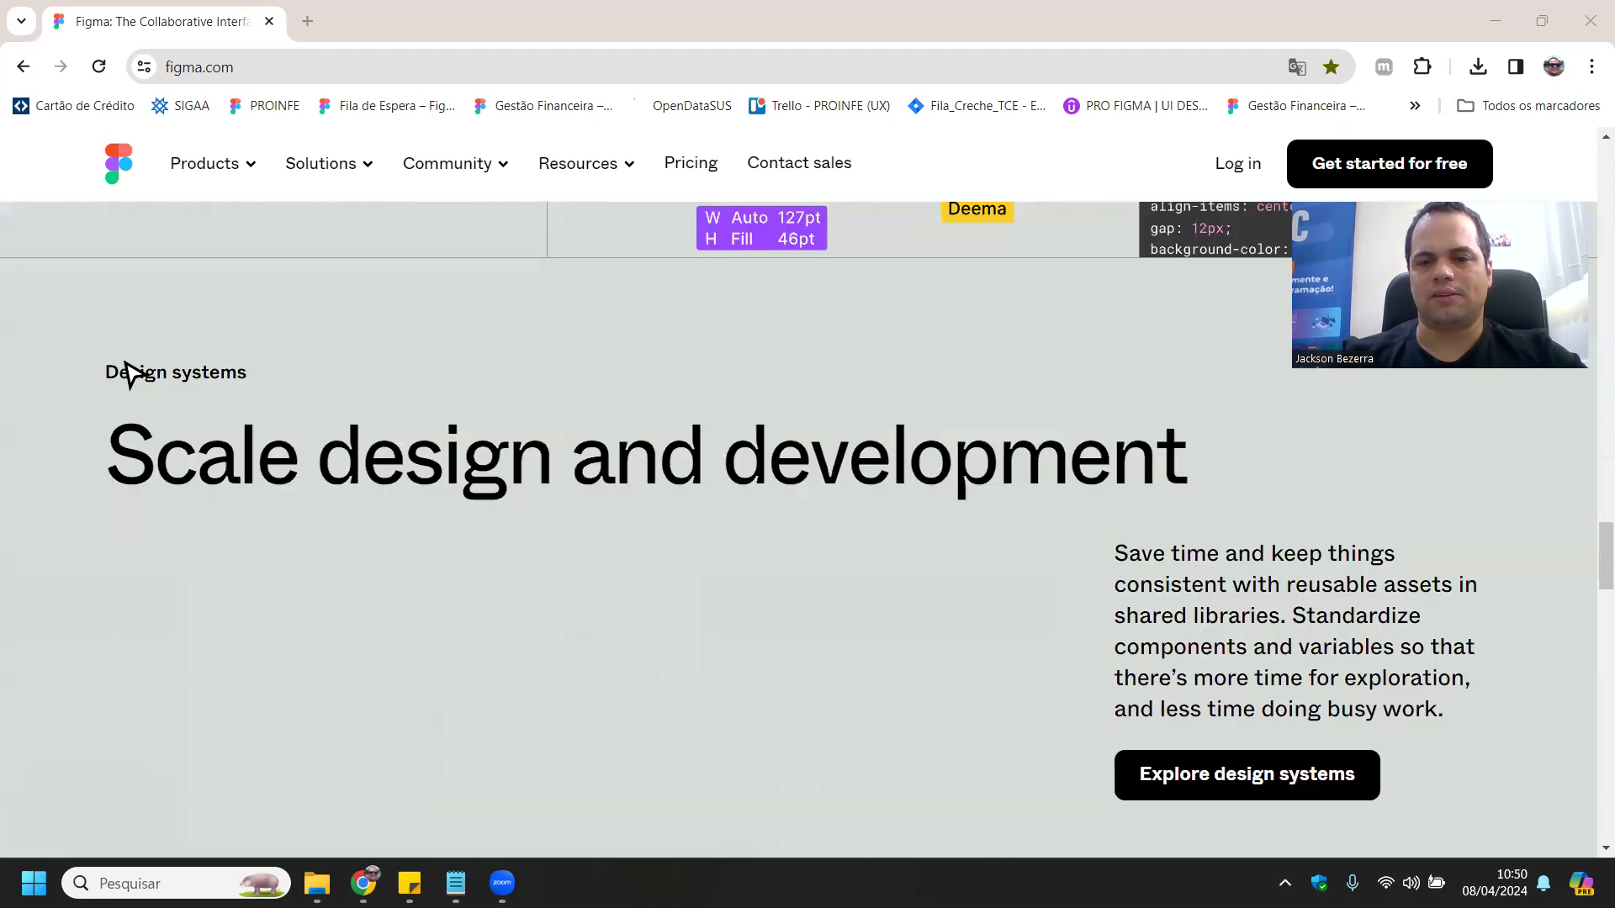
scroll(134, 368, "up", 8)
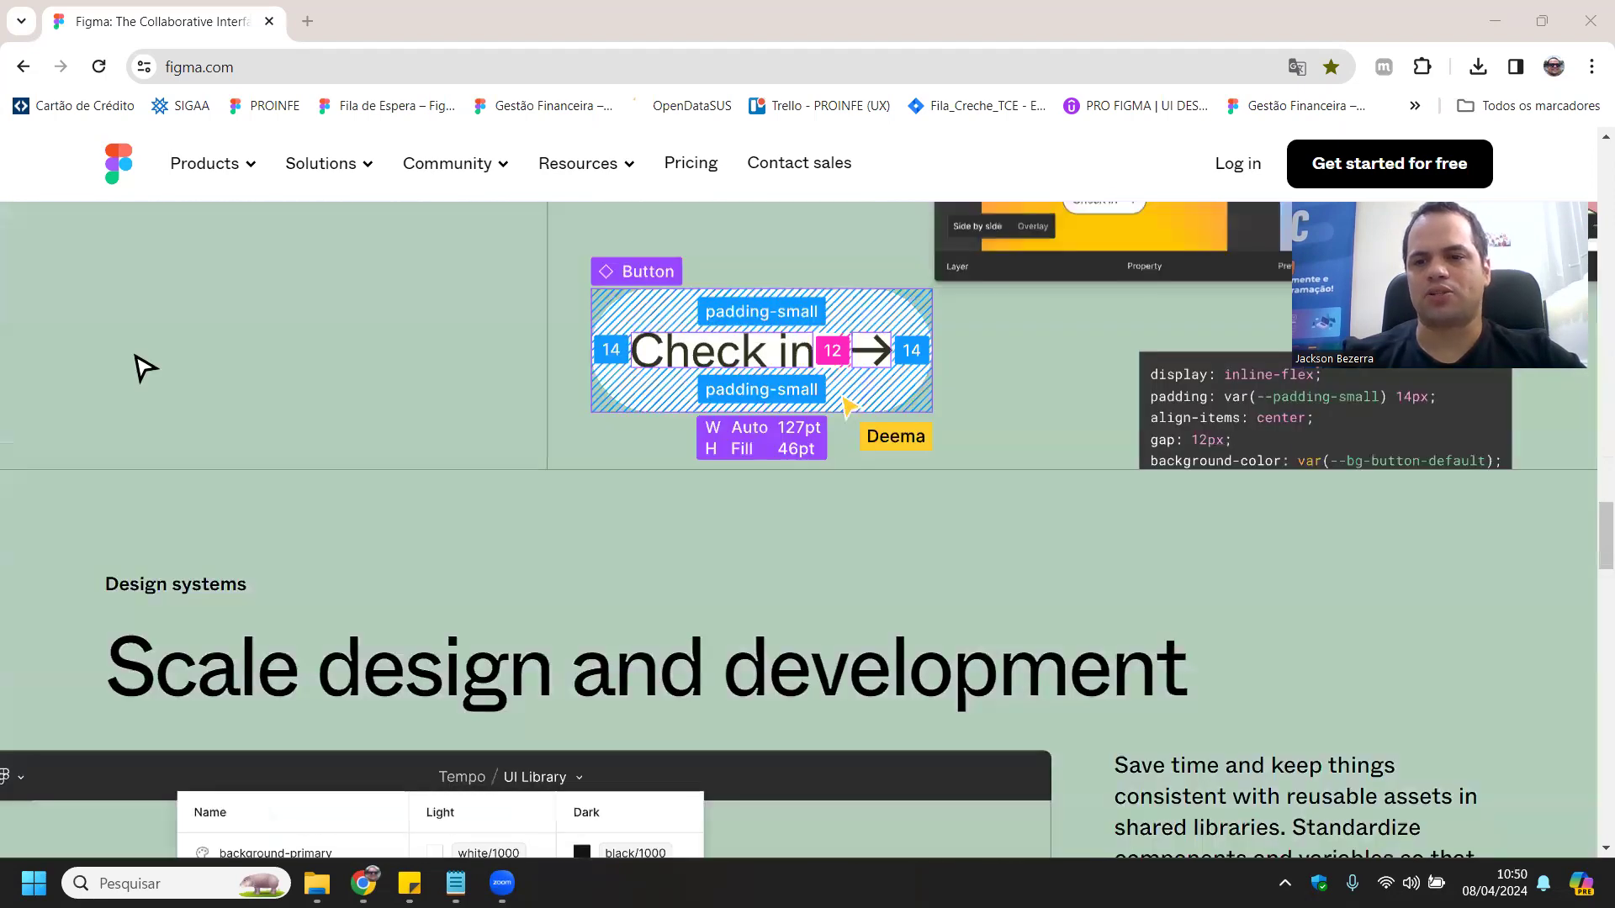
scroll(138, 367, "up", 6)
scroll(134, 353, "up", 3)
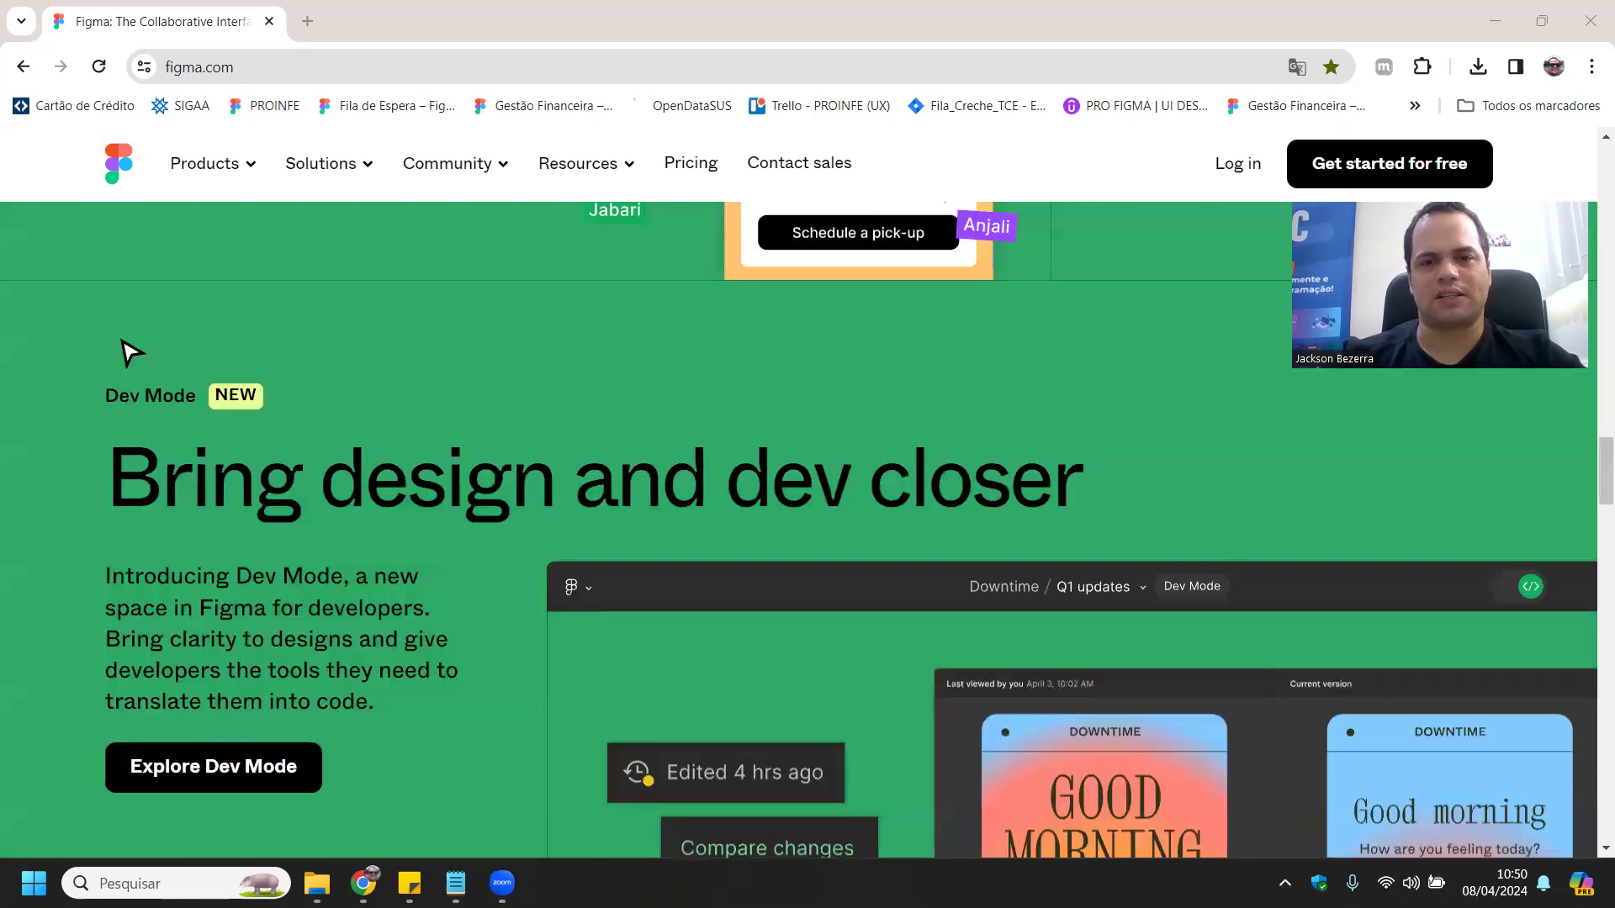
scroll(119, 343, "down", 20)
scroll(120, 342, "down", 10)
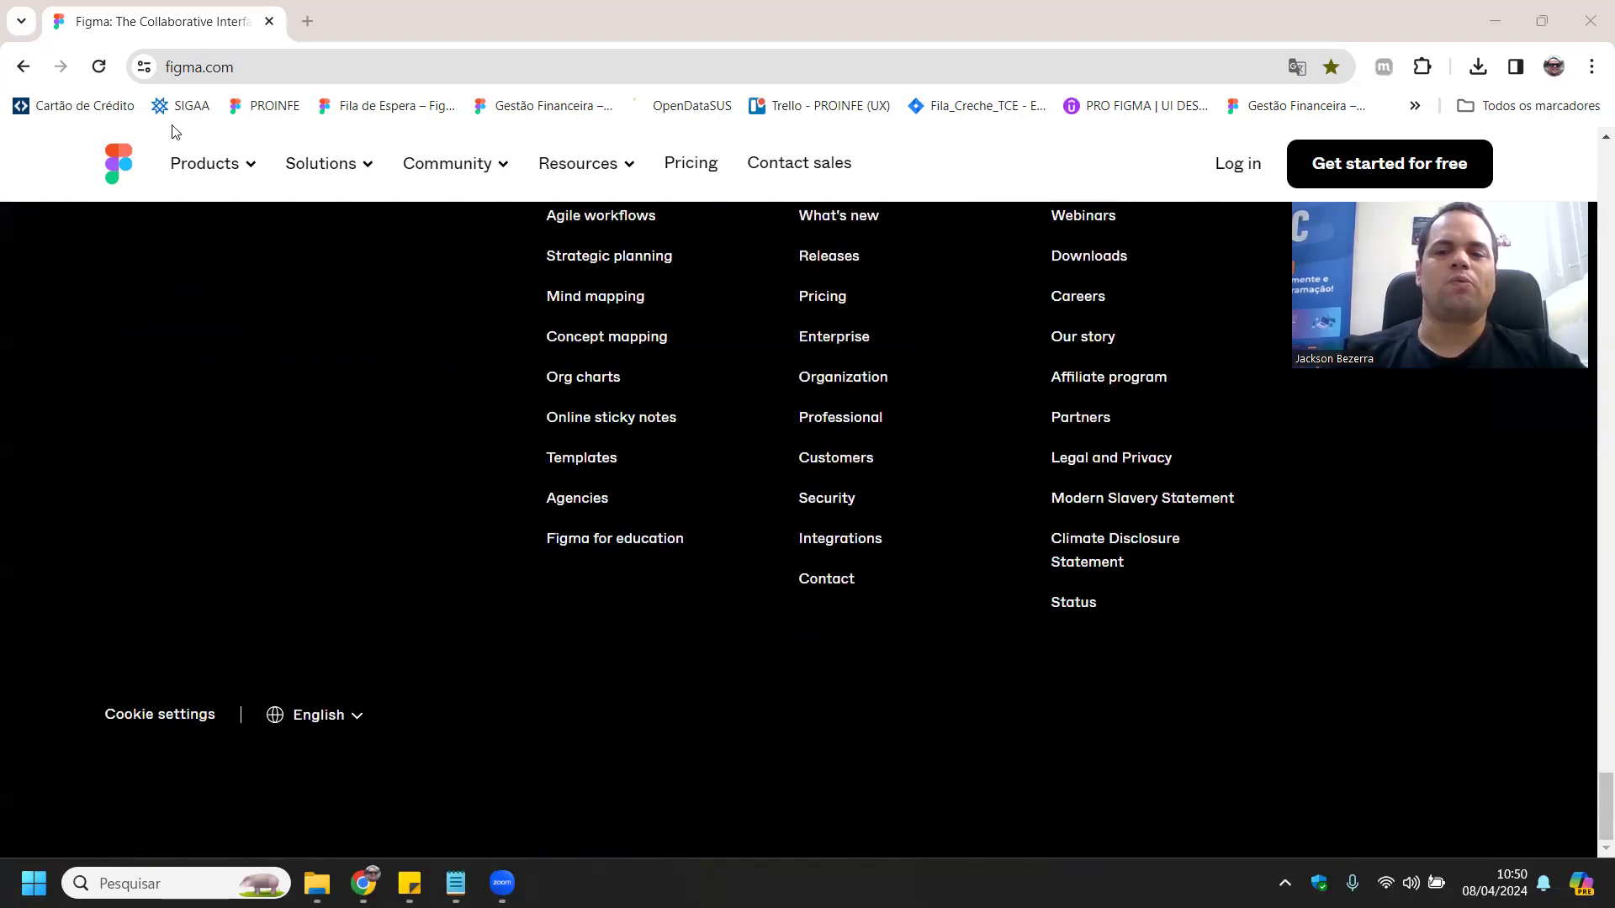
- Try to launch the Pencil desktop application by searching for it in Windows
key("super")
type("penci")
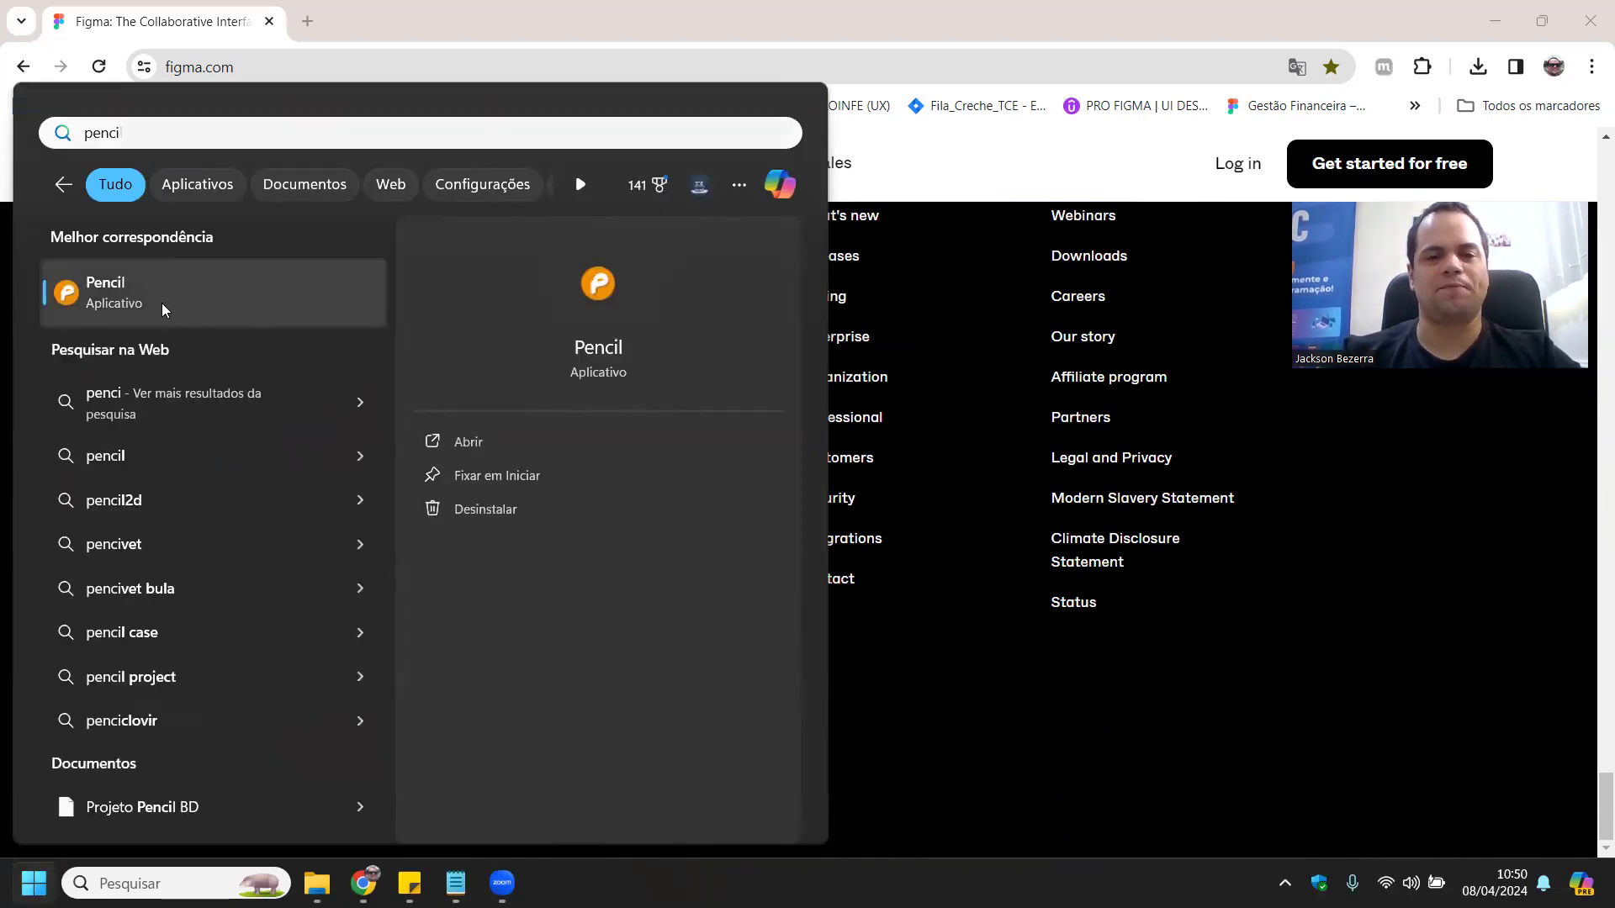
left_click(203, 280)
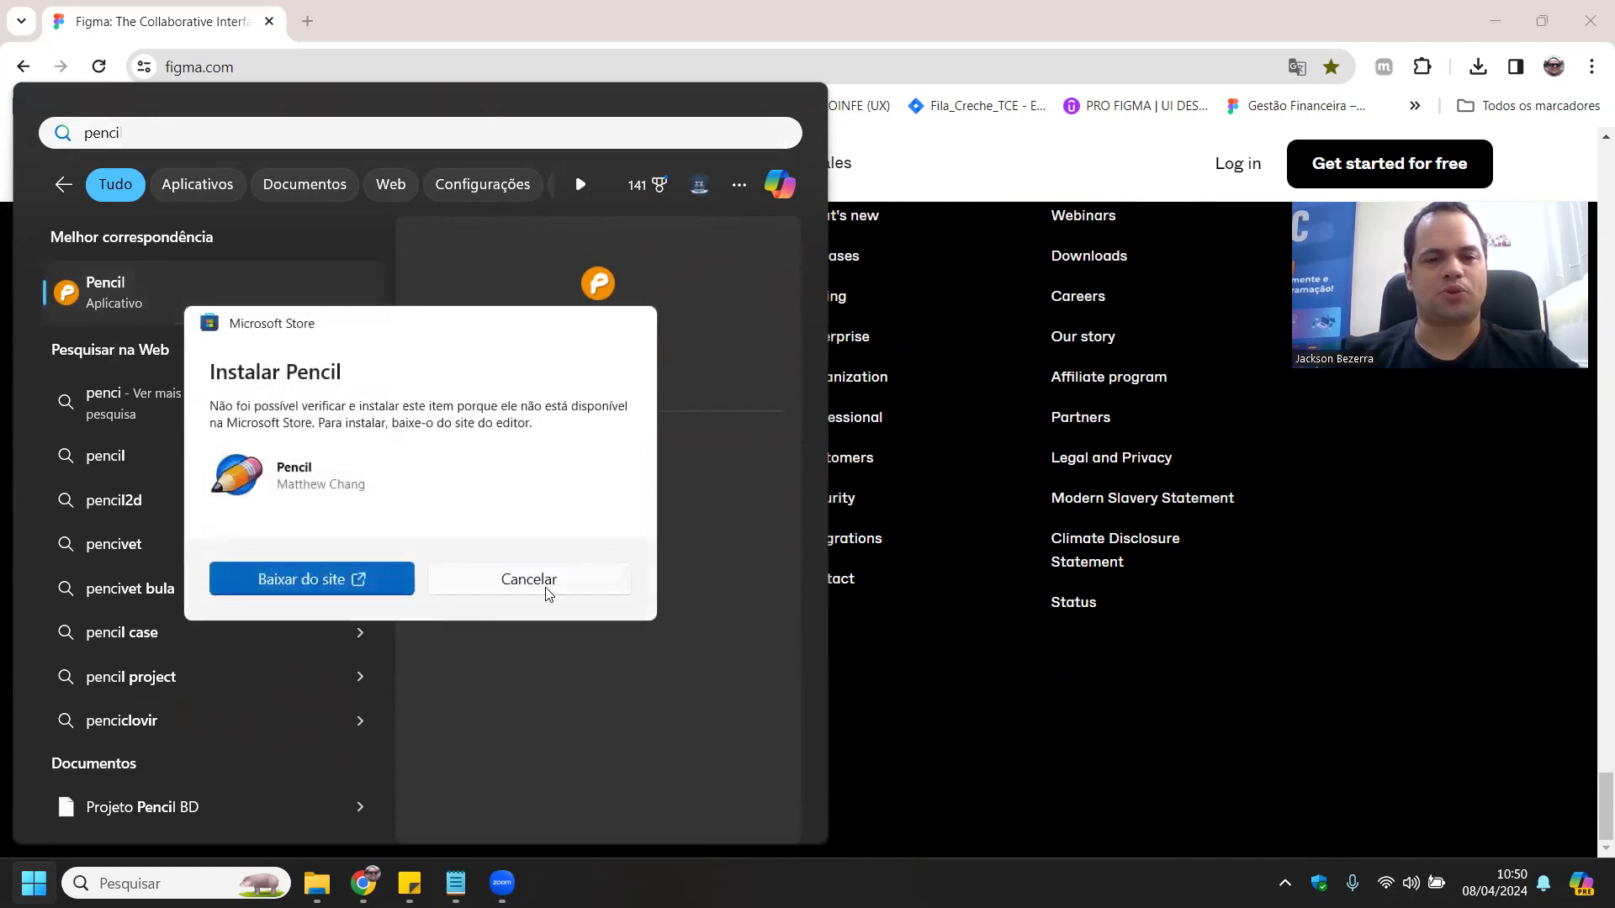
left_click(547, 588)
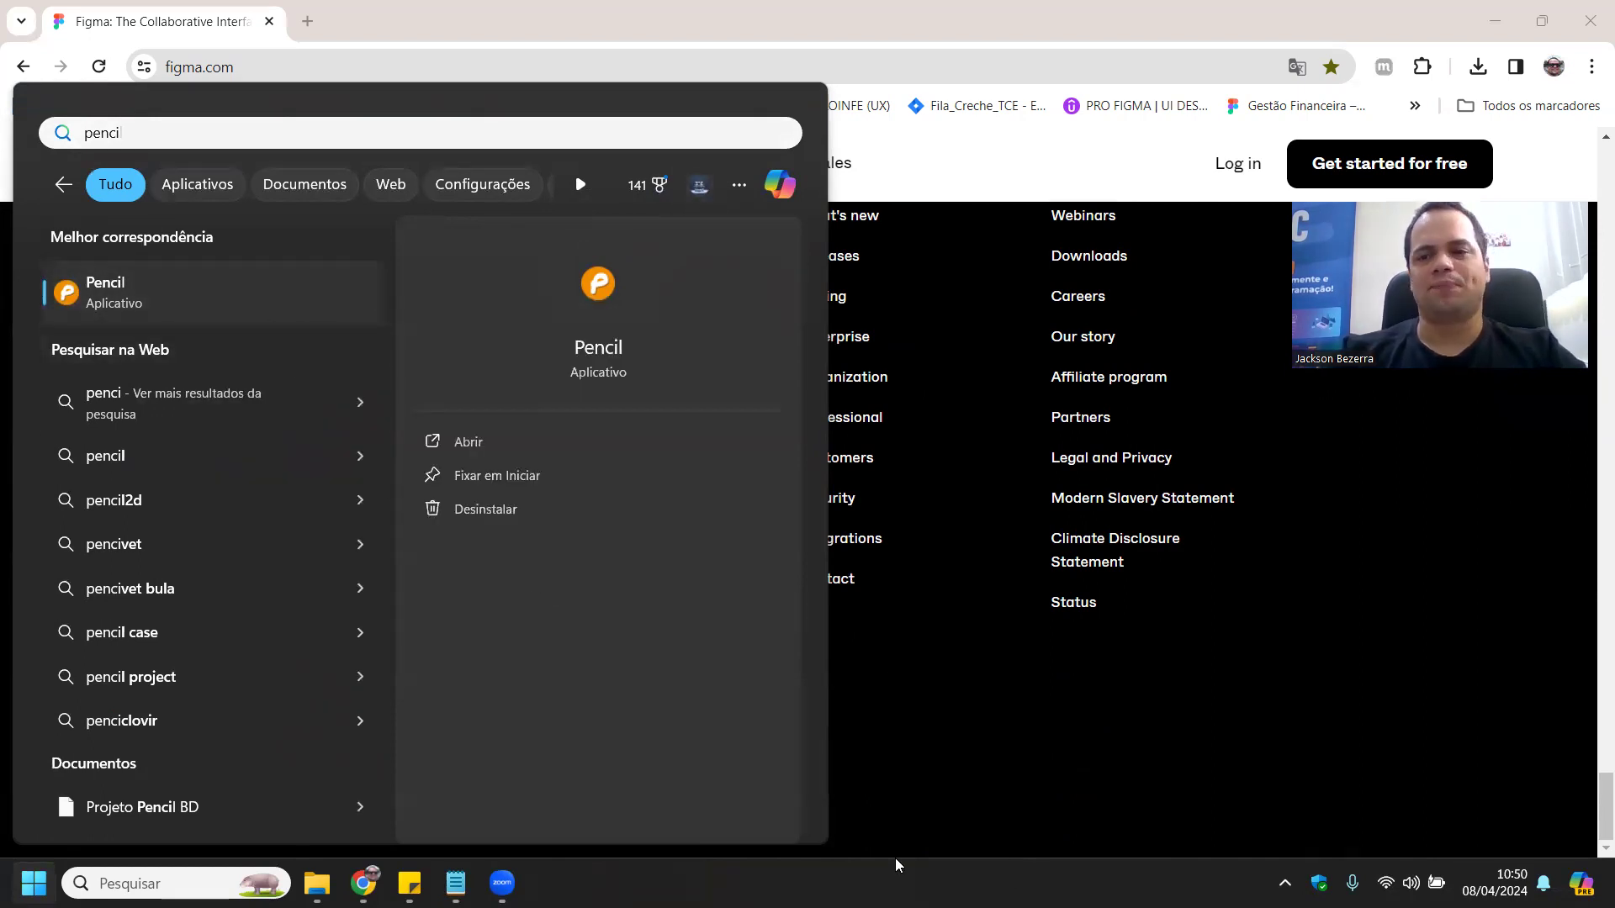
key("super+Tab")
left_click(880, 754)
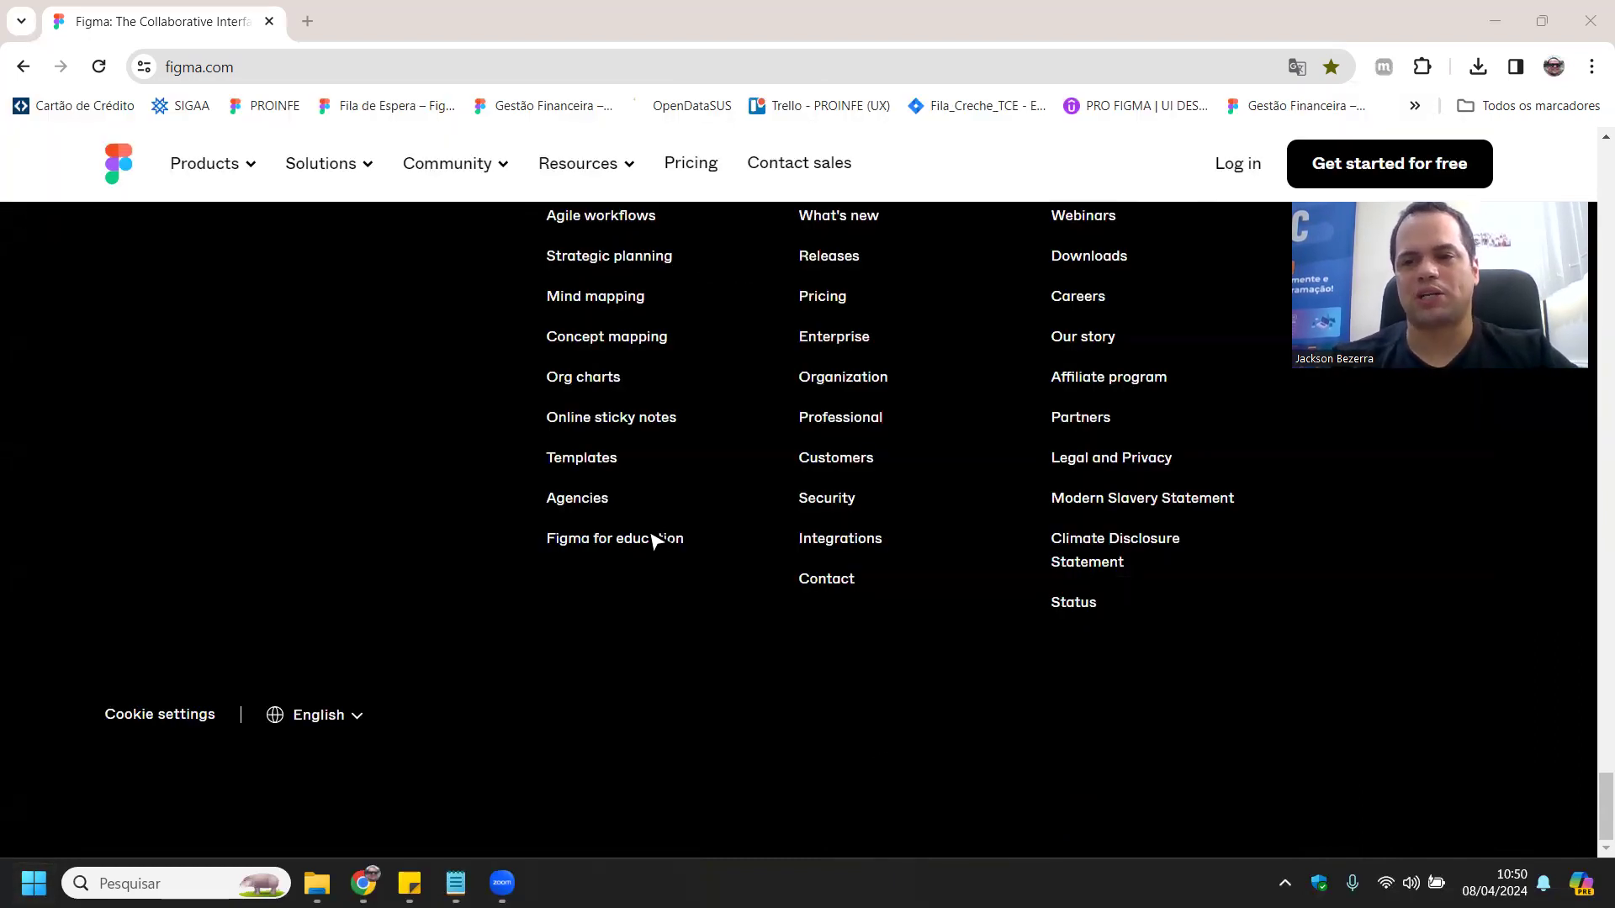
- Open the balsamiq.cloud website in a new browser tab
left_click(305, 21)
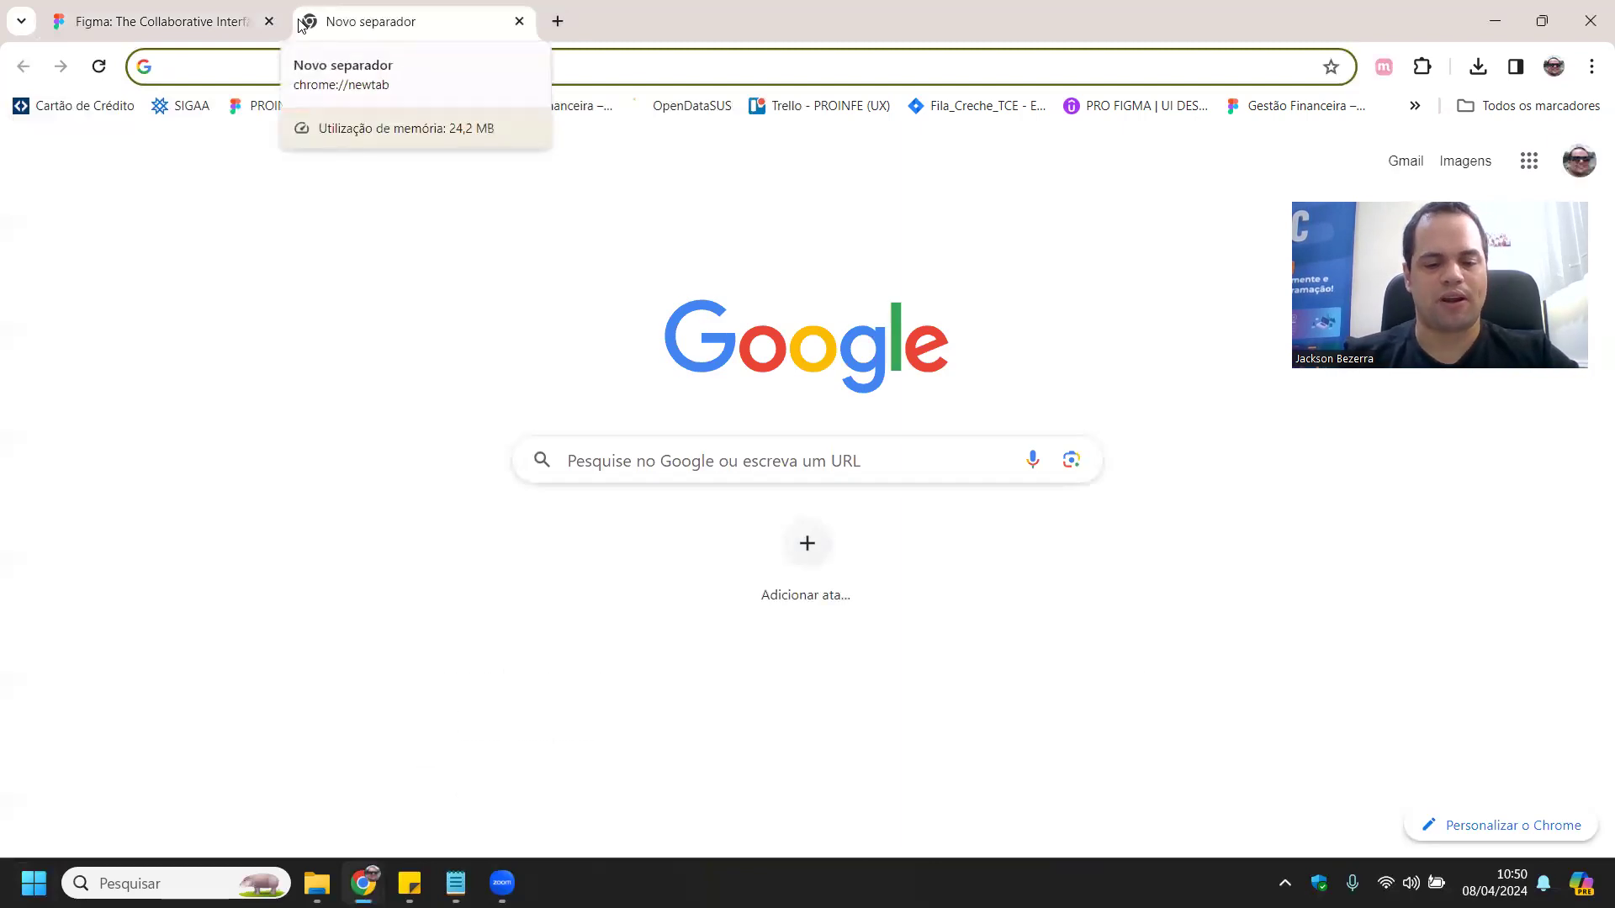
type("bal")
key("Return")
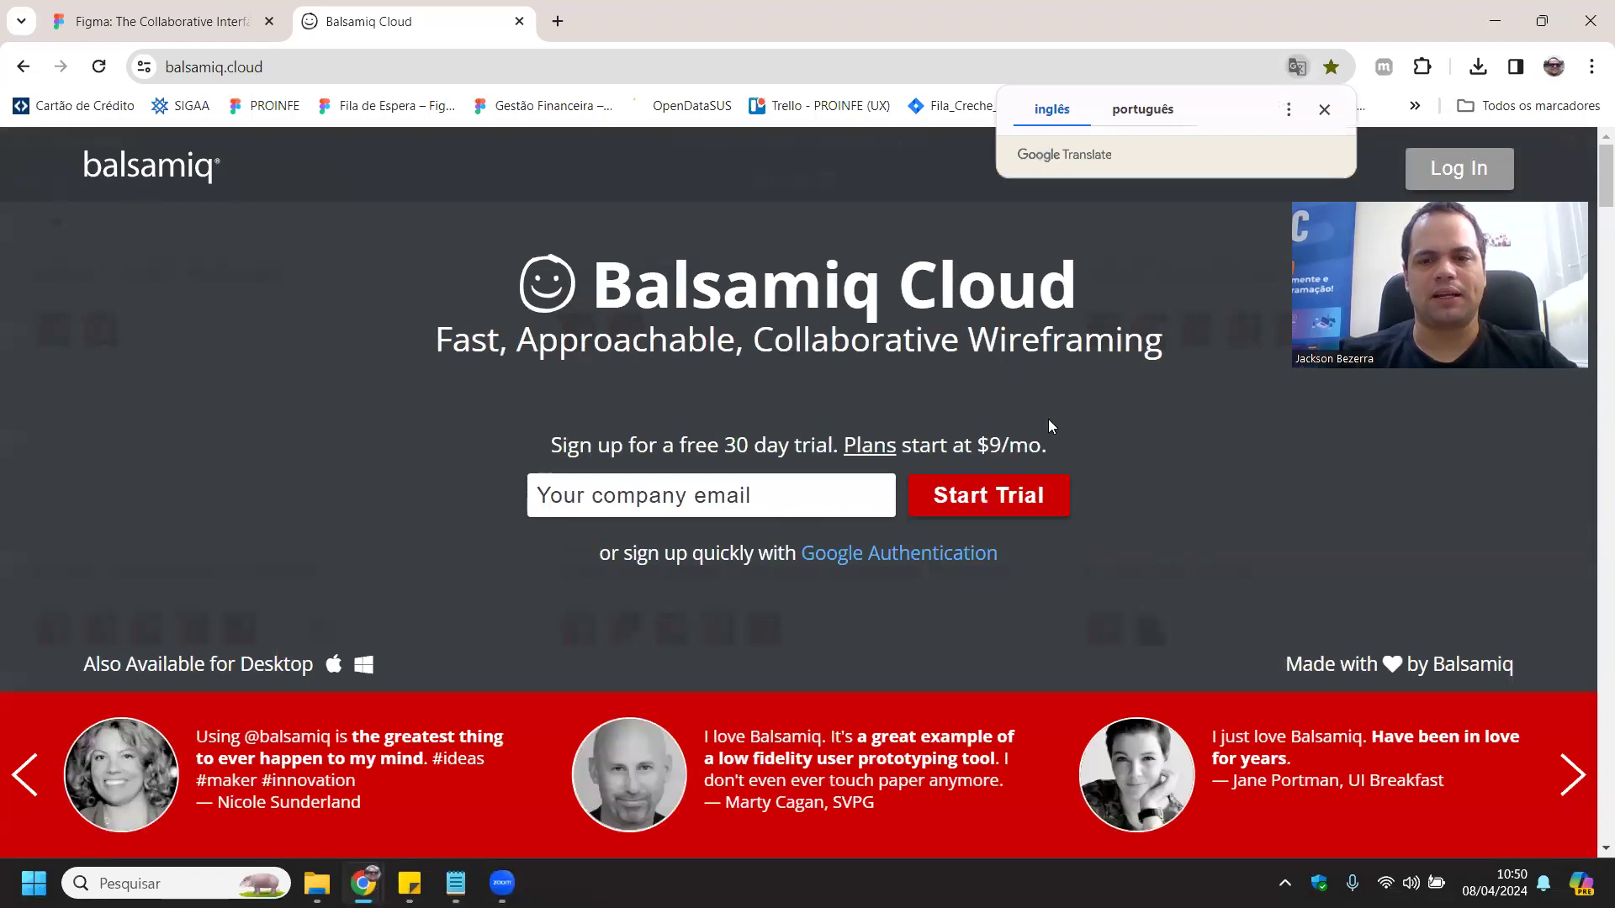
- Examine the wireframing features presented on the Balsamiq Cloud page, and close its tab to return to the Figma site
scroll(582, 533, "down", 5)
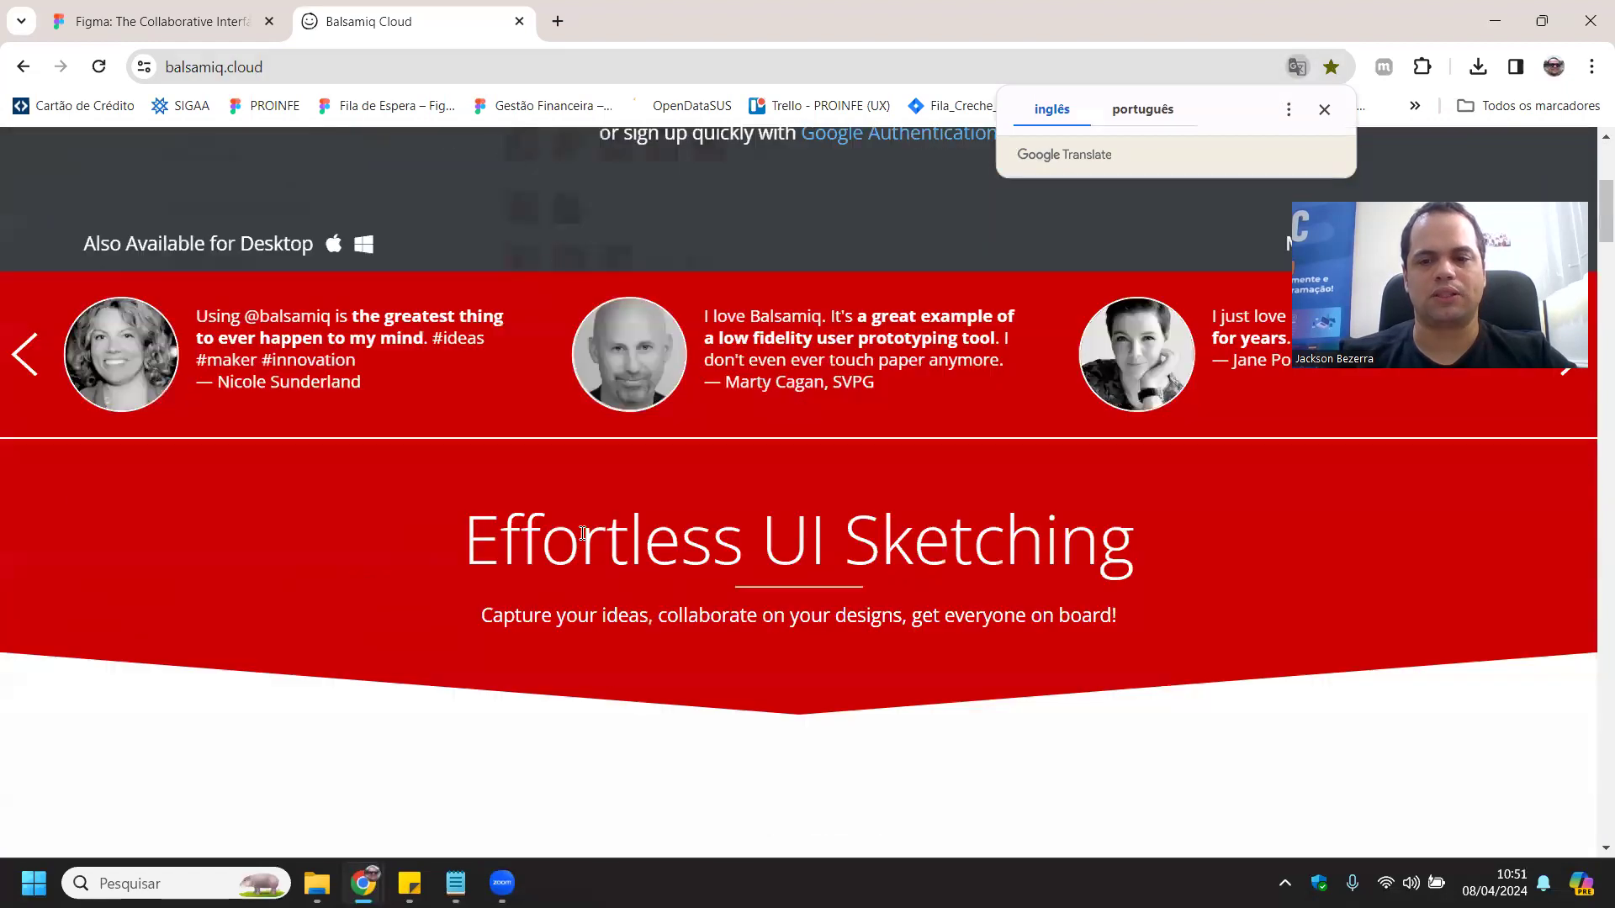
scroll(564, 587, "down", 6)
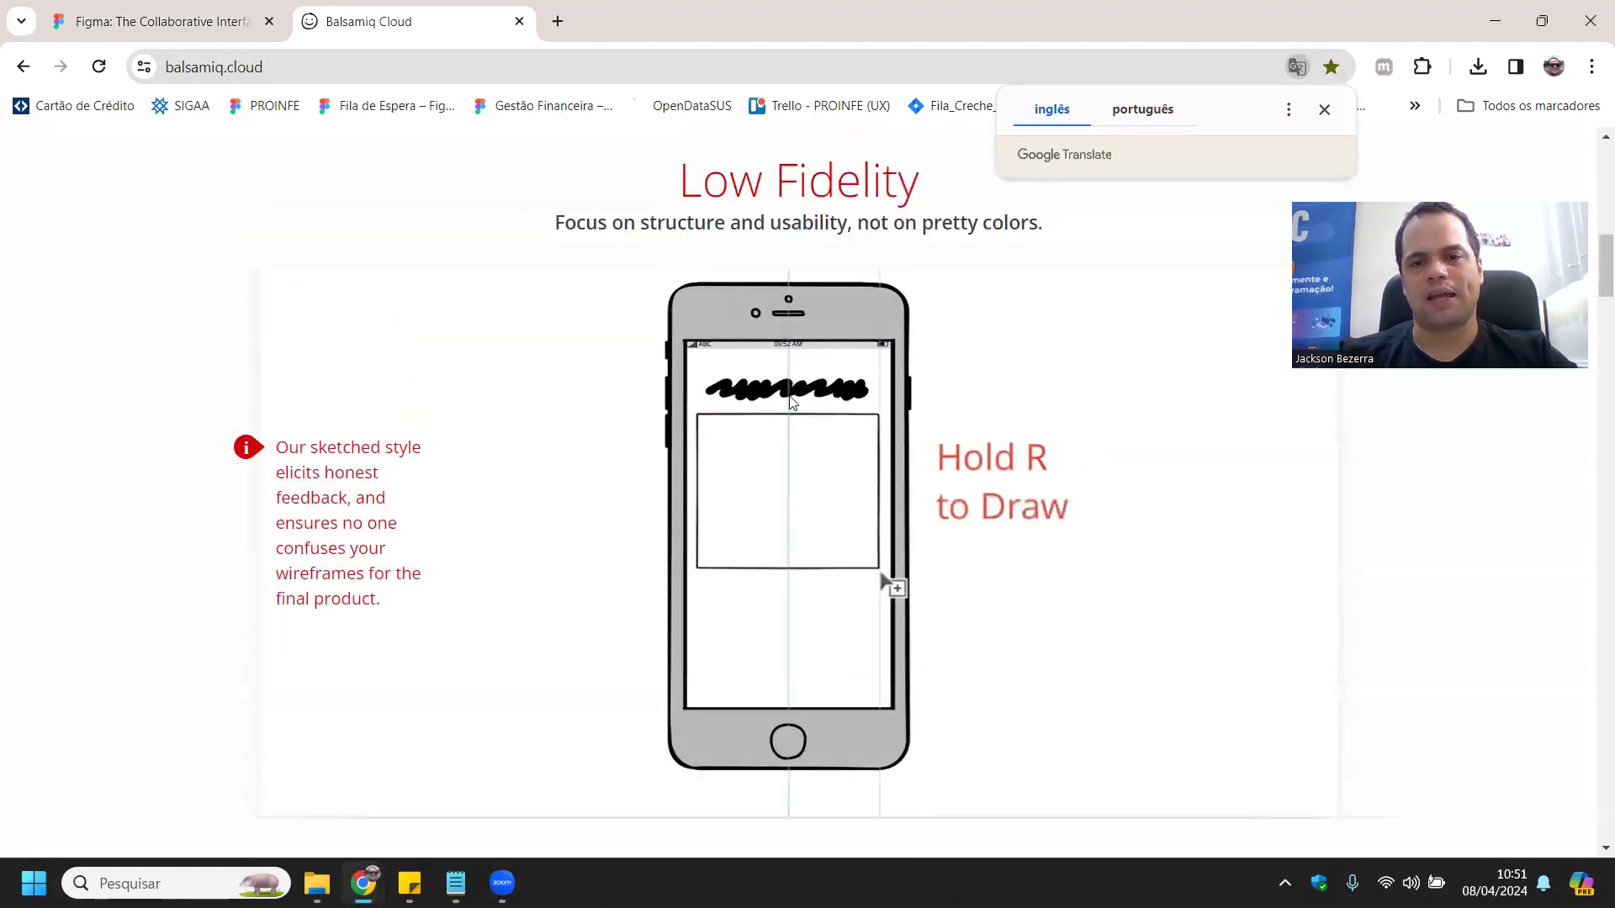
scroll(738, 444, "down", 8)
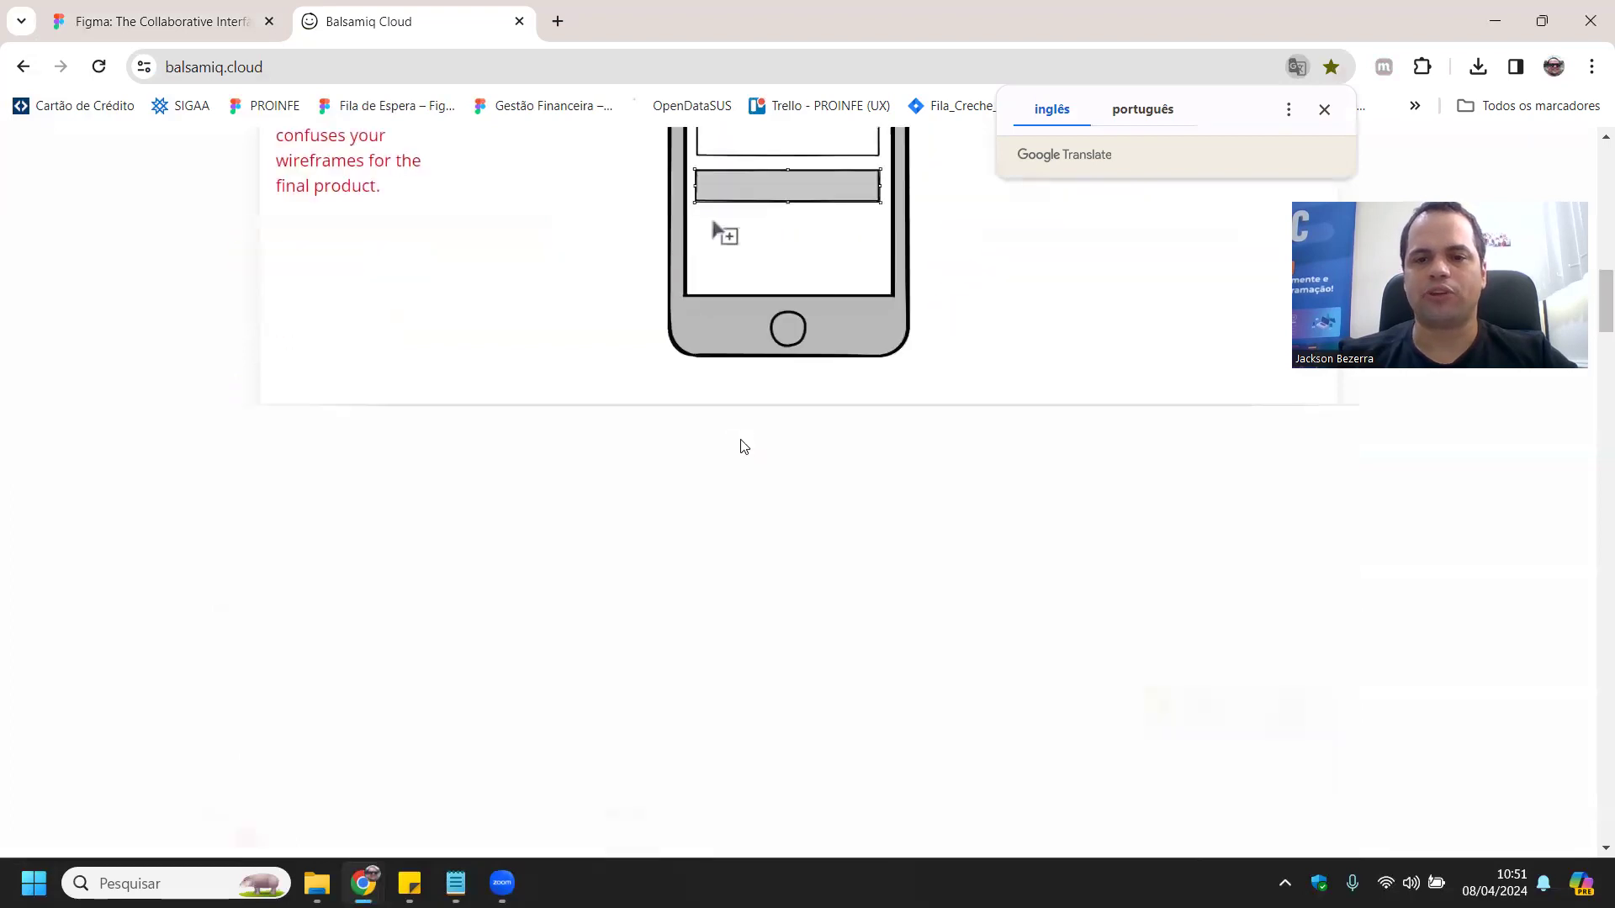
scroll(669, 442, "up", 3)
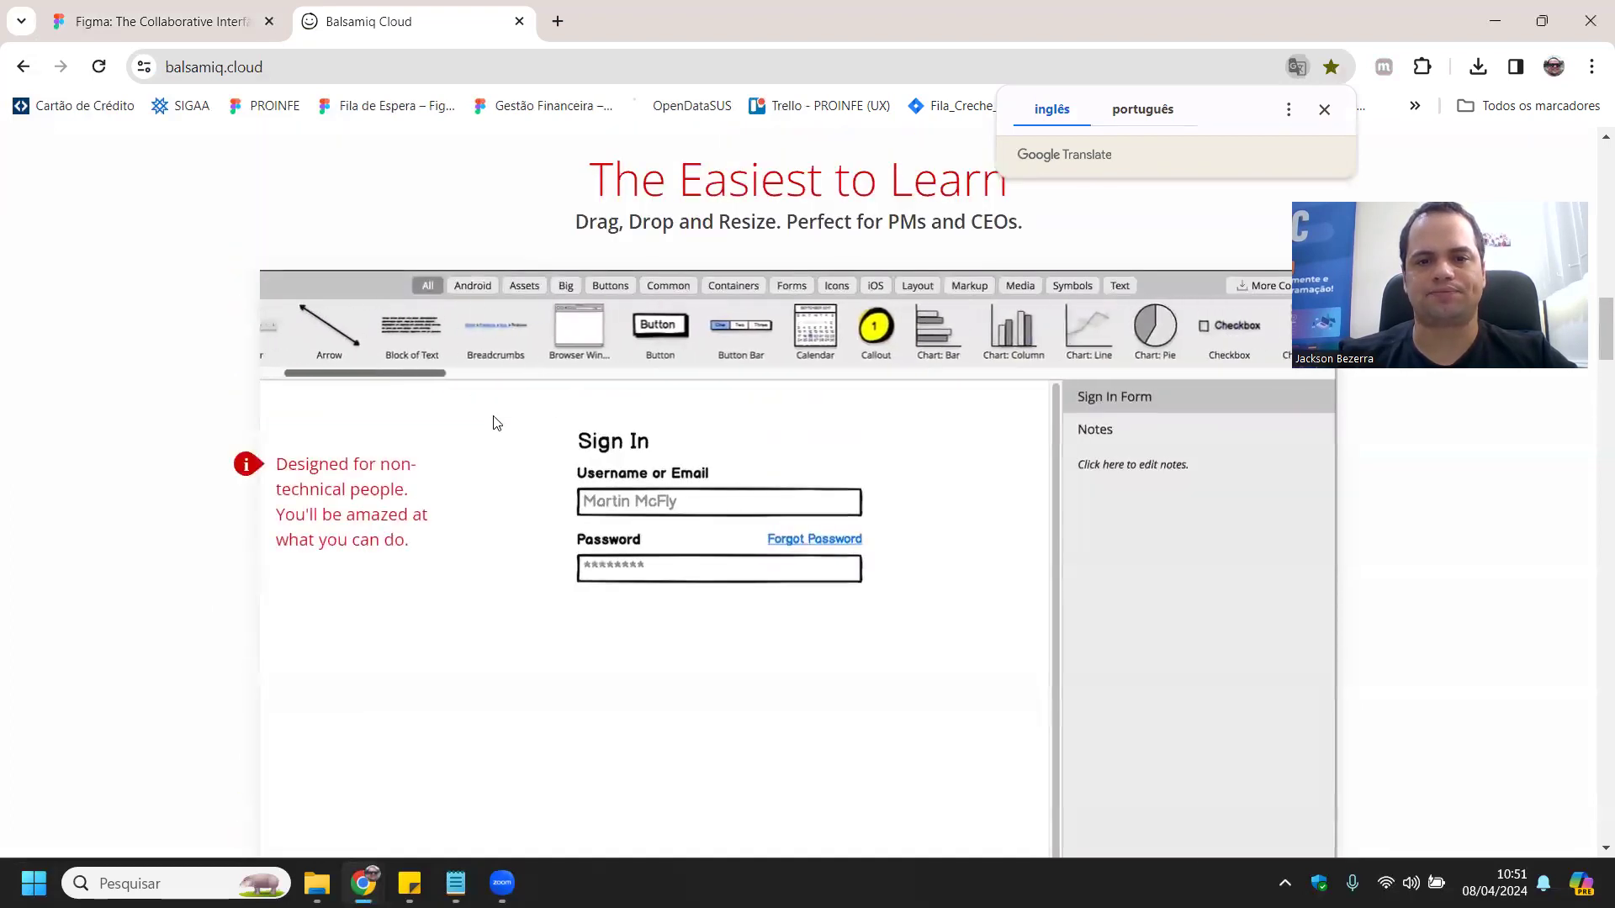
scroll(545, 424, "down", 5)
scroll(538, 429, "down", 7)
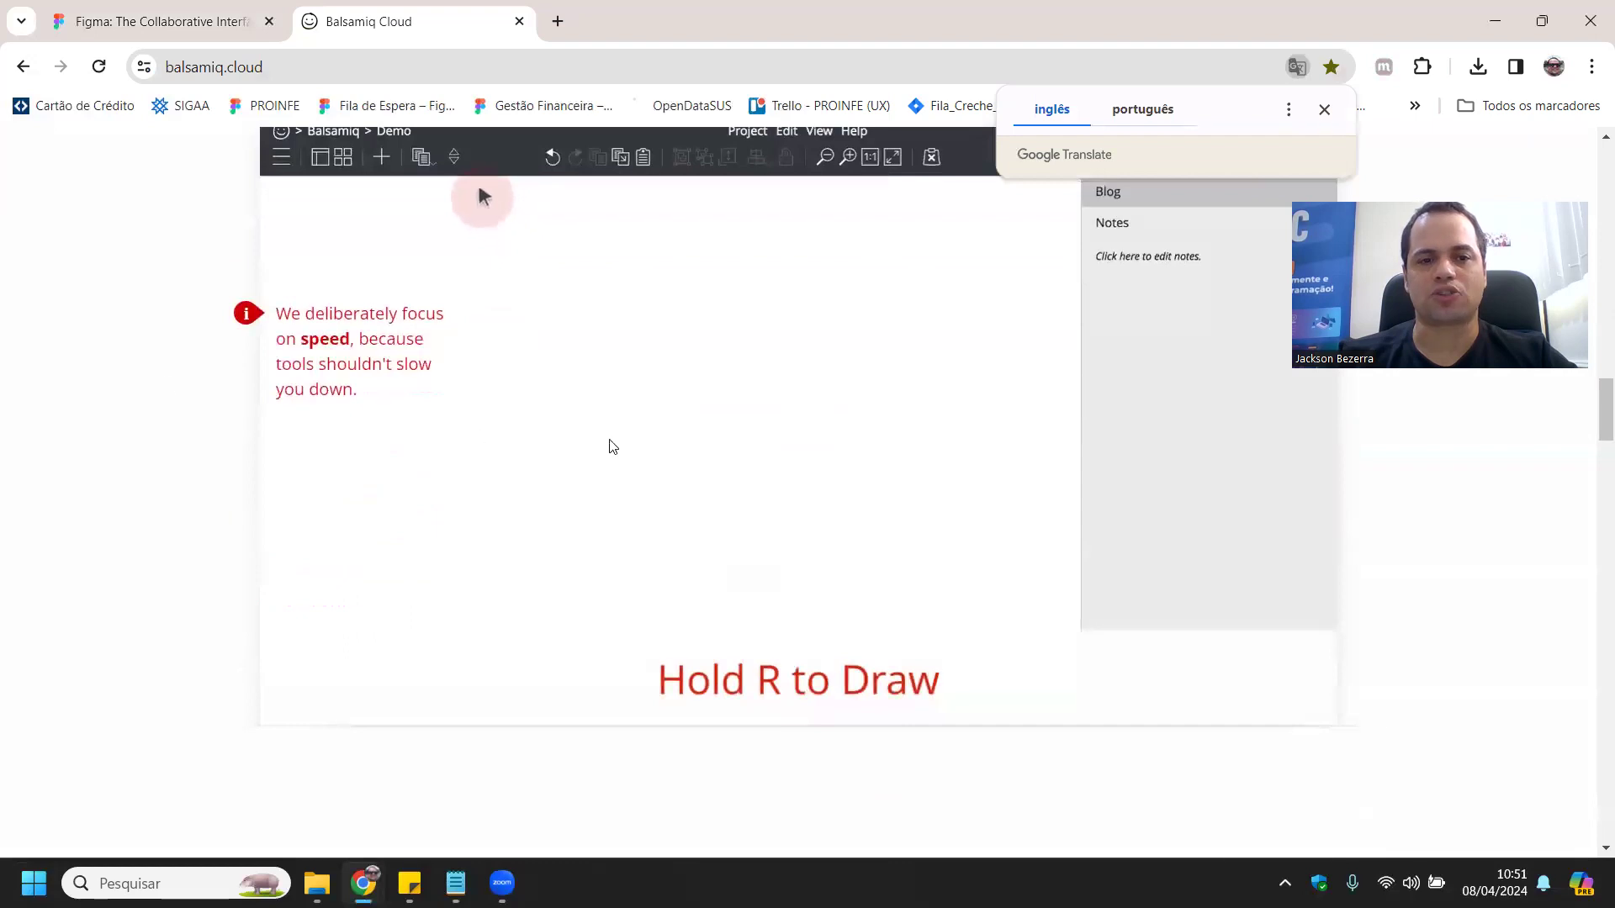
scroll(537, 407, "down", 5)
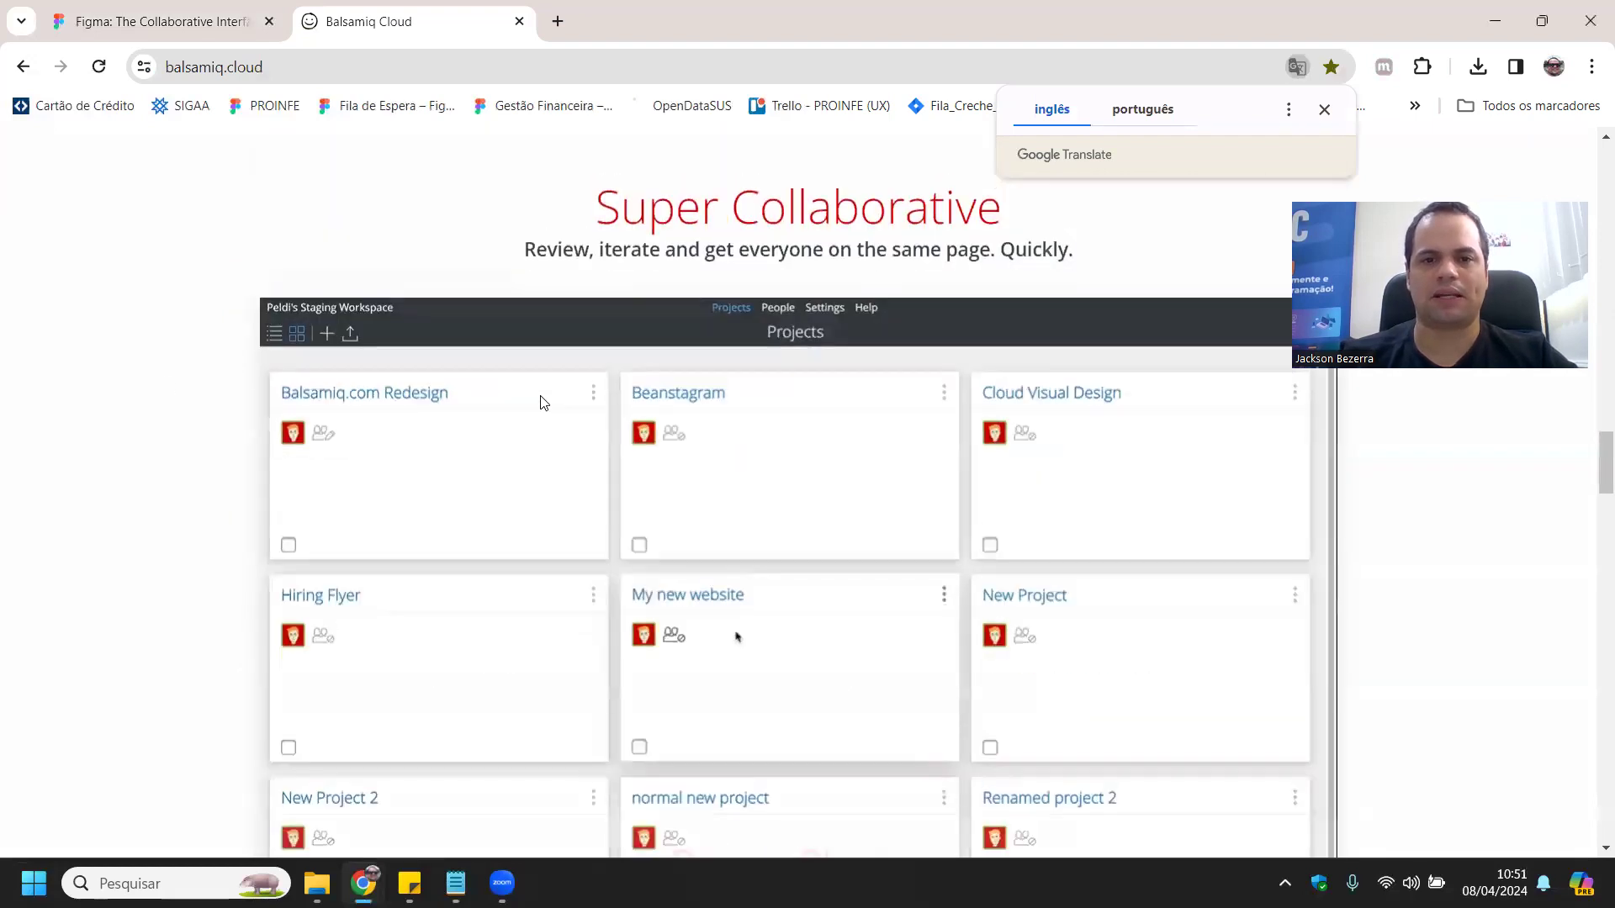
scroll(383, 368, "up", 6)
scroll(382, 368, "up", 1)
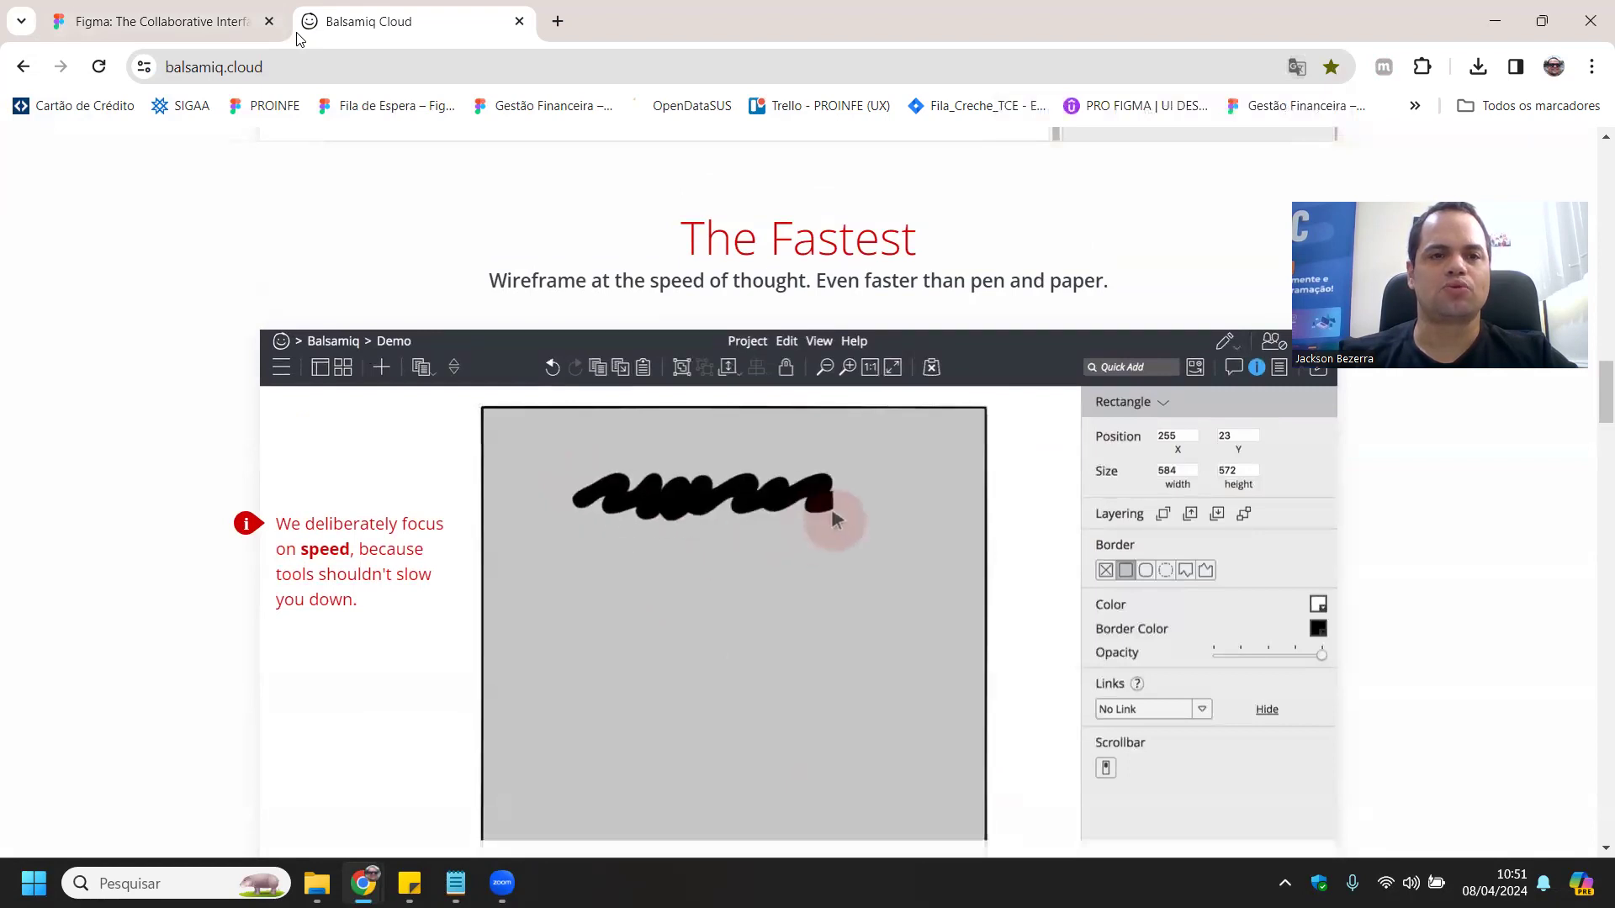
right_click(297, 33)
left_click(364, 374)
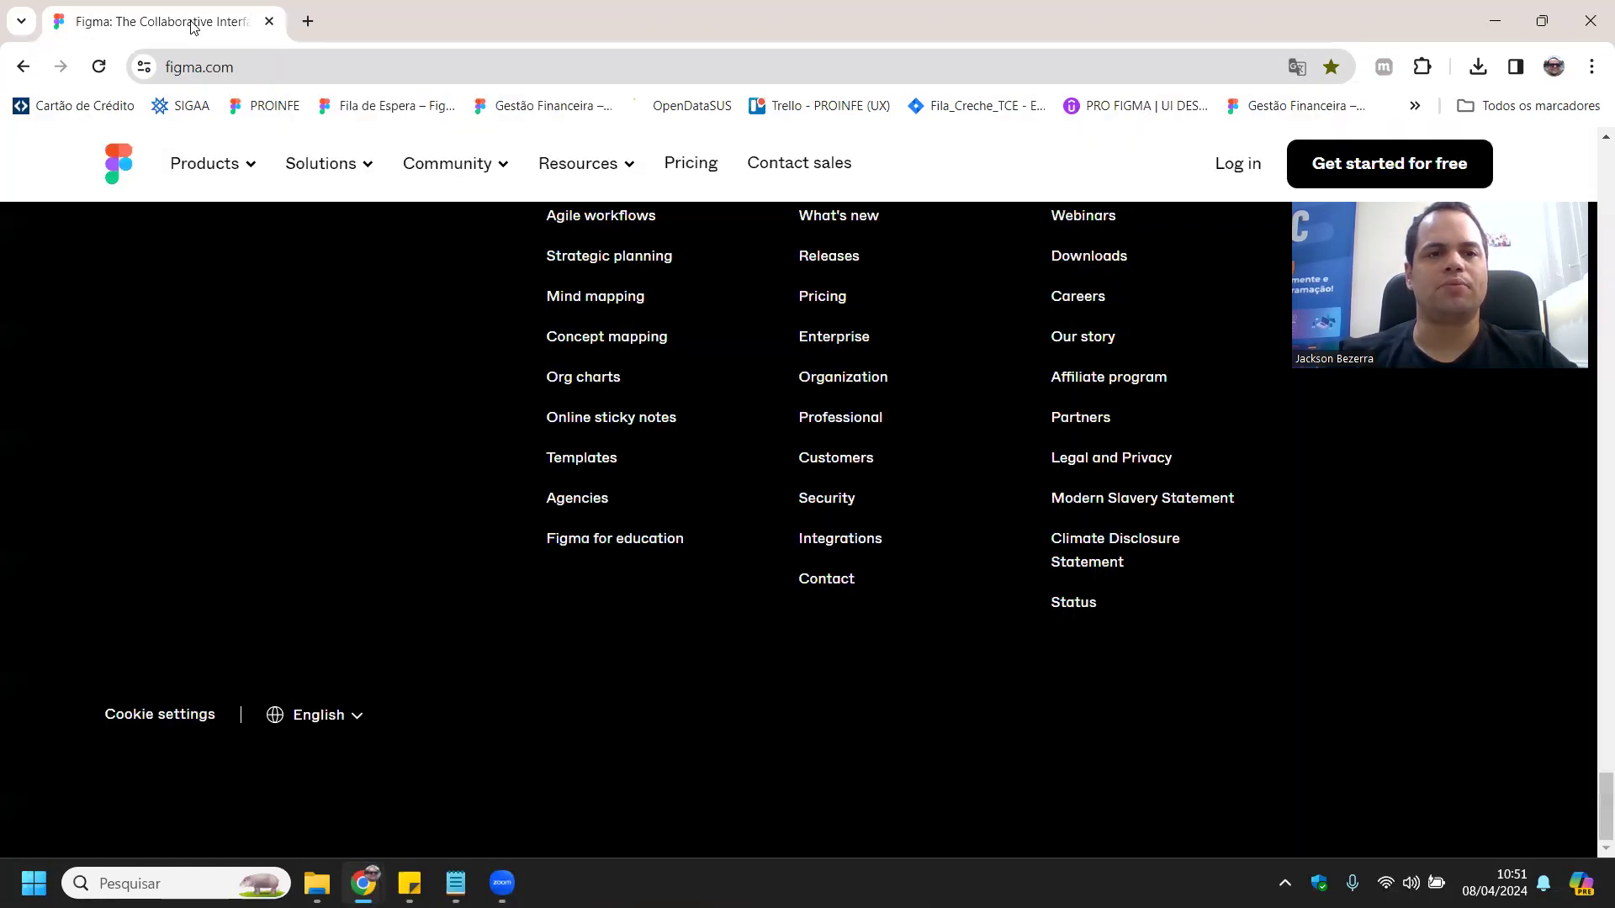
- Open Figma's pricing page and review the Starter, Professional, Organization and Enterprise plans
scroll(707, 538, "up", 10)
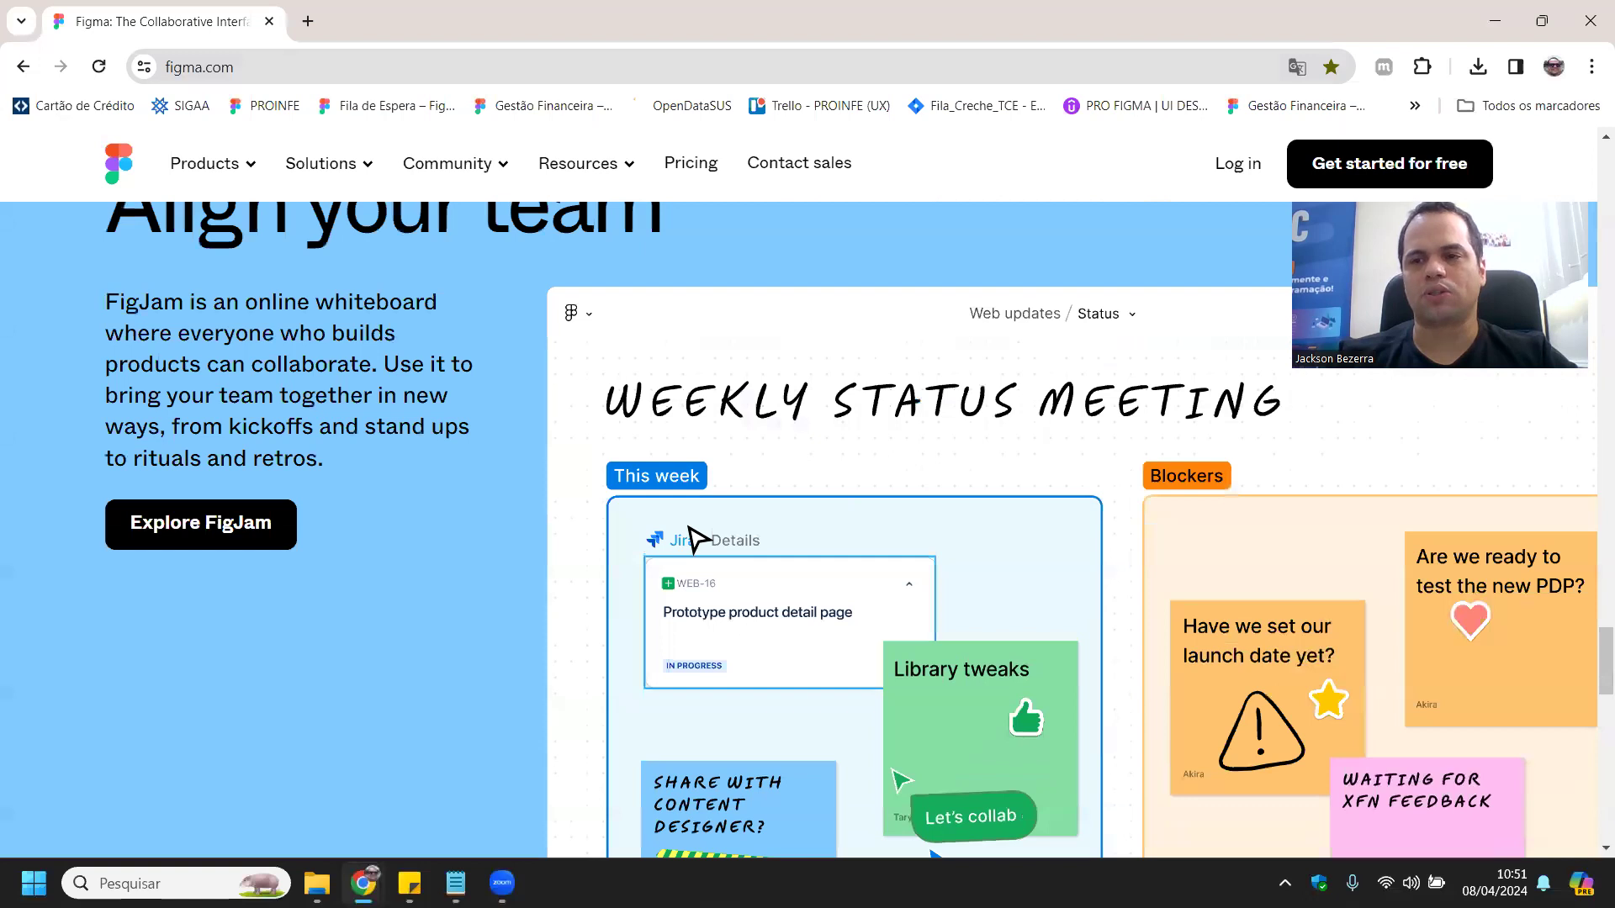
scroll(694, 539, "up", 15)
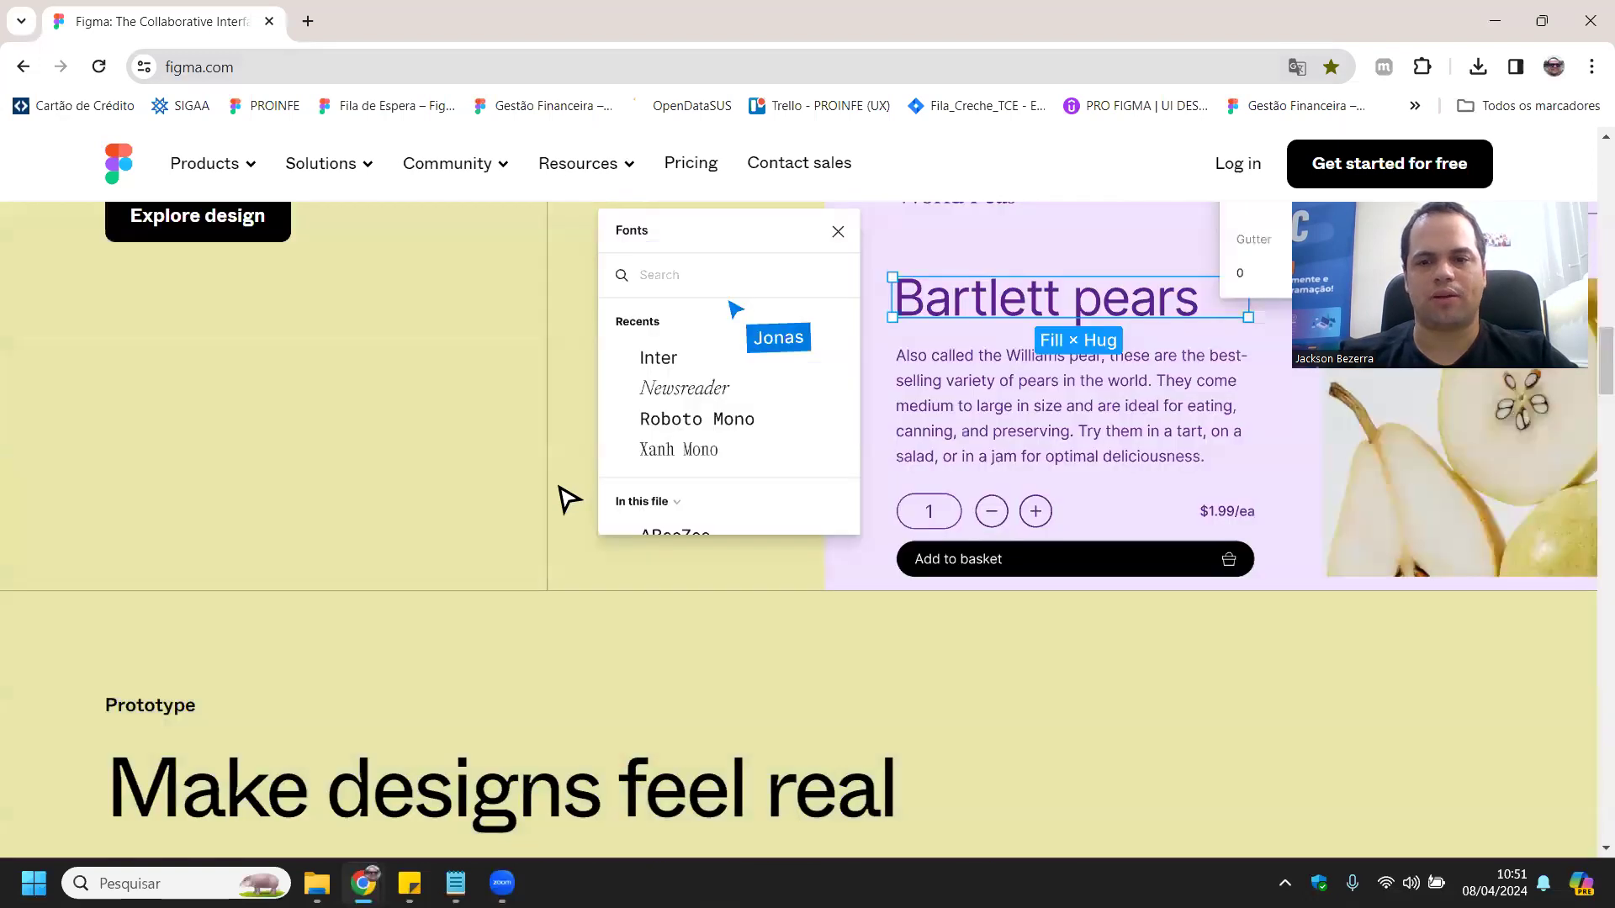
scroll(568, 499, "up", 15)
scroll(472, 501, "down", 5)
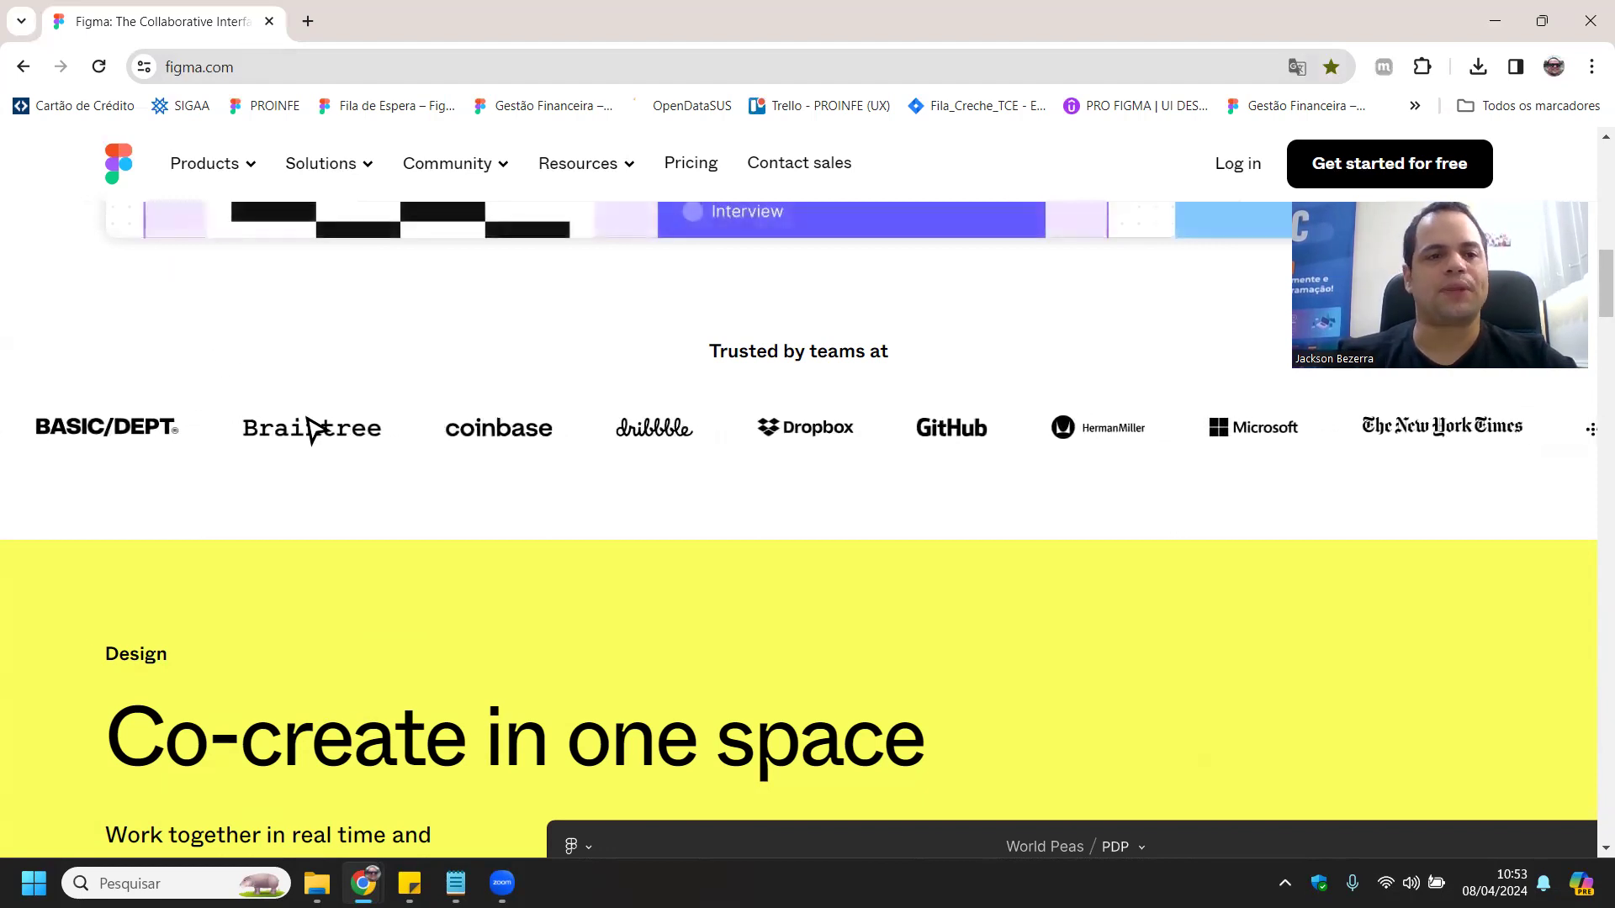
scroll(156, 263, "up", 5)
scroll(294, 286, "up", 3)
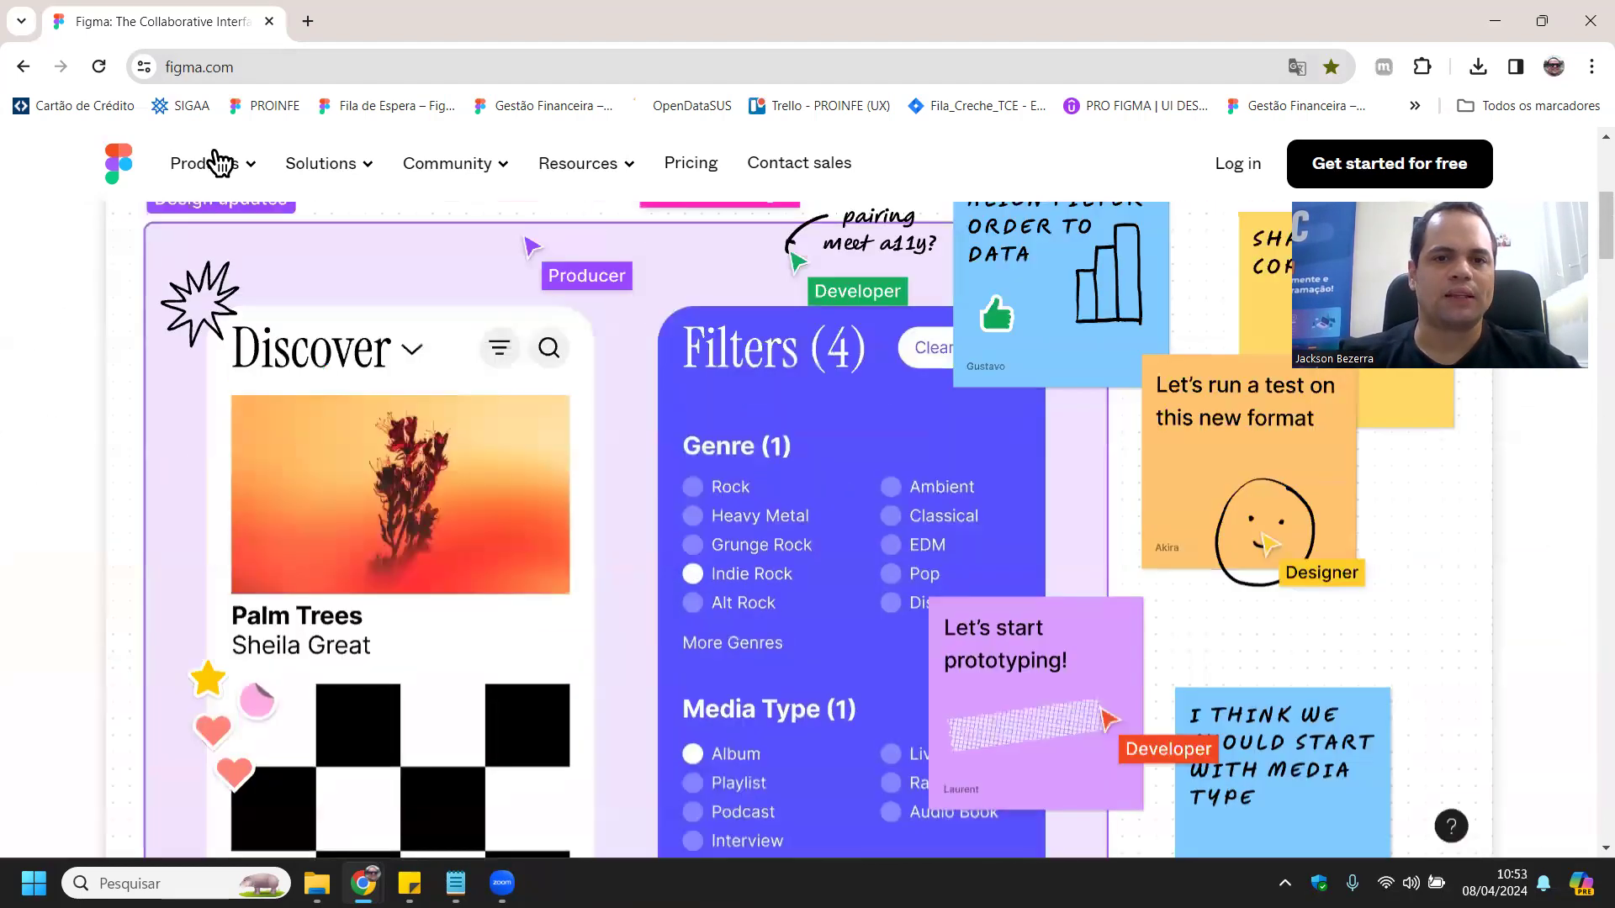
left_click(690, 163)
scroll(65, 454, "down", 3)
scroll(588, 525, "up", 3)
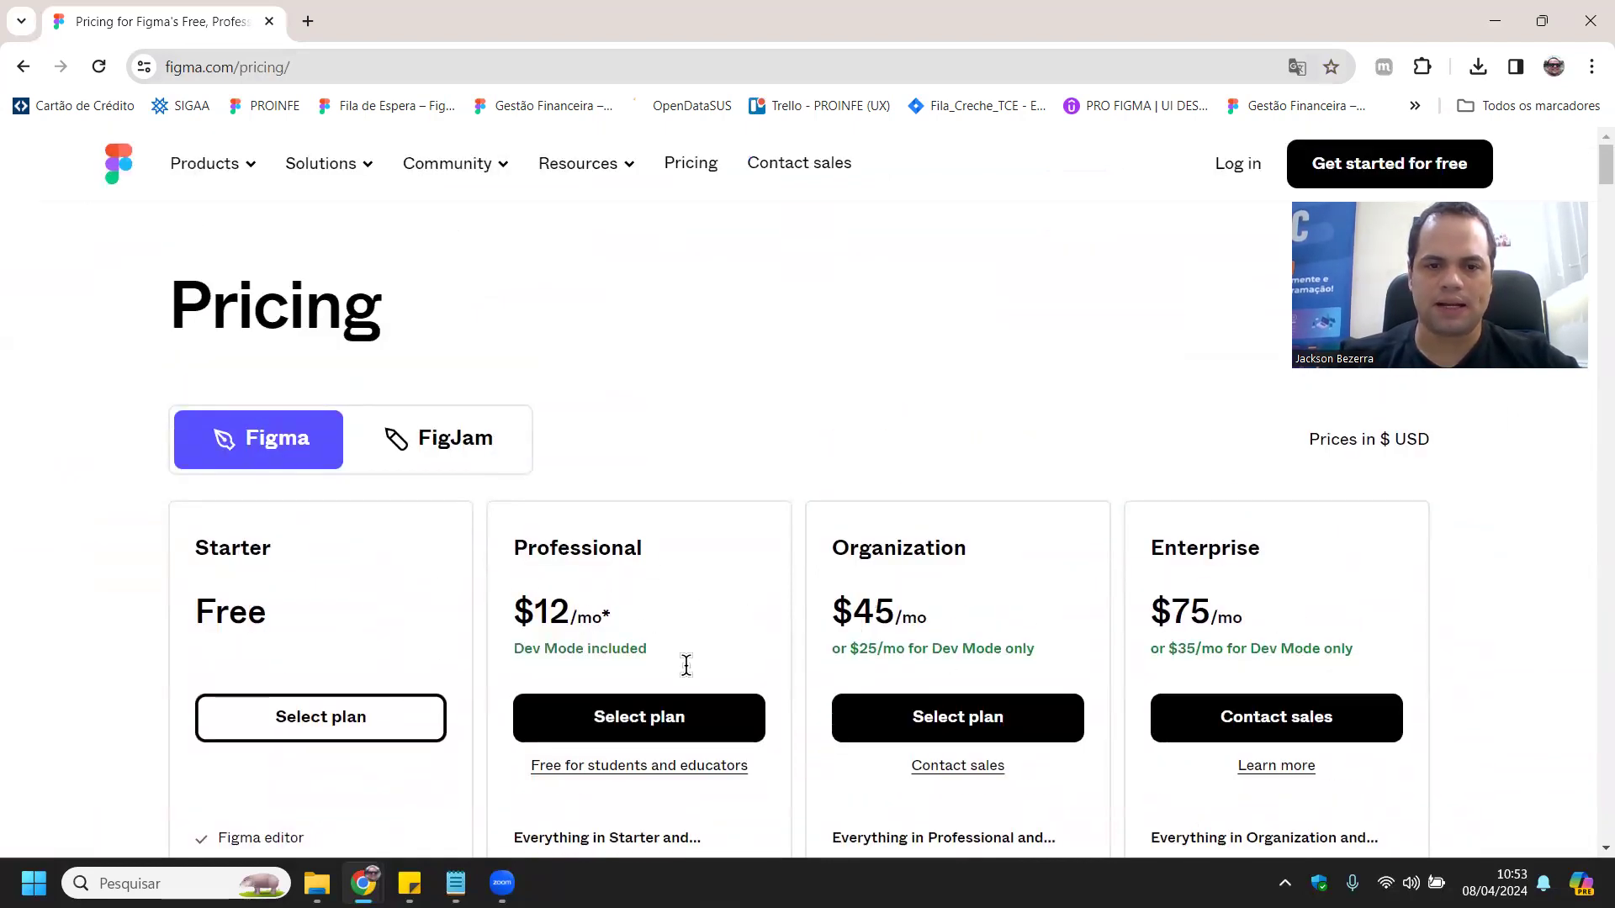
left_click_drag(548, 621, 607, 621)
scroll(609, 623, "down", 1)
scroll(609, 623, "down", 1)
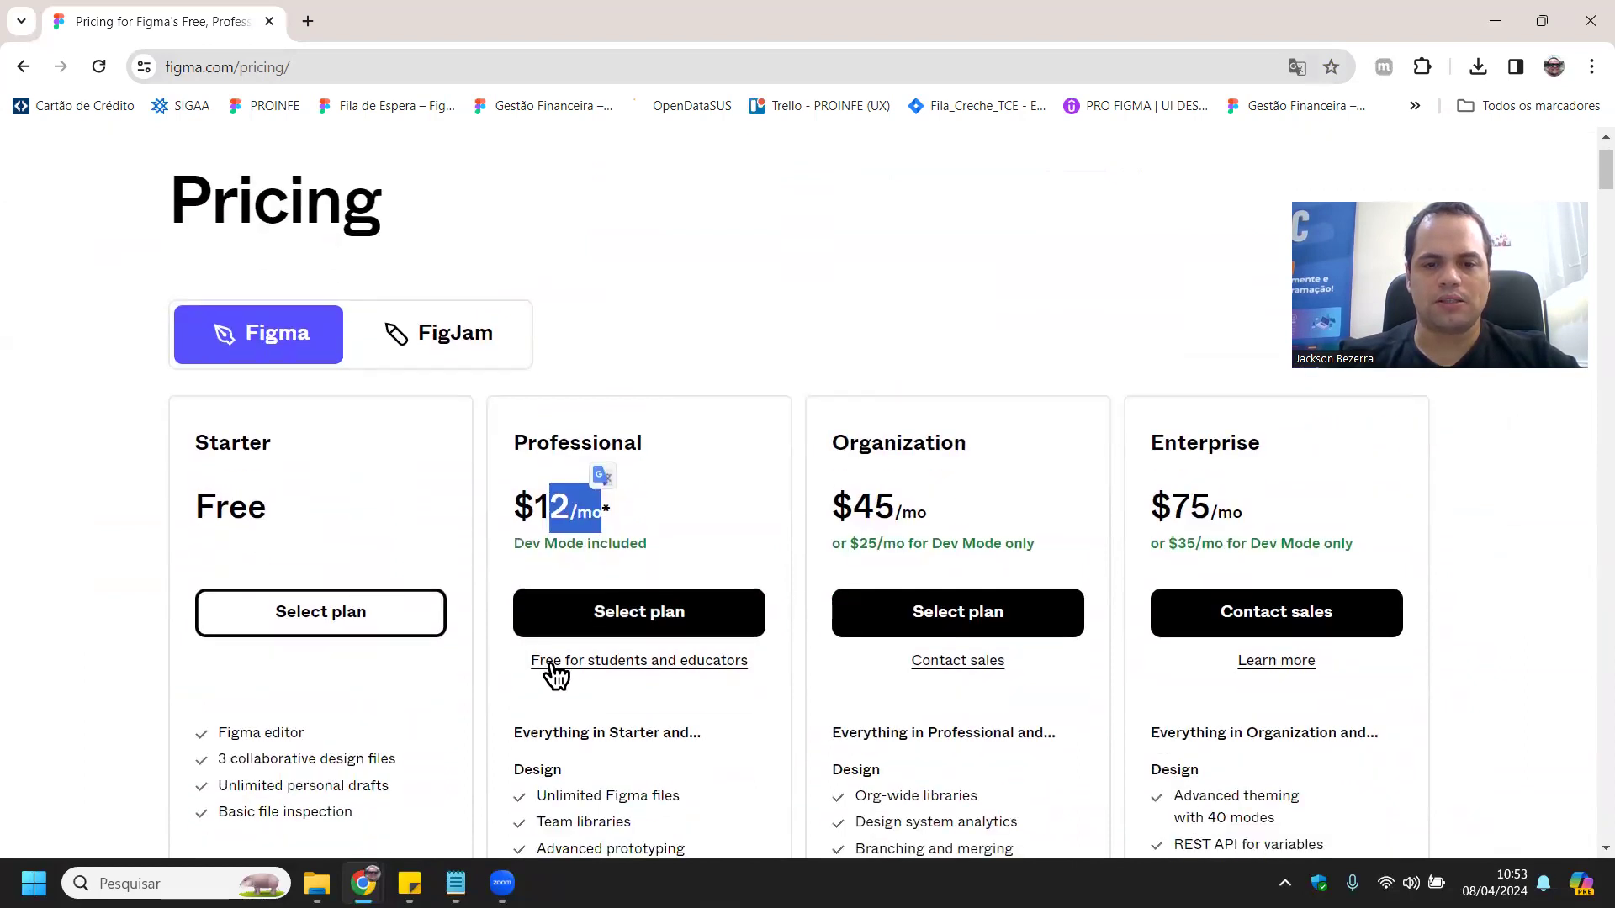
- View the Figma for Education page offered for students and educators, and return to the pricing page
left_click(641, 671)
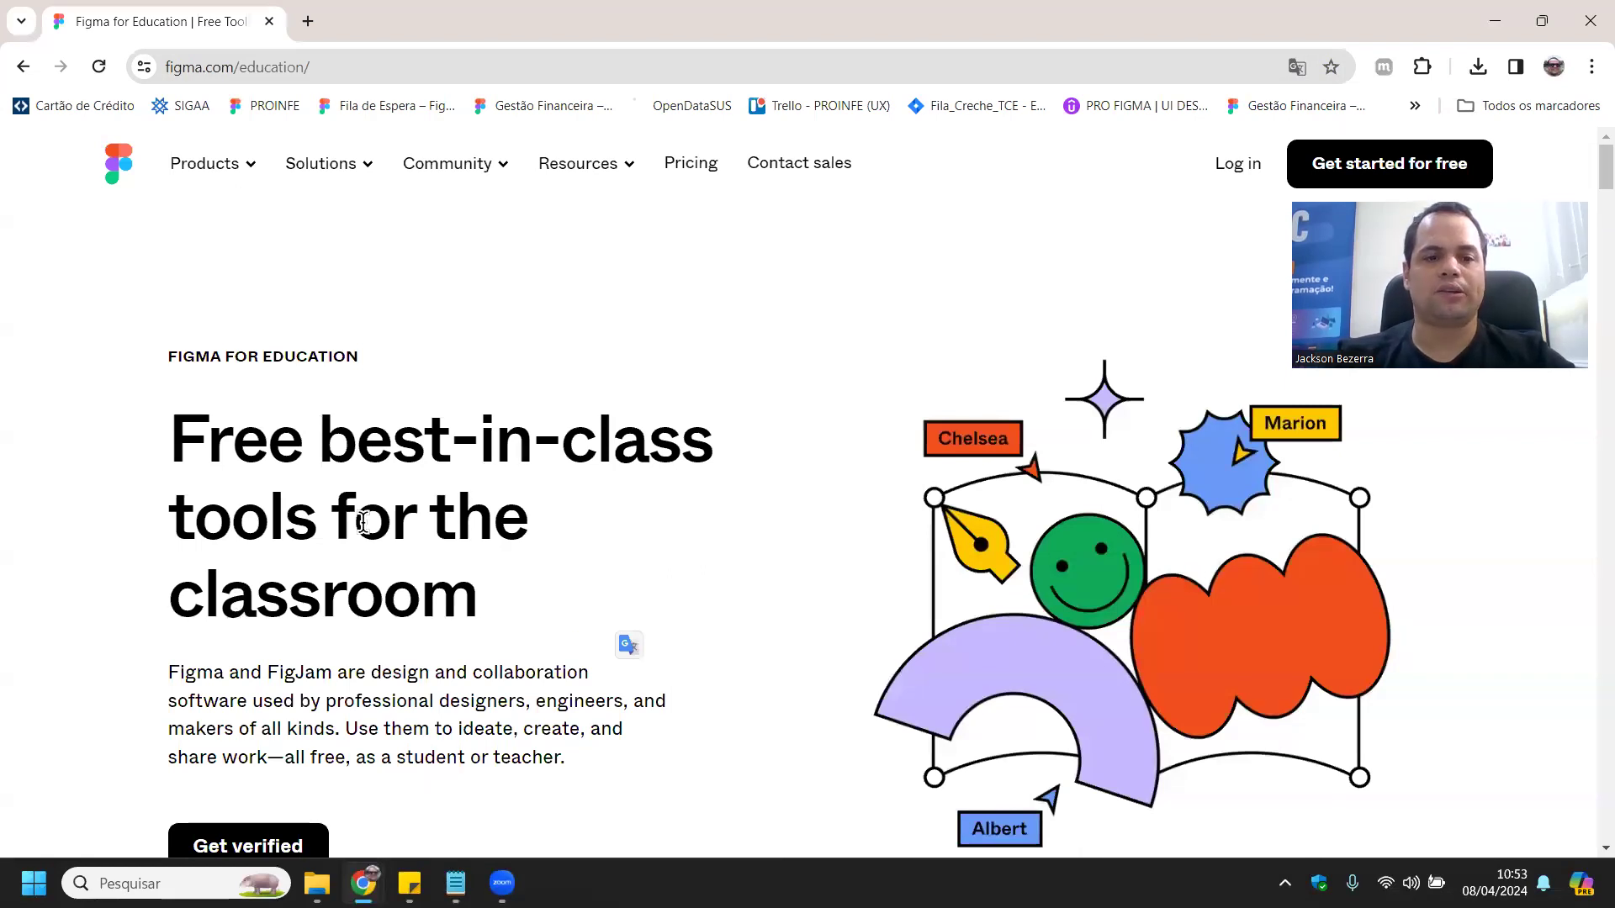
scroll(194, 623, "down", 3)
scroll(194, 623, "up", 3)
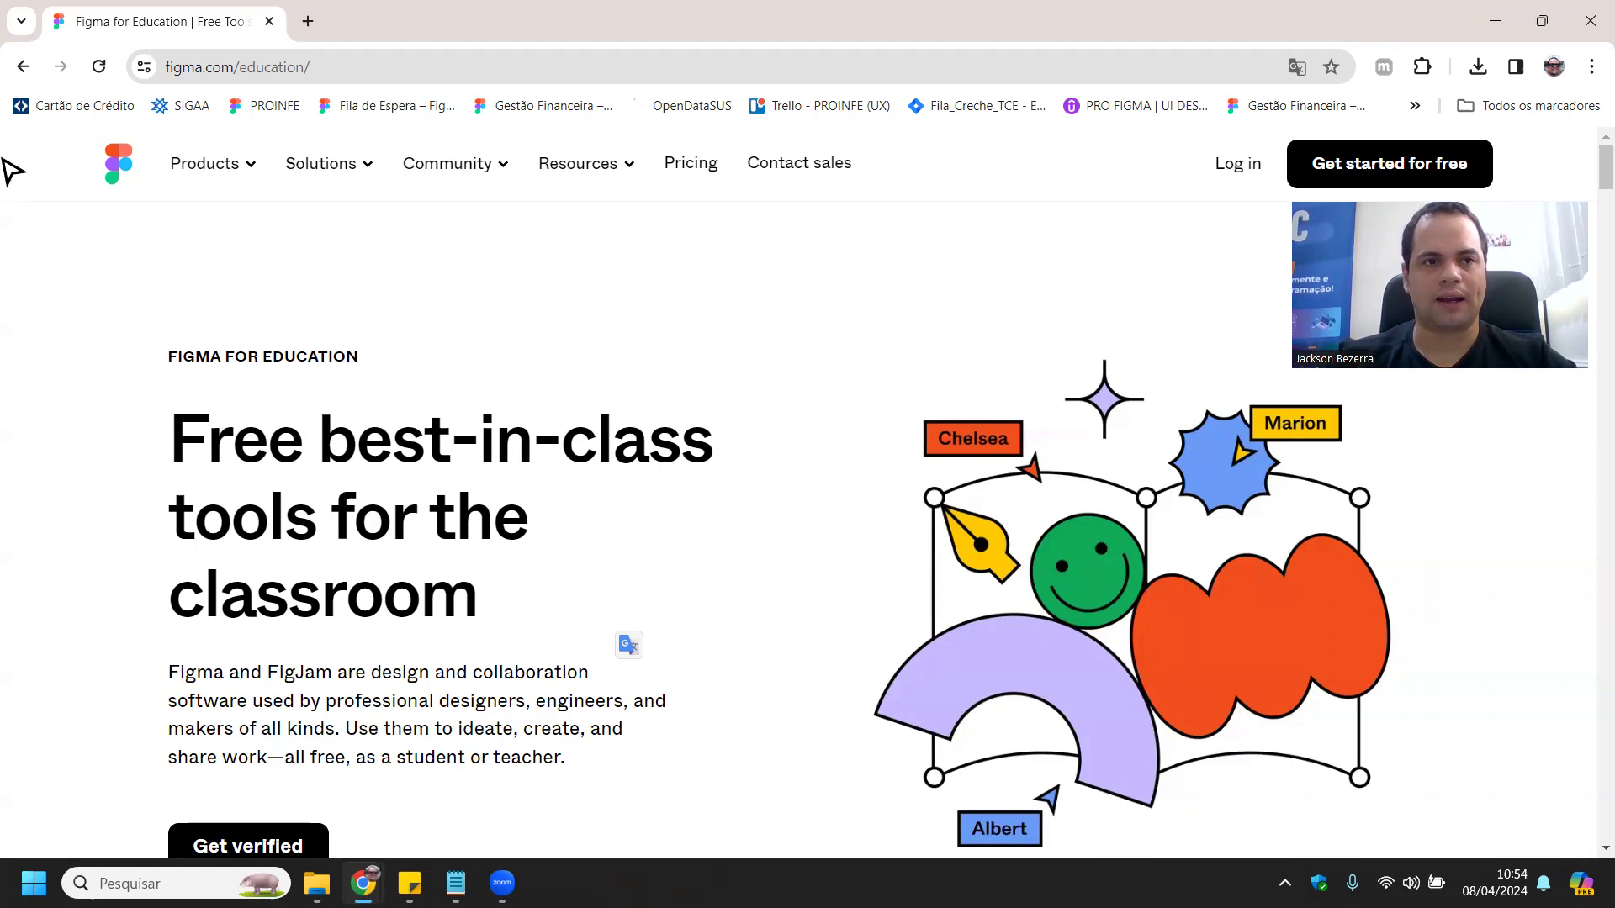
left_click(23, 67)
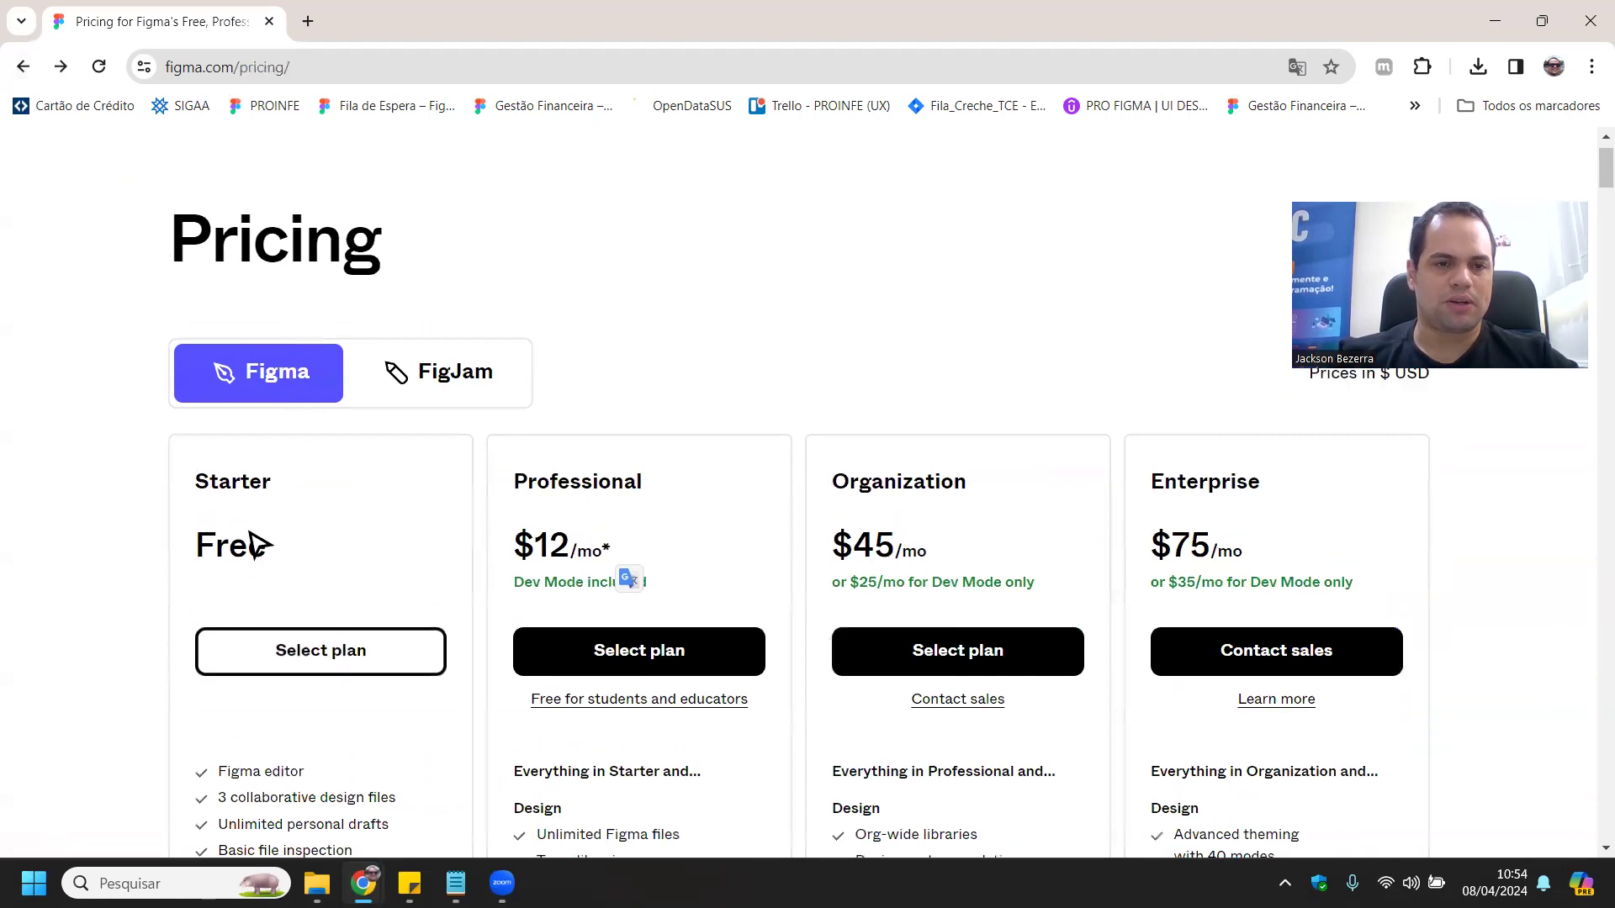
scroll(252, 545, "up", 1)
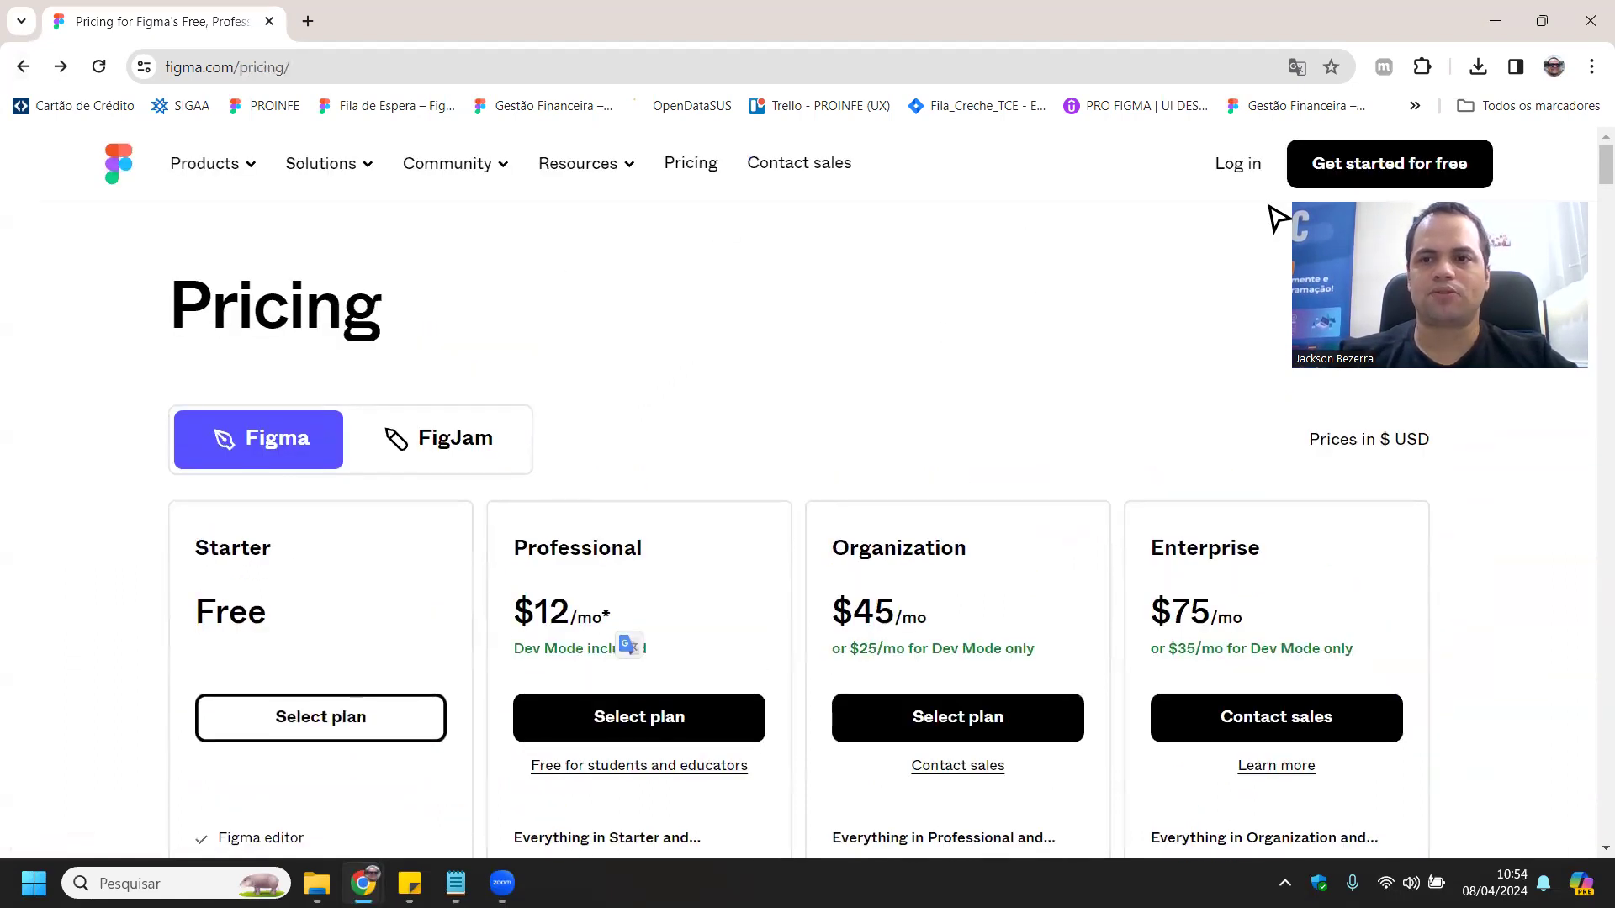
- Log in to Figma through Google with the institutional account, and check the account menu
left_click(1393, 166)
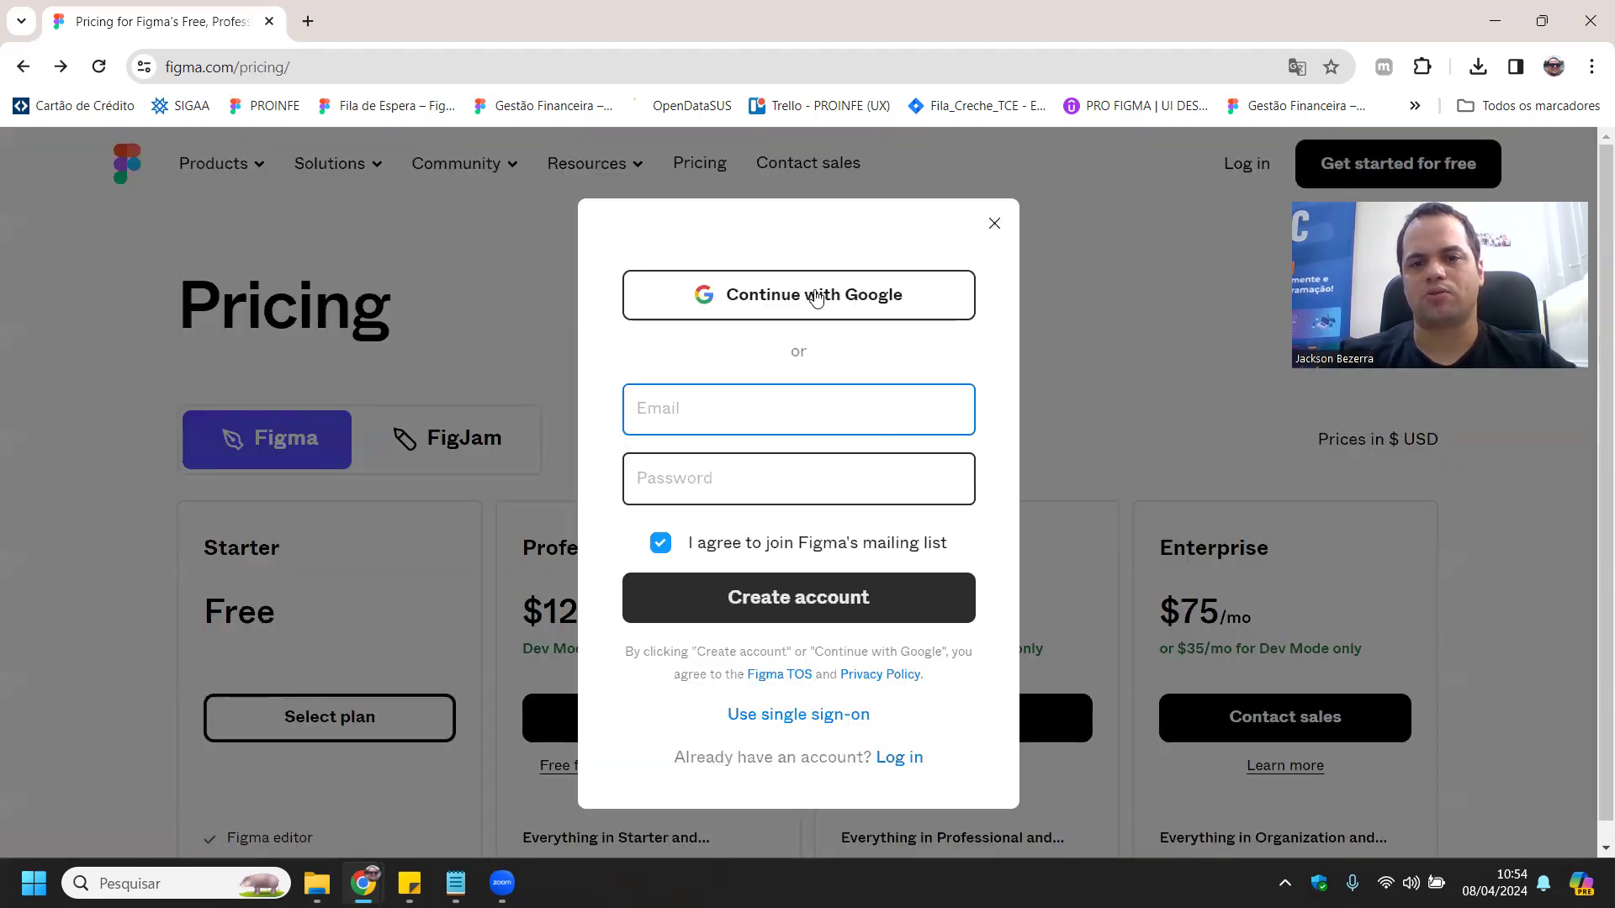
left_click(994, 225)
left_click(1230, 167)
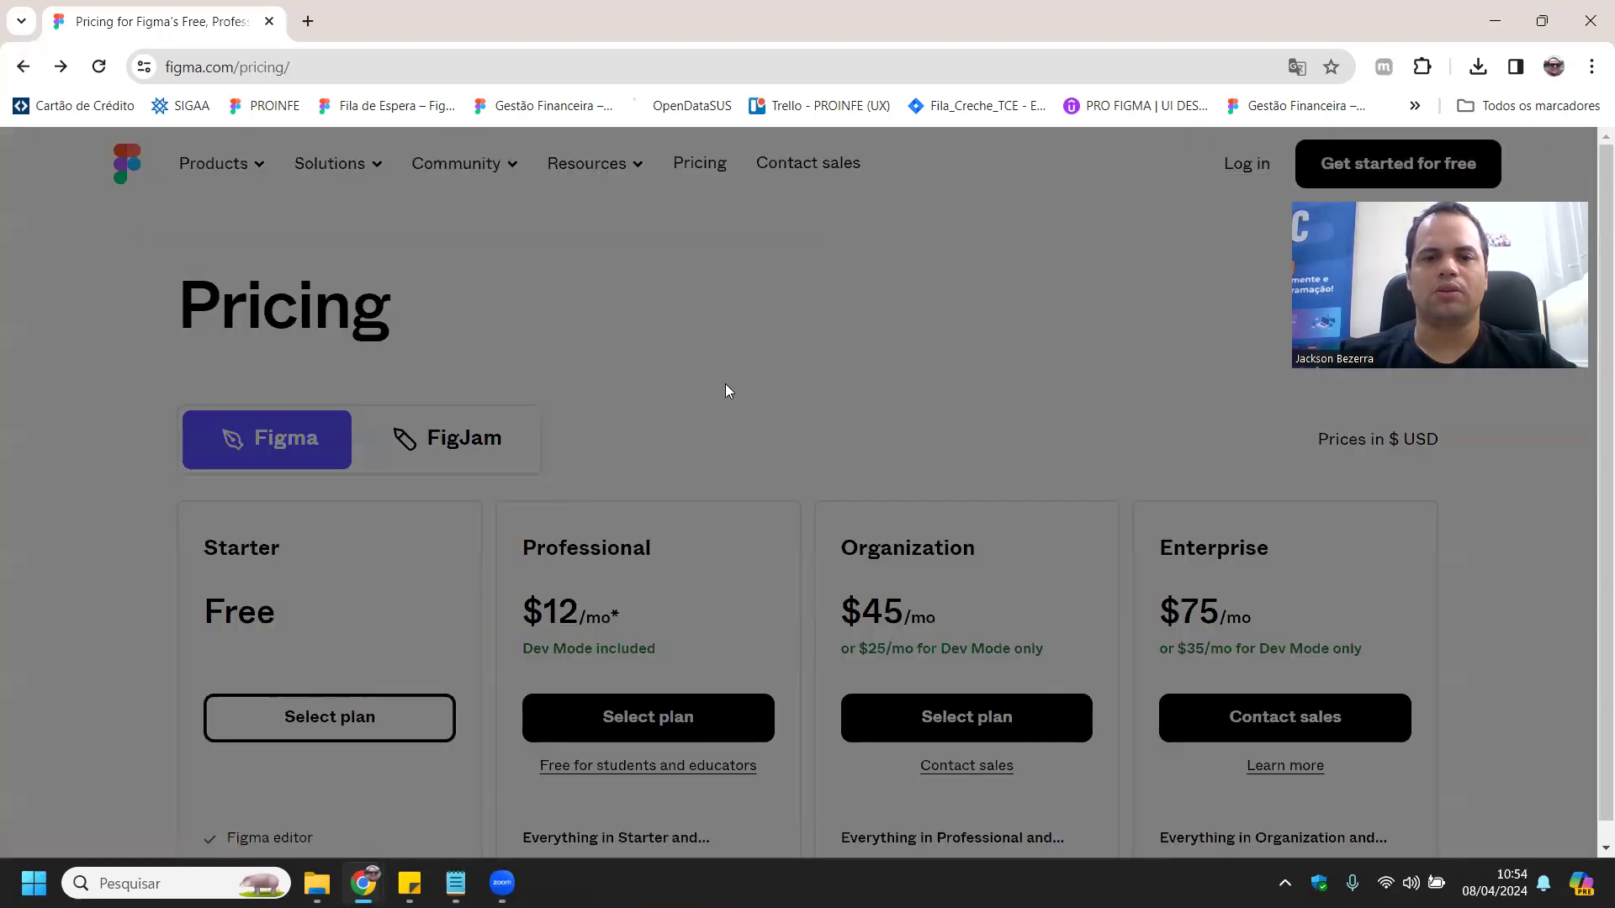
left_click(742, 322)
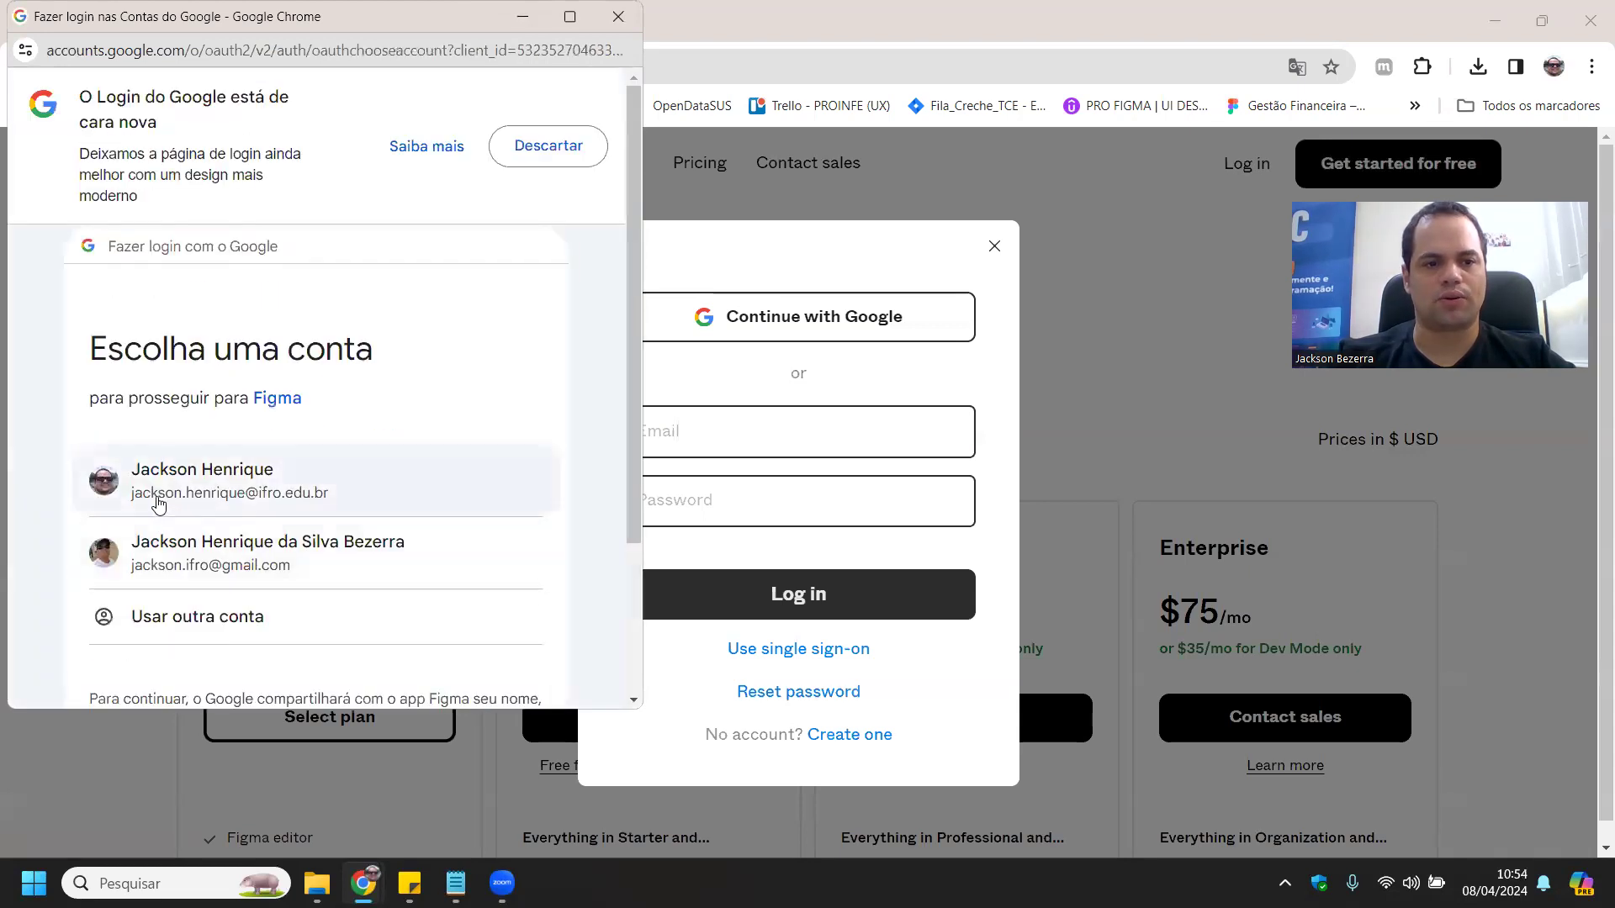
left_click(159, 502)
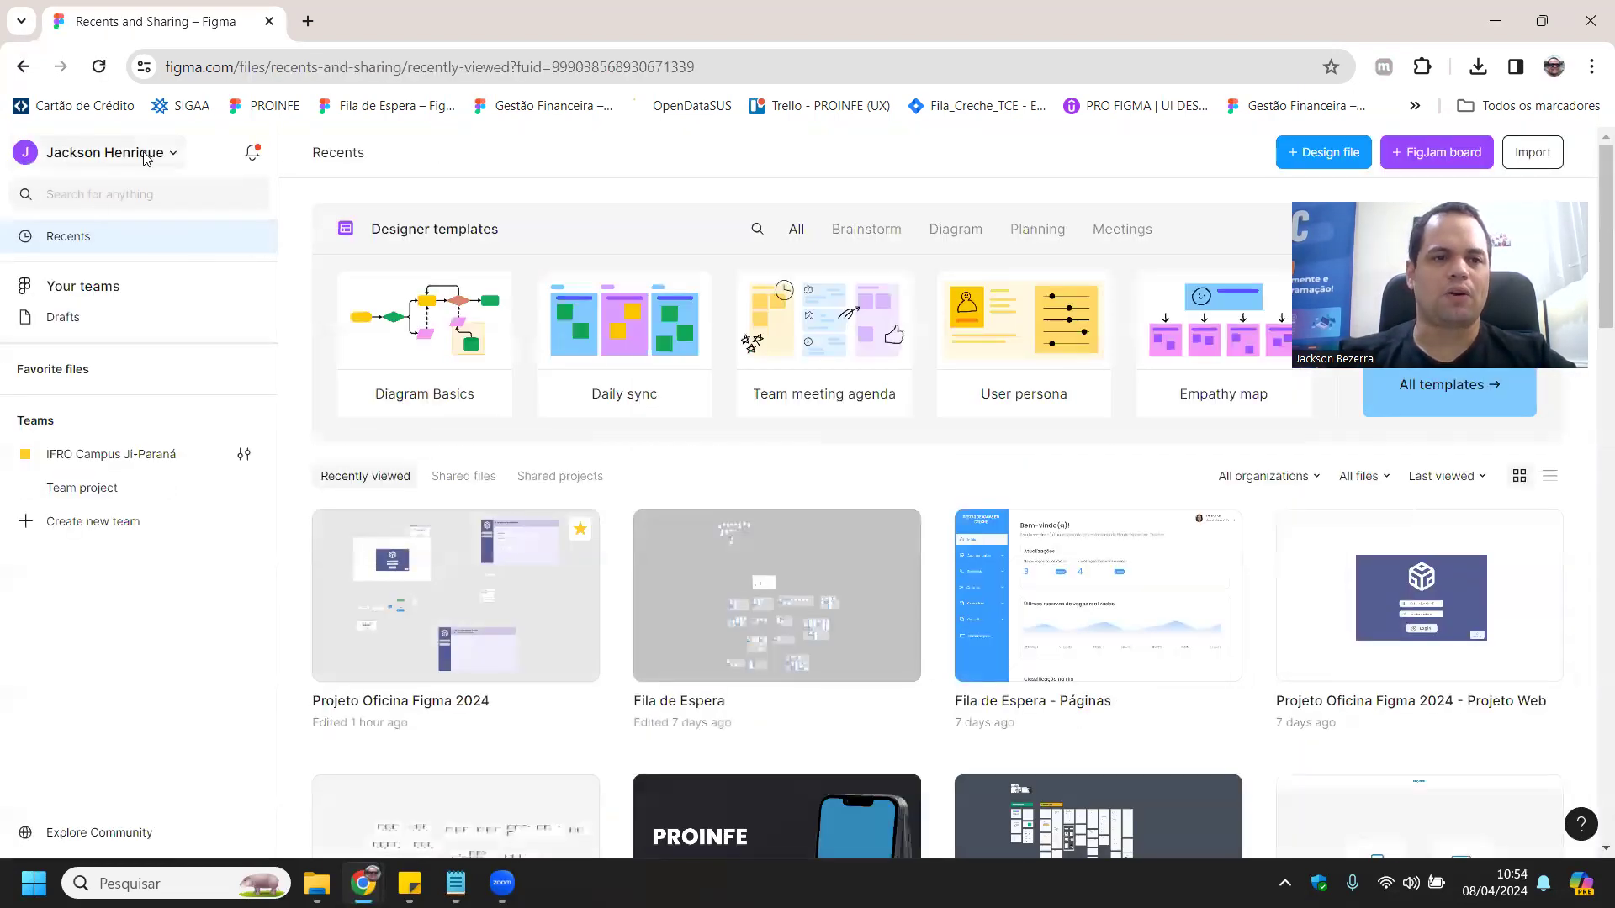
left_click(147, 157)
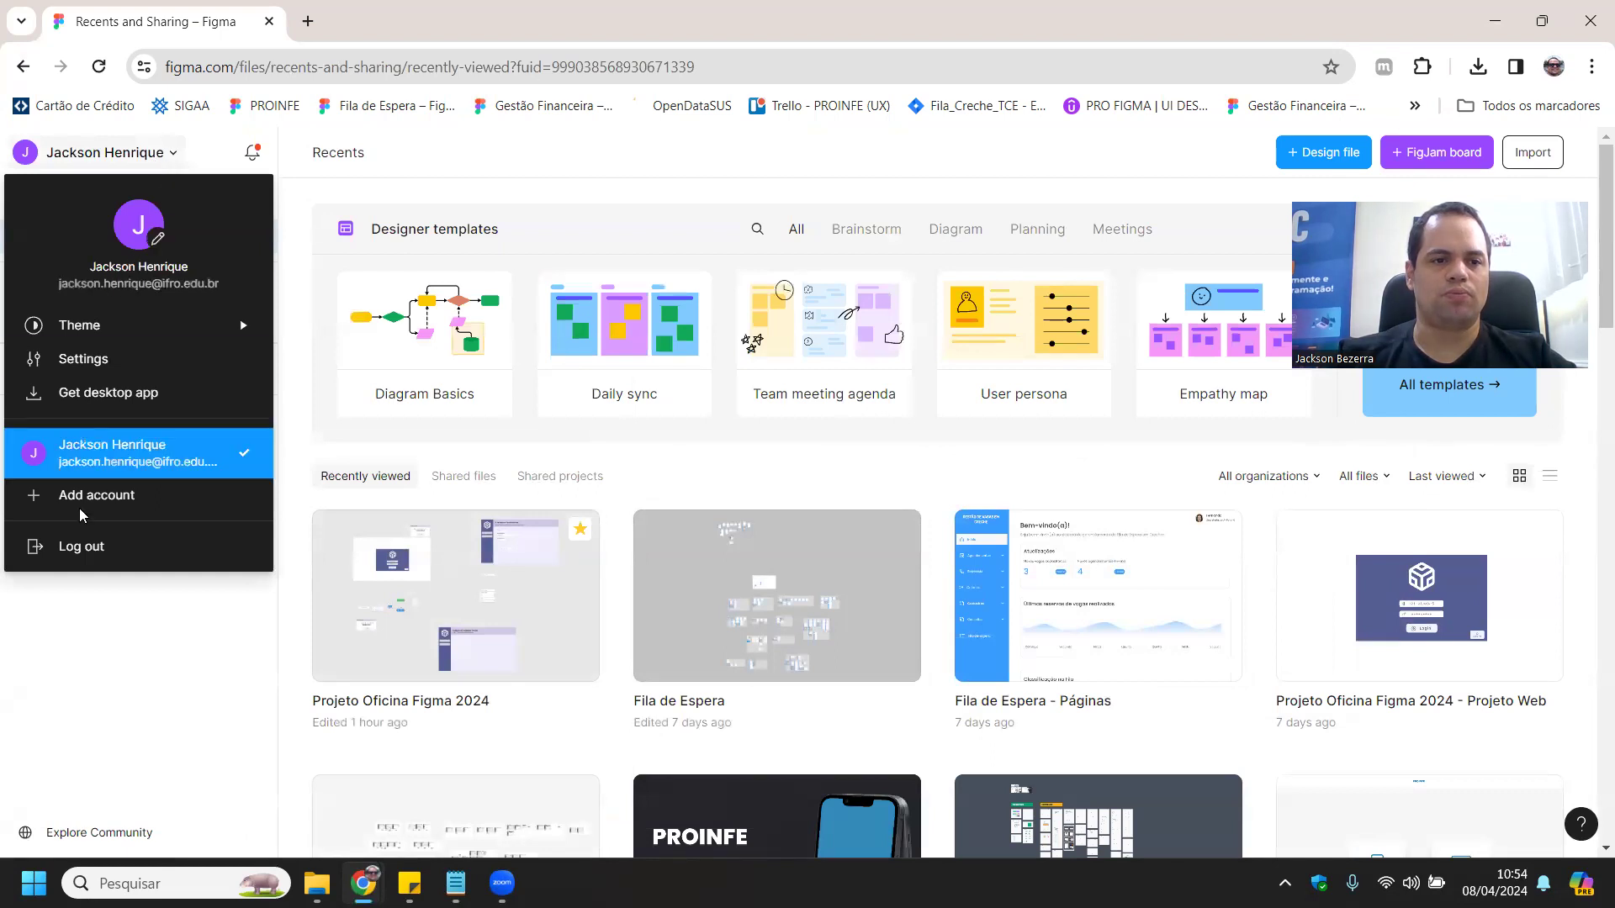
left_click(130, 152)
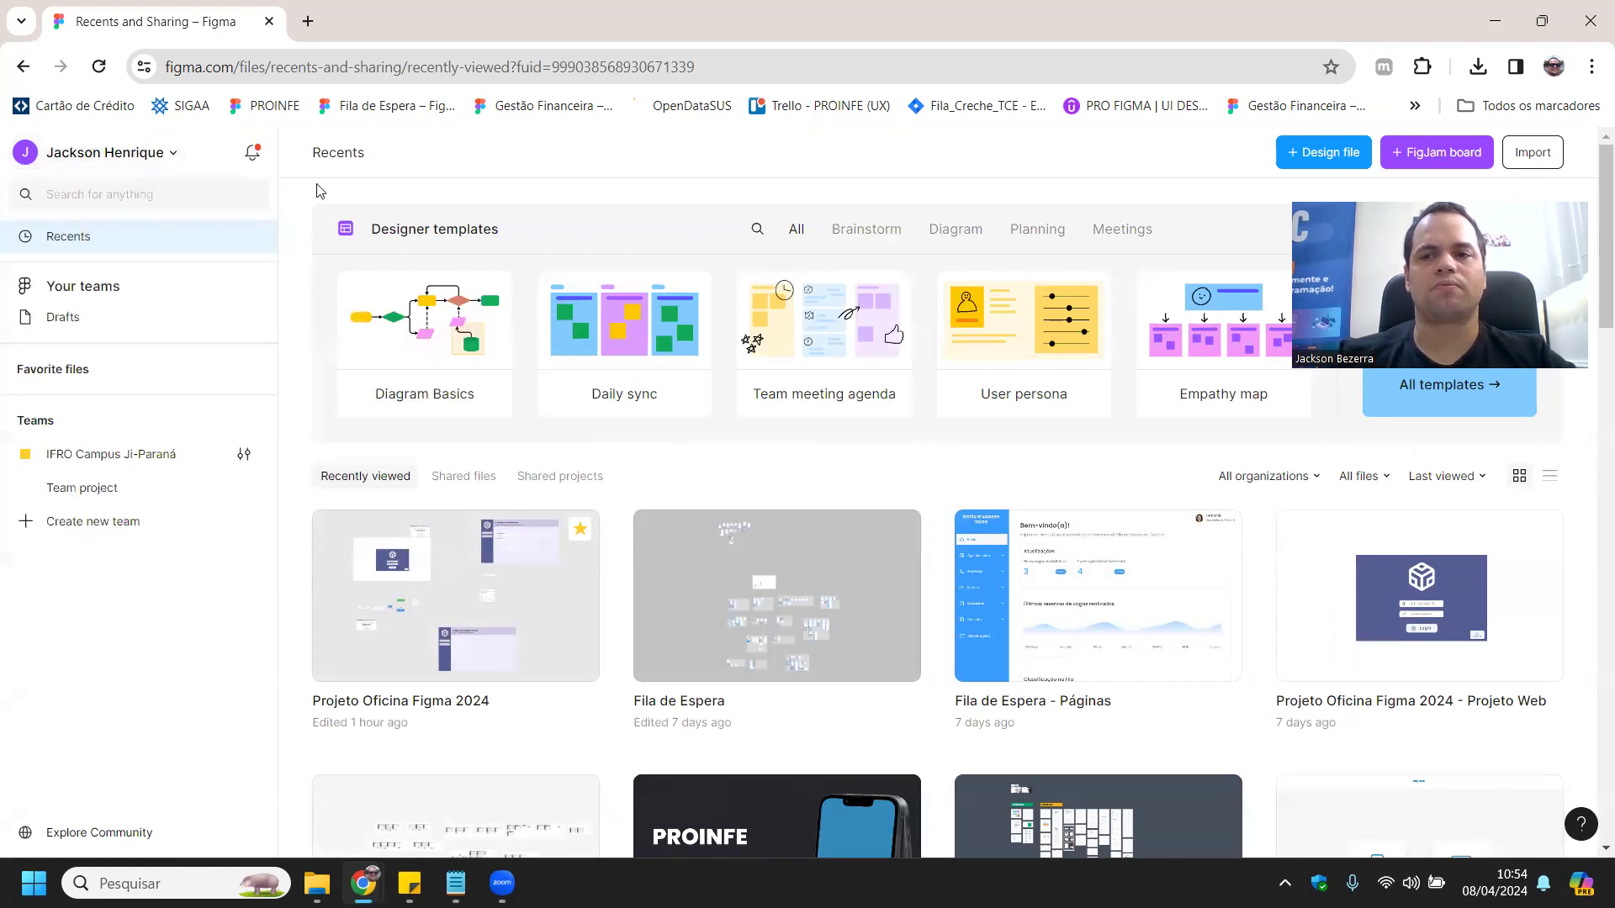
- Open the Projeto Oficina Figma 2024 file and shift the Cadastrar Funcionario frame slightly closer to the Login frame
mouse_move(809, 326)
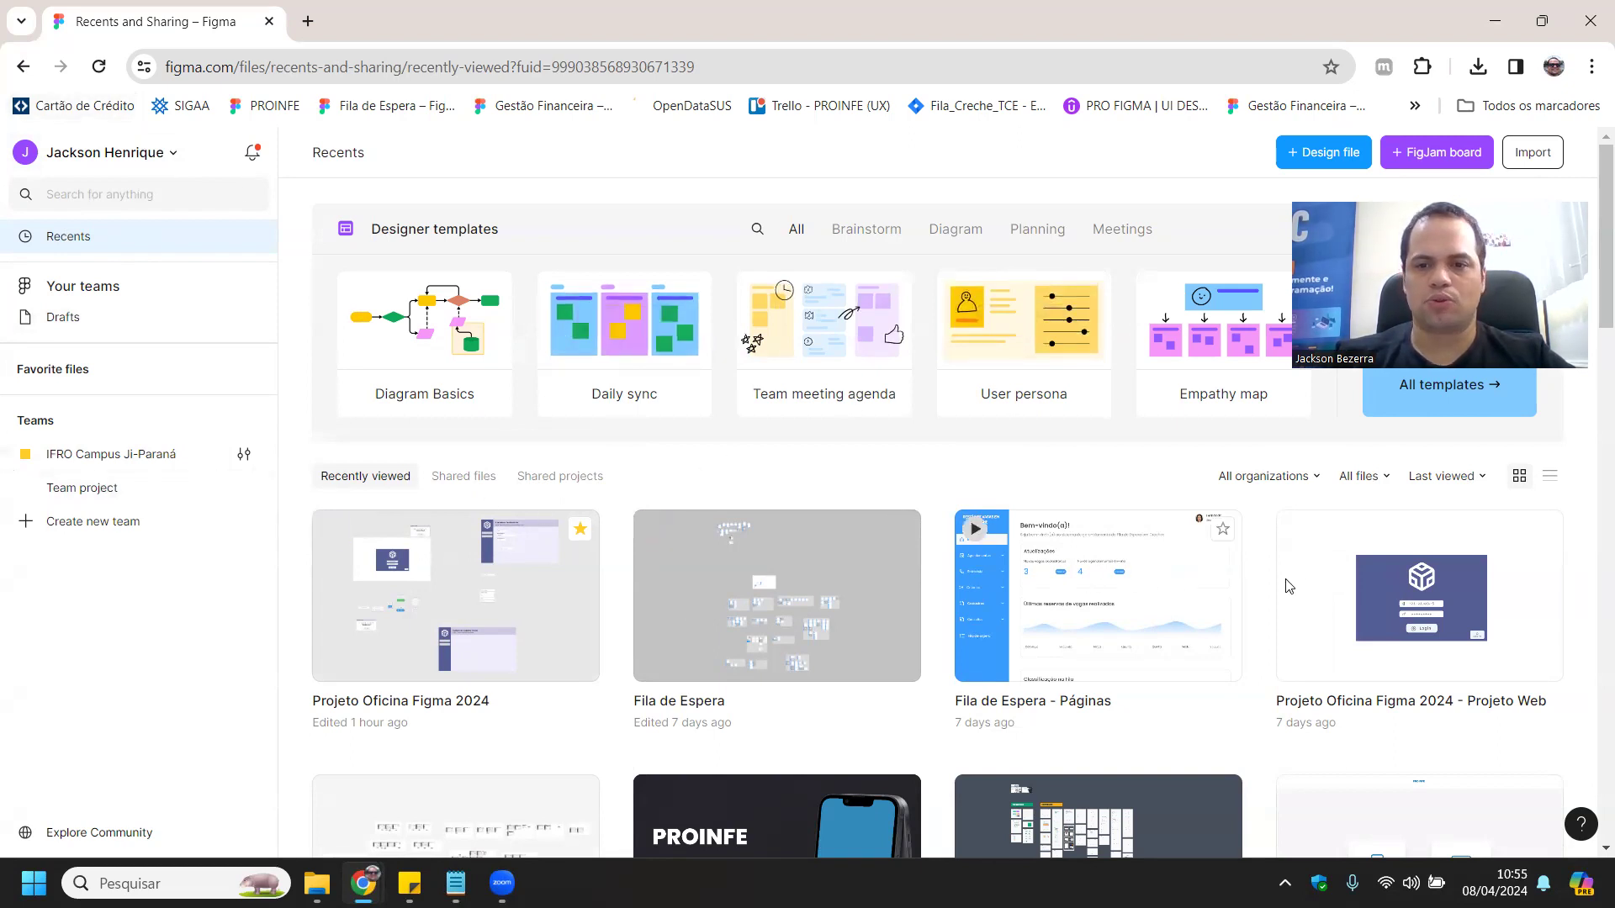
scroll(505, 589, "down", 2)
scroll(488, 505, "up", 1)
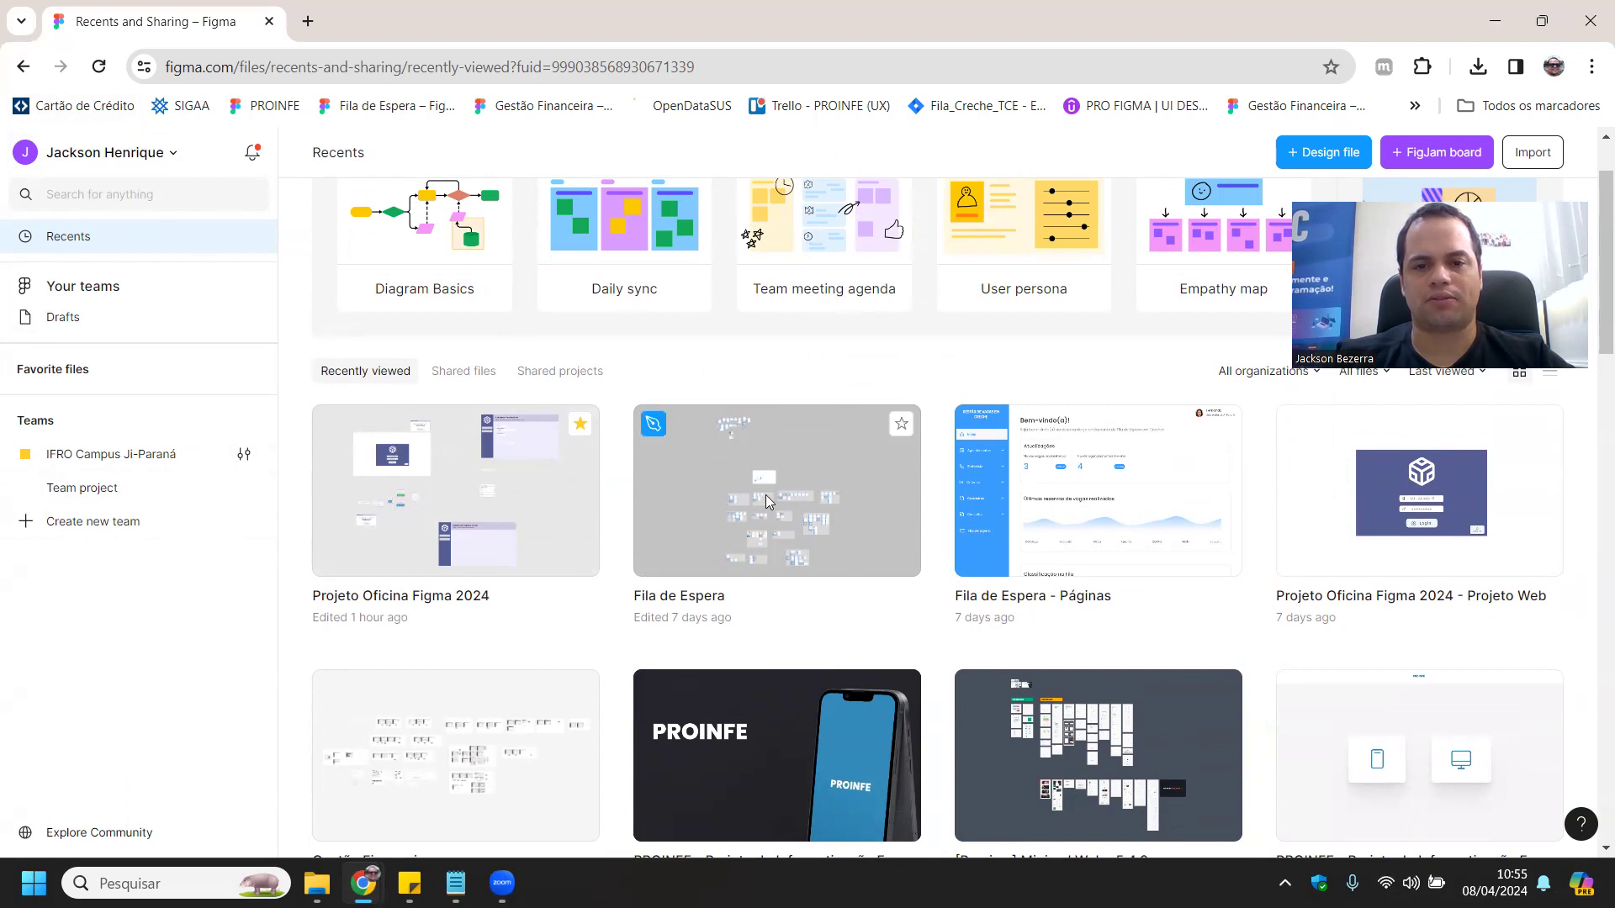
double_click(408, 471)
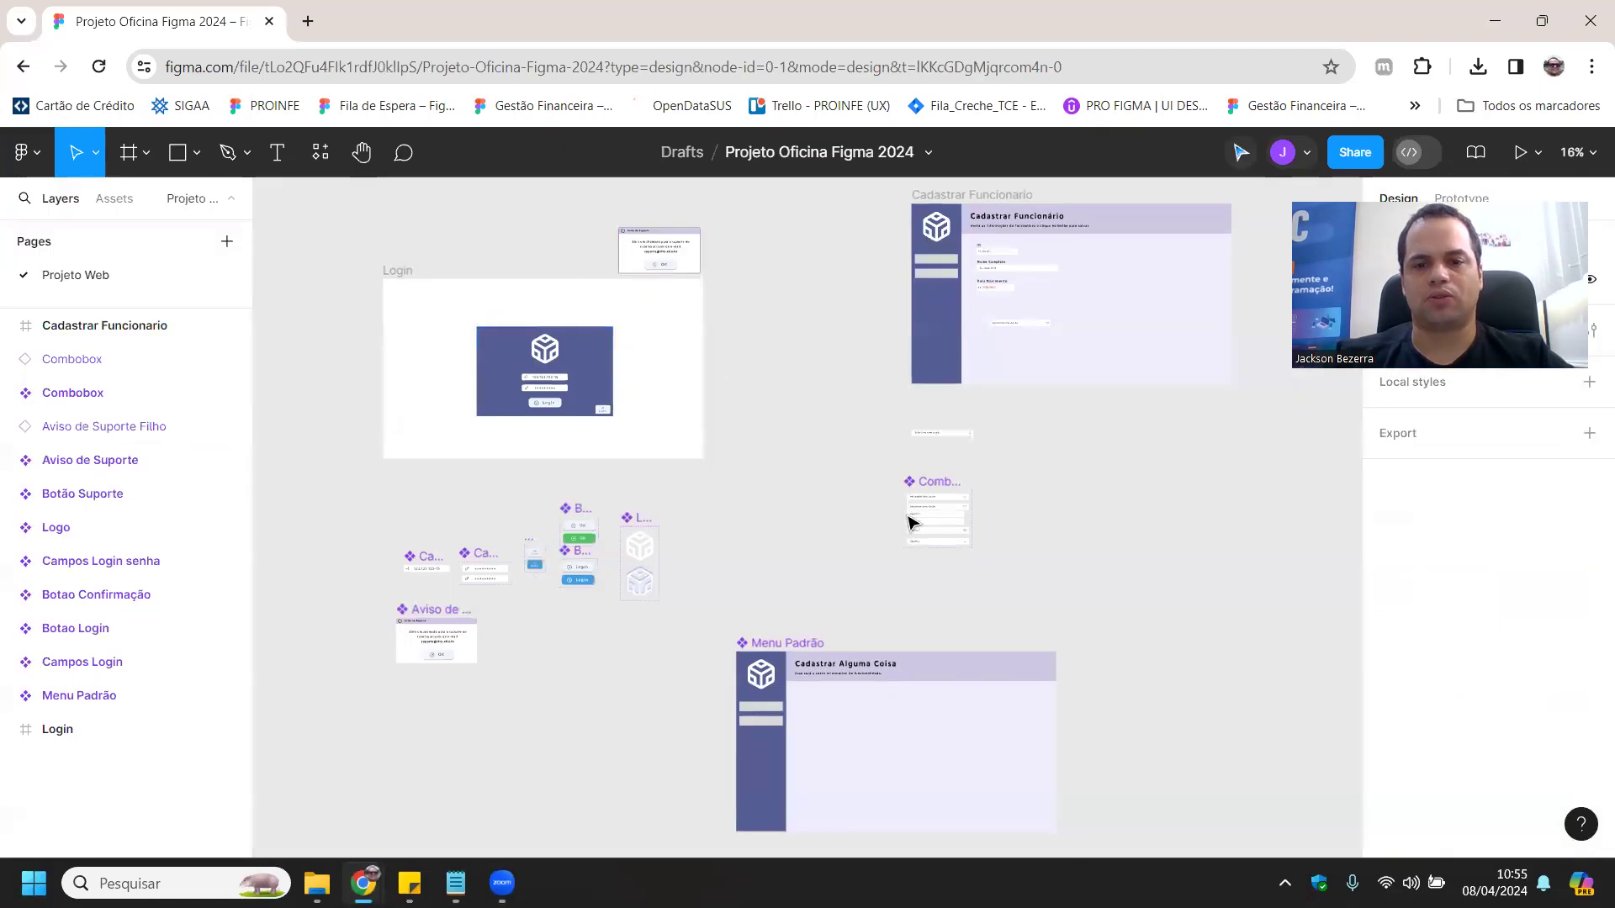
scroll(875, 585, "down", 1)
scroll(837, 566, "up", 3)
left_click_drag(992, 291, 948, 289)
scroll(481, 557, "down", 2)
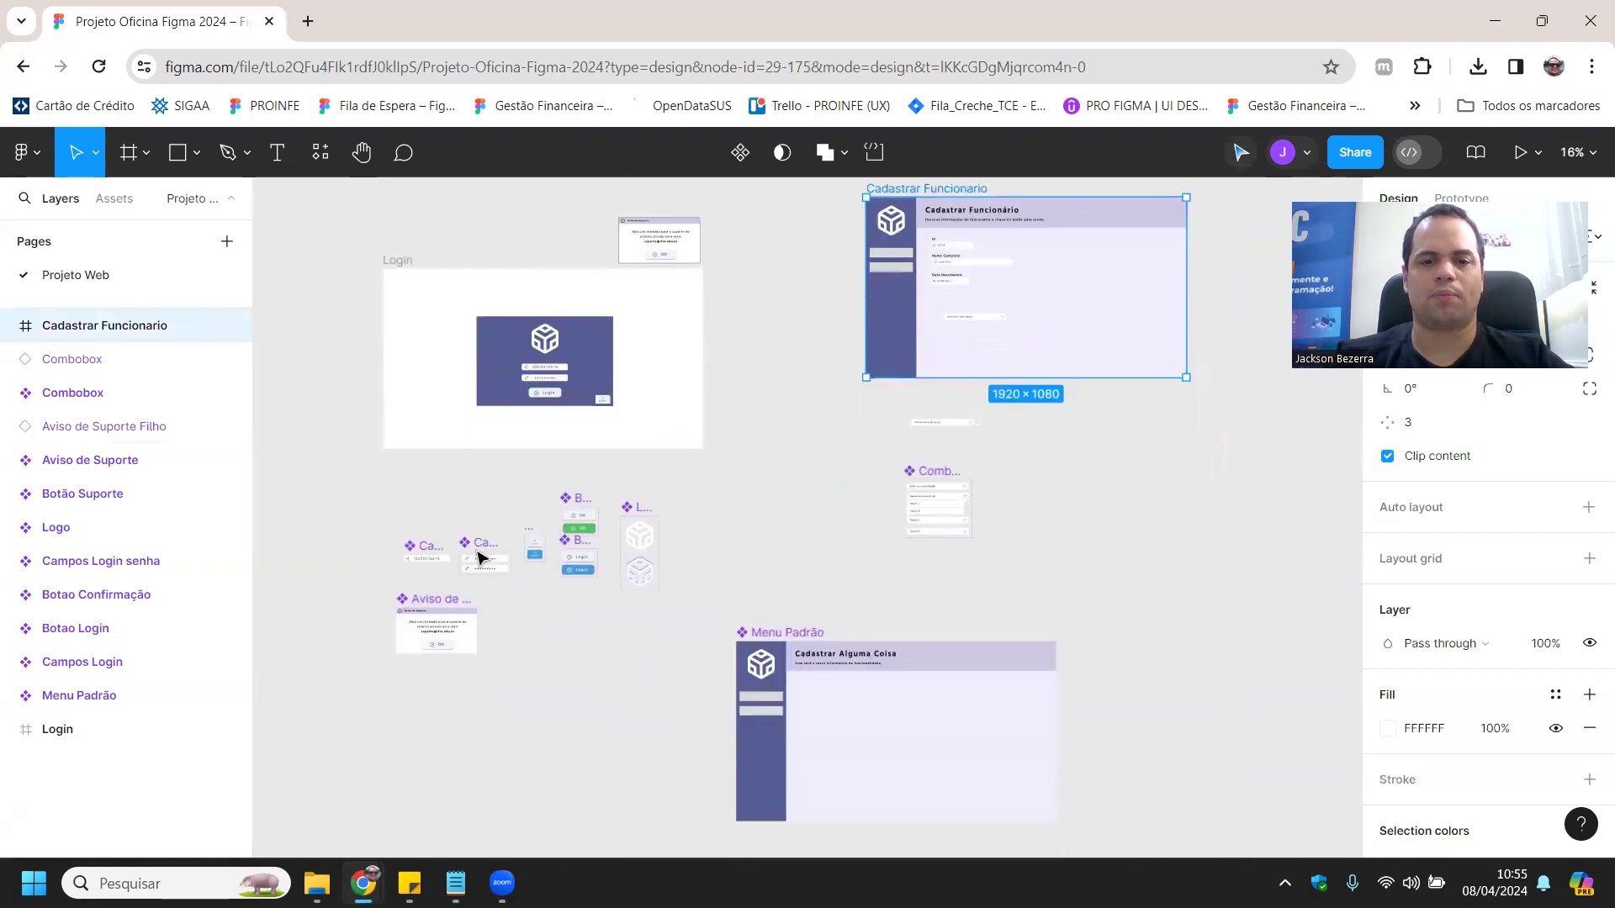
- Look over the Projeto Web page's frames and components, and return to the recent files
scroll(389, 627, "up", 4)
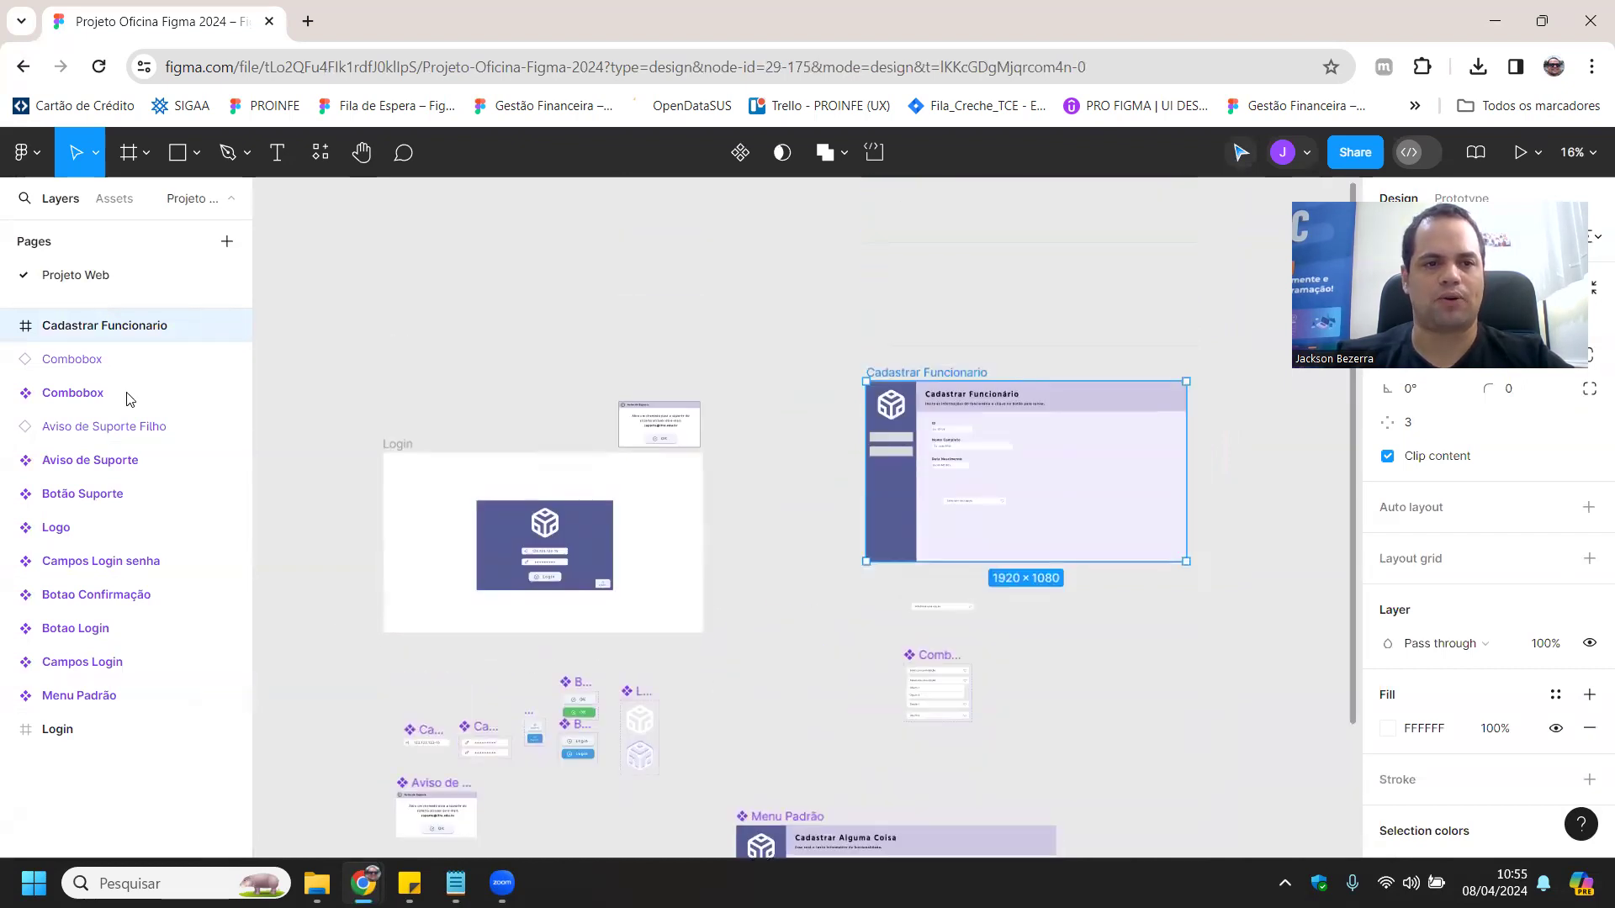
left_click(32, 153)
left_click(49, 202)
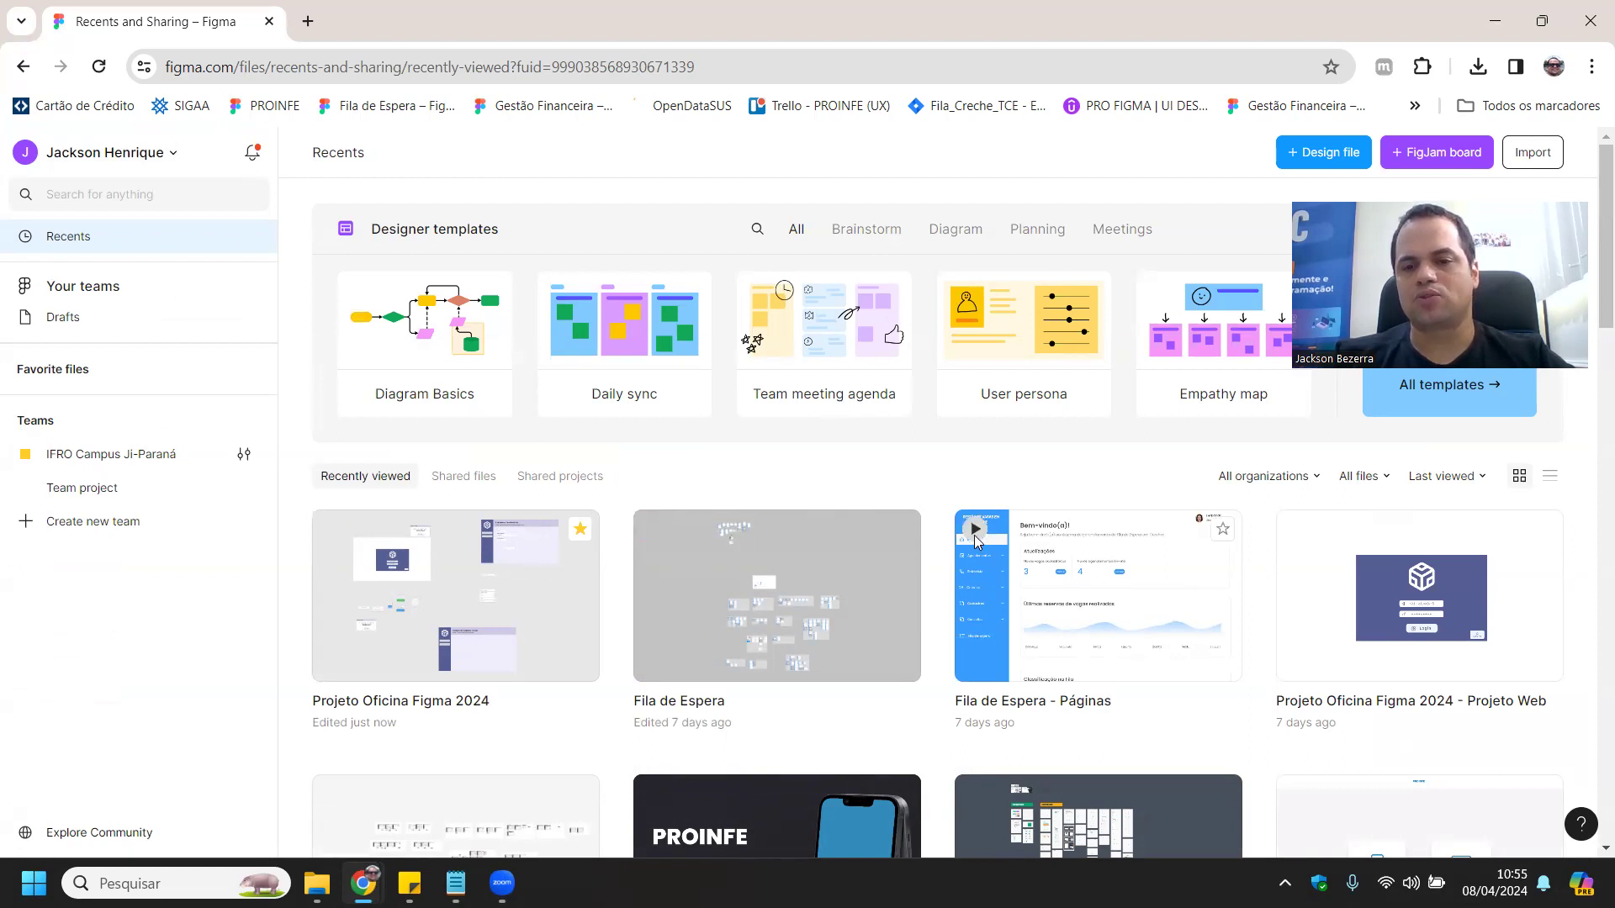
- Present the Fila de Espera - Páginas prototype, view its Fila de Espera screen and return to Início
double_click(1089, 571)
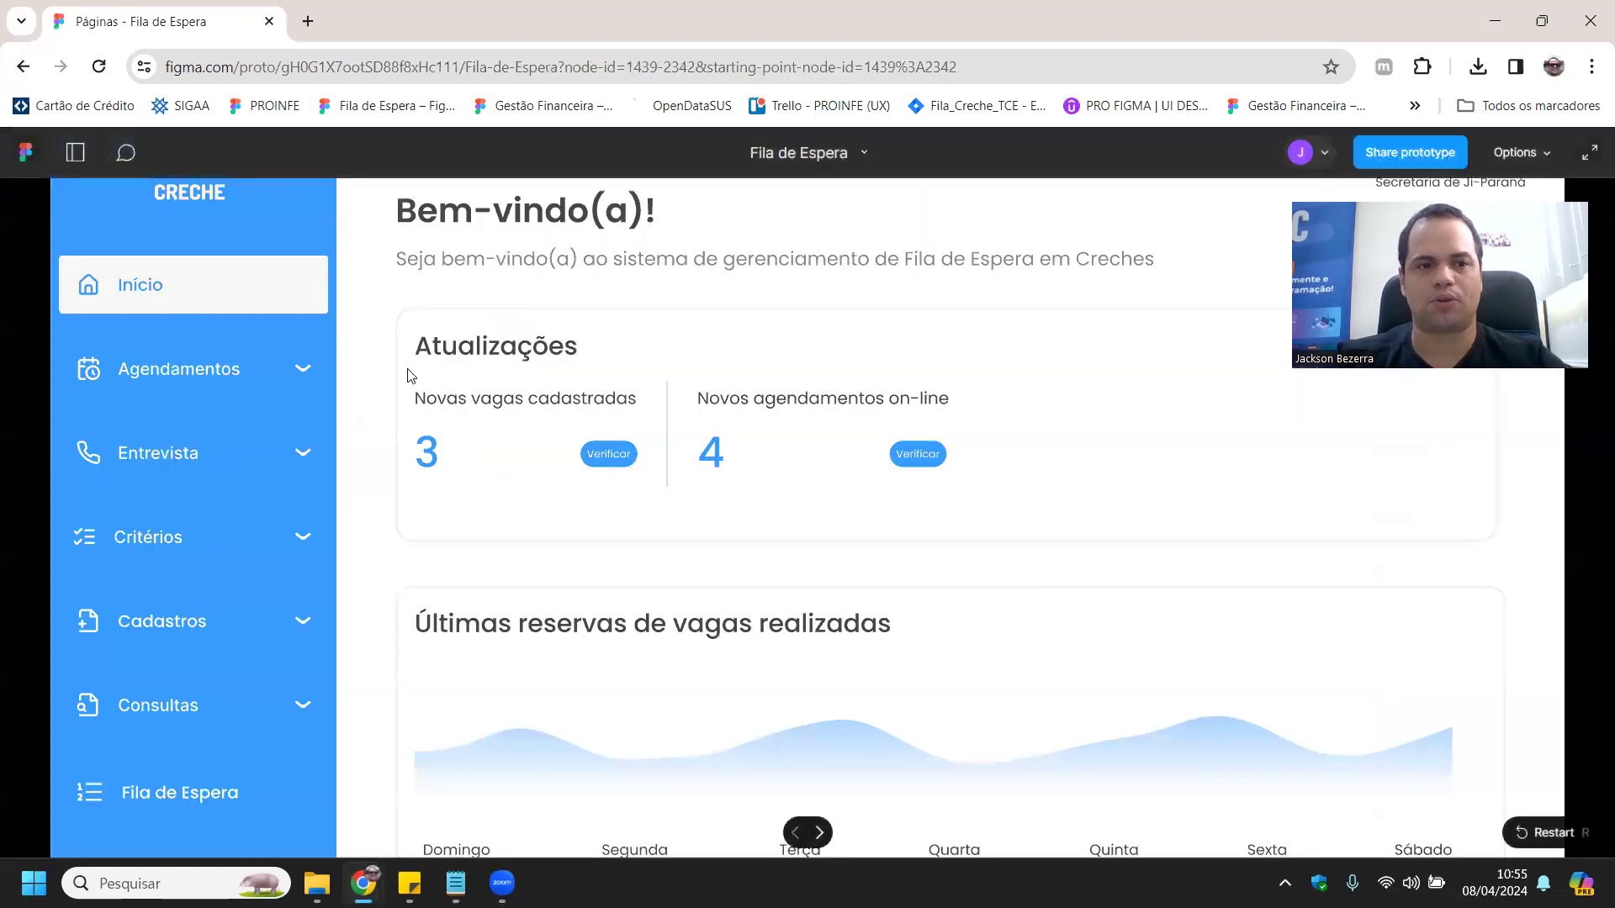
left_click(151, 792)
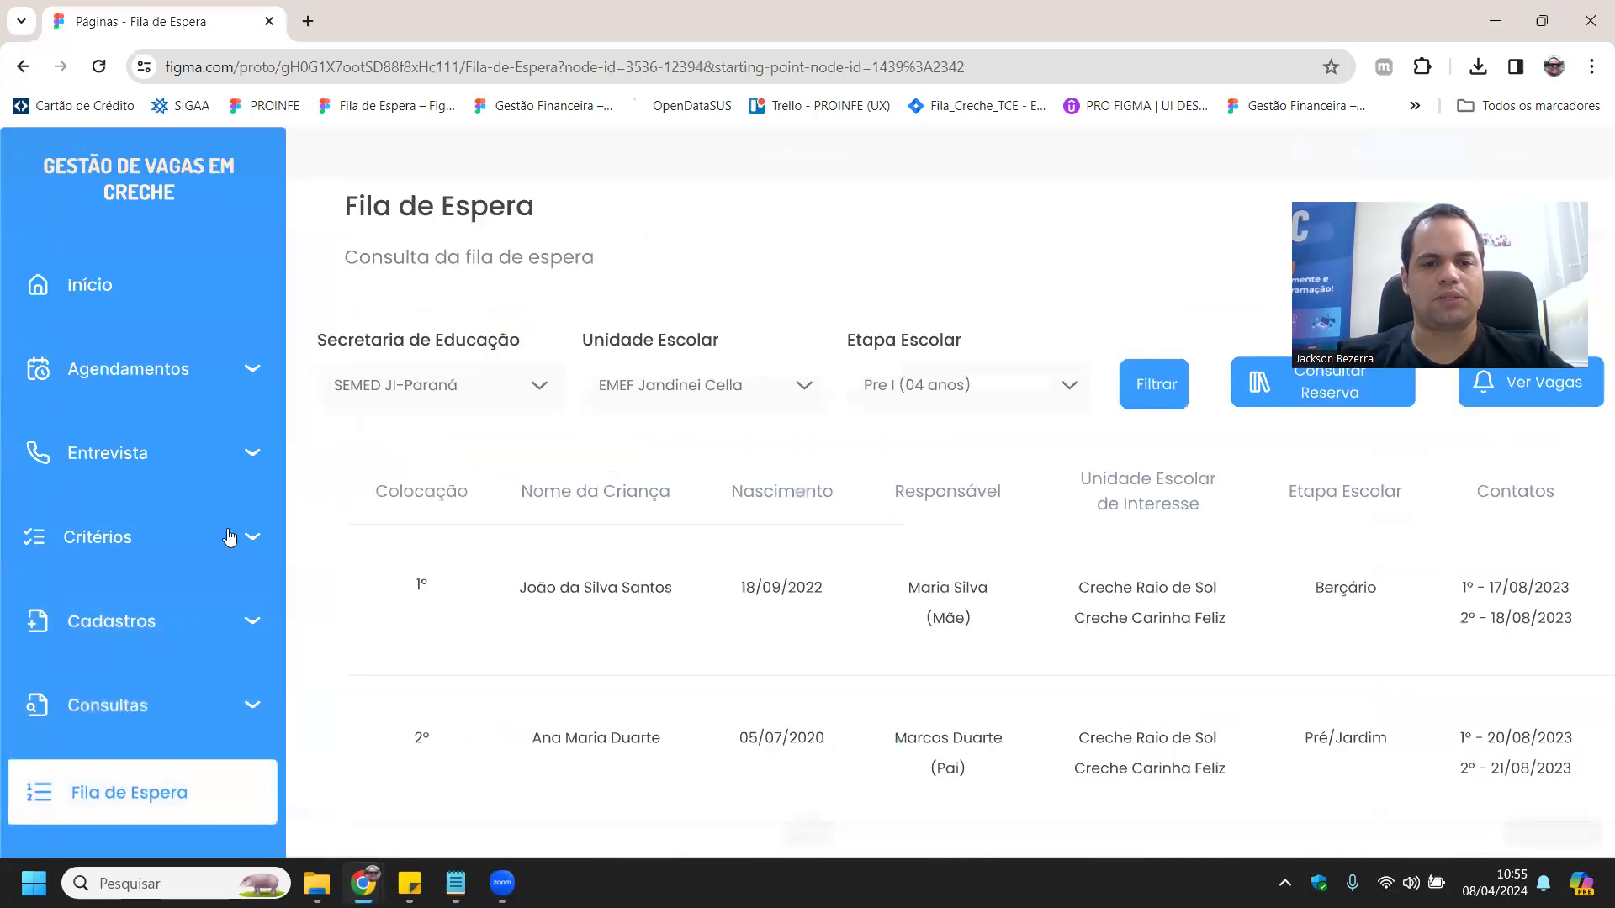
left_click(197, 282)
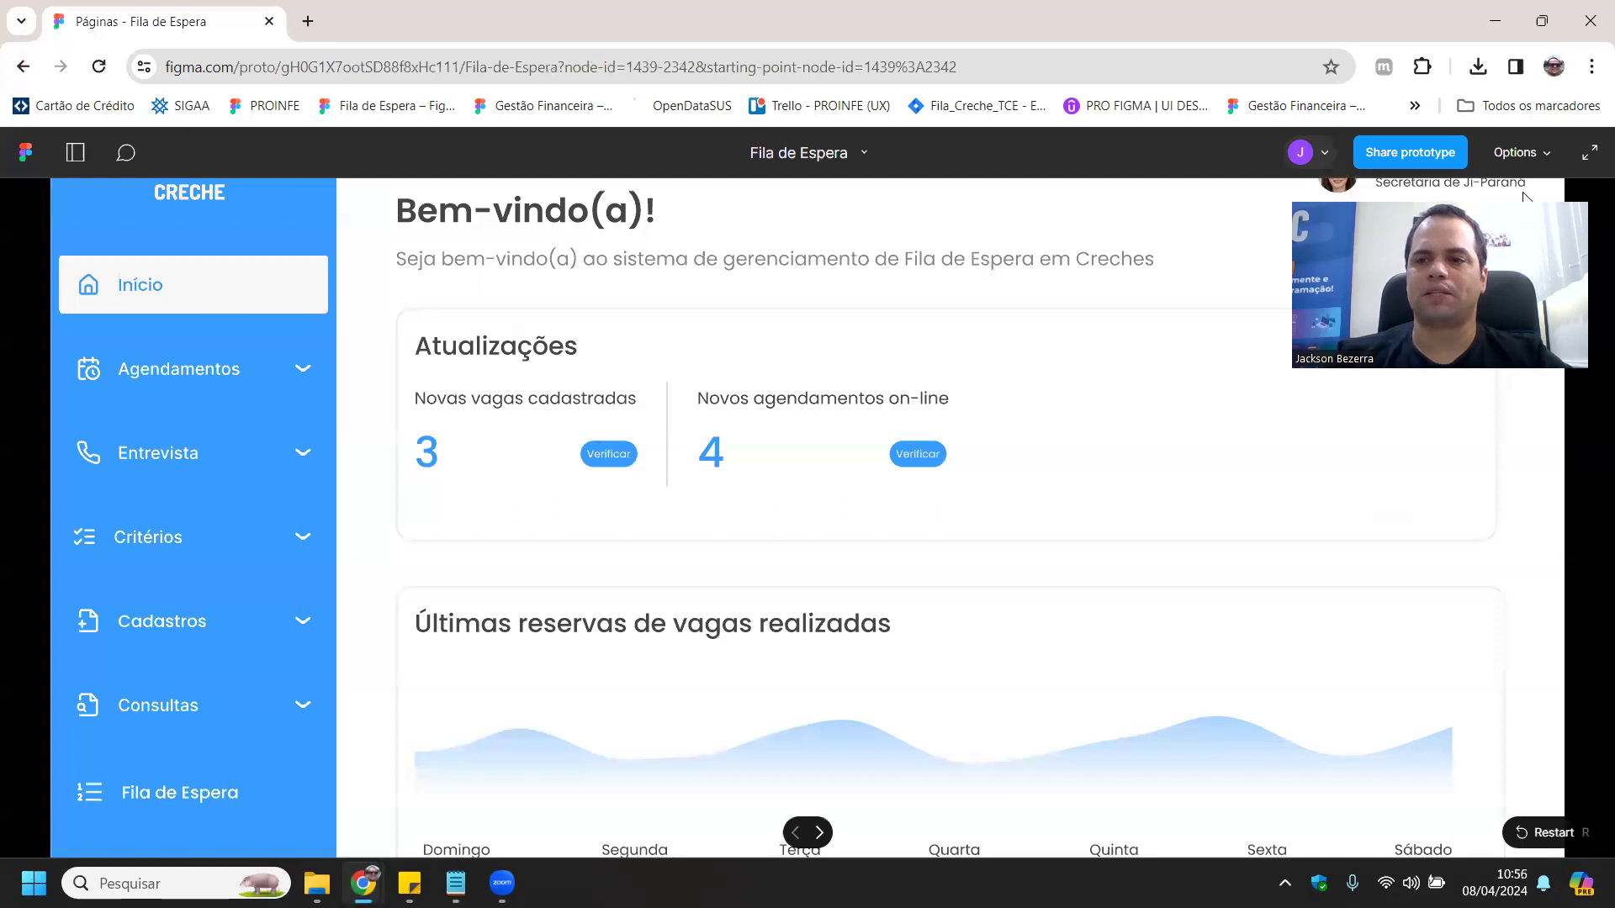
- Try the Fit width and Fit to screen scaling options on the prototype
left_click(1518, 152)
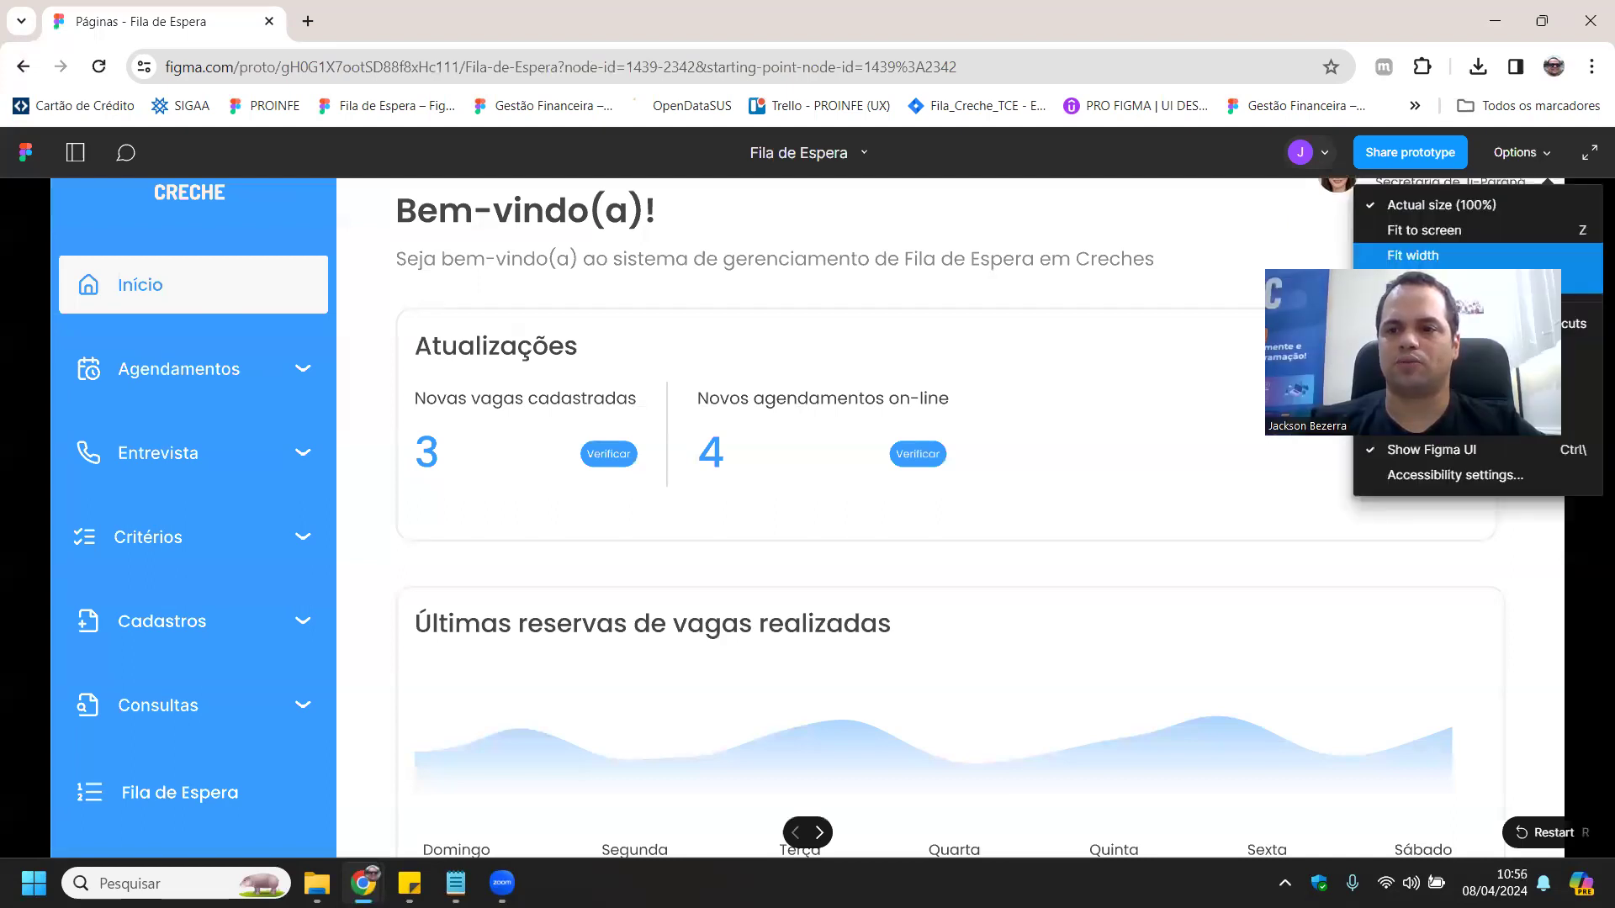
left_click(1441, 248)
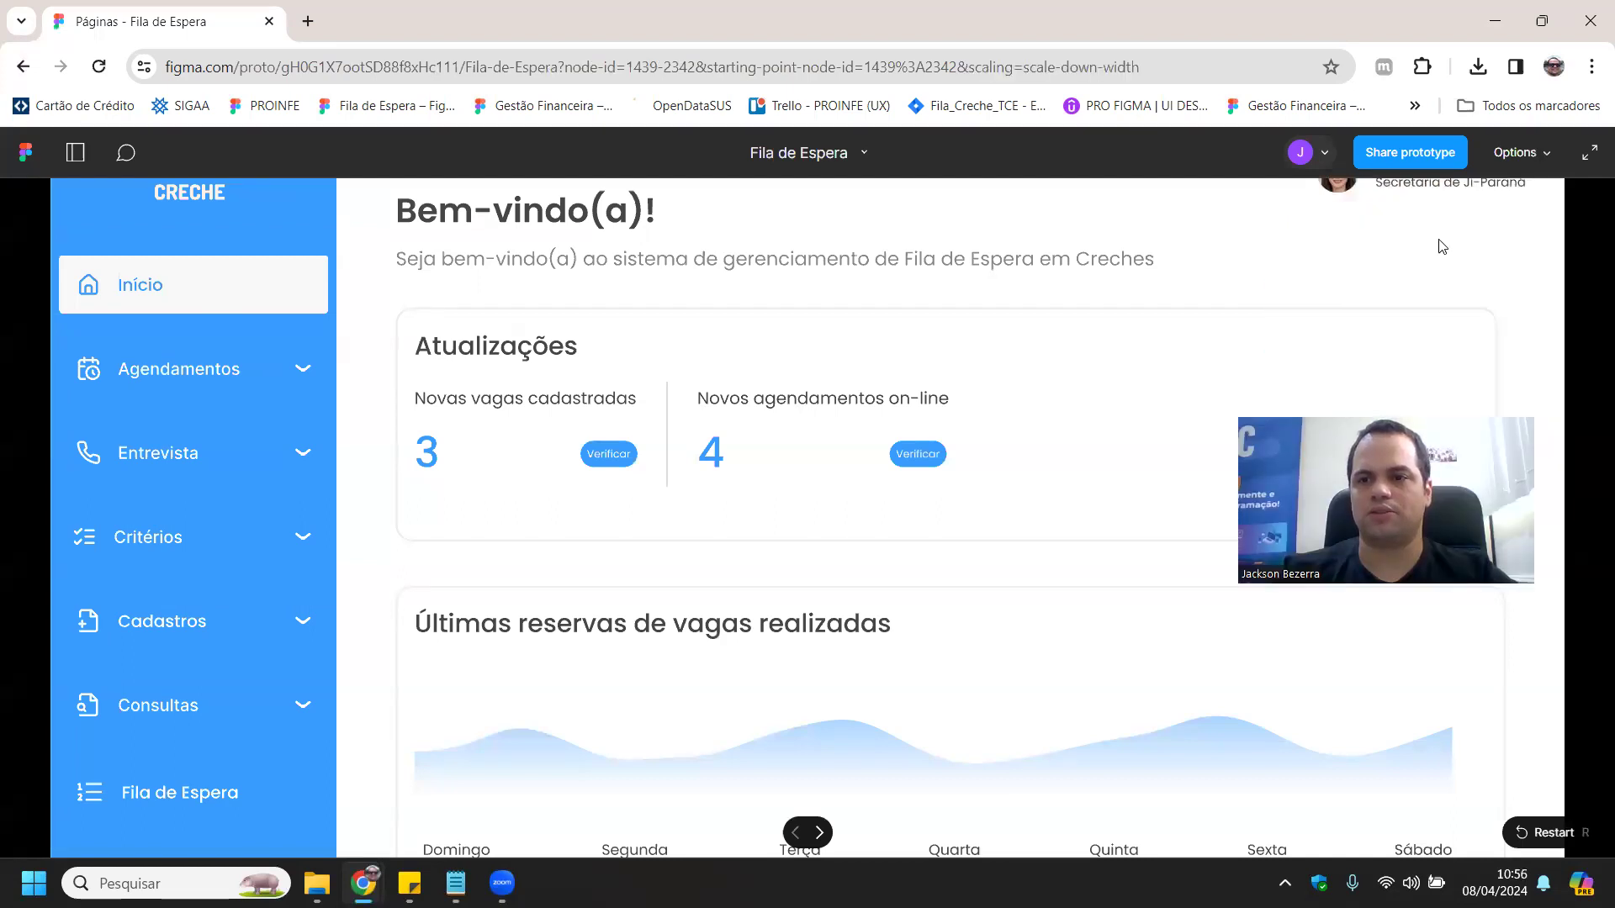
left_click(1521, 153)
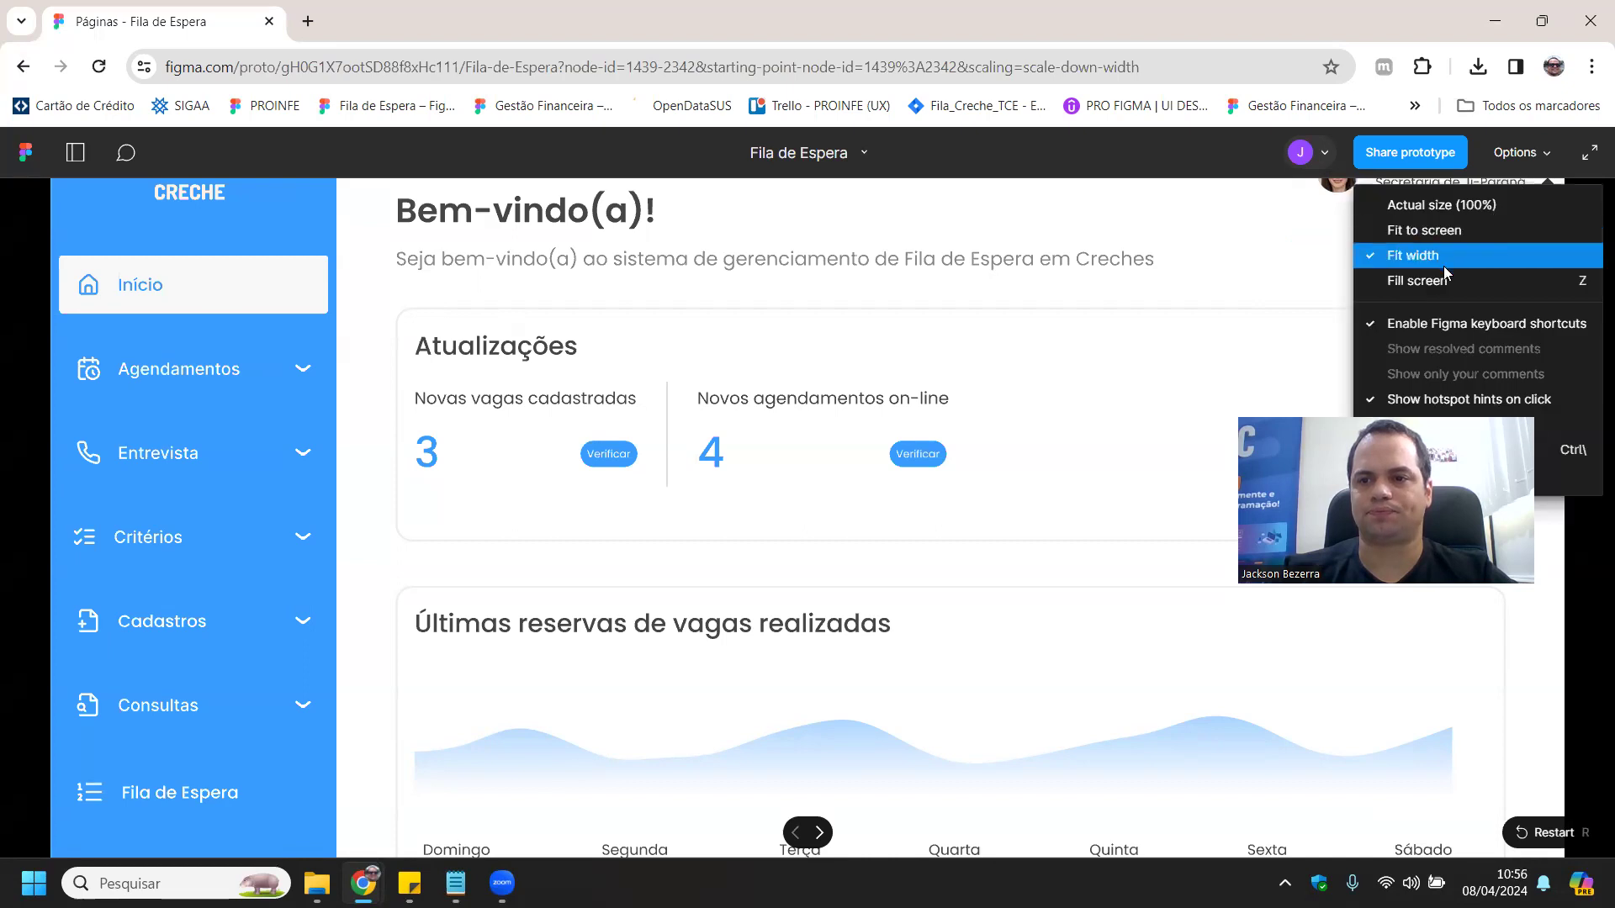
left_click(1439, 232)
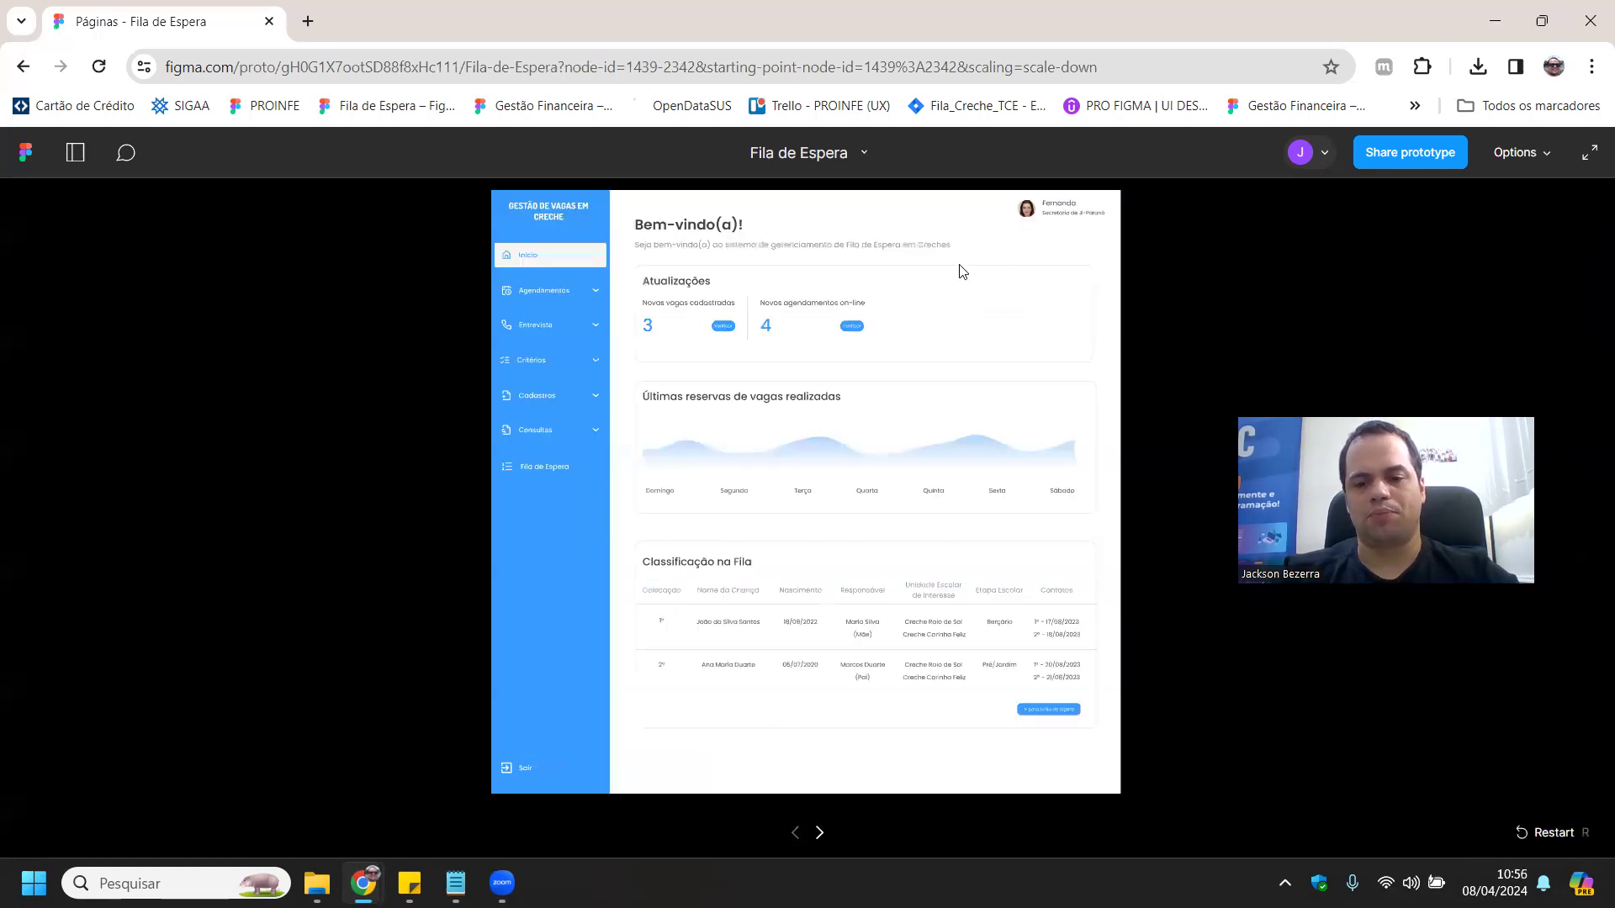
- Show the prototype in full screen with its scaling set to Fit width
key("F11")
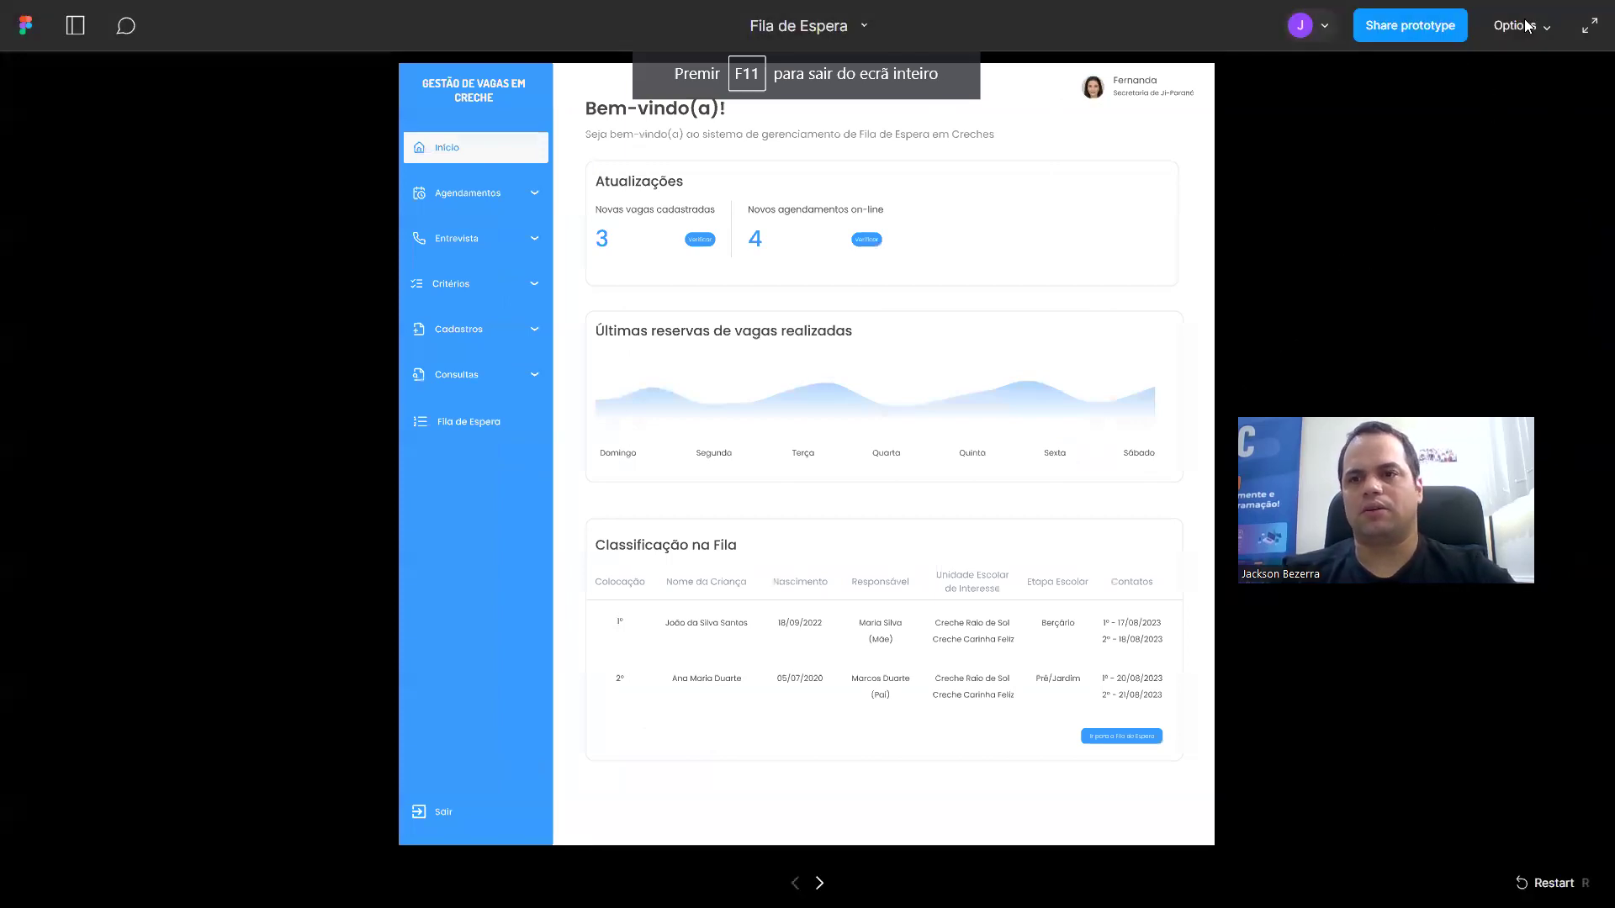
left_click(1526, 25)
left_click(1473, 155)
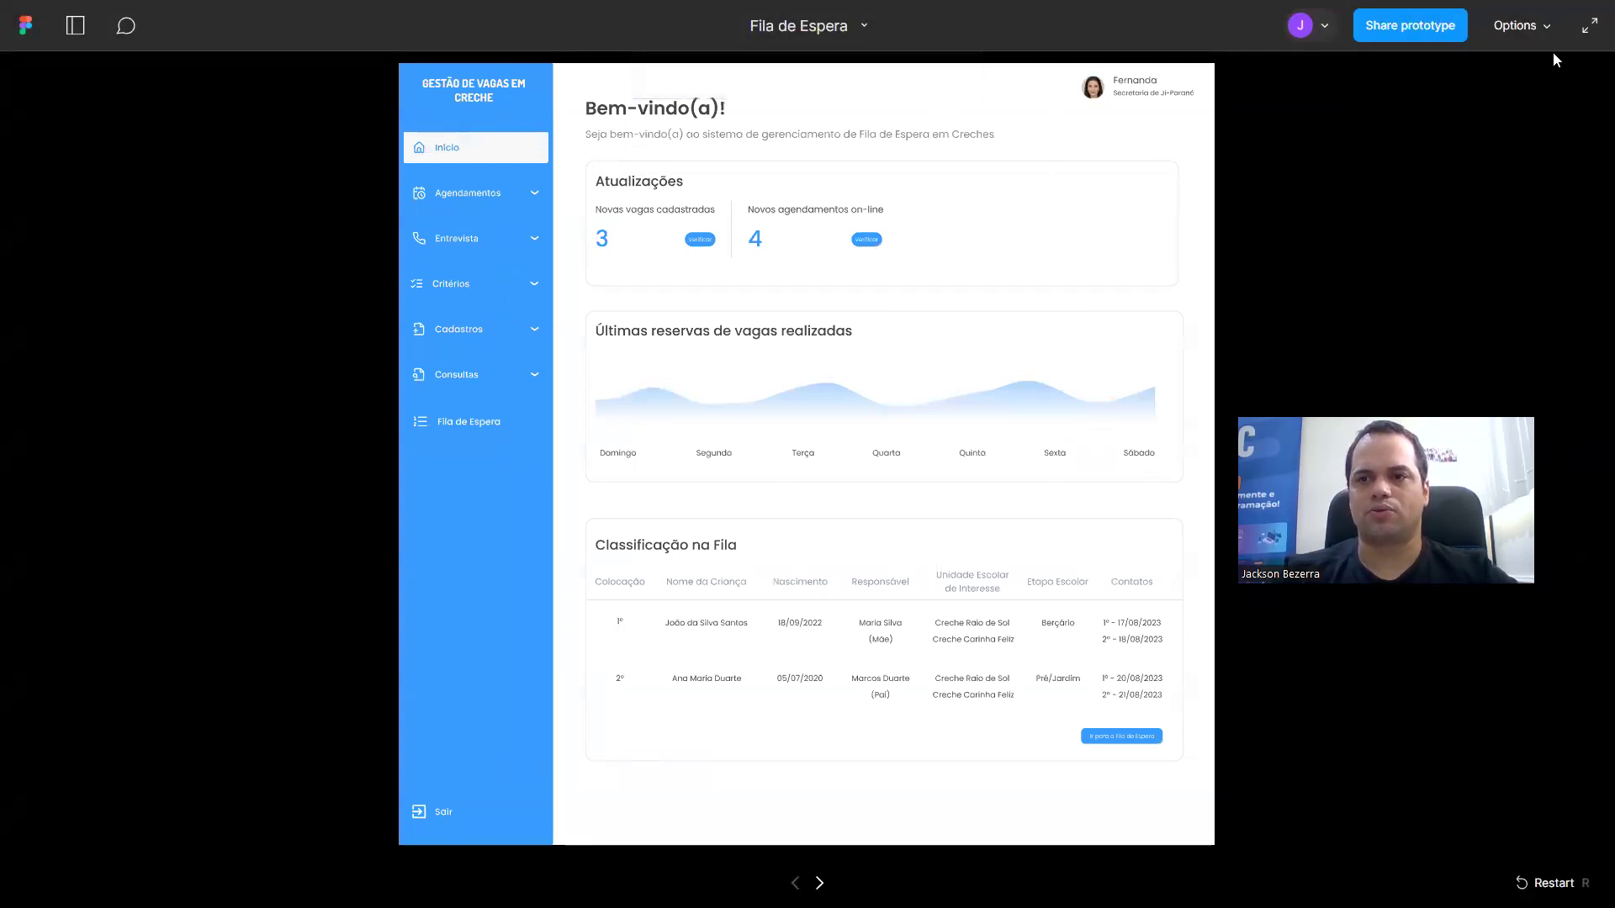
left_click(1539, 27)
scroll(980, 593, "down", 4)
scroll(879, 671, "up", 4)
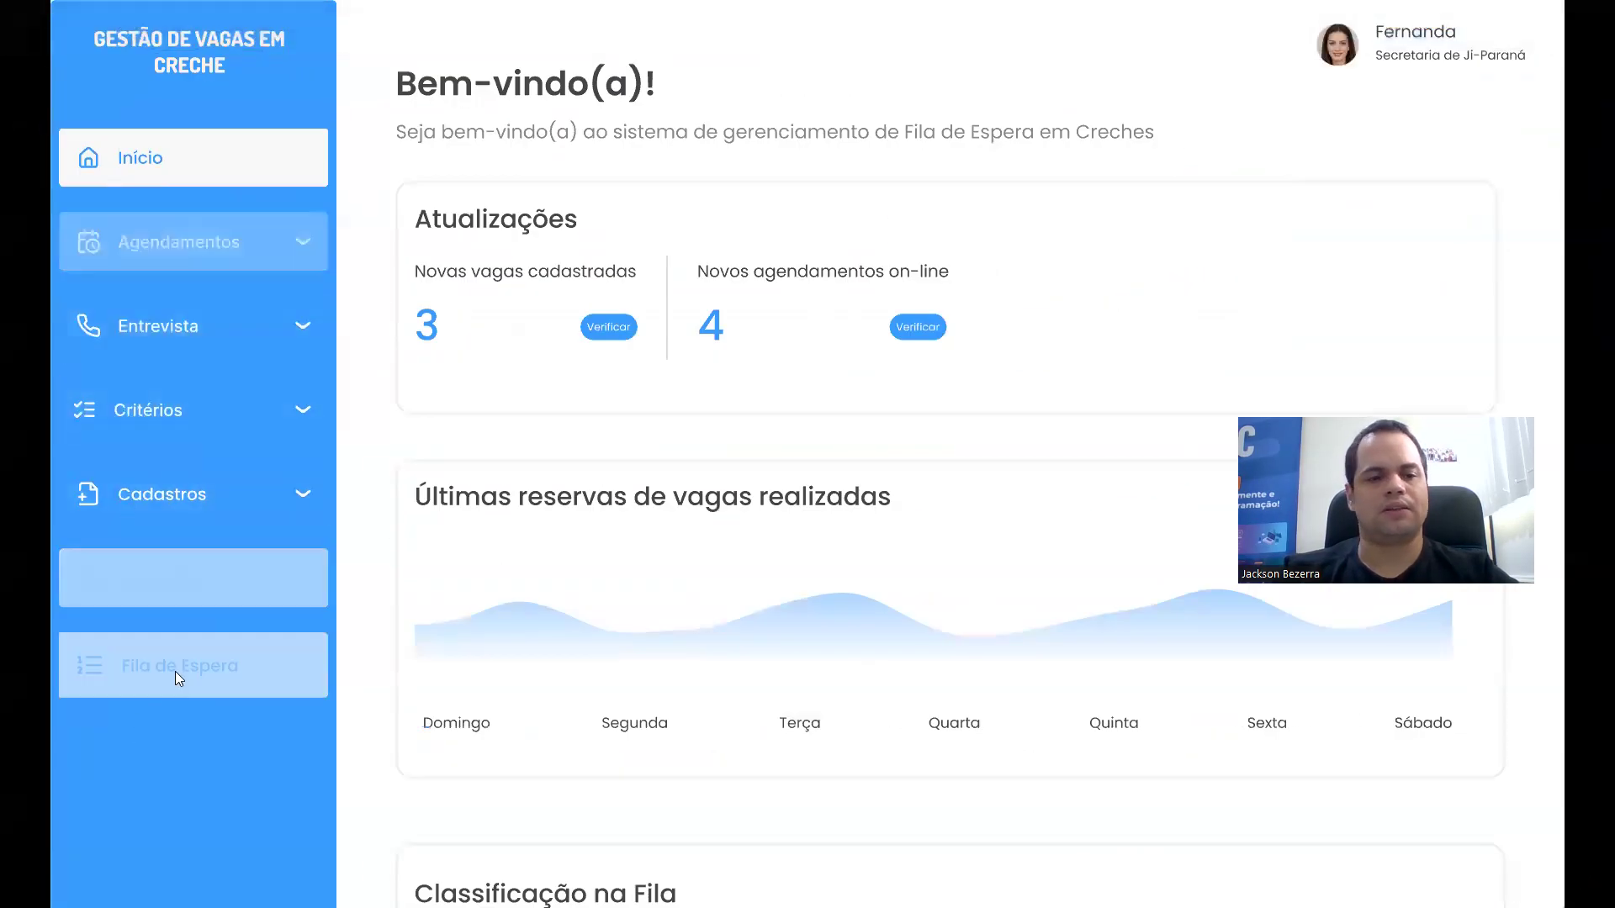
- Expand Agendamentos in the prototype and follow Portal de Agendamentos through to the Realizar Agendamento screen
left_click(178, 677)
left_click(187, 233)
left_click(126, 296)
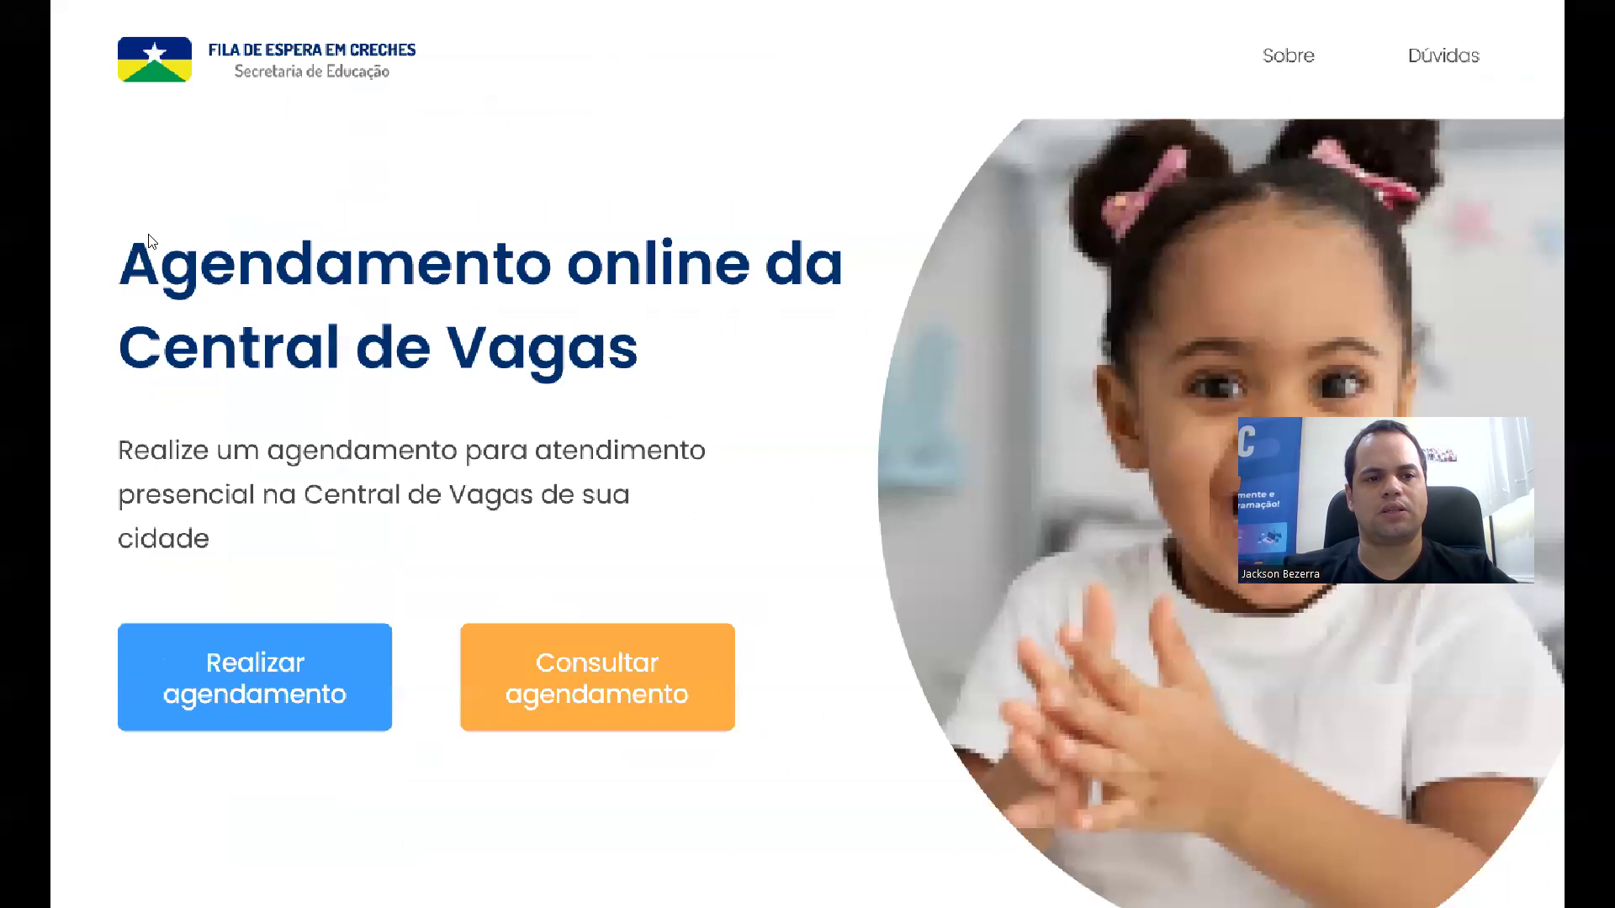
left_click(192, 684)
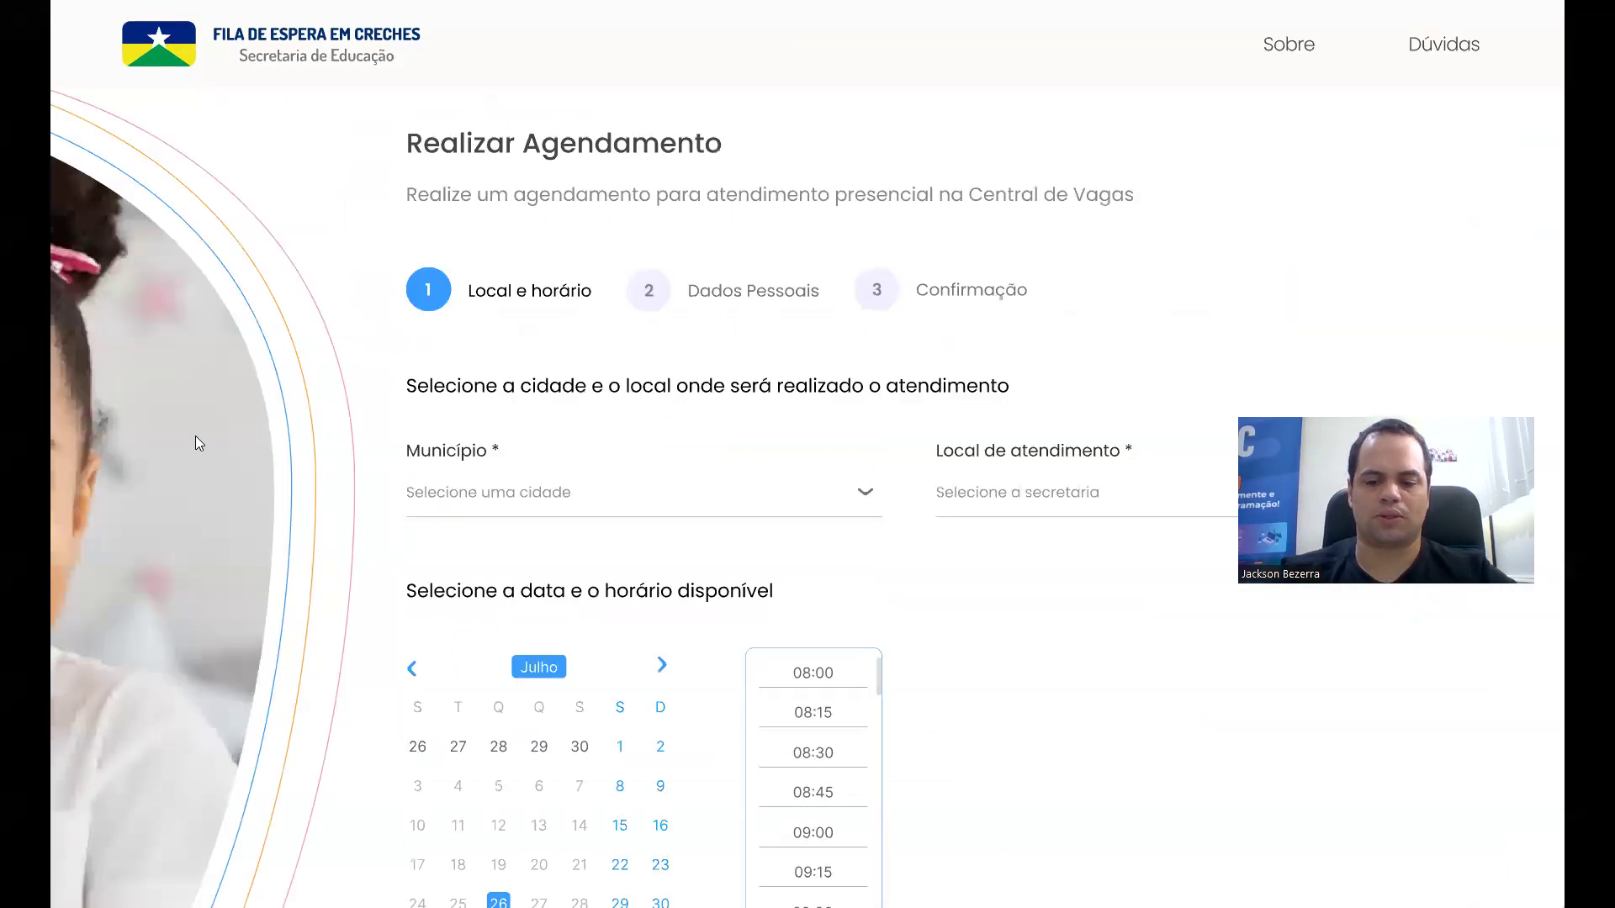
- Leave the full-screen prototype for the recent files and dismiss the Designer templates section
key("Left")
key("Left")
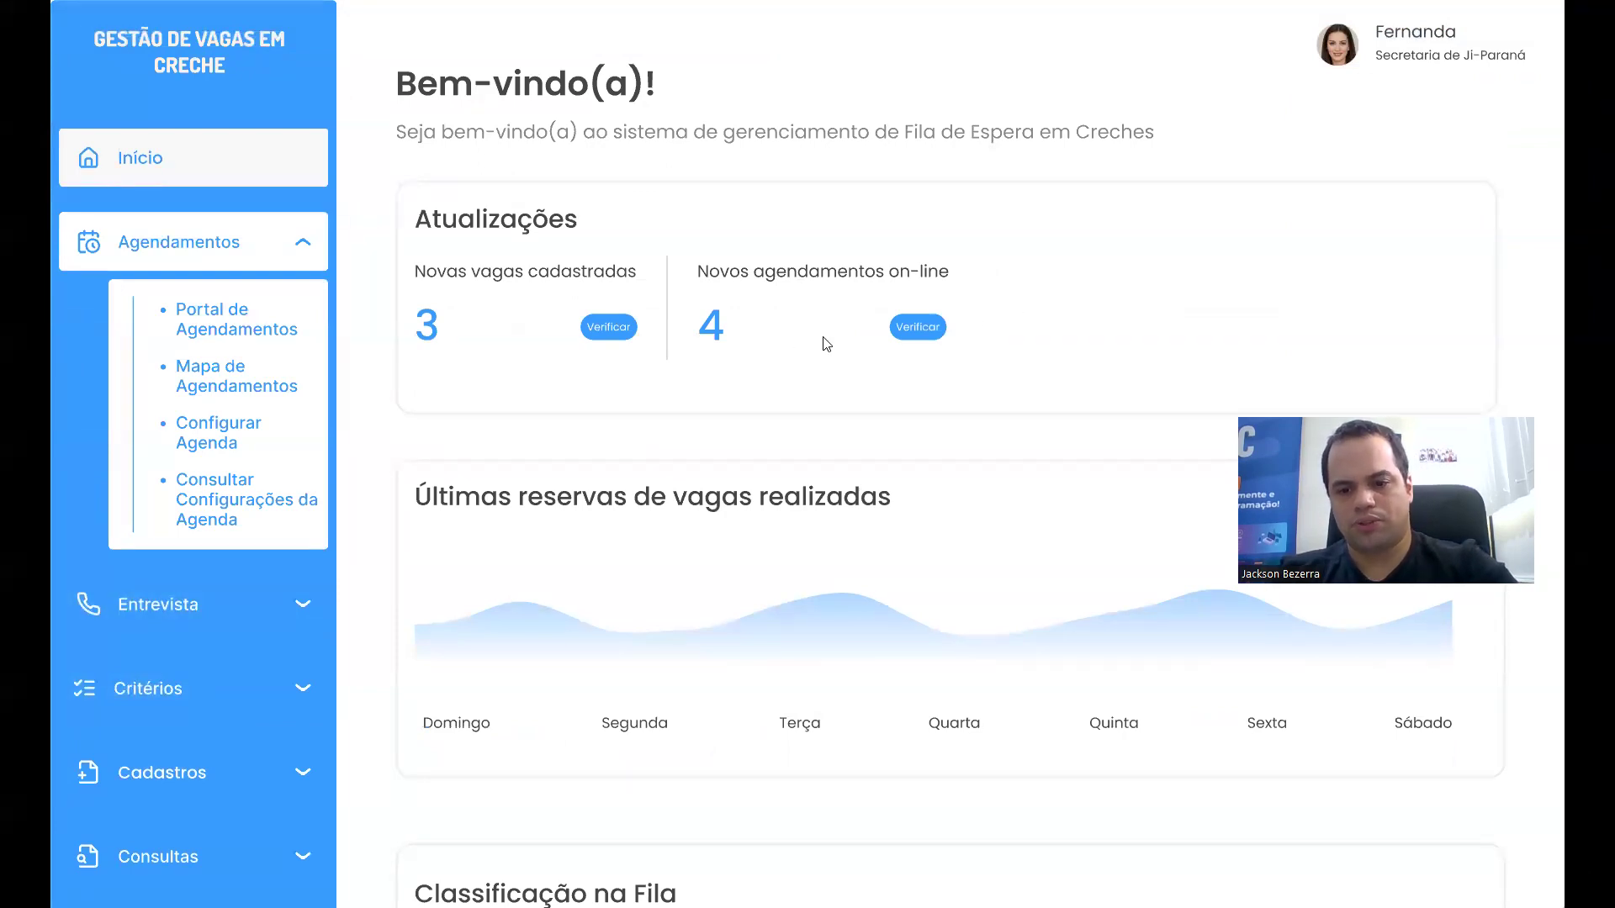
key("Escape")
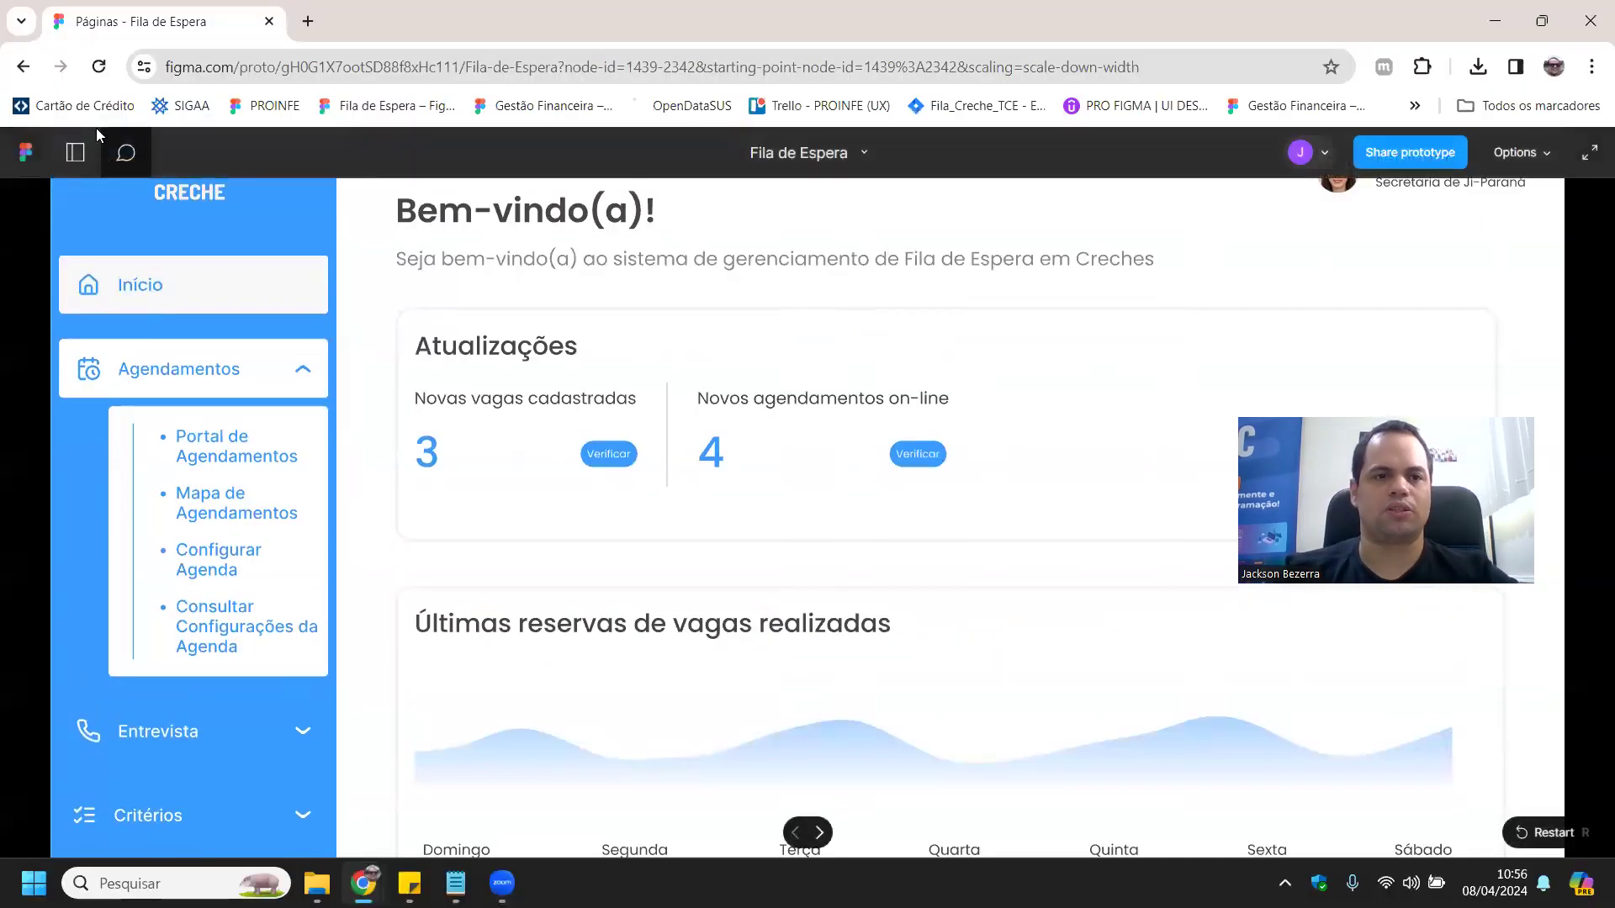
left_click(23, 66)
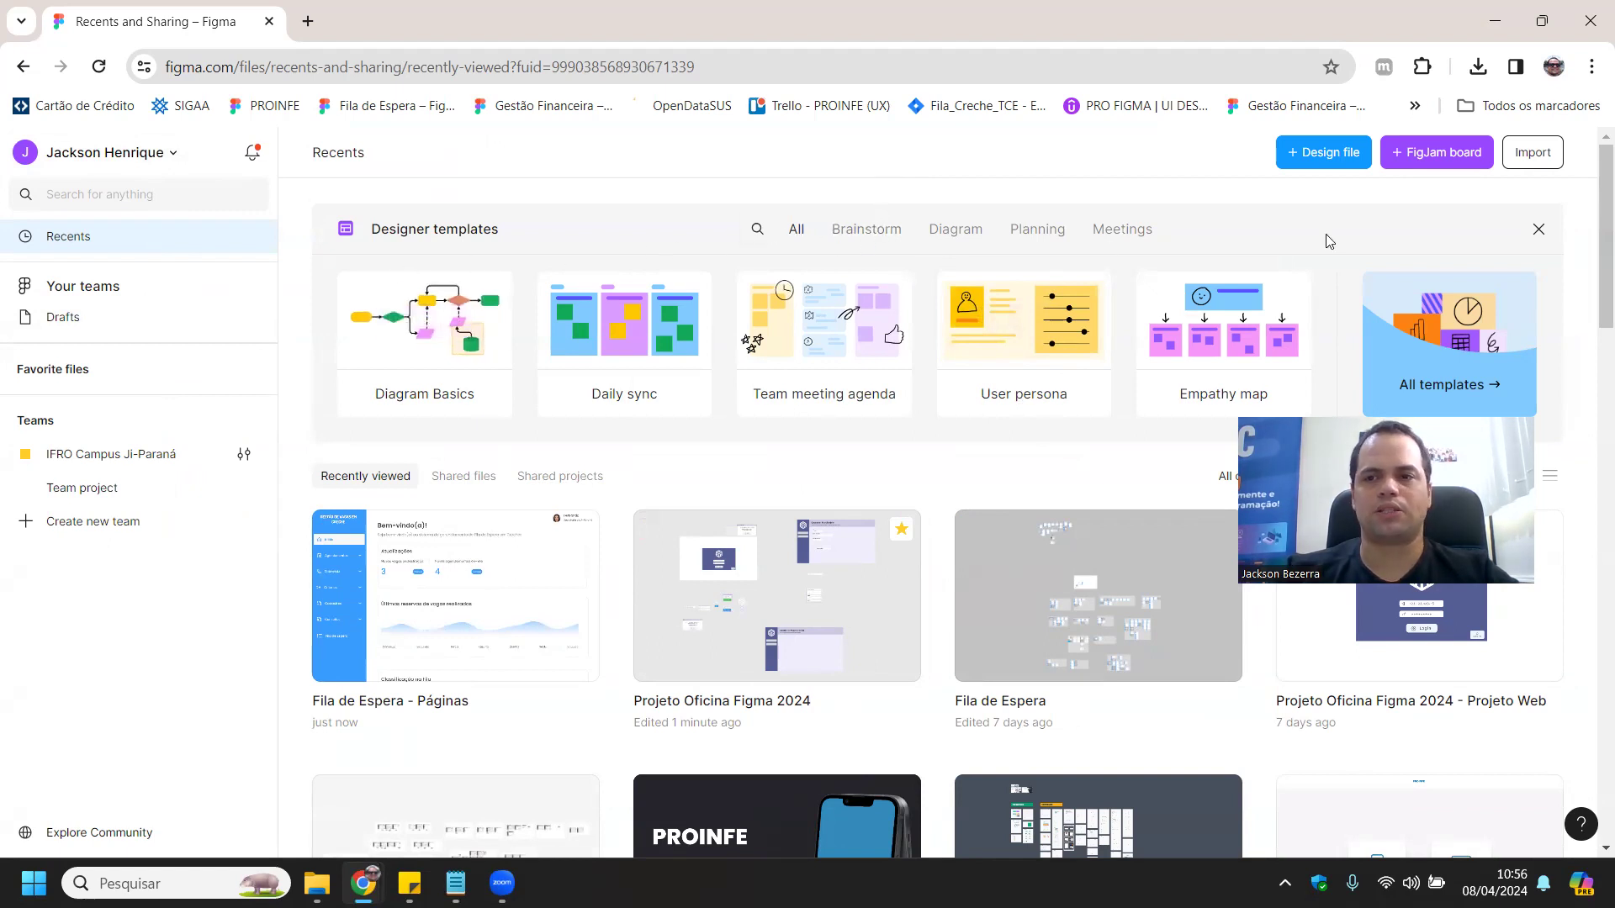
left_click(1538, 229)
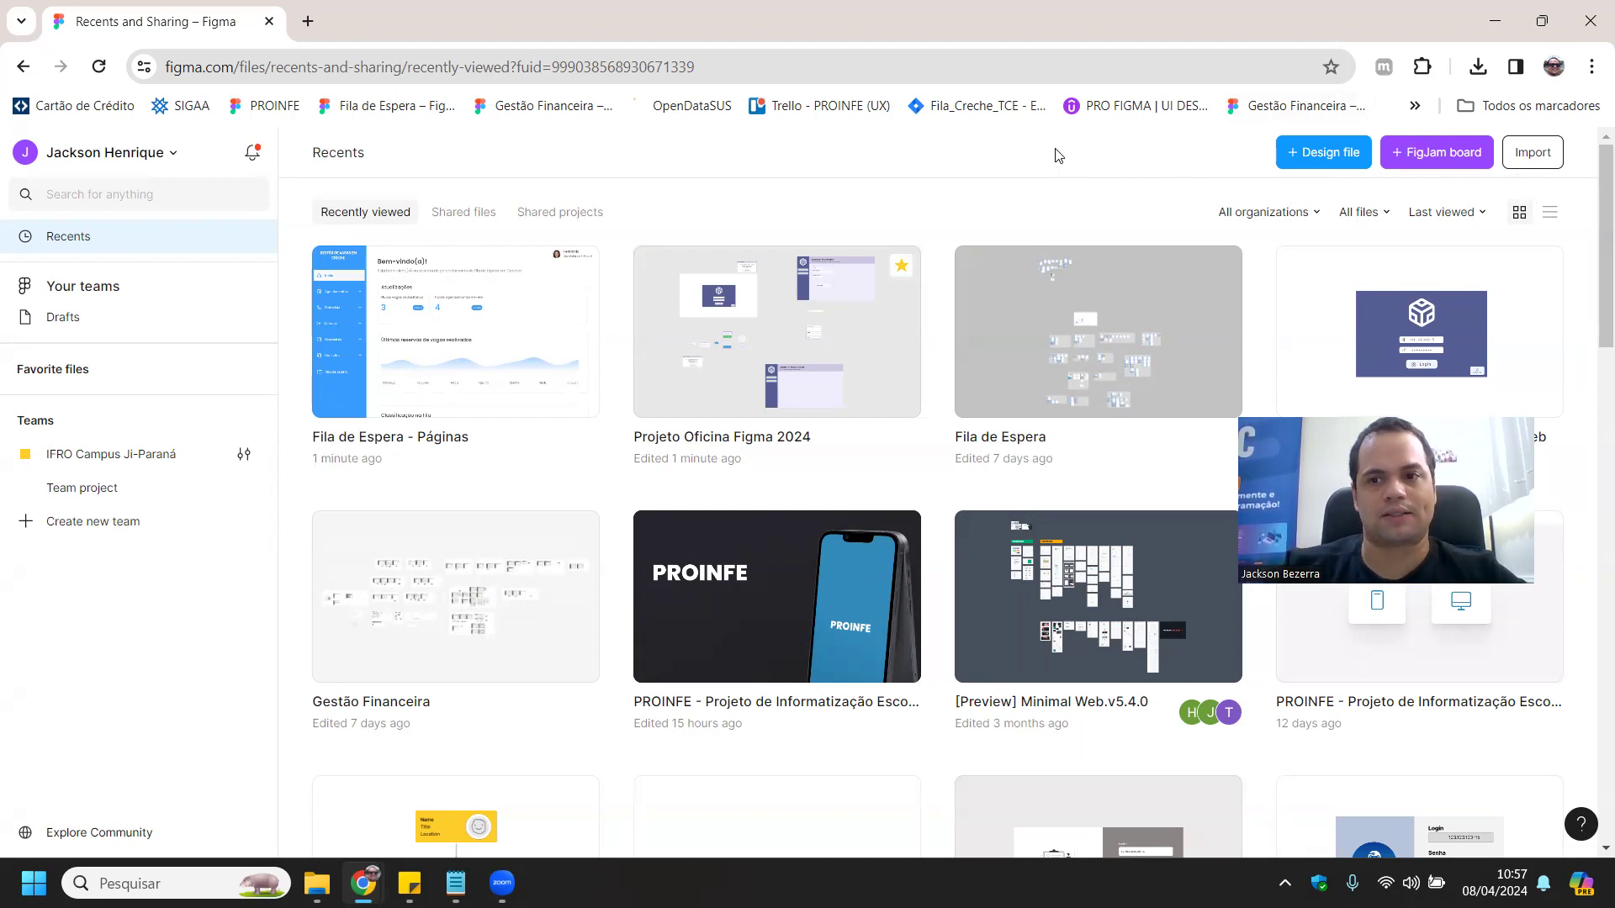
- Browse Drafts and the IFRO Campus Ji-Paraná team's project, and view the team creation form without creating a team
left_click(51, 325)
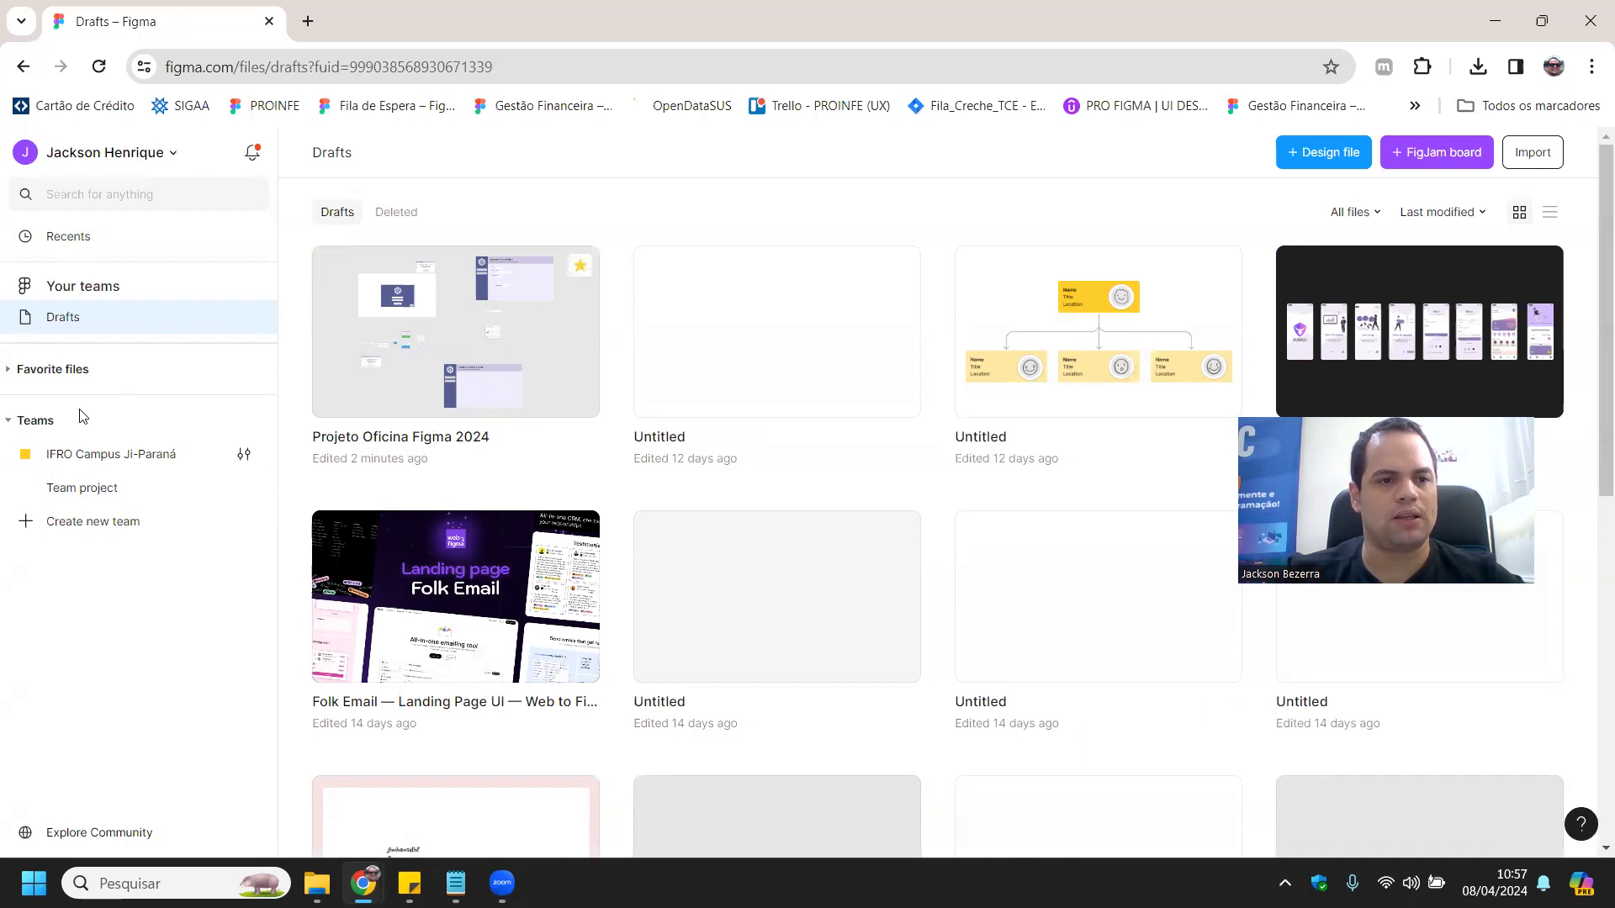
left_click(90, 454)
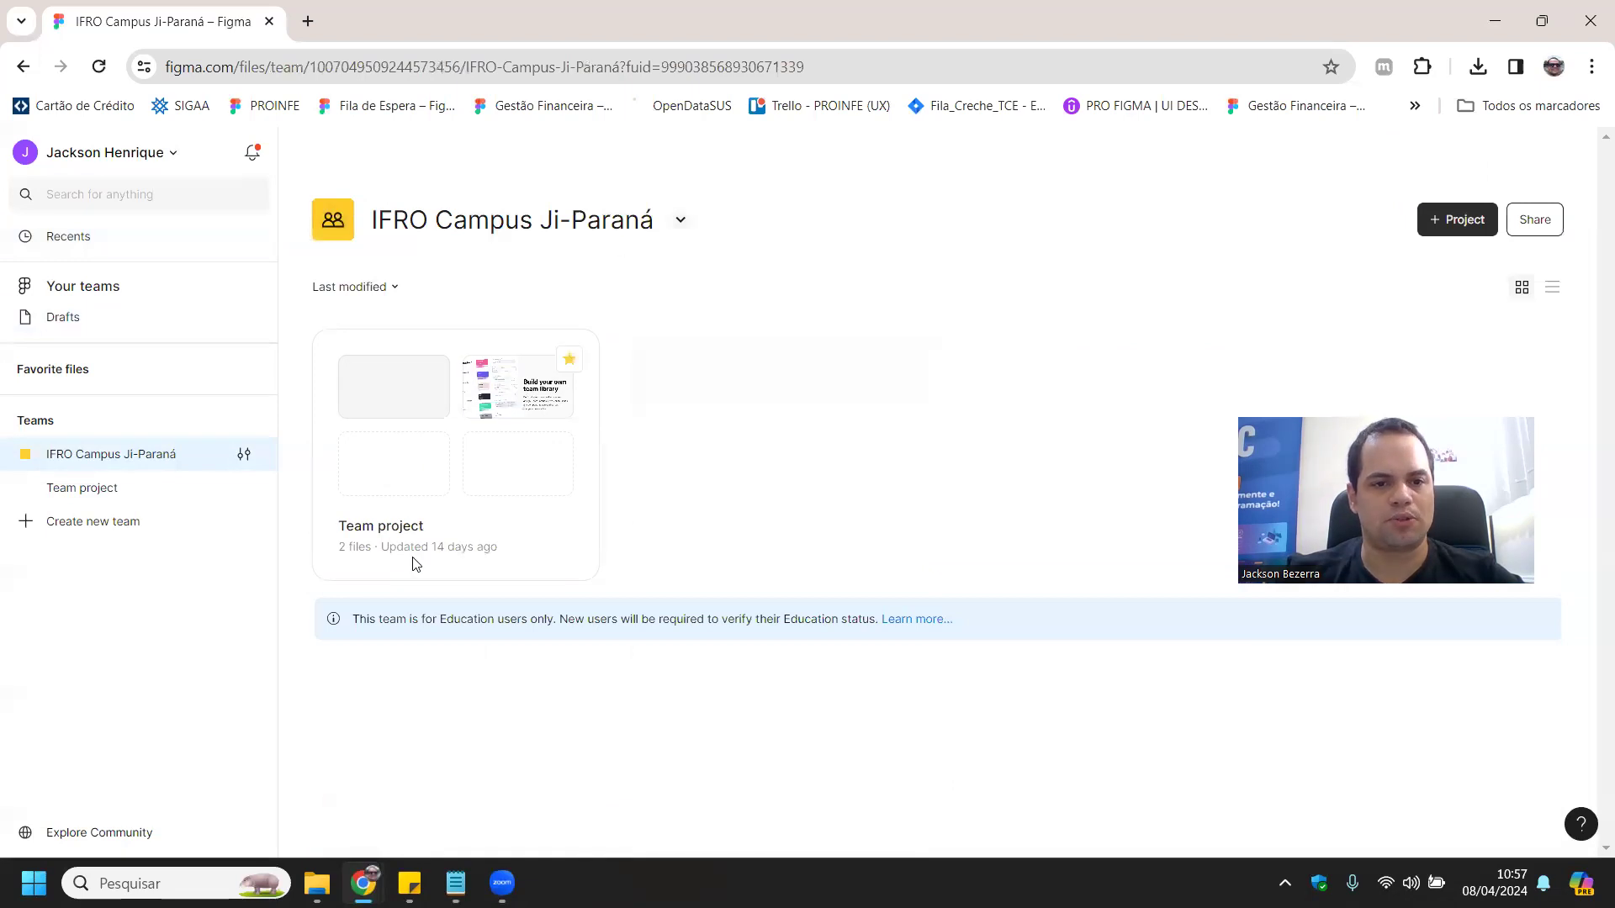
left_click(126, 489)
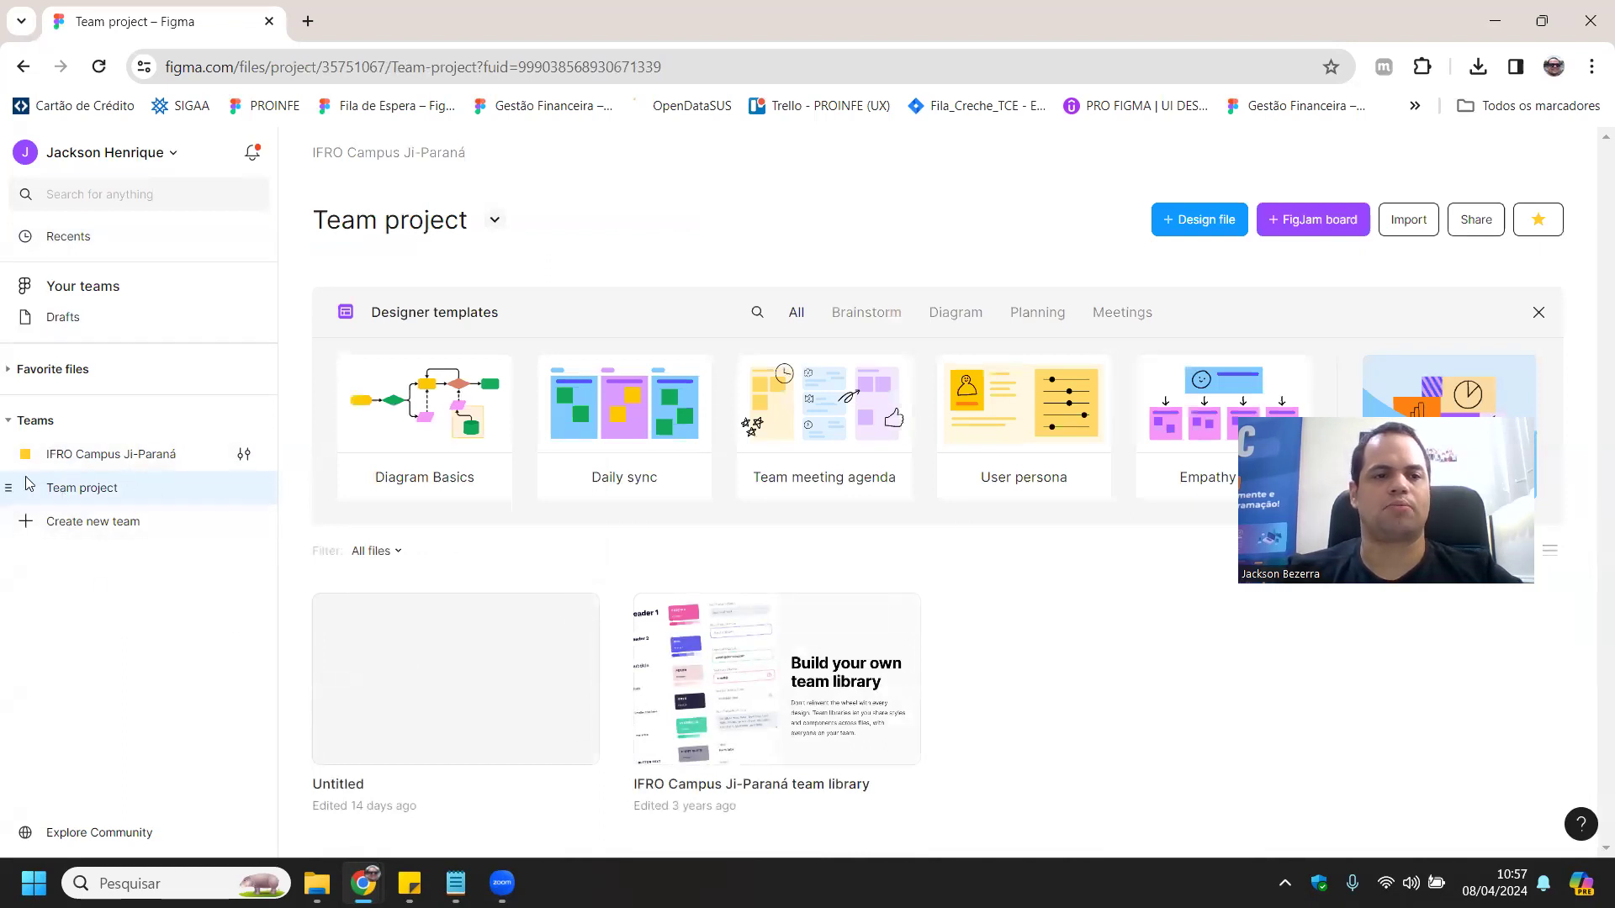
left_click(37, 523)
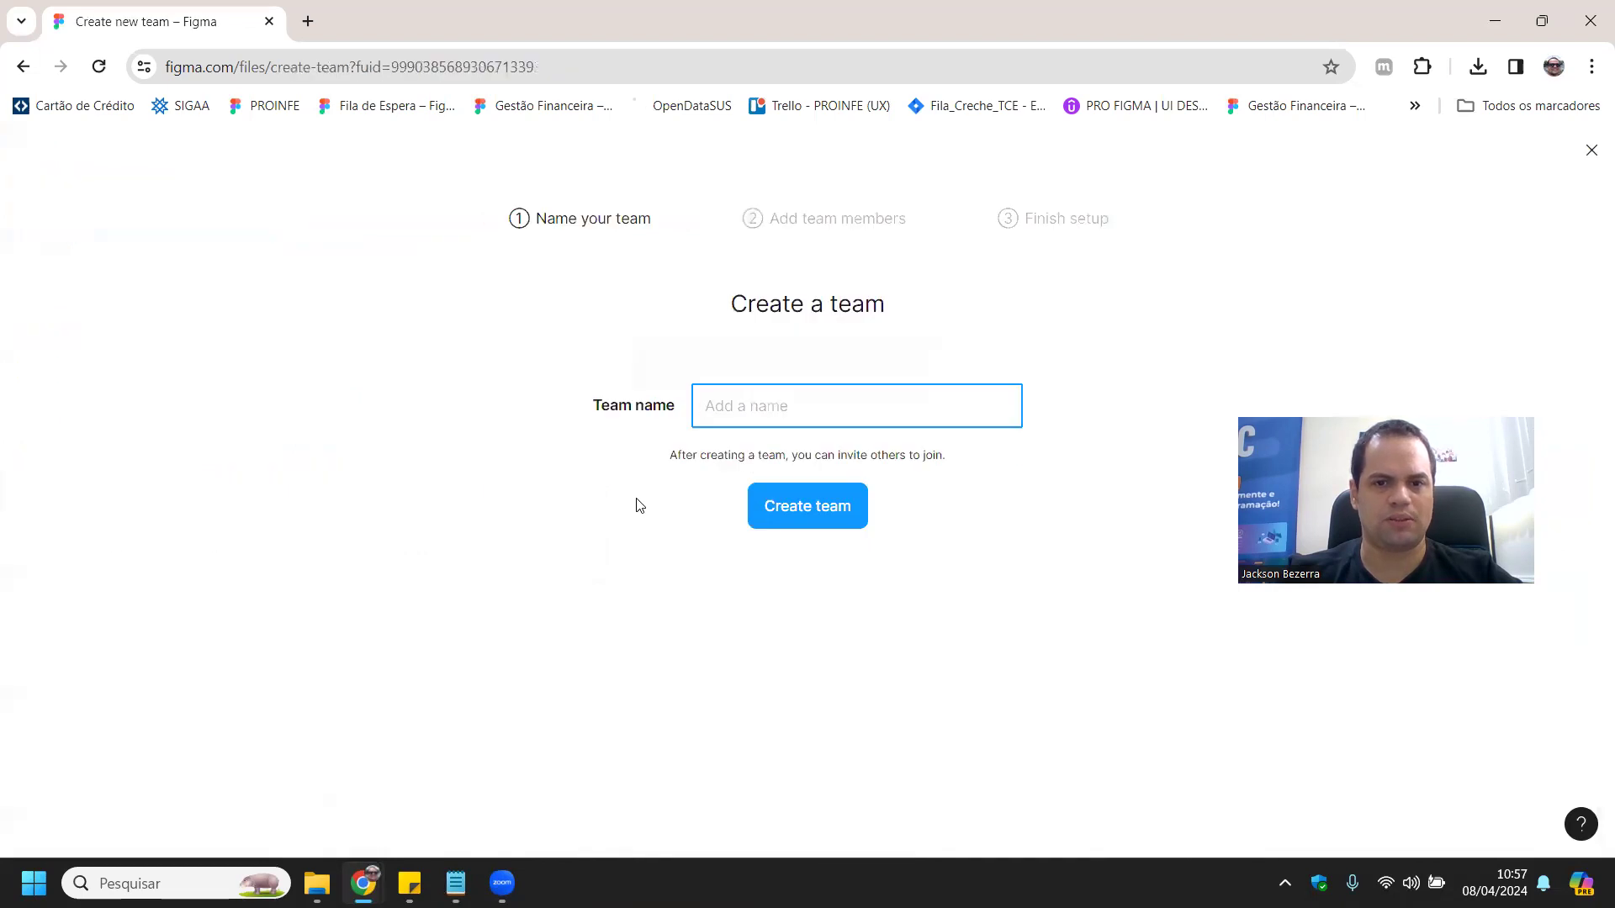
key("alt+Left")
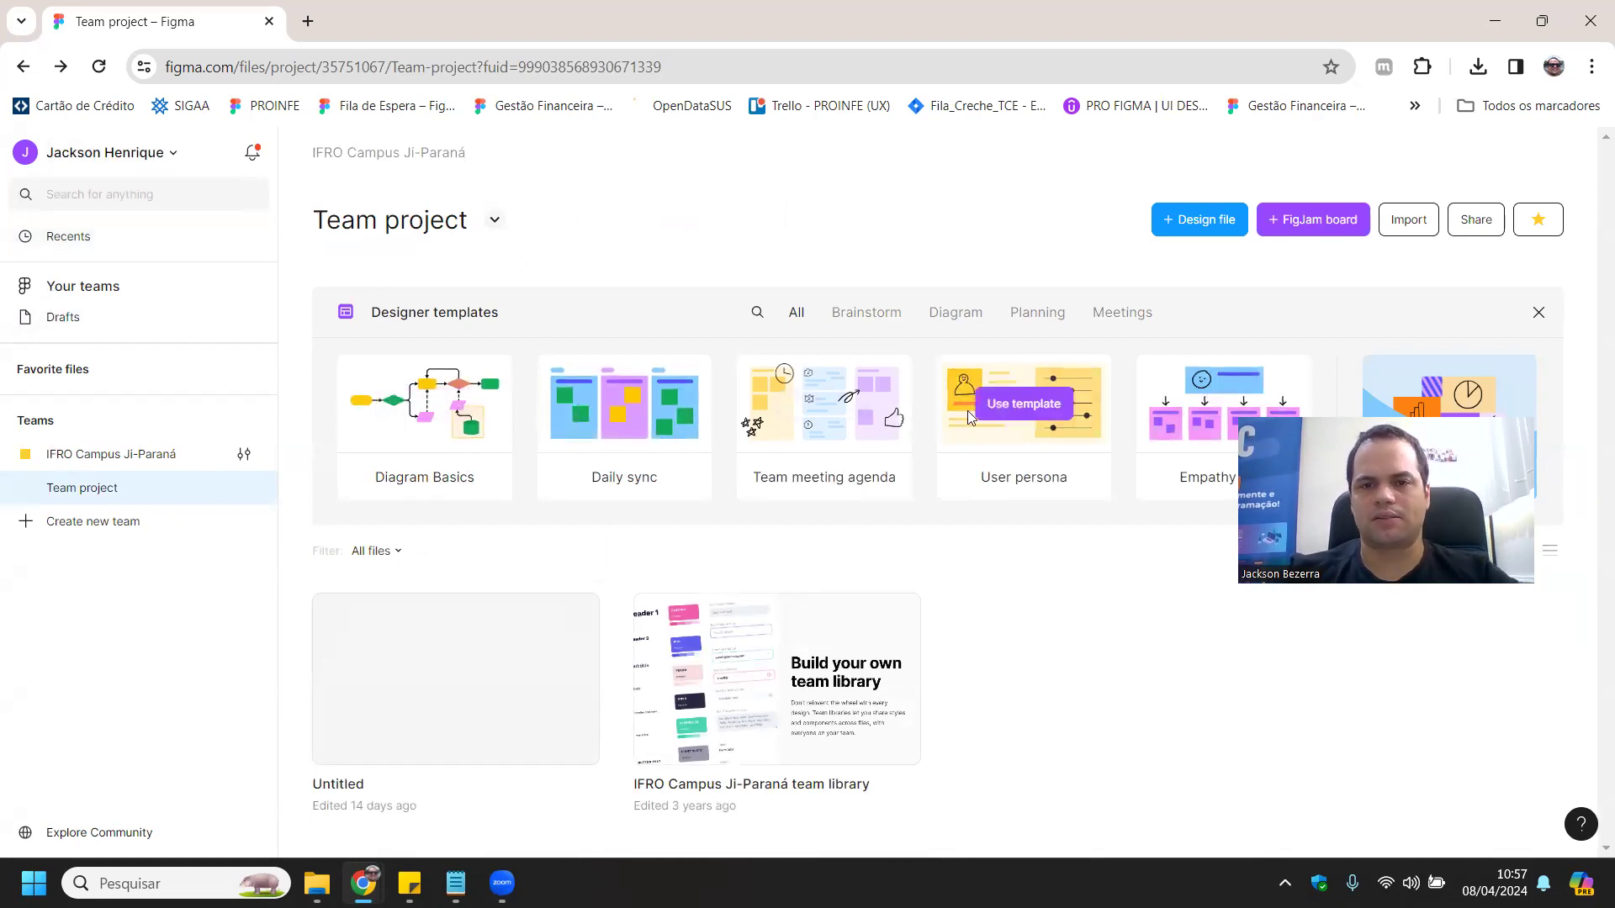
- Download the Figma desktop app installer from the account options and check its download progress
left_click(84, 160)
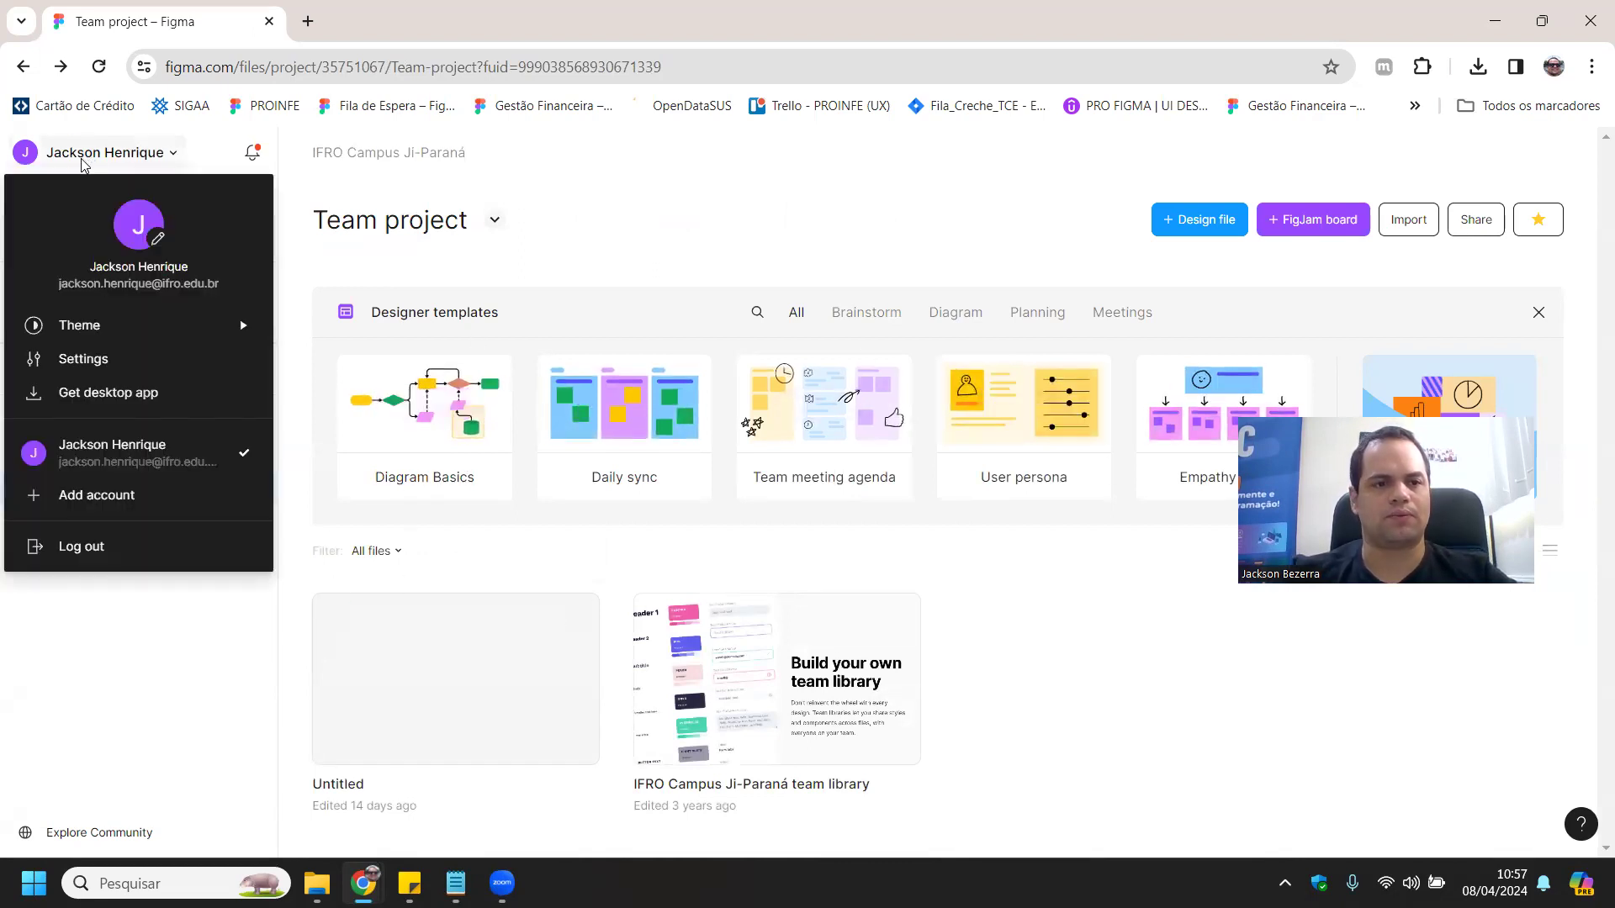
left_click(88, 158)
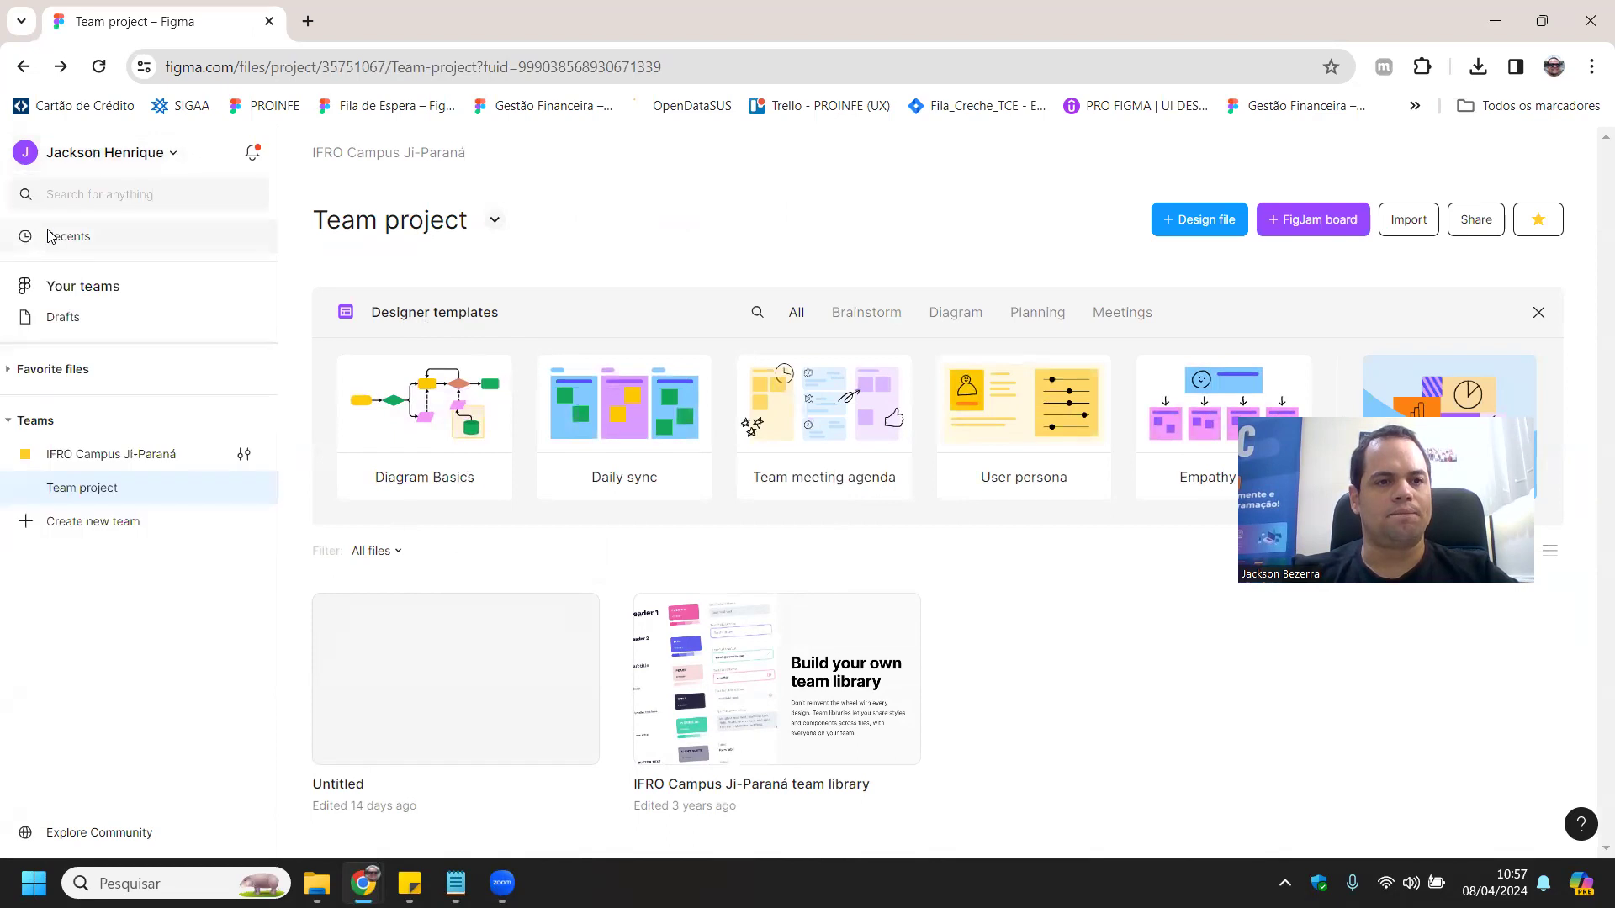
left_click(114, 158)
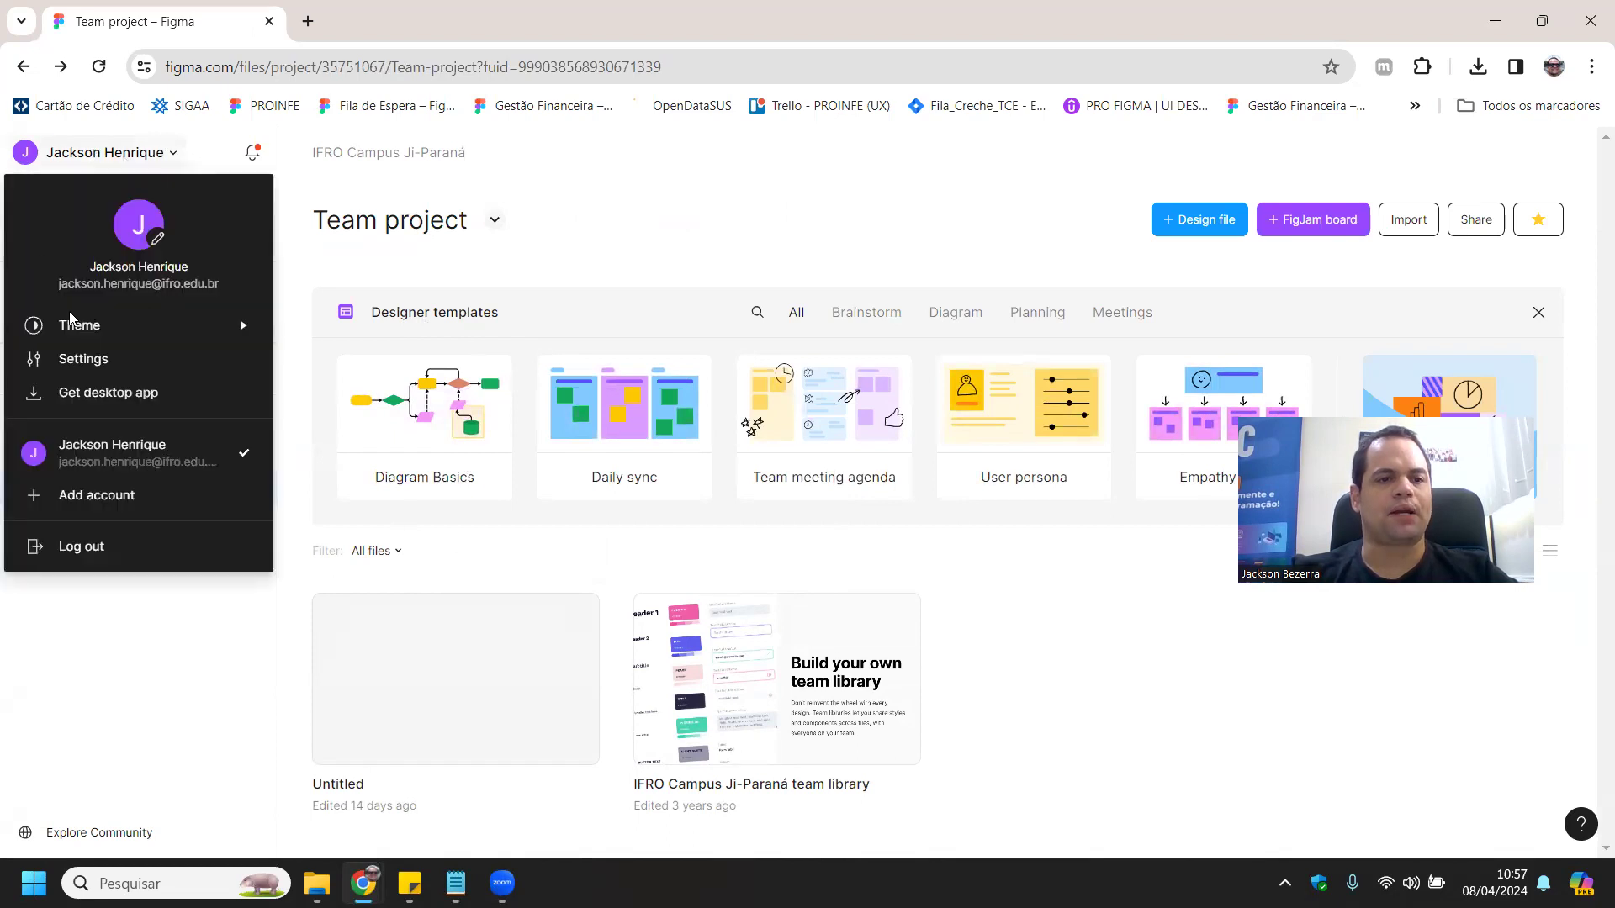
left_click(93, 404)
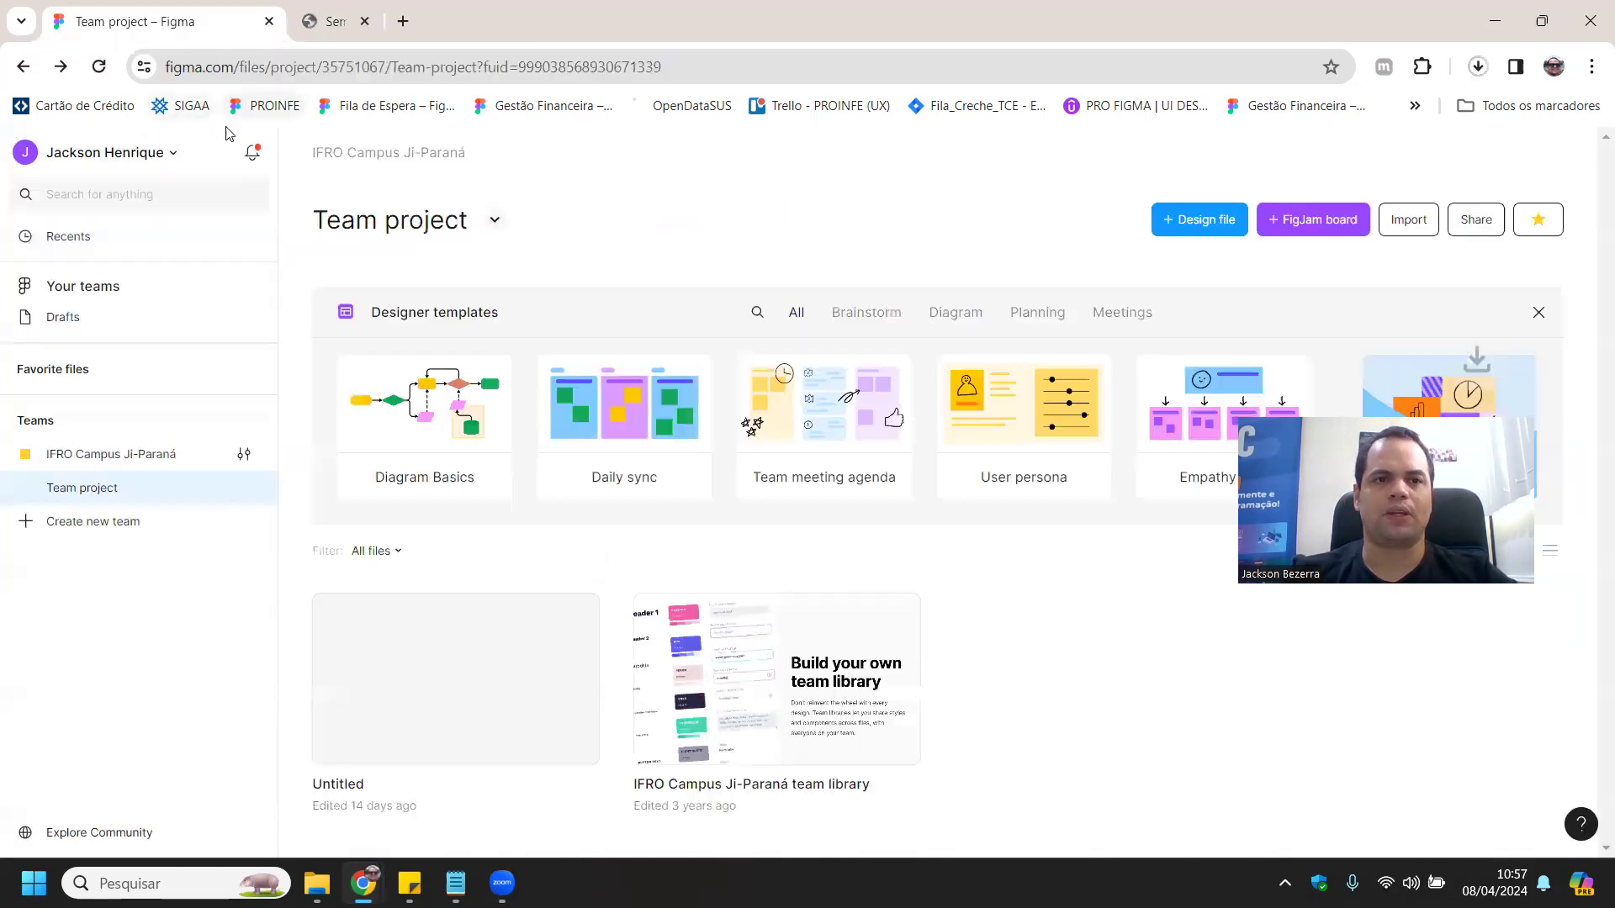
left_click(1478, 68)
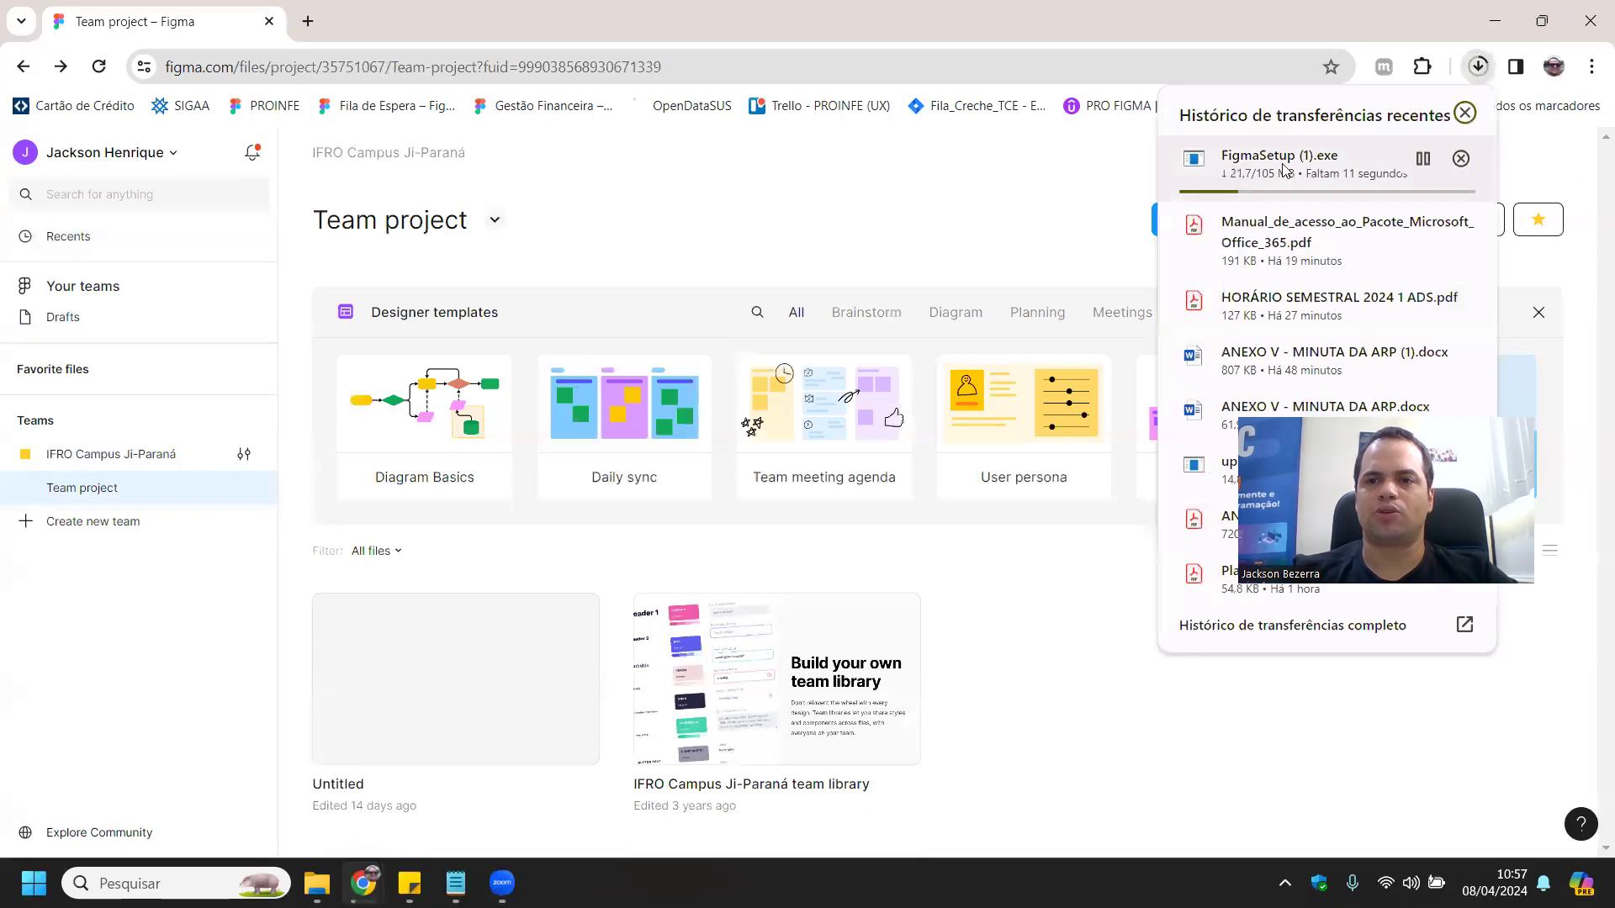
left_click(170, 15)
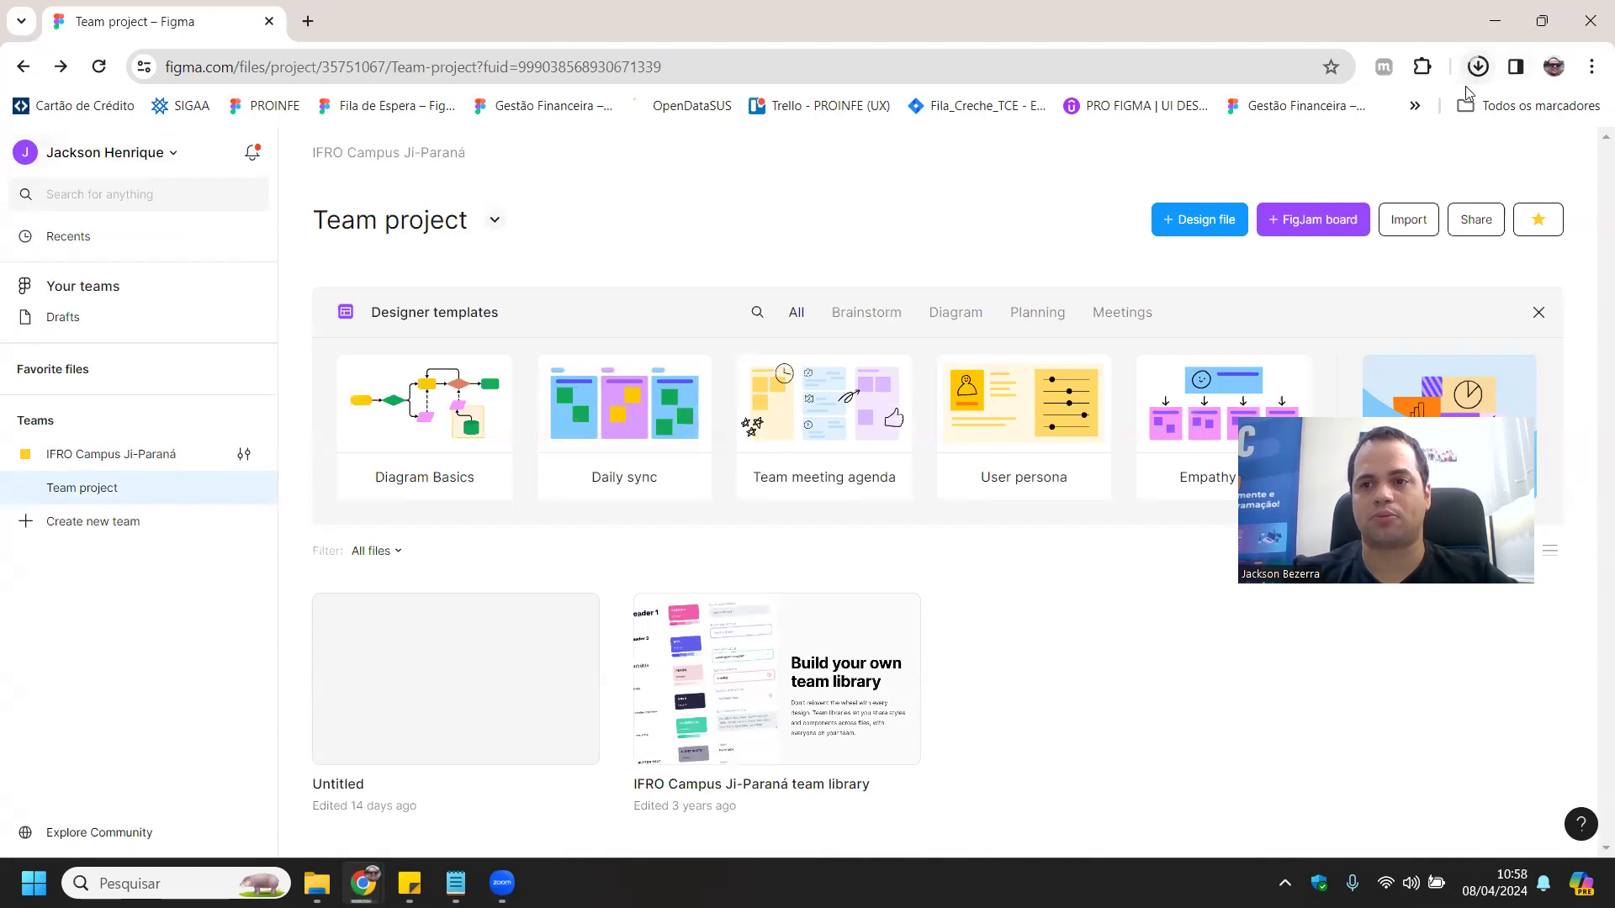
- Examine the account menu's options for theme, settings and adding another account
left_click(84, 154)
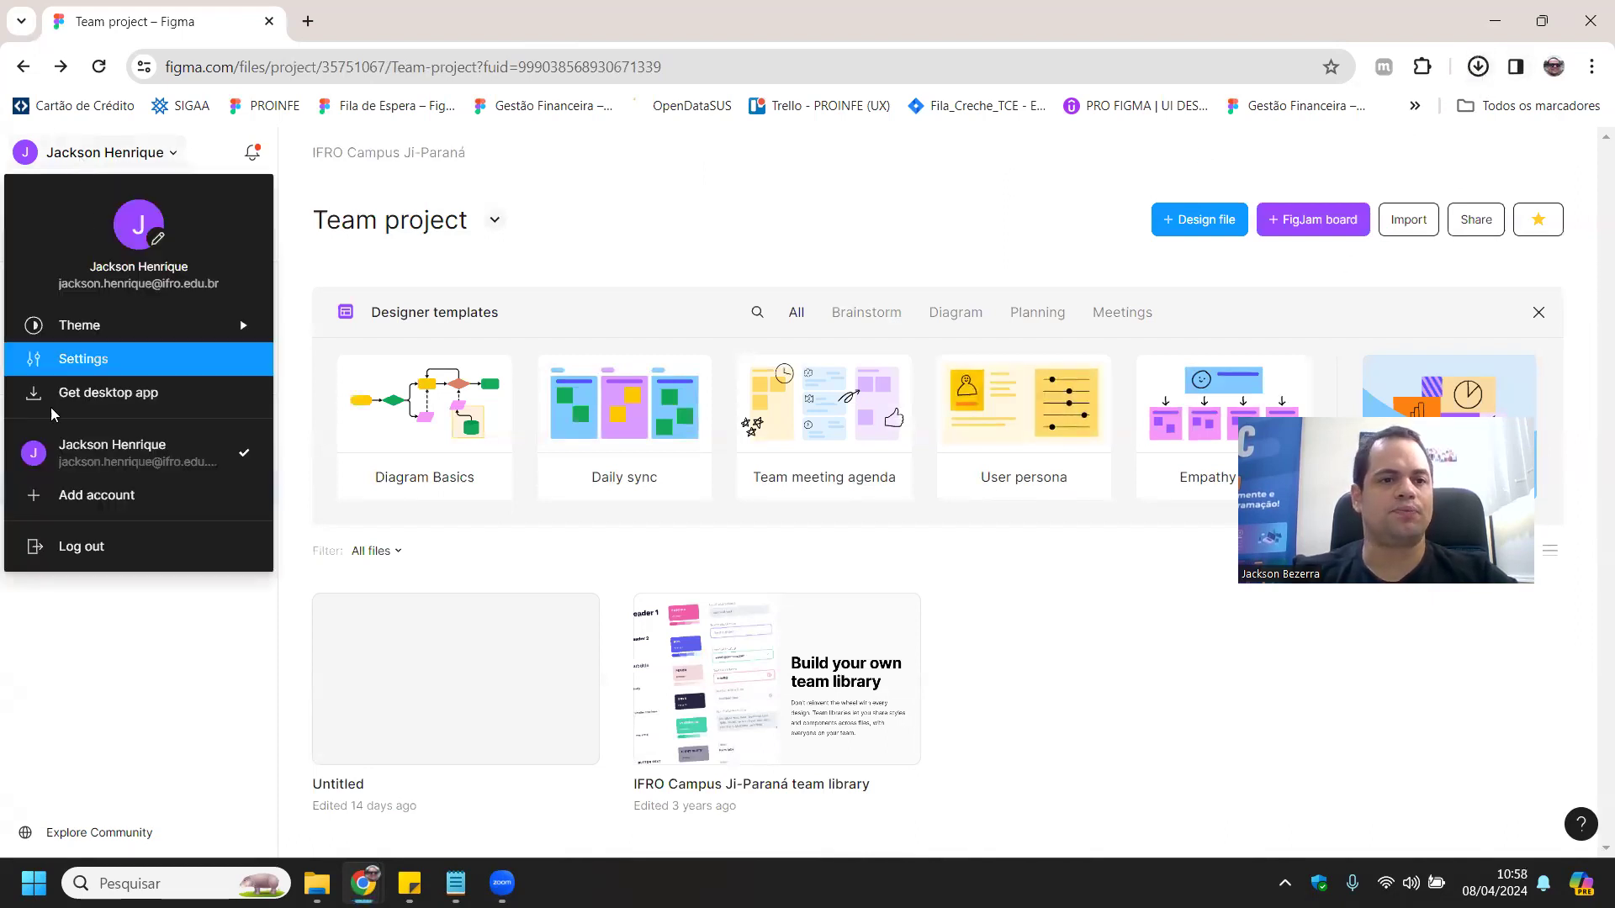
mouse_move(162, 336)
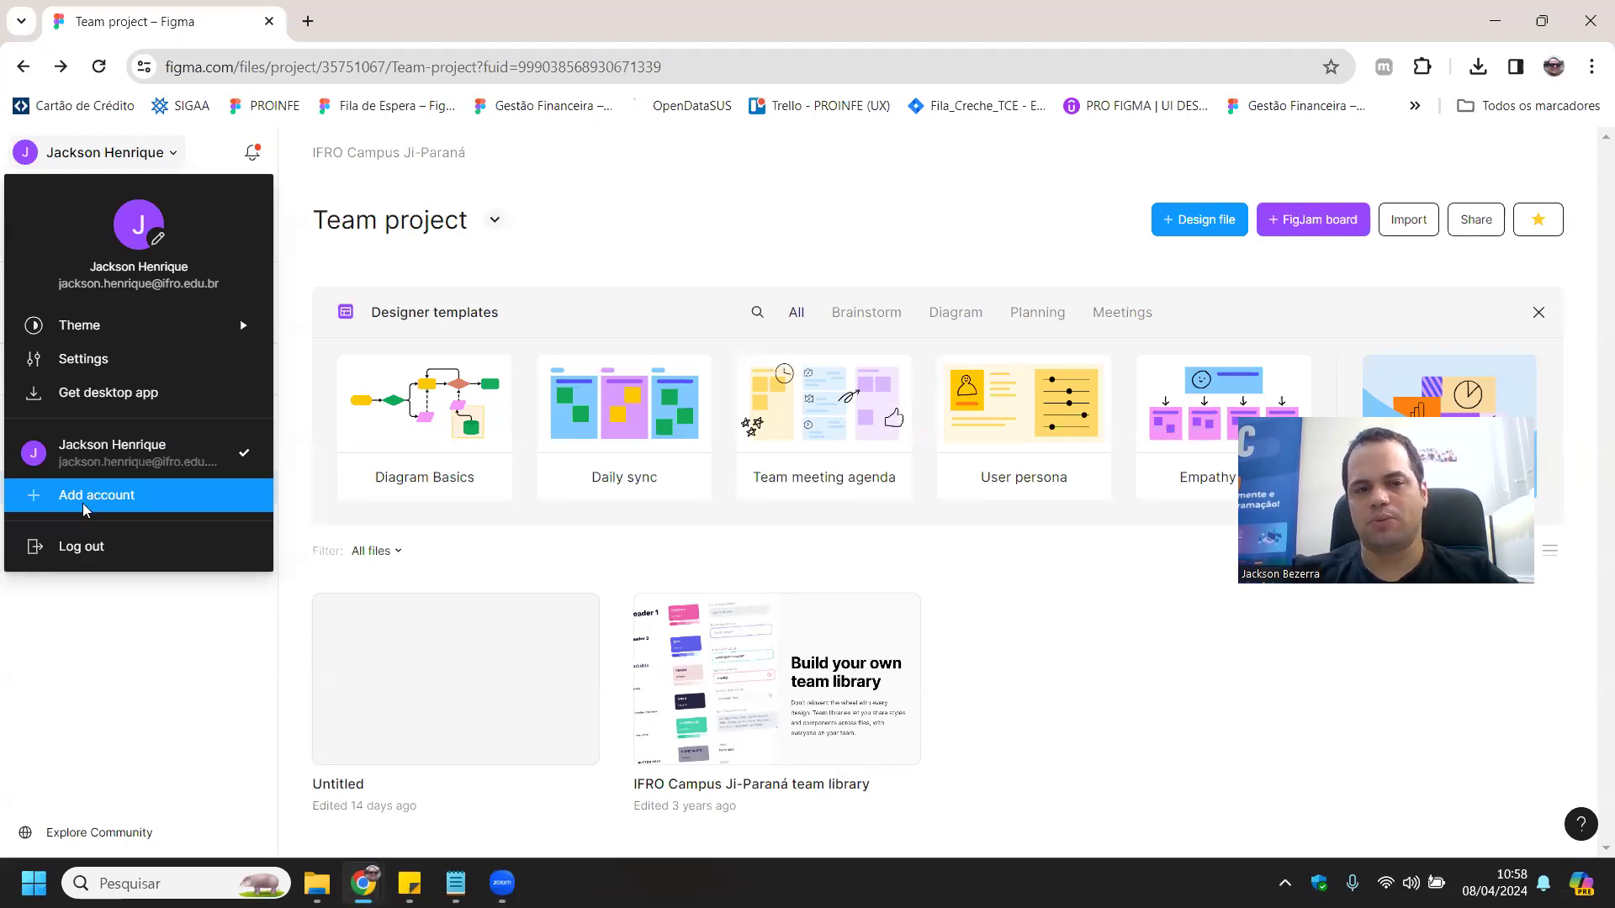
left_click(121, 164)
left_click(109, 163)
left_click(110, 163)
left_click(114, 161)
left_click(115, 161)
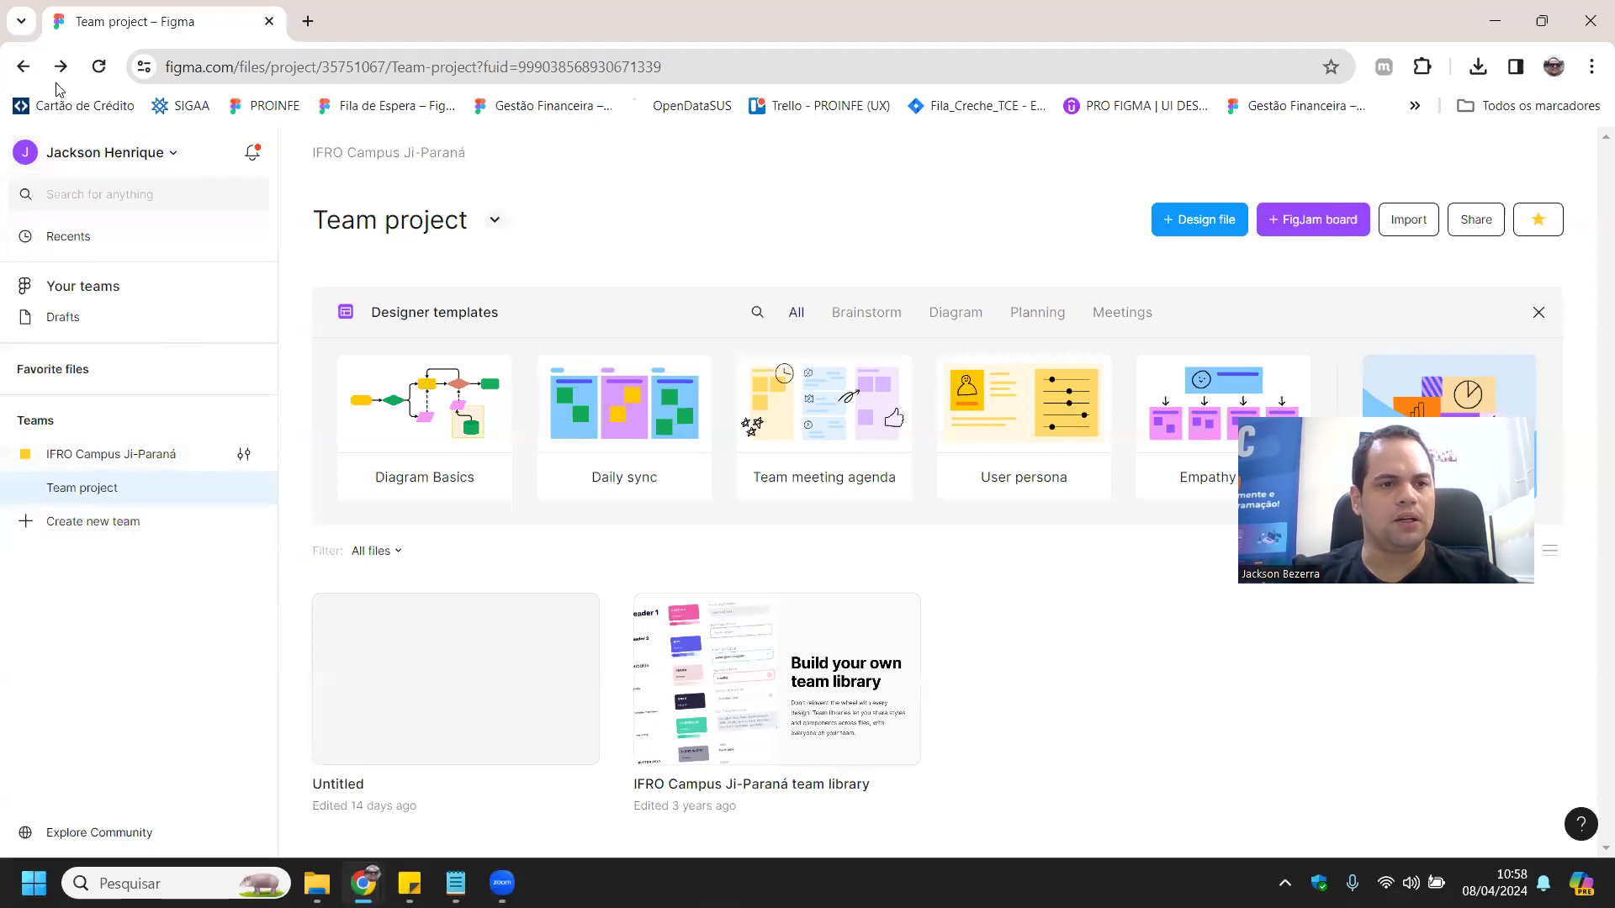
left_click(139, 199)
left_click(537, 202)
mouse_move(471, 433)
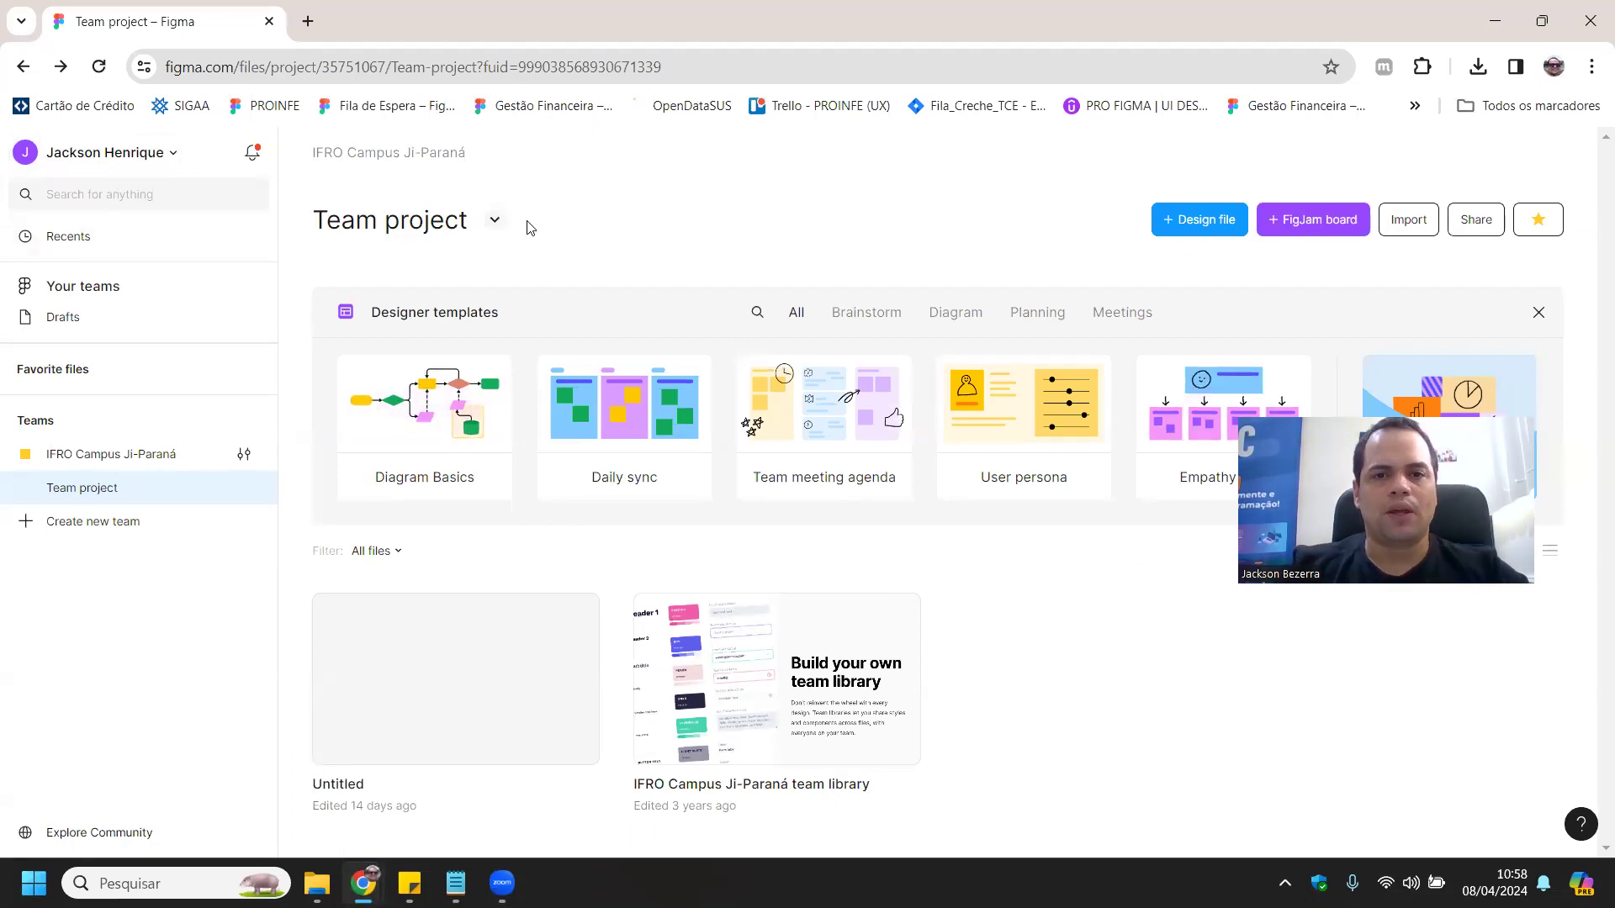
- Create a new design file in the team project
left_click(1185, 222)
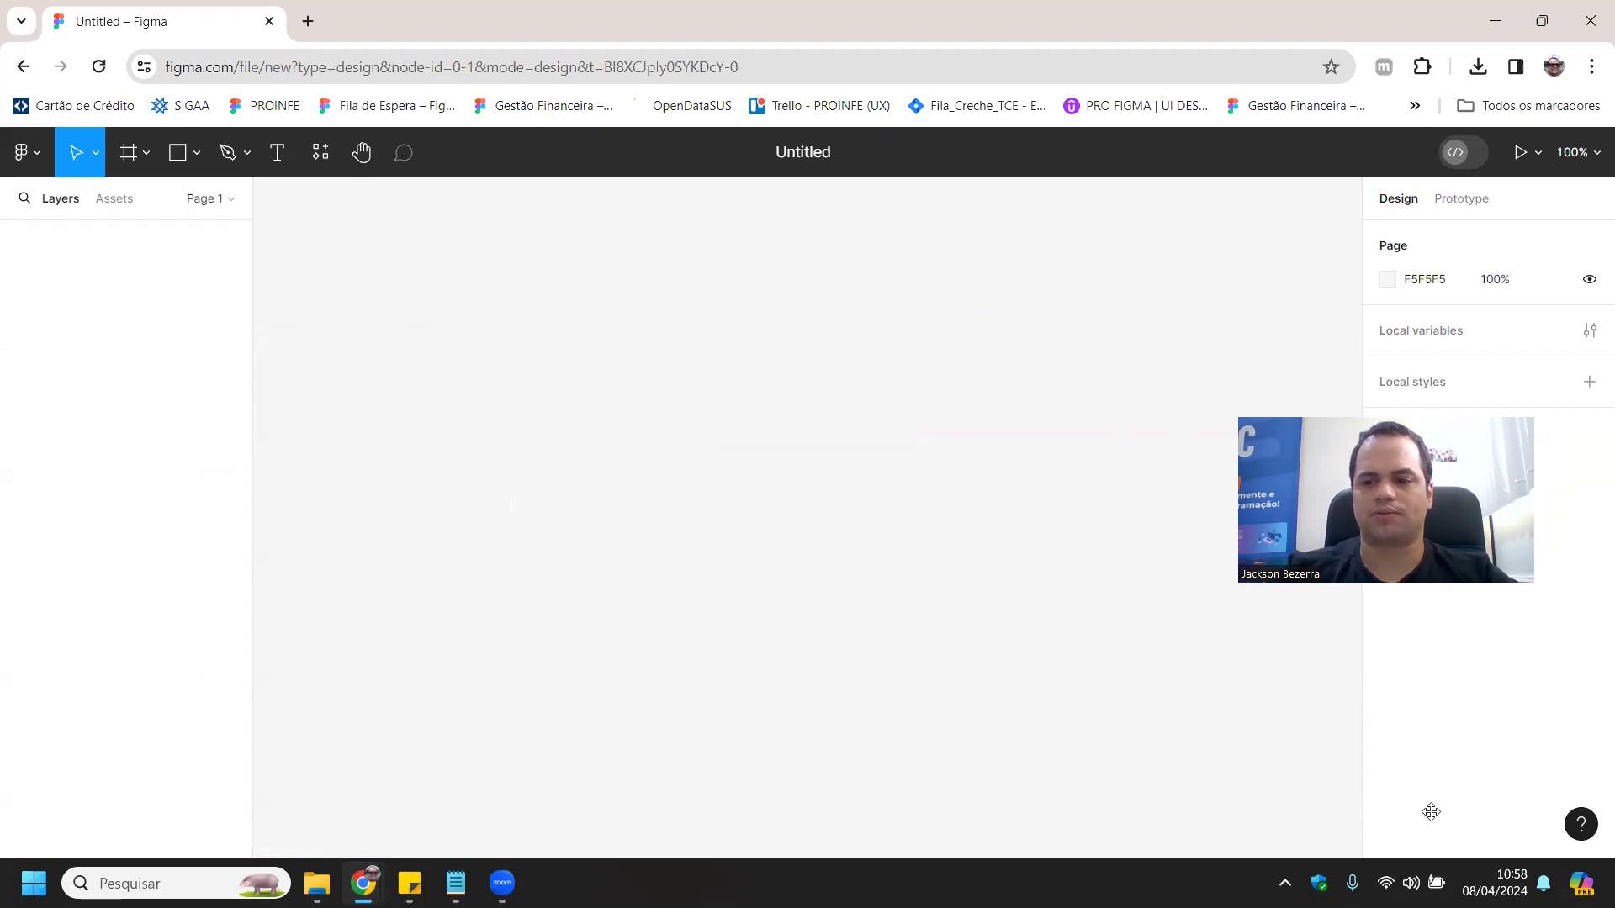
left_click_drag(1431, 811, 1430, 811)
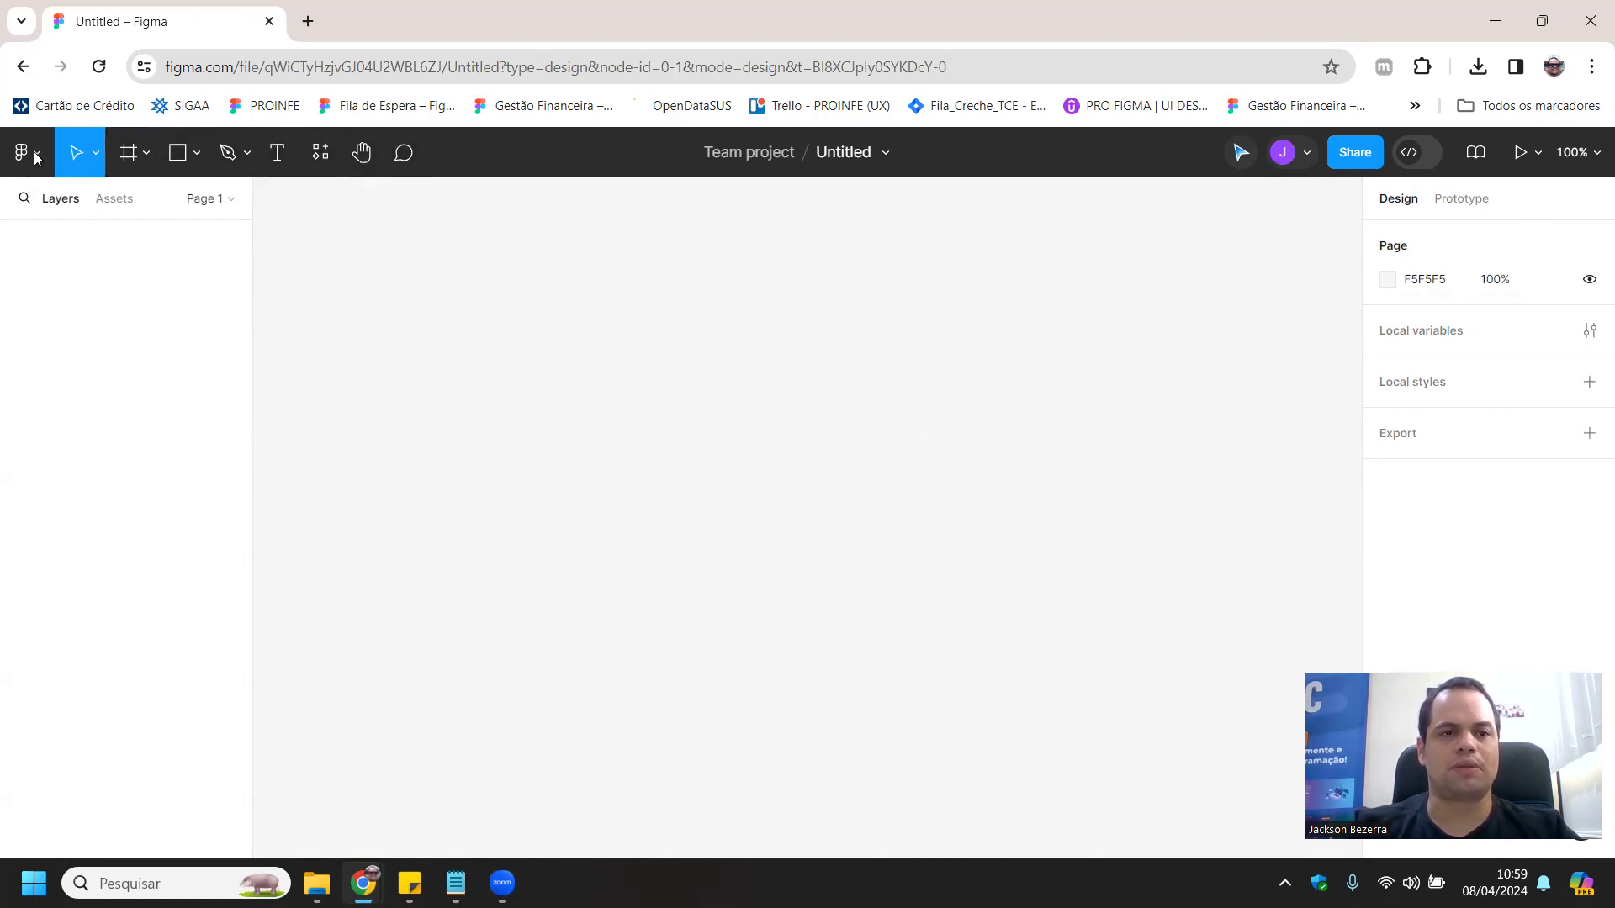
- Switch from the Move tool to the Scale tool and return to the Move tool
left_click(135, 154)
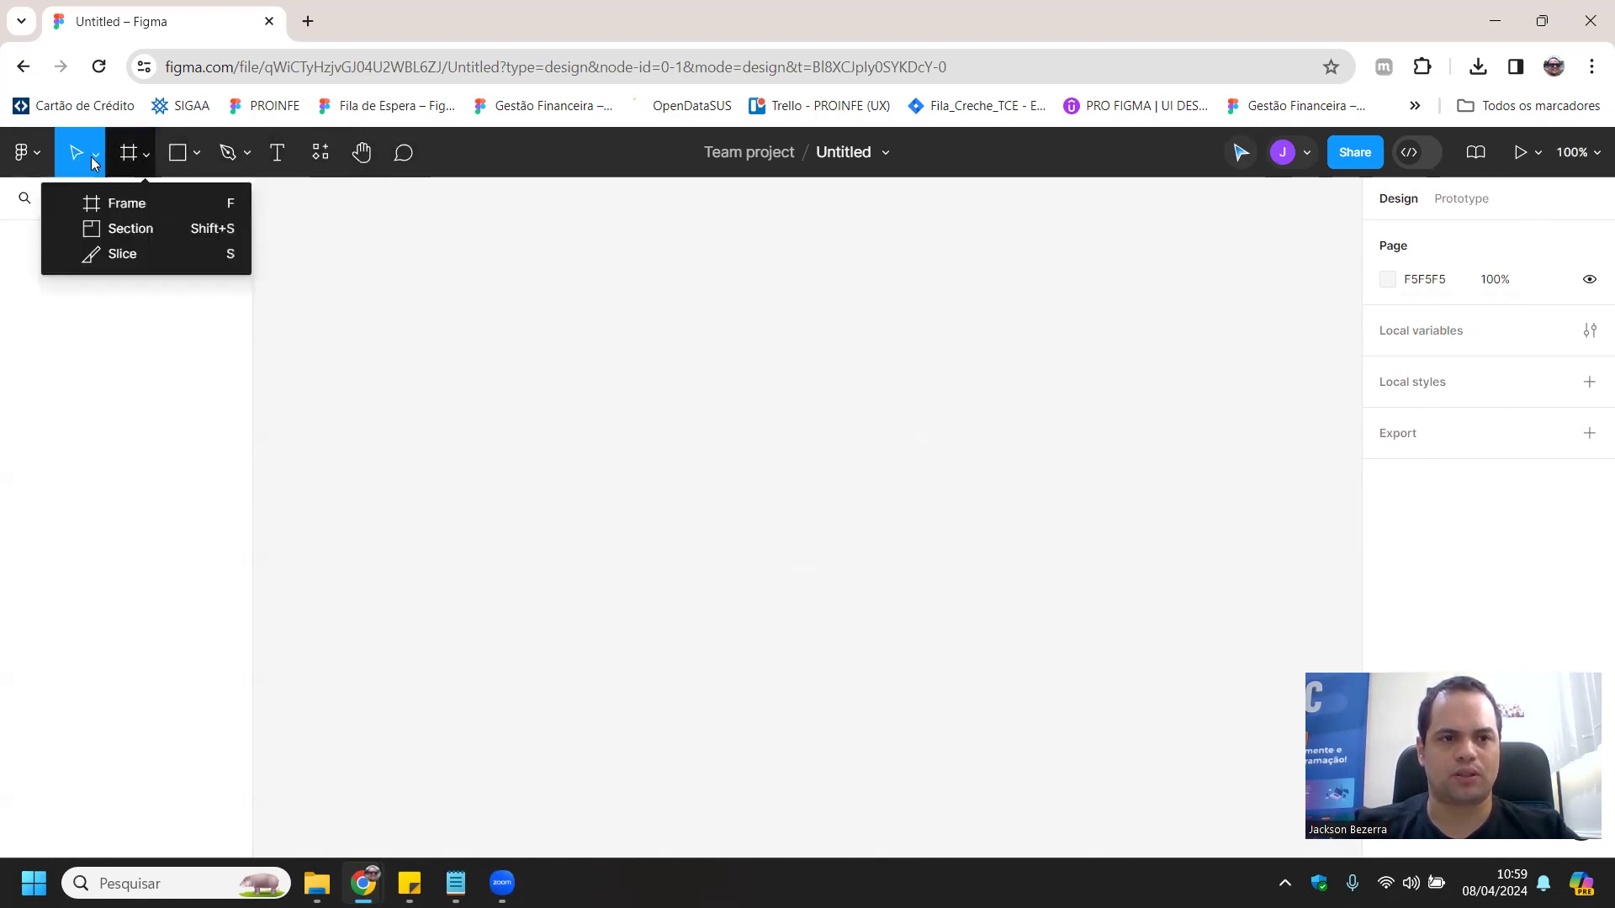
left_click(95, 154)
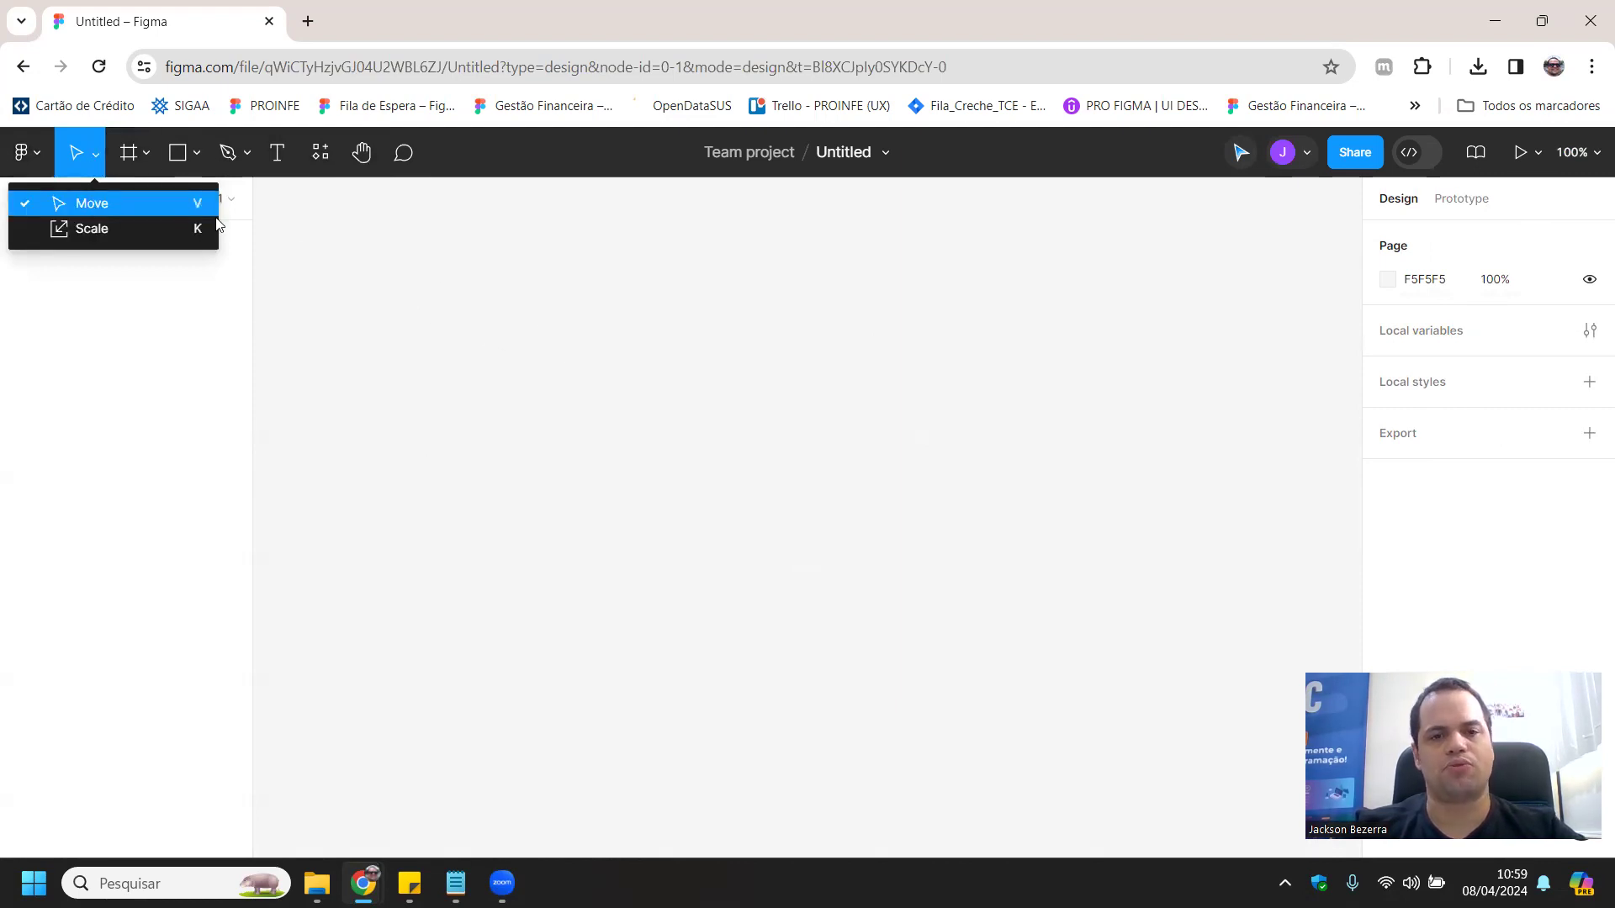
left_click(130, 230)
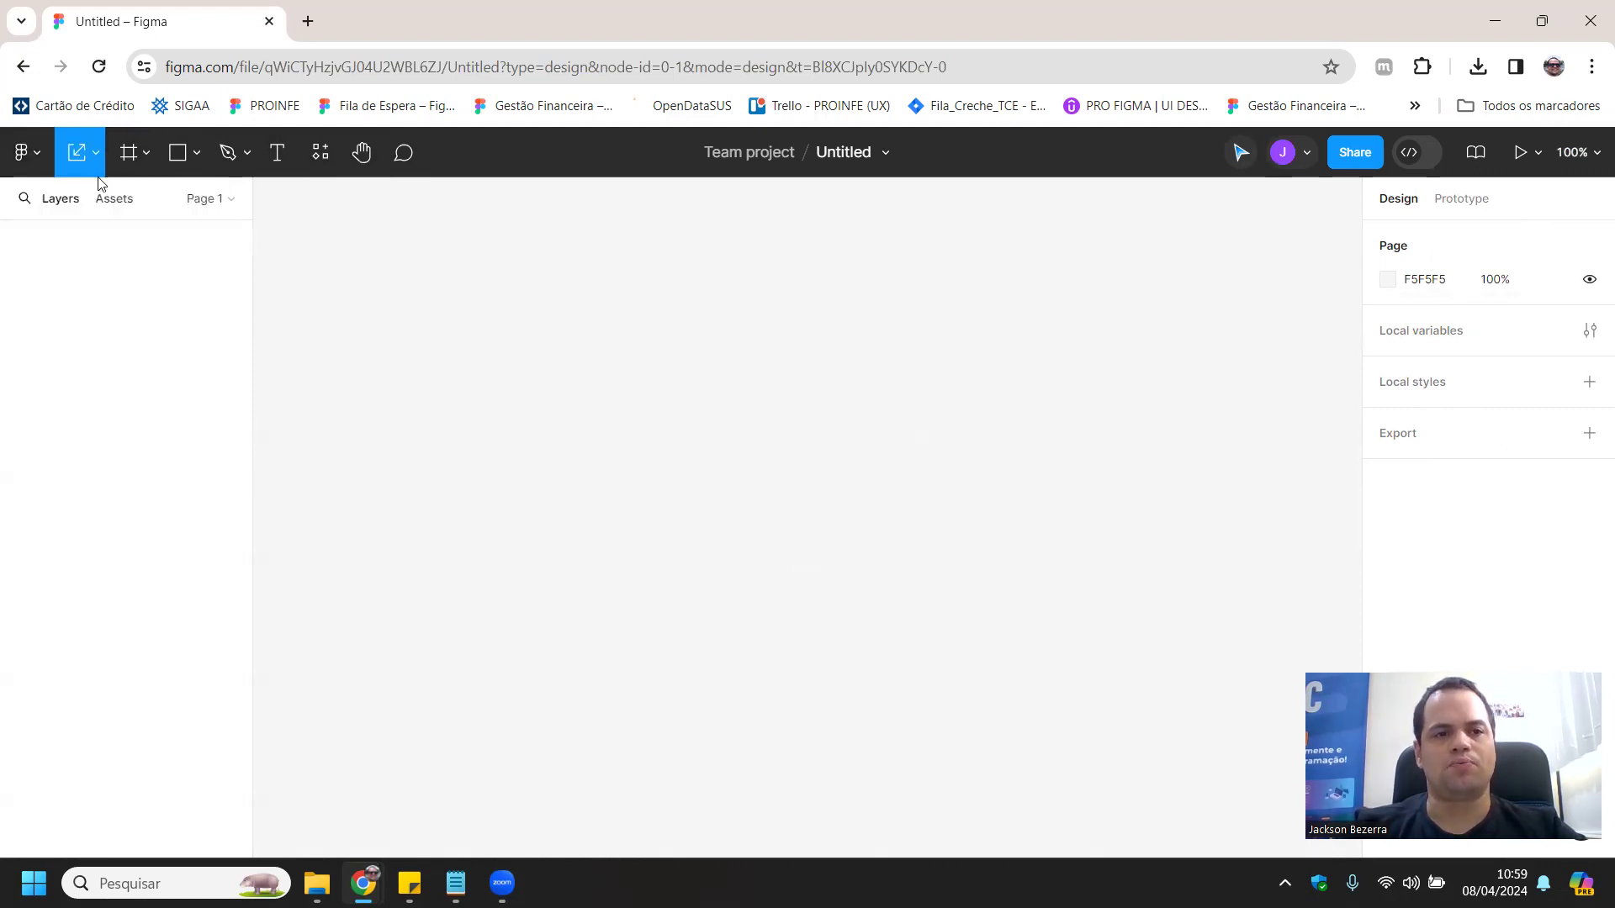
left_click(87, 174)
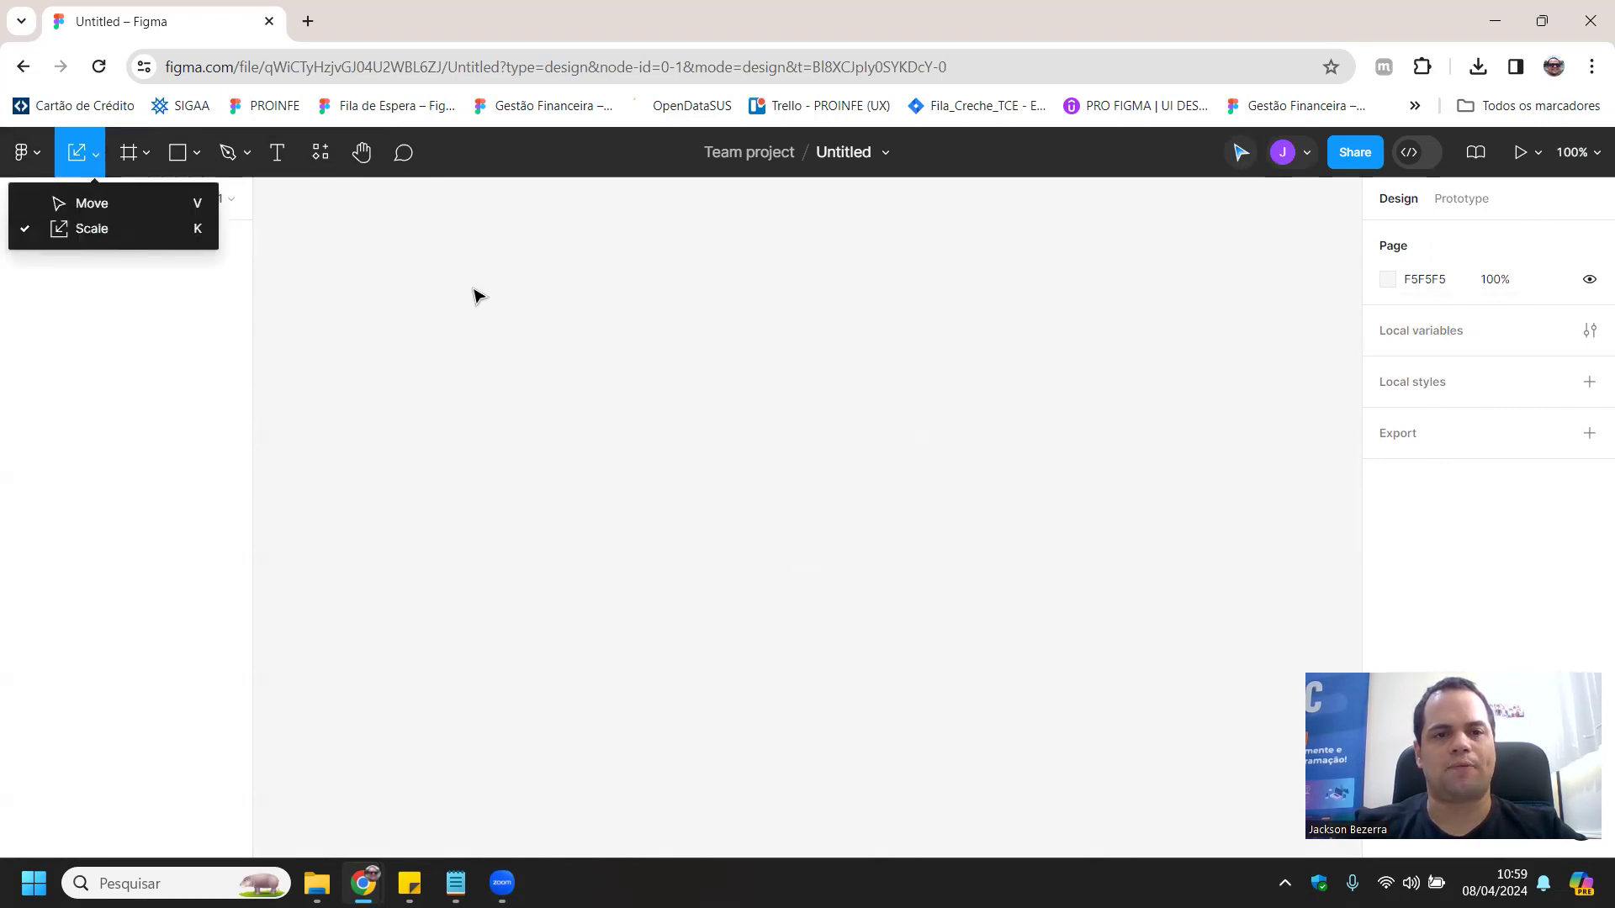
left_click(135, 225)
left_click(94, 153)
left_click(116, 203)
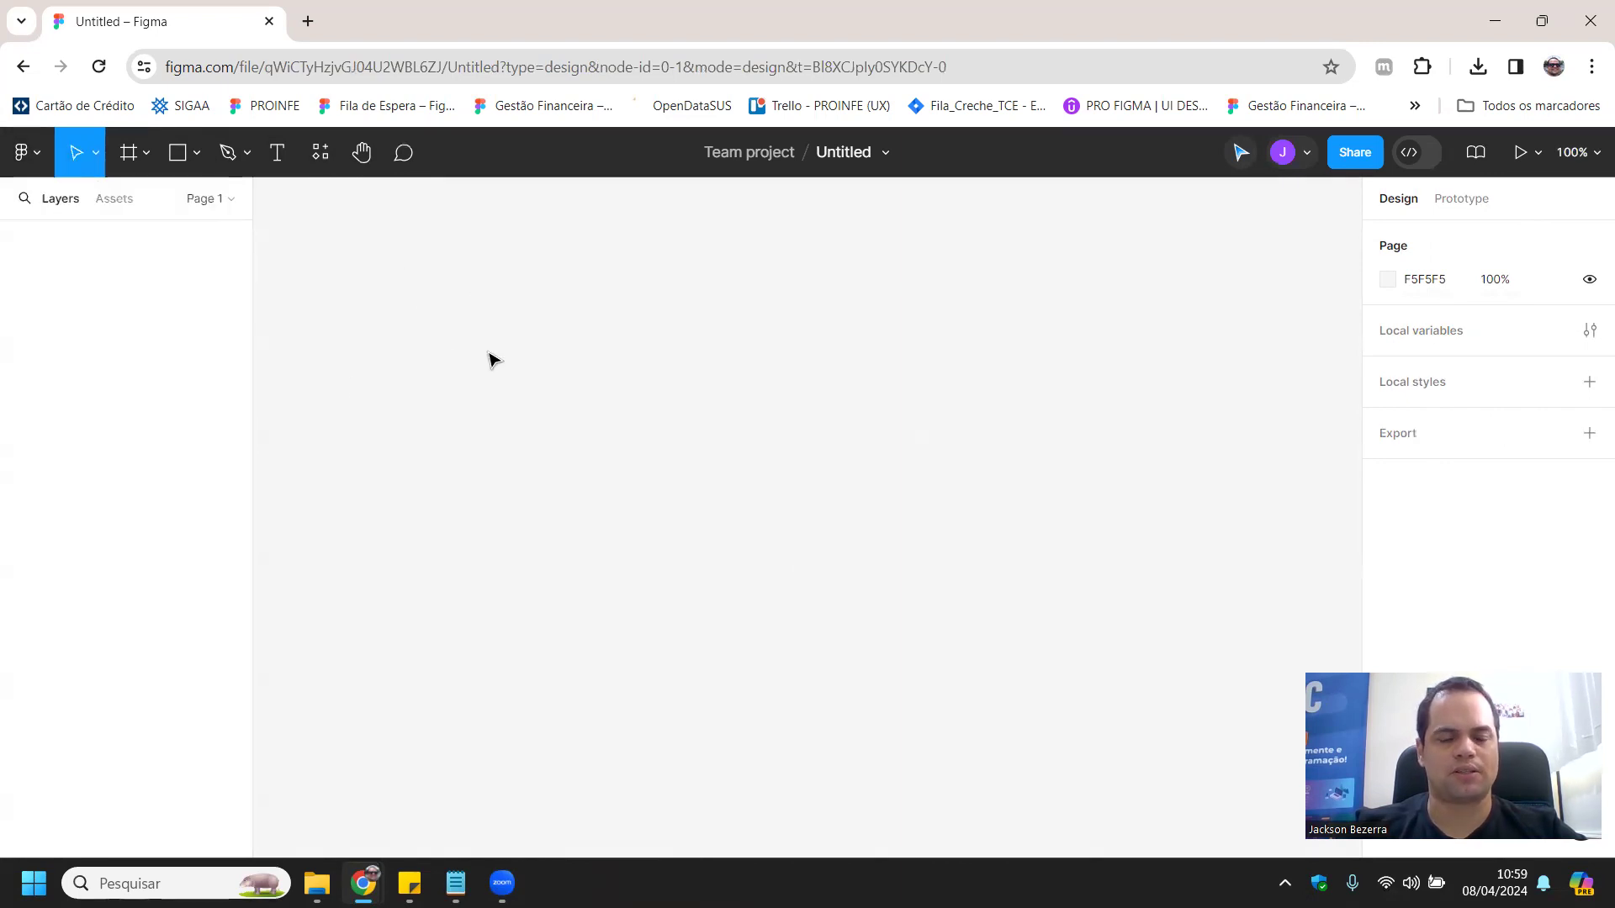
- Activate the Frame tool and examine its preset size categories, including the Phone presets
left_click(133, 159)
left_click(149, 160)
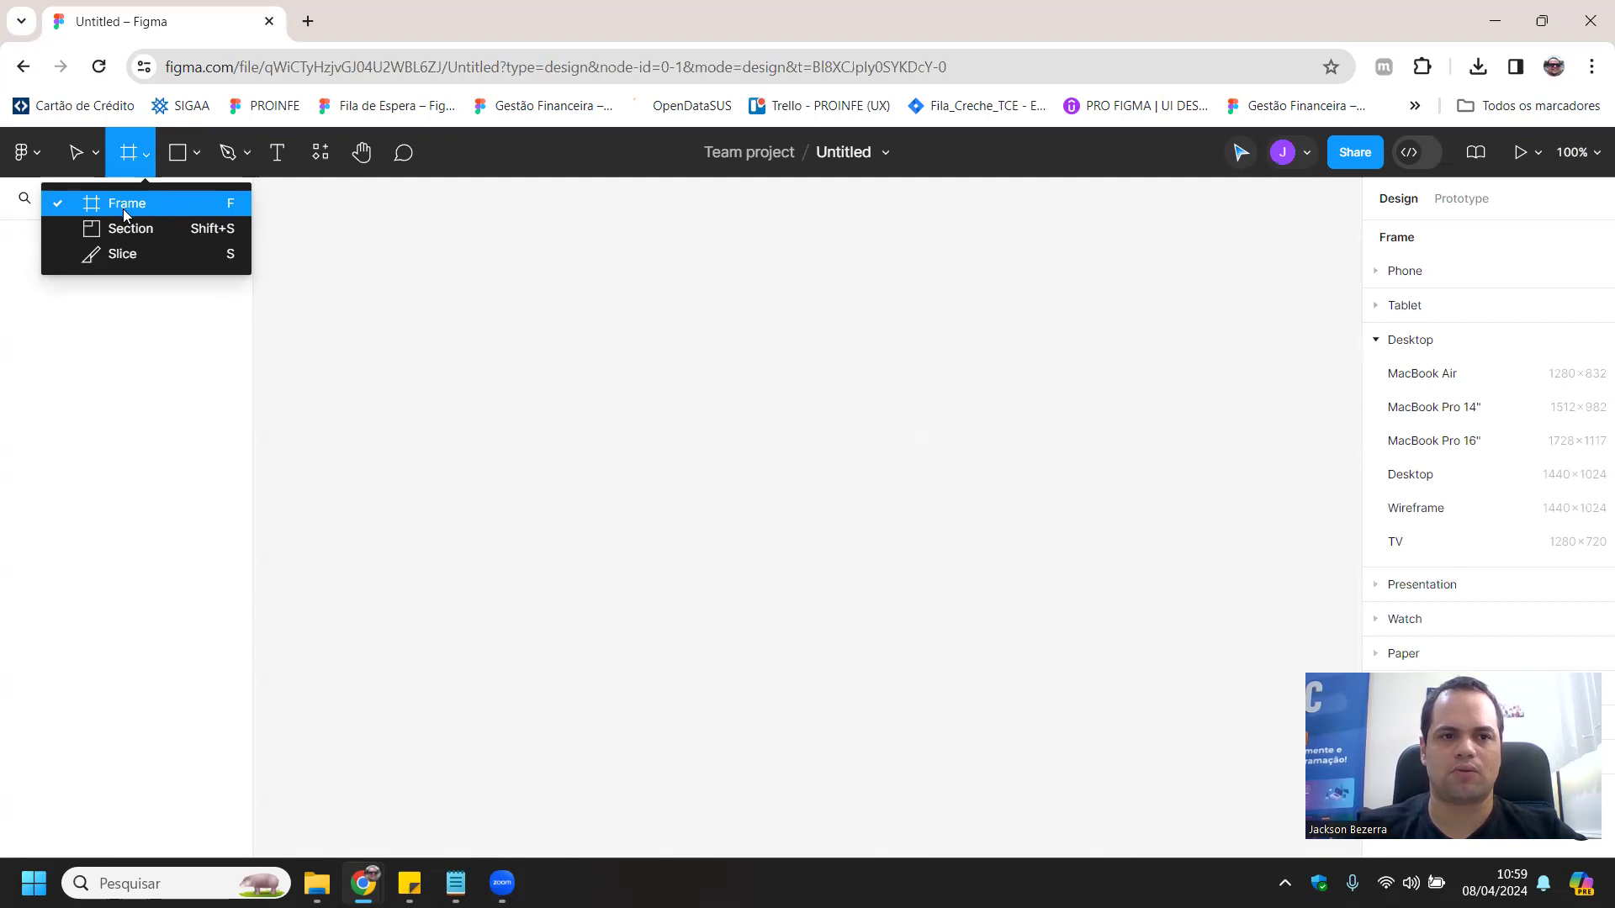
left_click(123, 209)
left_click(145, 154)
left_click(130, 202)
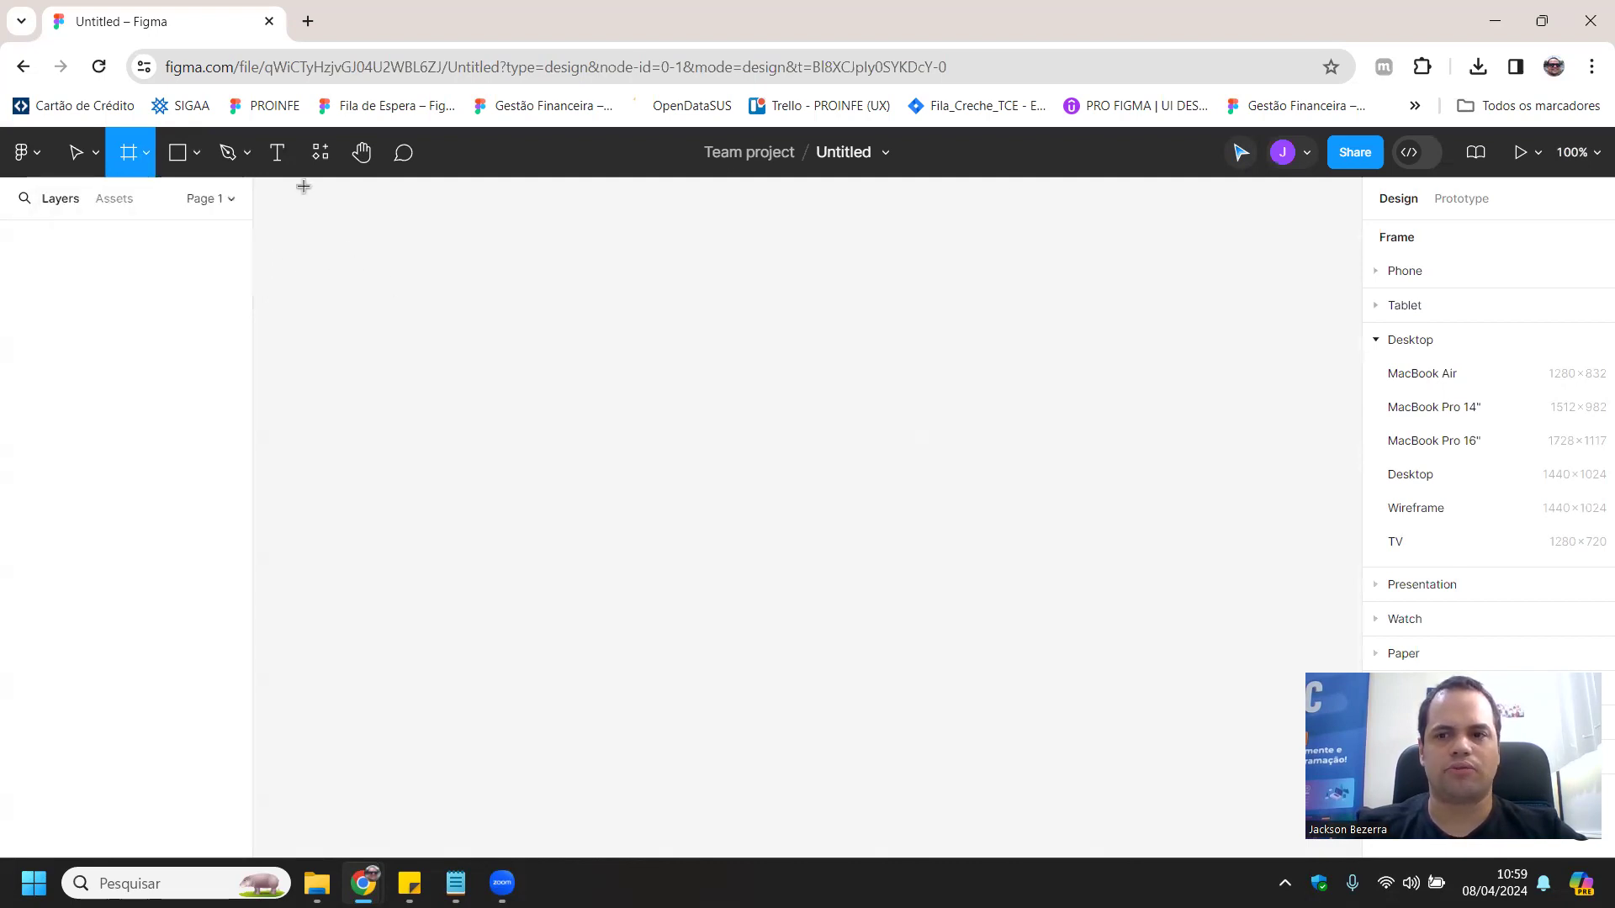
left_click(1377, 339)
left_click(1379, 307)
left_click(1377, 278)
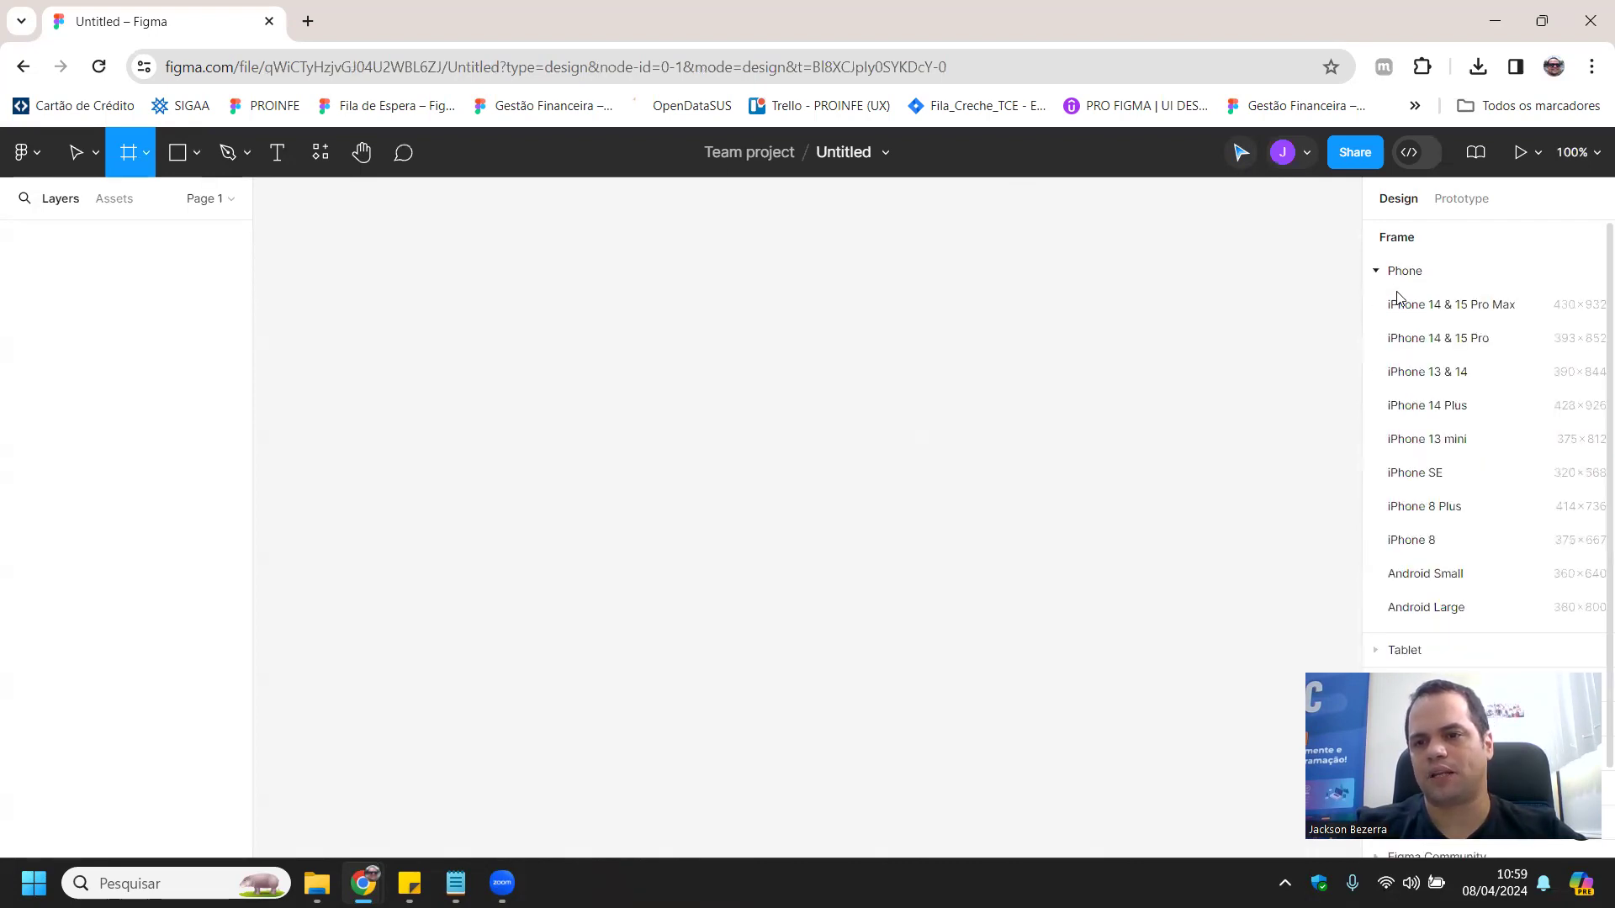
left_click(1376, 275)
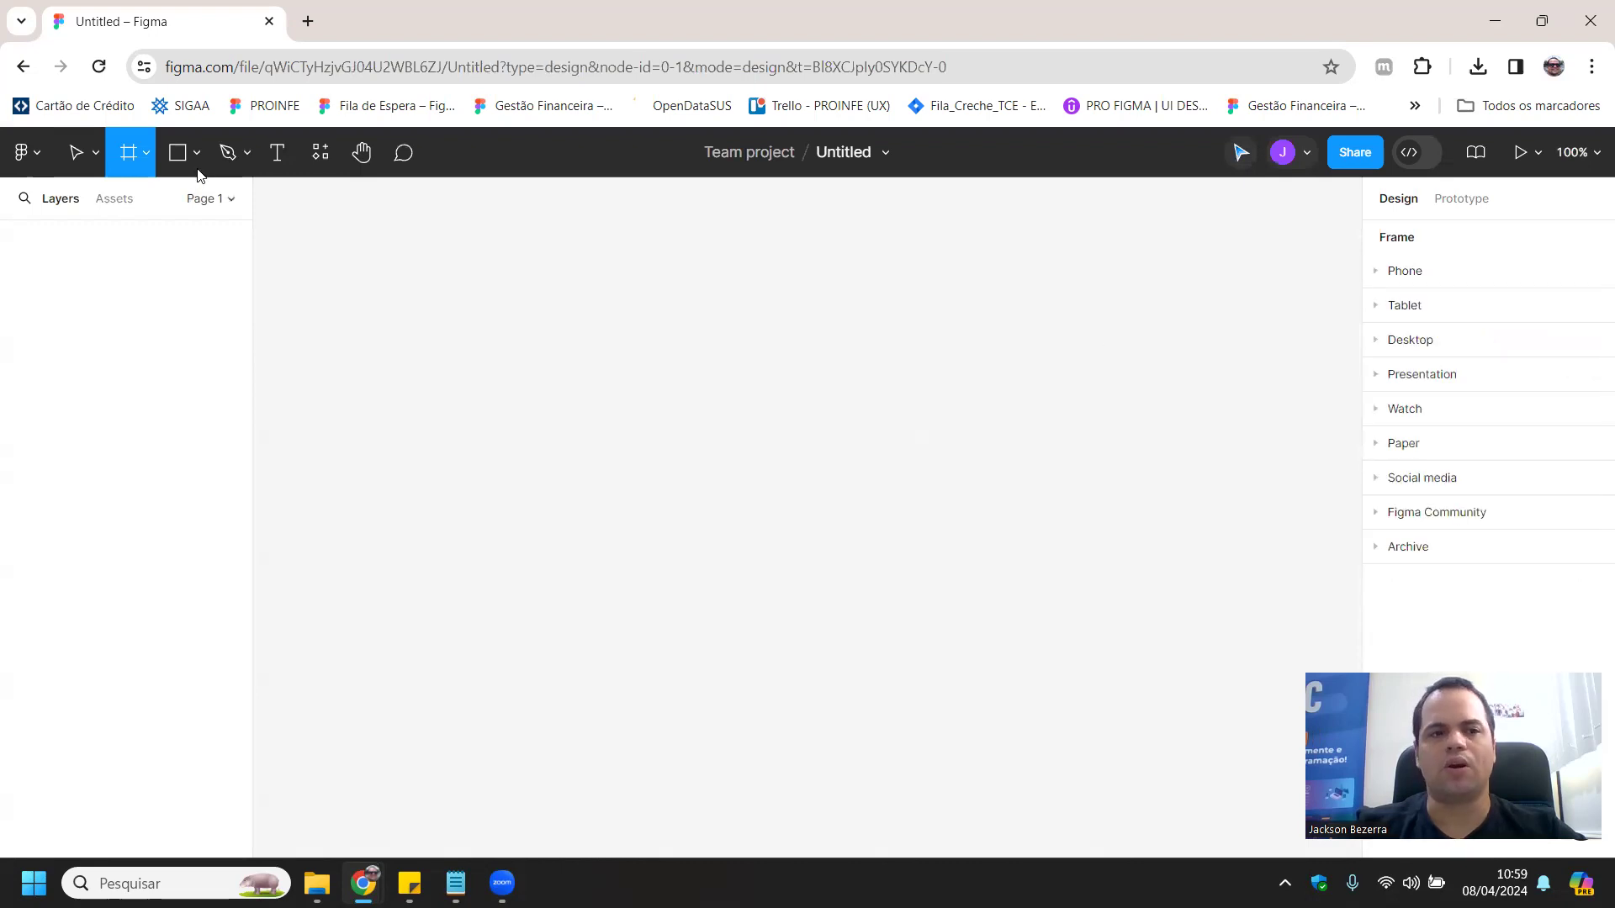
- Draw a custom frame about 808 × 443 on the empty canvas and select it
left_click(146, 152)
left_click(111, 200)
mouse_move(368, 260)
left_mouse_down()
mouse_move(886, 566)
mouse_move(1100, 627)
mouse_move(1231, 728)
left_mouse_up()
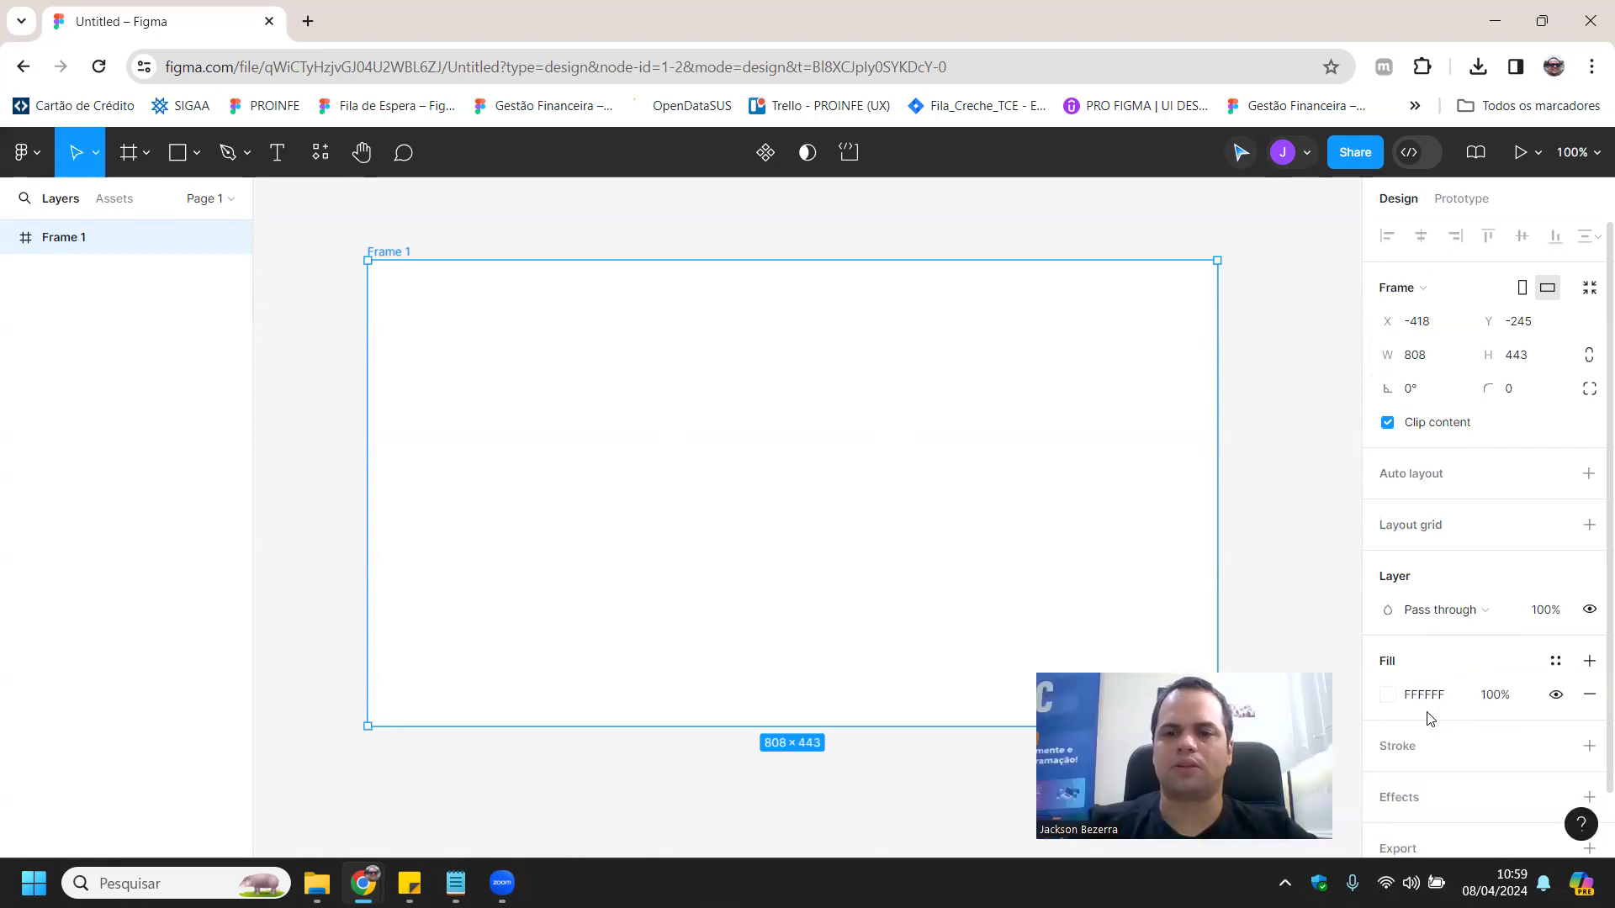
left_click(345, 263)
left_click(473, 373)
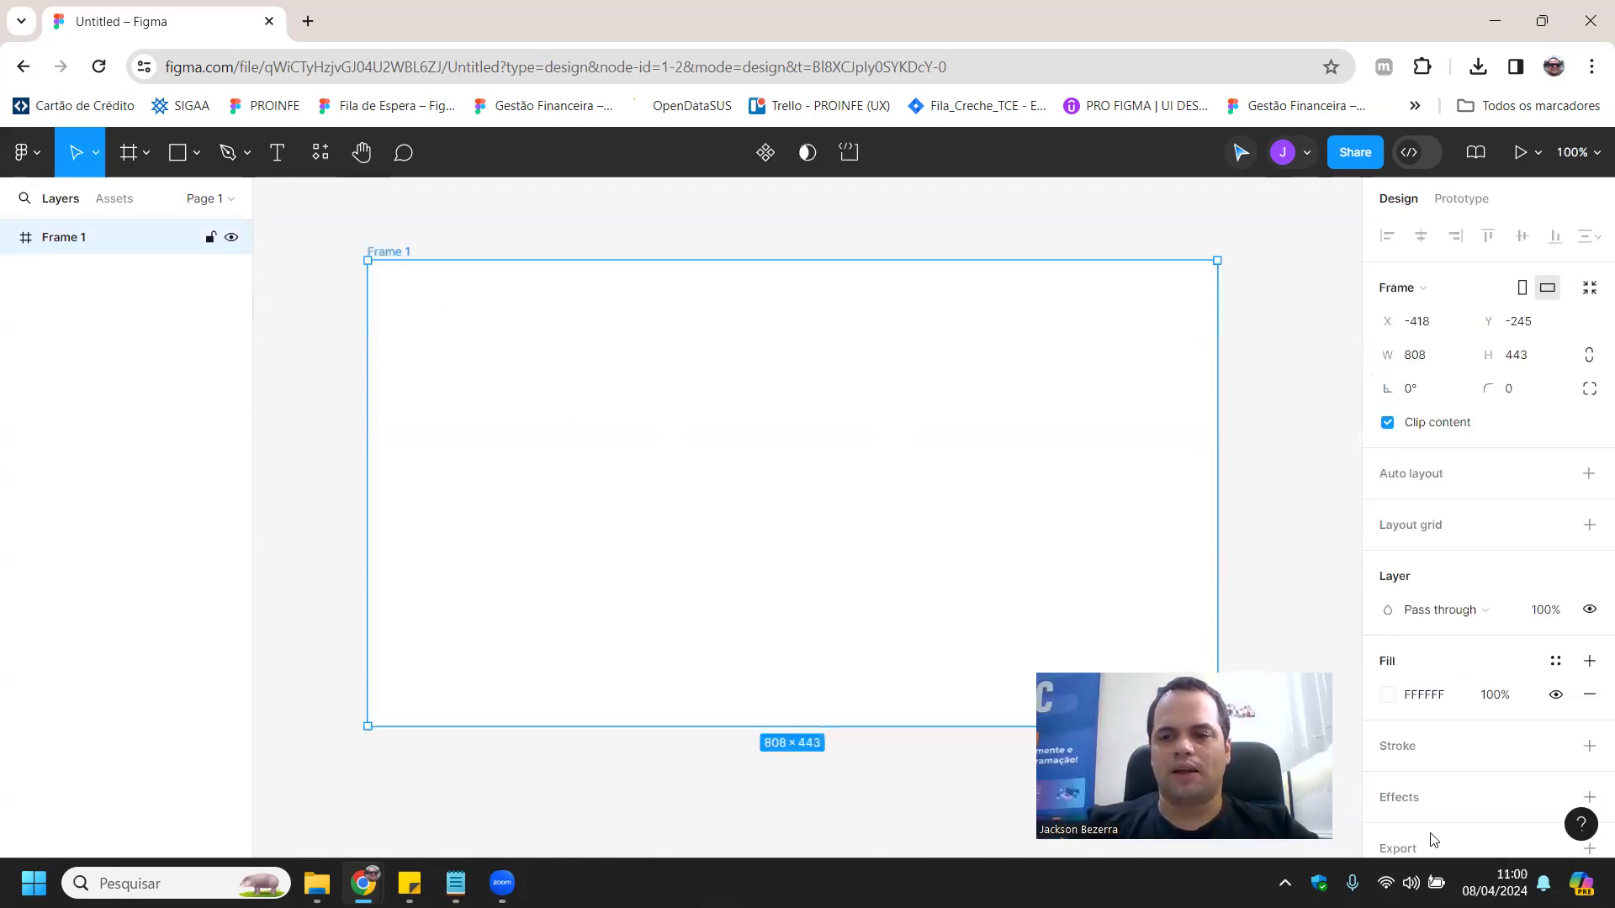
- Change the frame's fill from a solid white to light green C7E6C4
left_click(1389, 701)
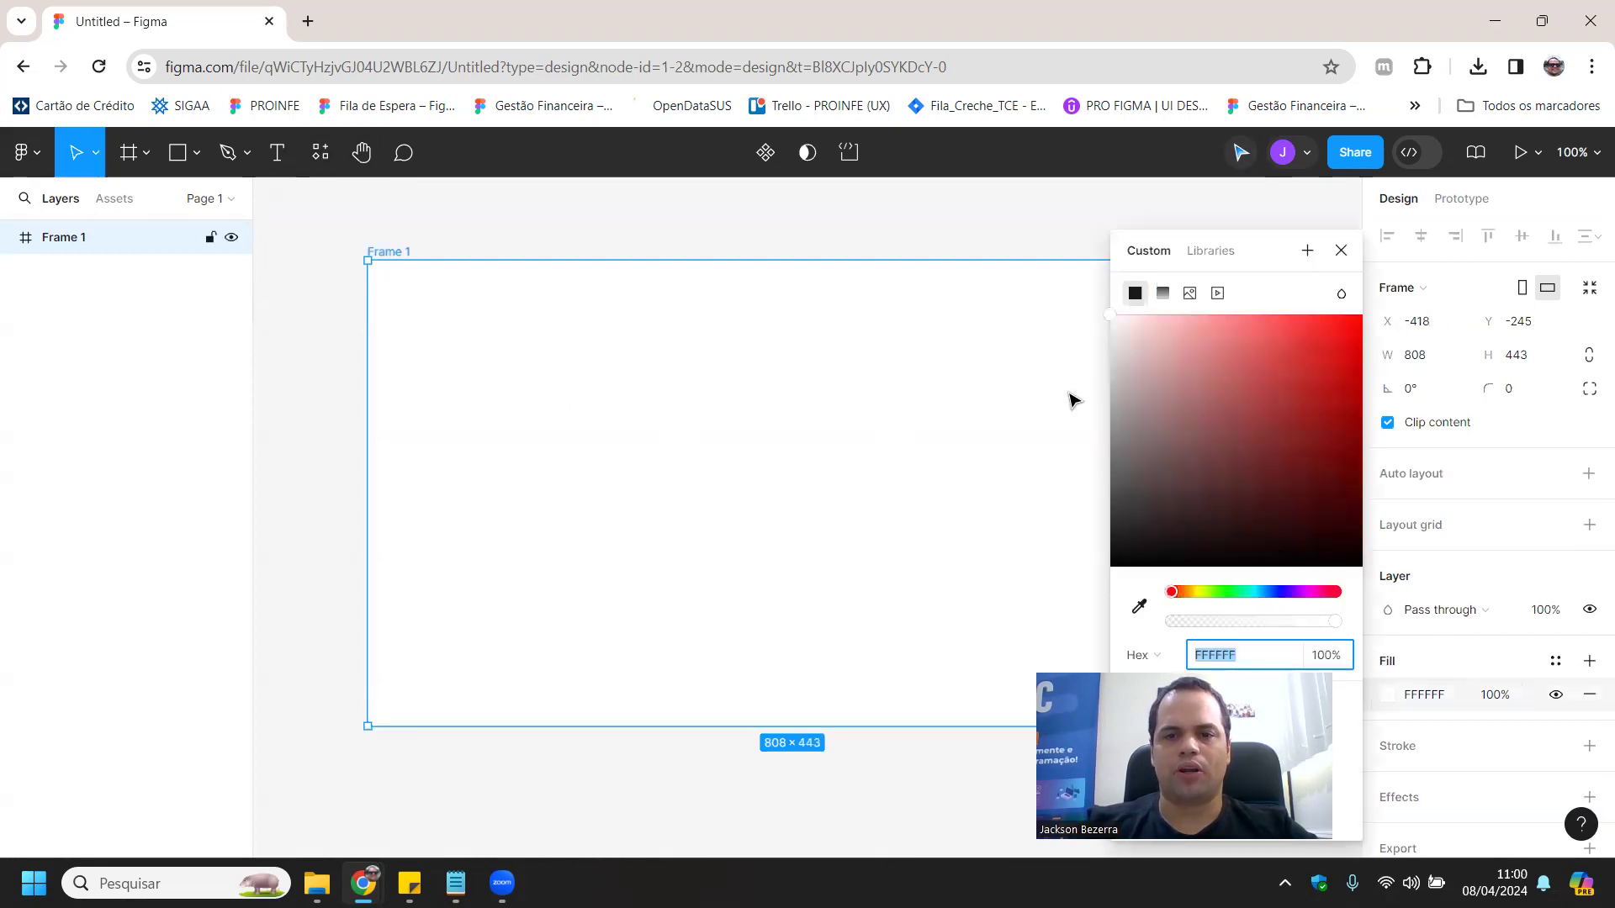
left_click_drag(1138, 363, 1145, 336)
left_click(1275, 594)
left_click_drag(1169, 420, 1113, 318)
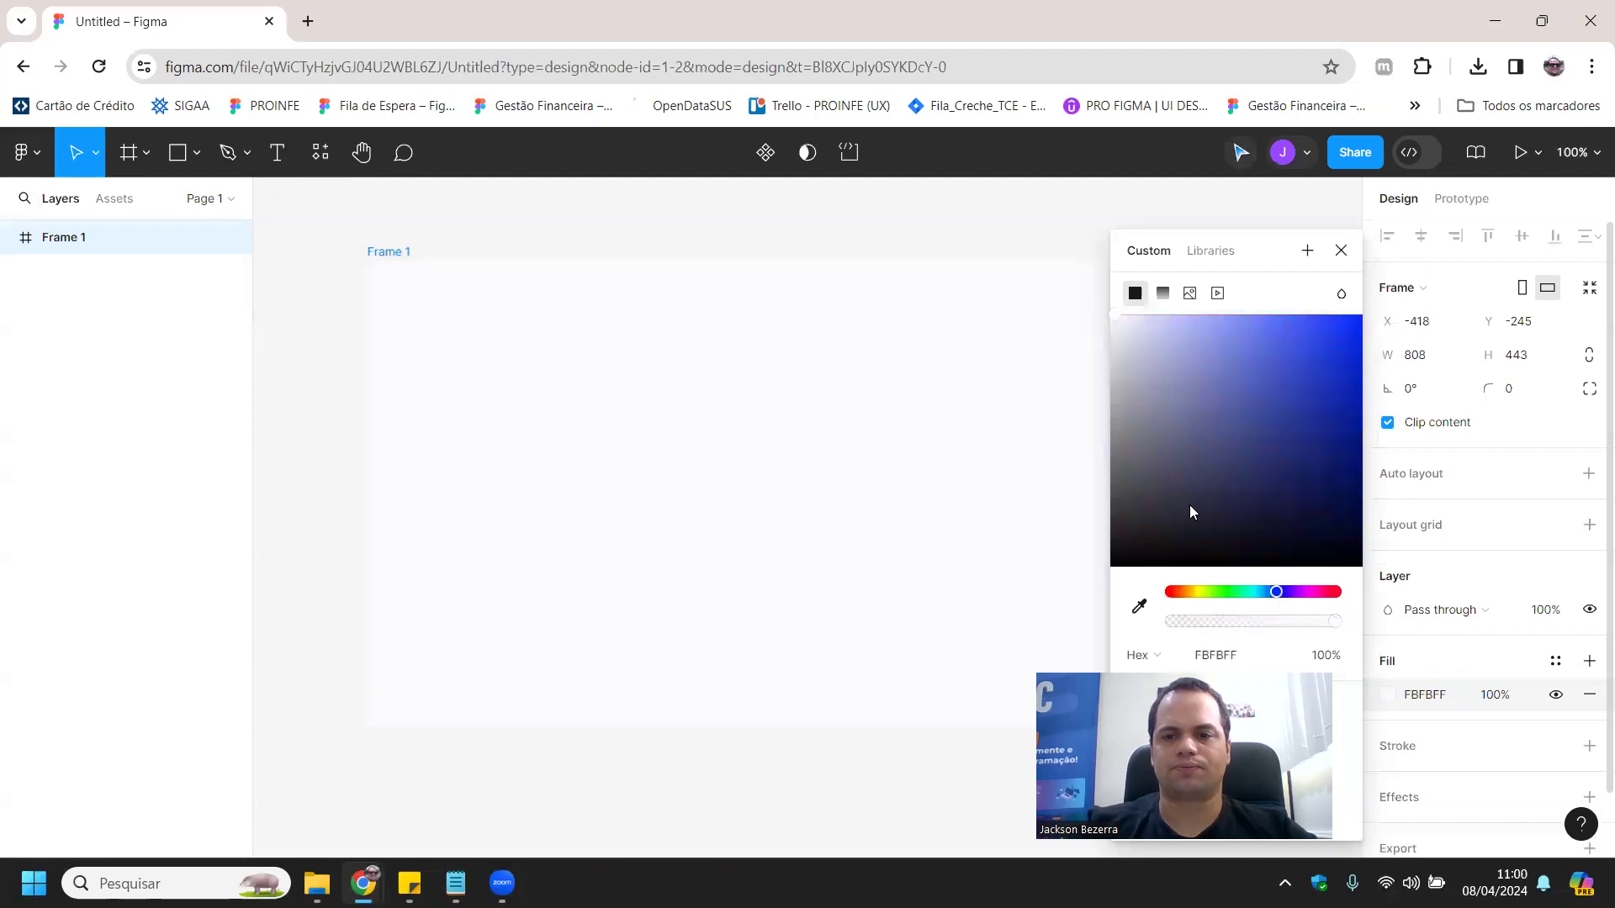
left_click(1222, 591)
left_click_drag(1164, 448, 1147, 339)
left_click(306, 396)
left_click(497, 370)
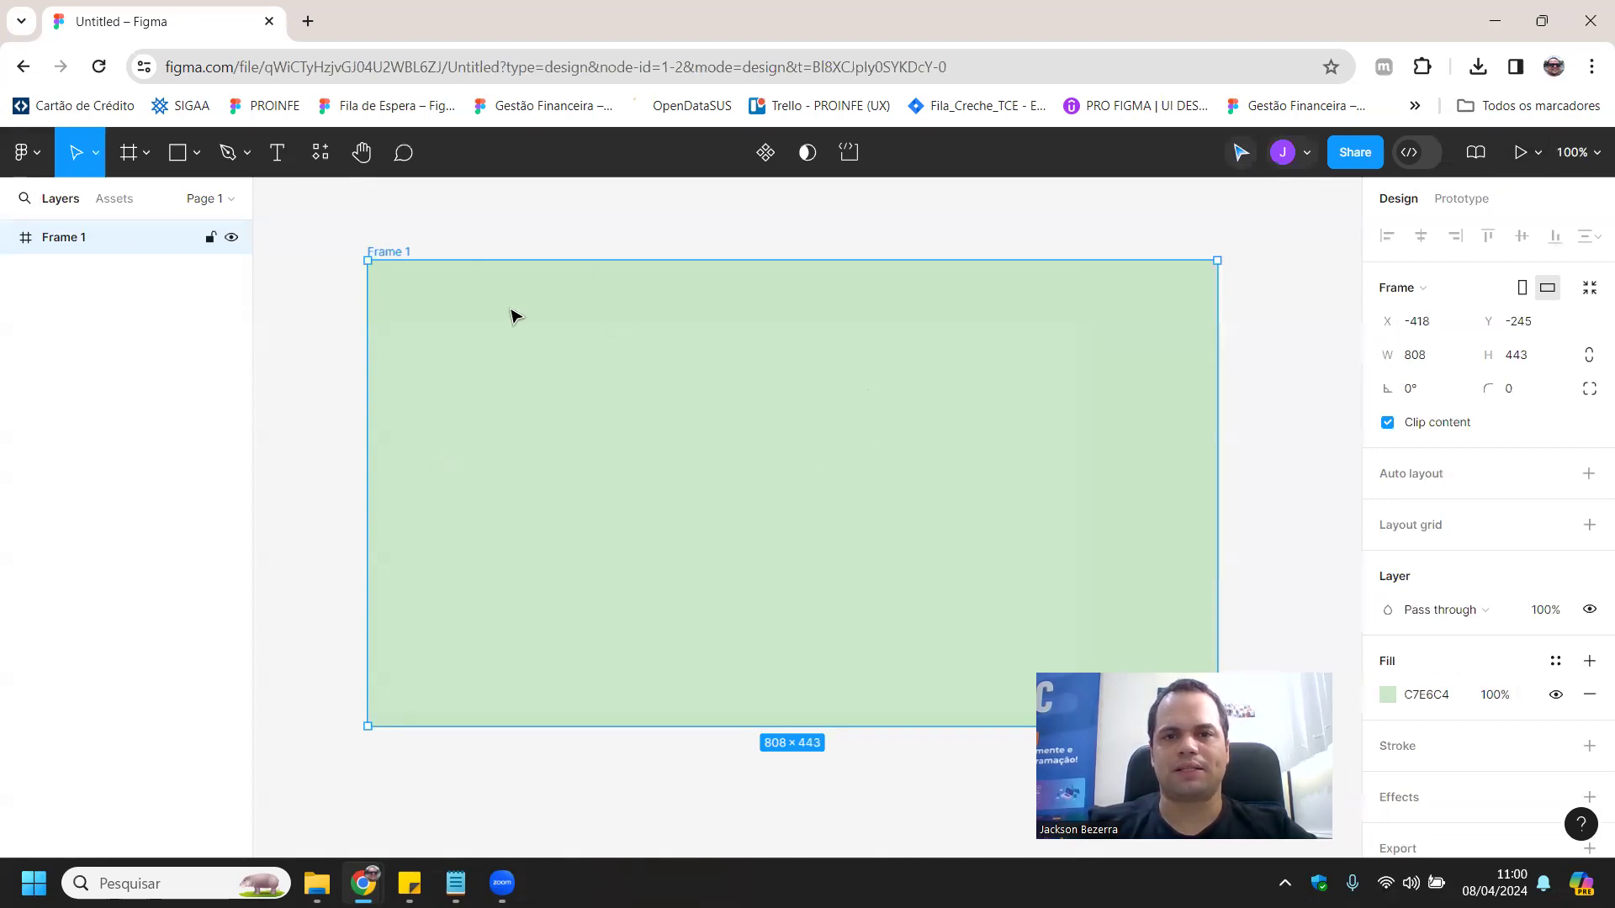
- Present the green frame in a prototype preview and return to the design file
left_click(1520, 159)
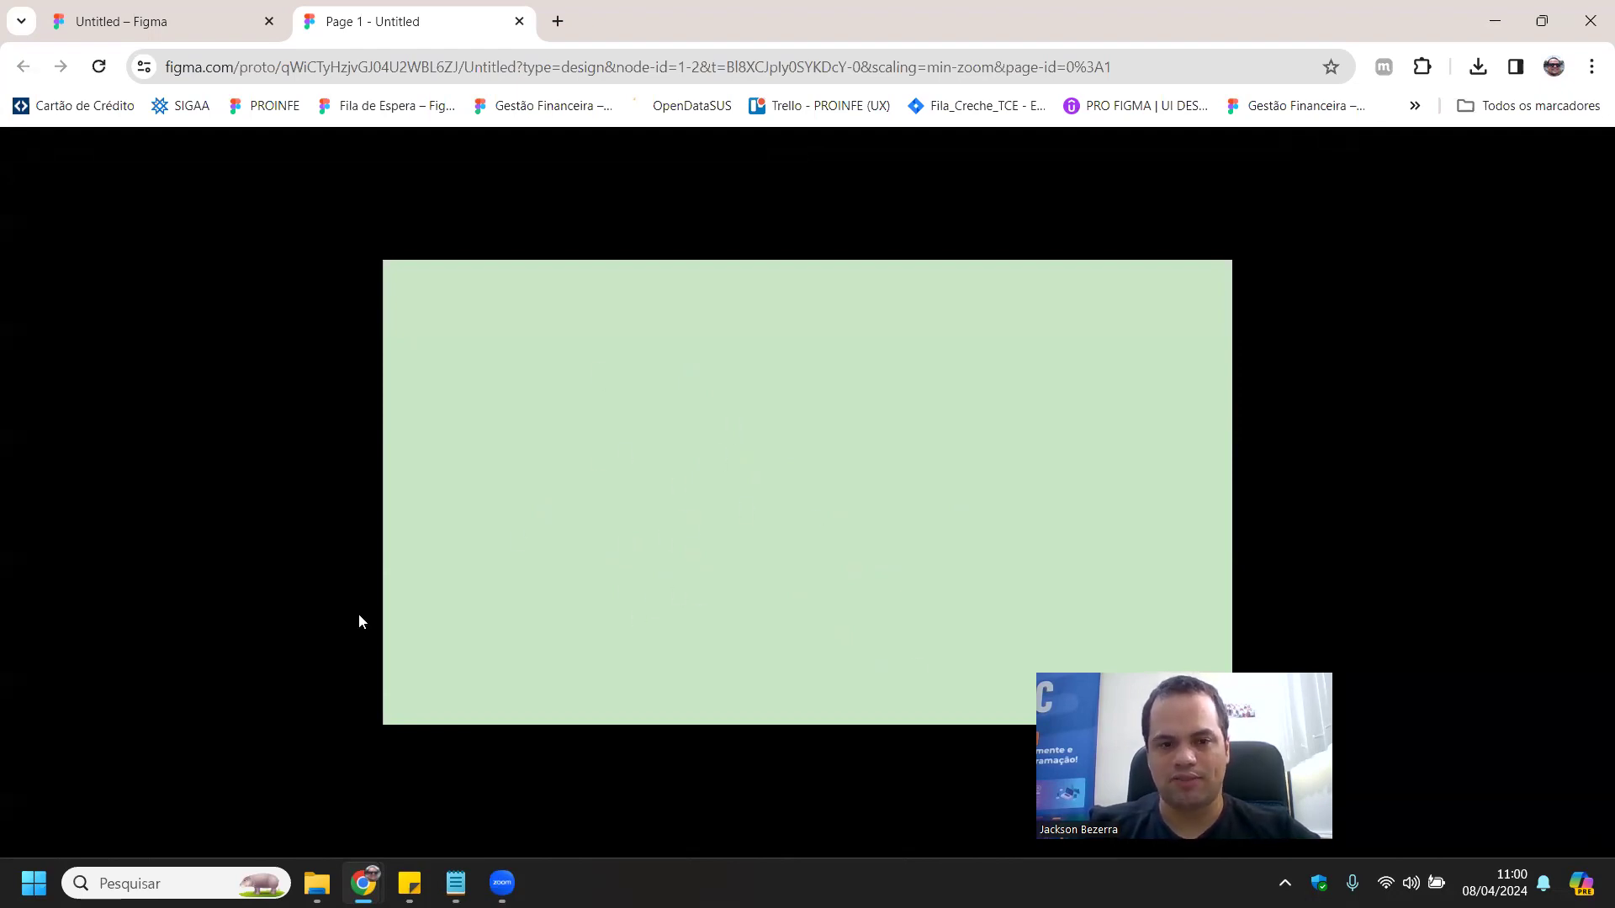
left_click(209, 7)
- Draw an ellipse about 146 × 108 in the frame's upper-left area and check it in the prototype preview
left_click(195, 153)
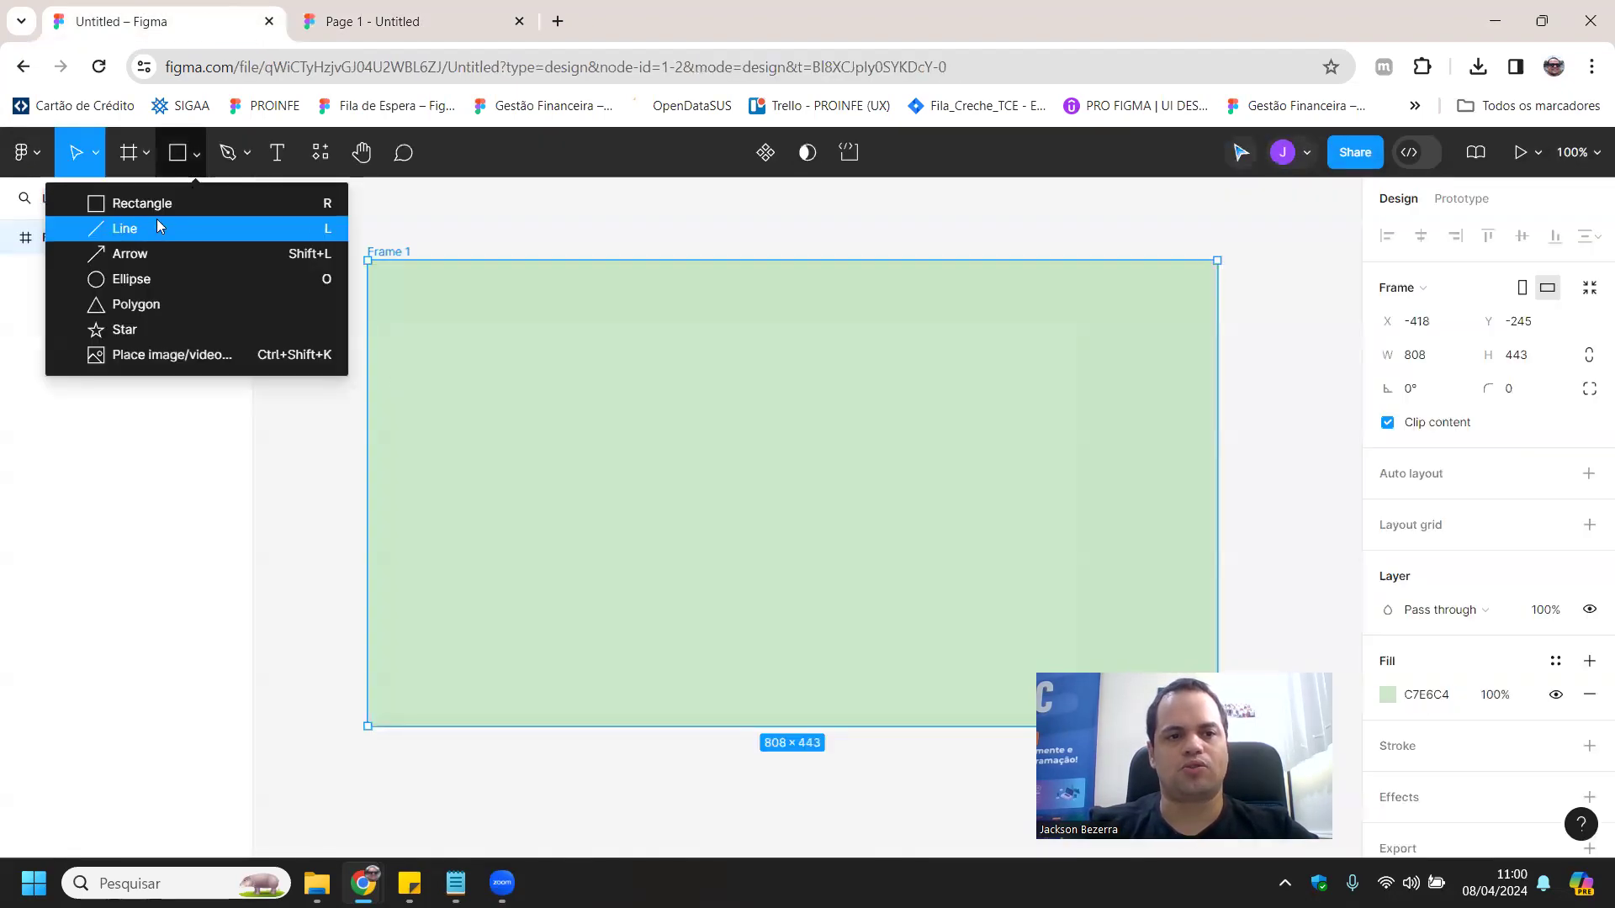
left_click(131, 279)
left_click_drag(468, 353, 622, 466)
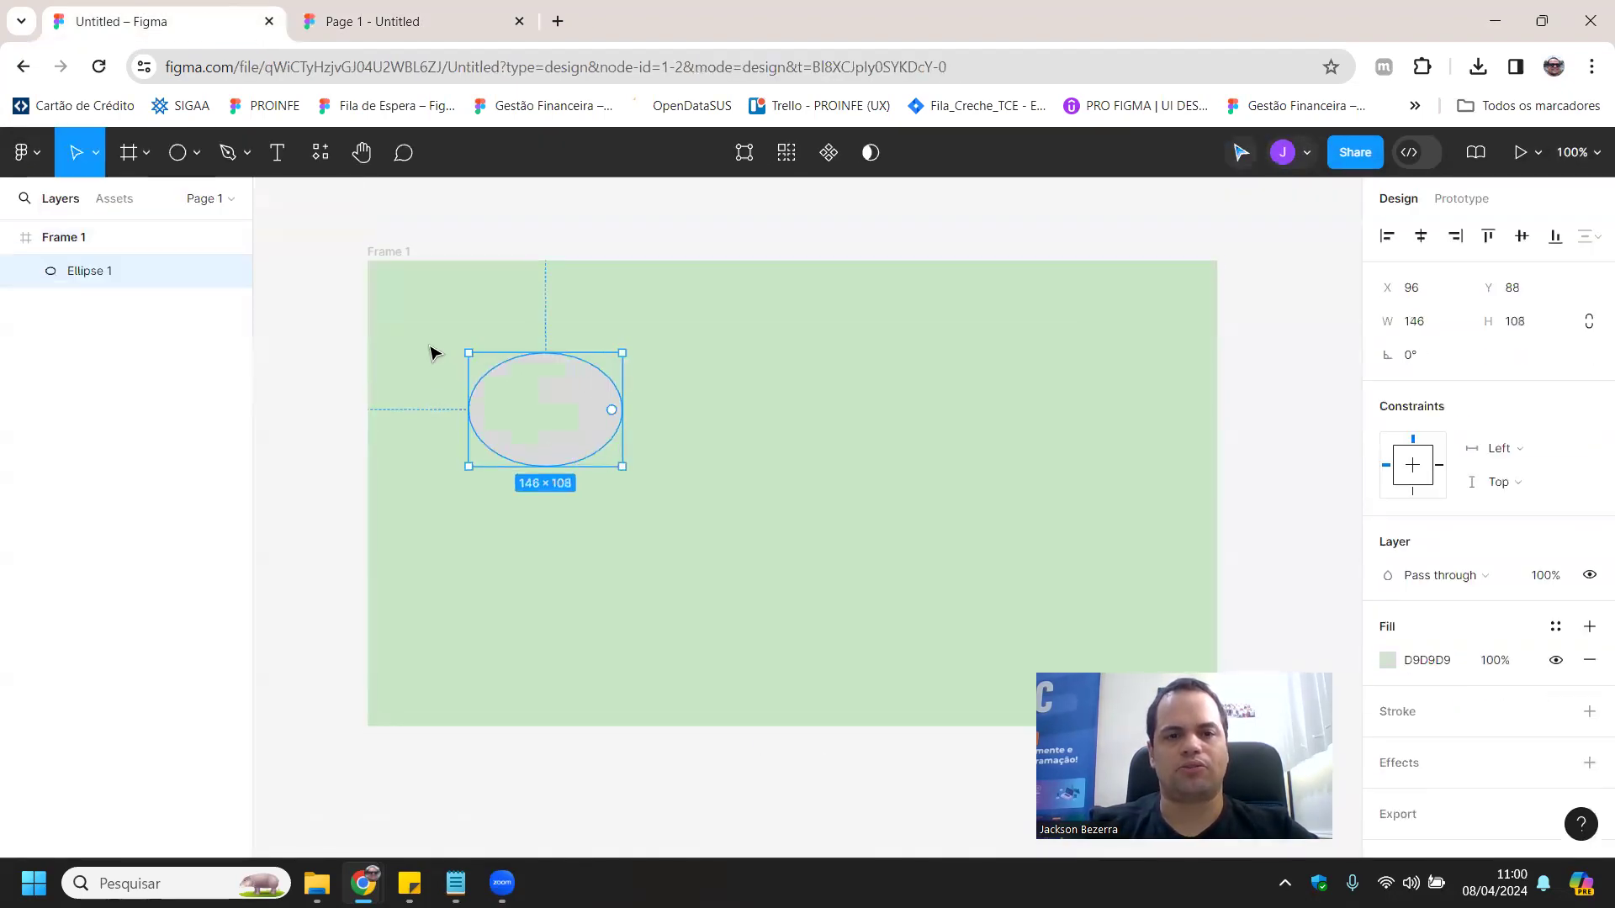
left_click(299, 17)
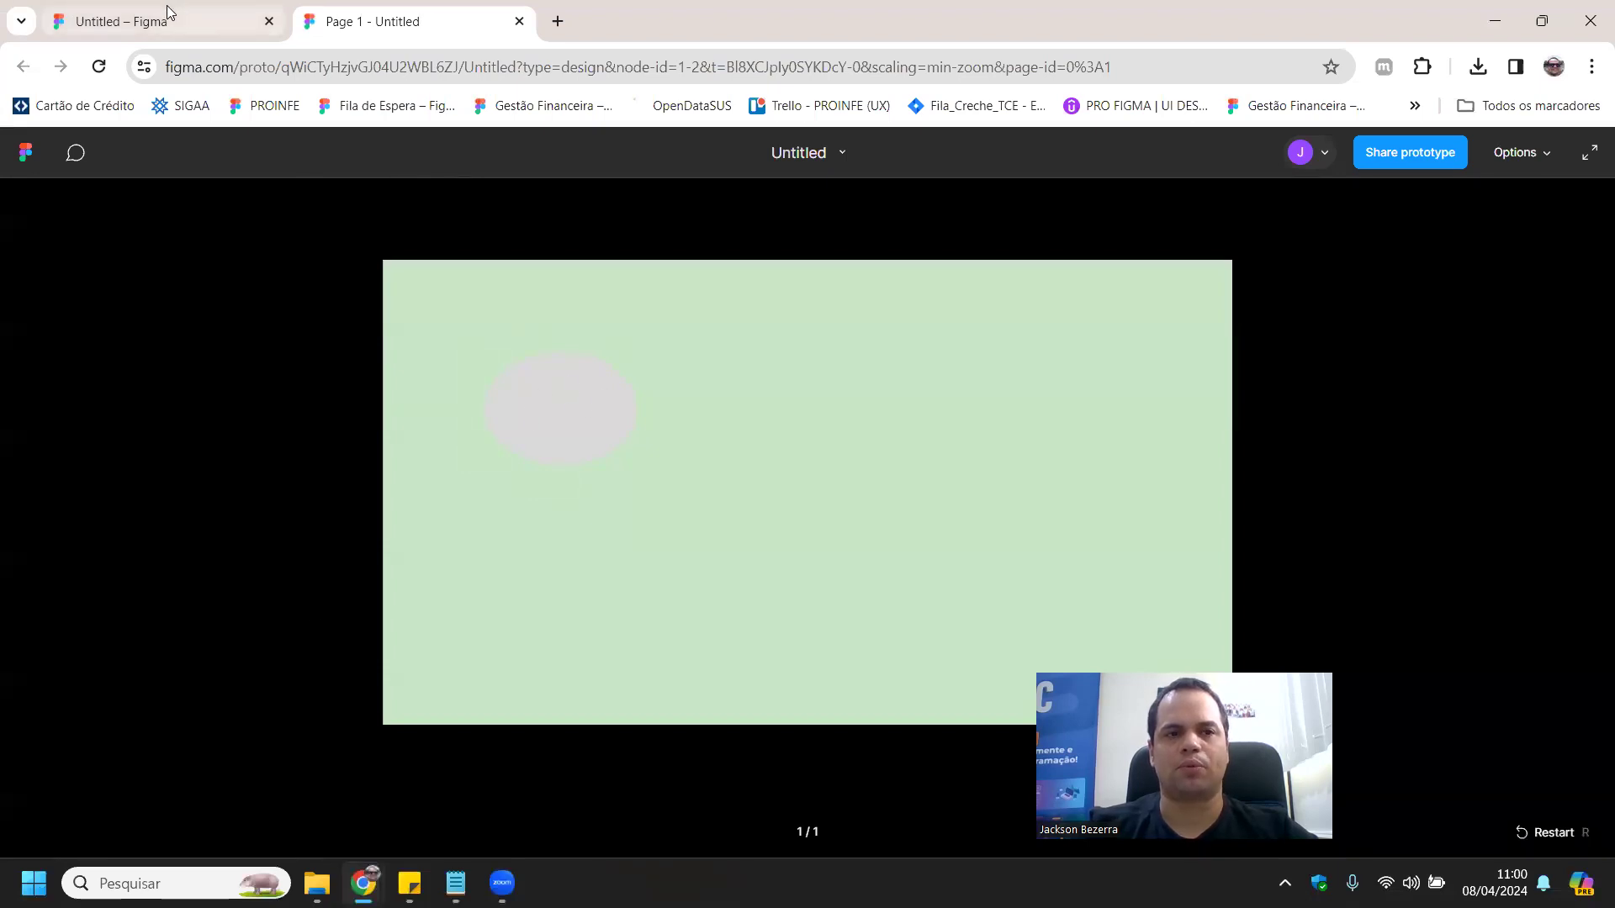
left_click(134, 25)
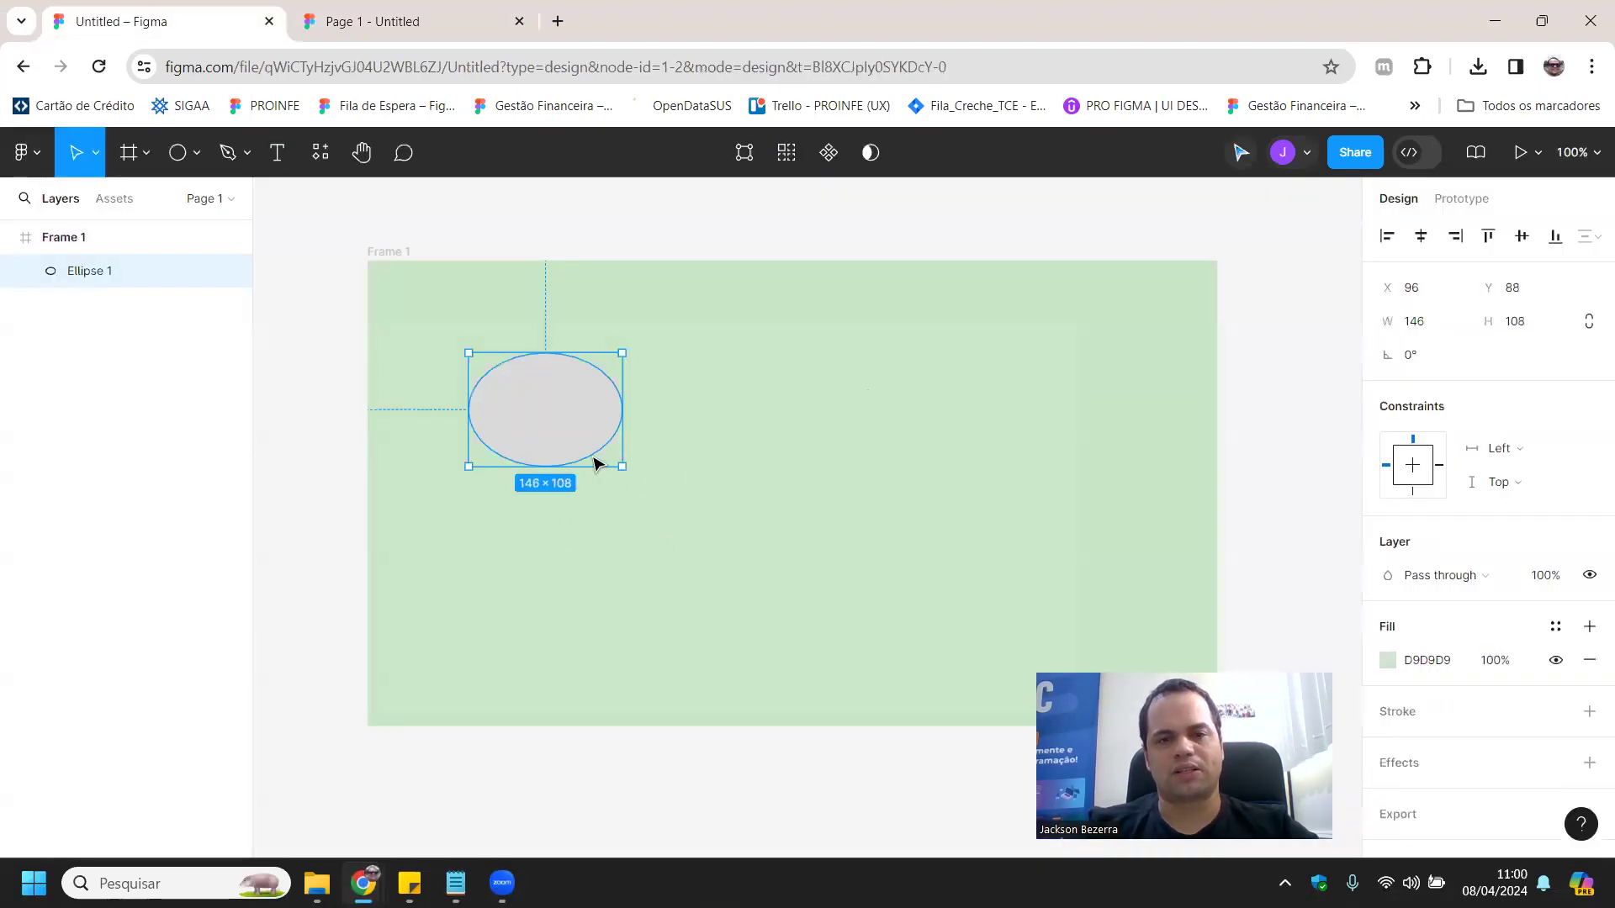
left_click(294, 32)
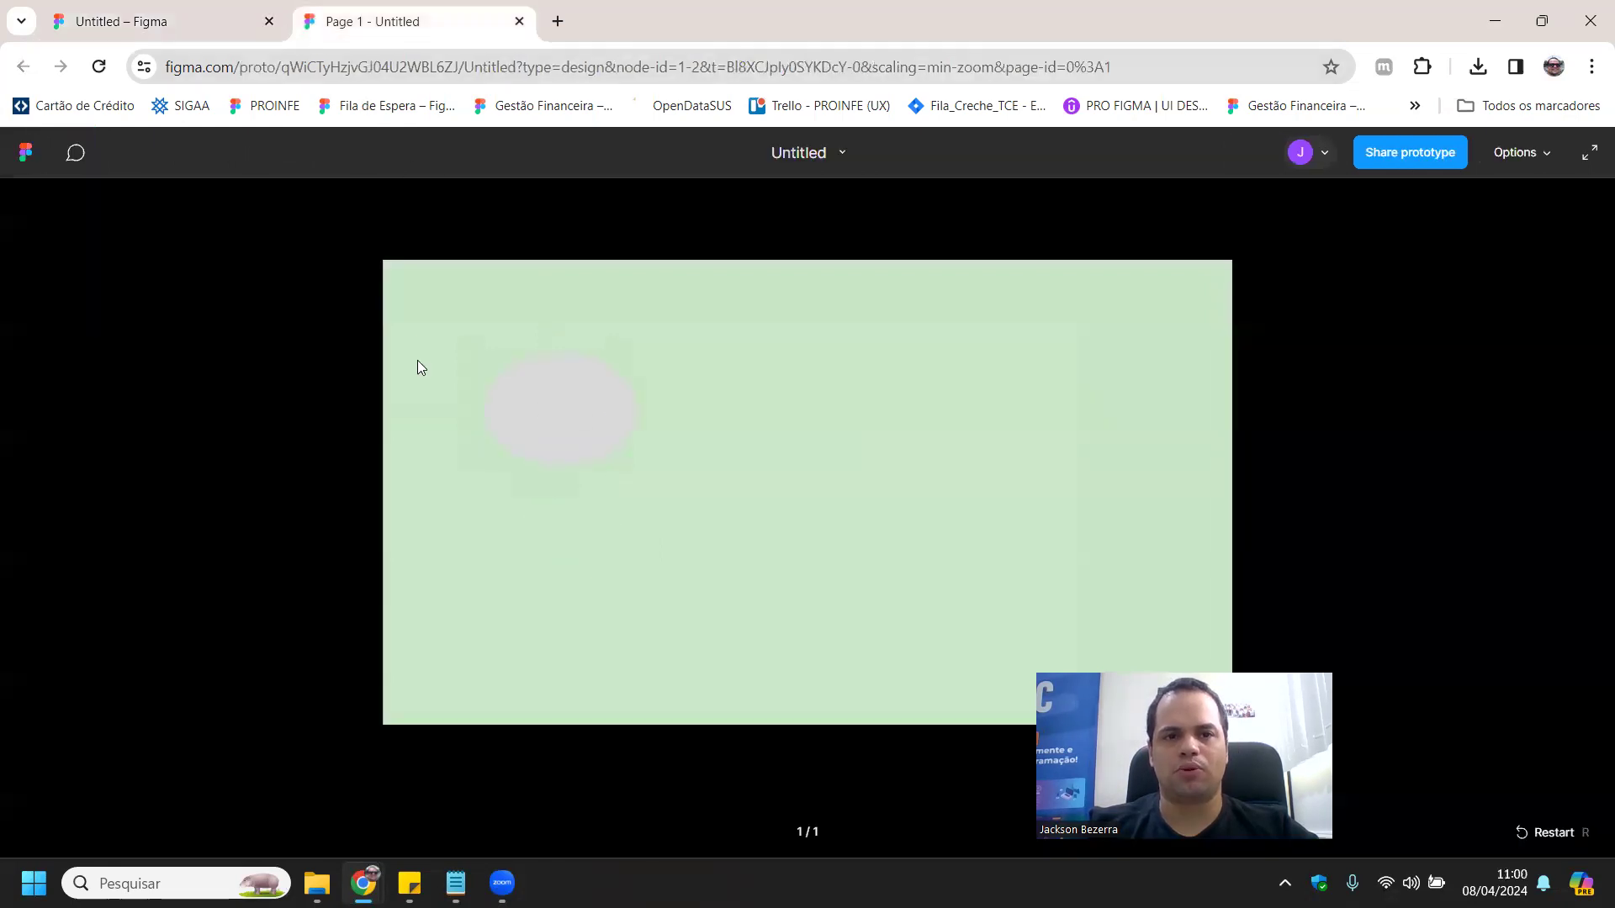
left_click(167, 8)
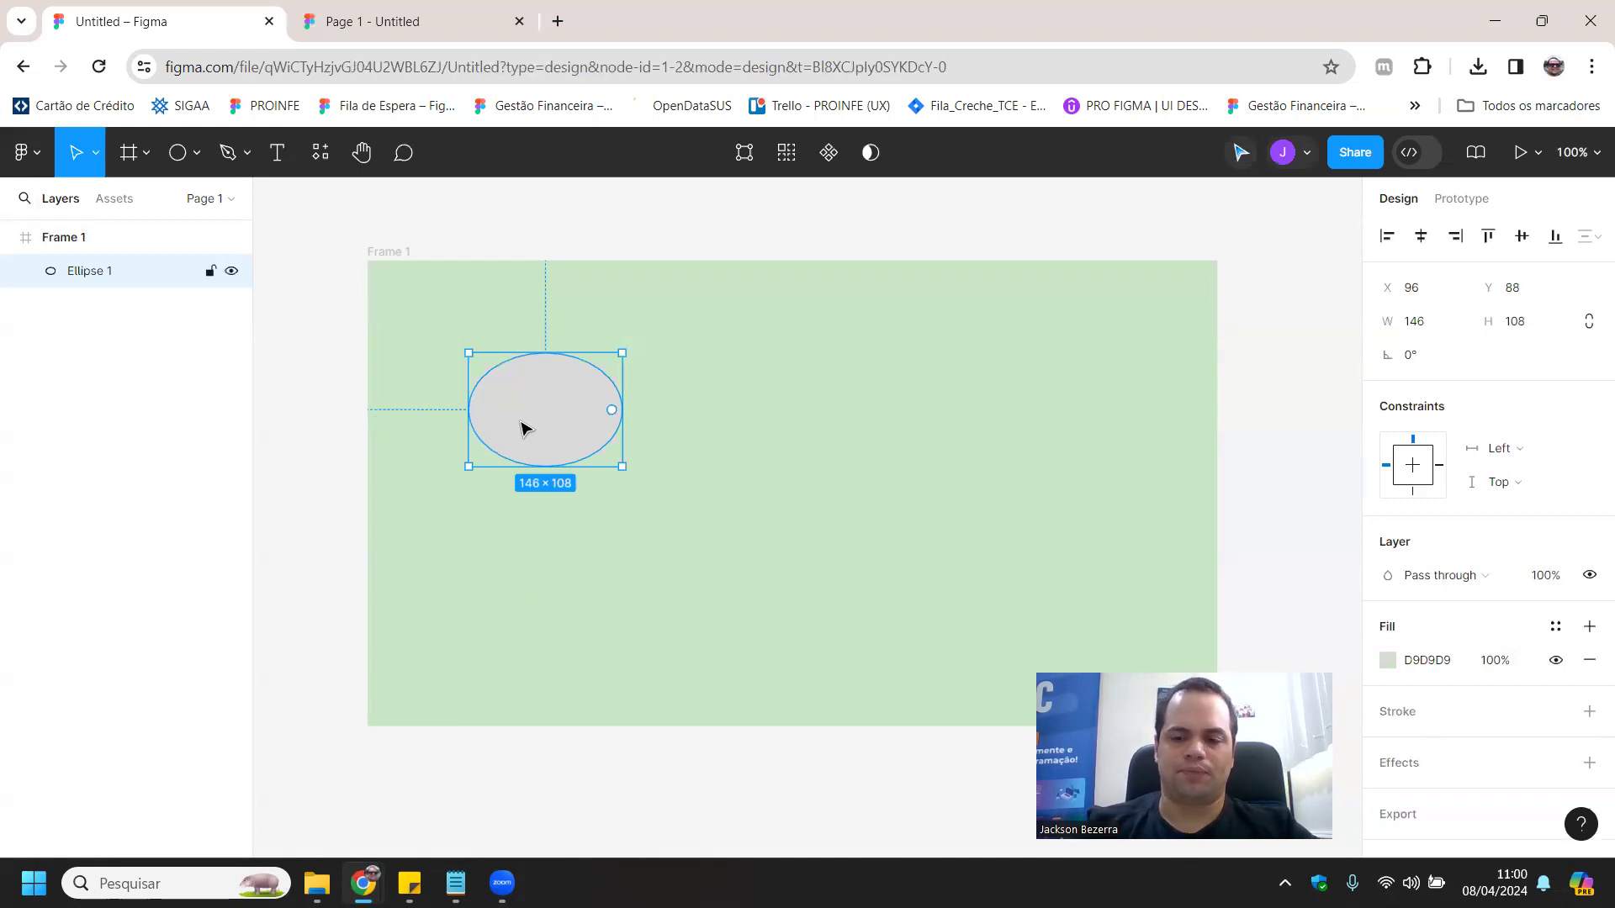
- Delete the ellipse and move the green frame to about X -391, Y -248
key("Delete")
left_click(623, 490)
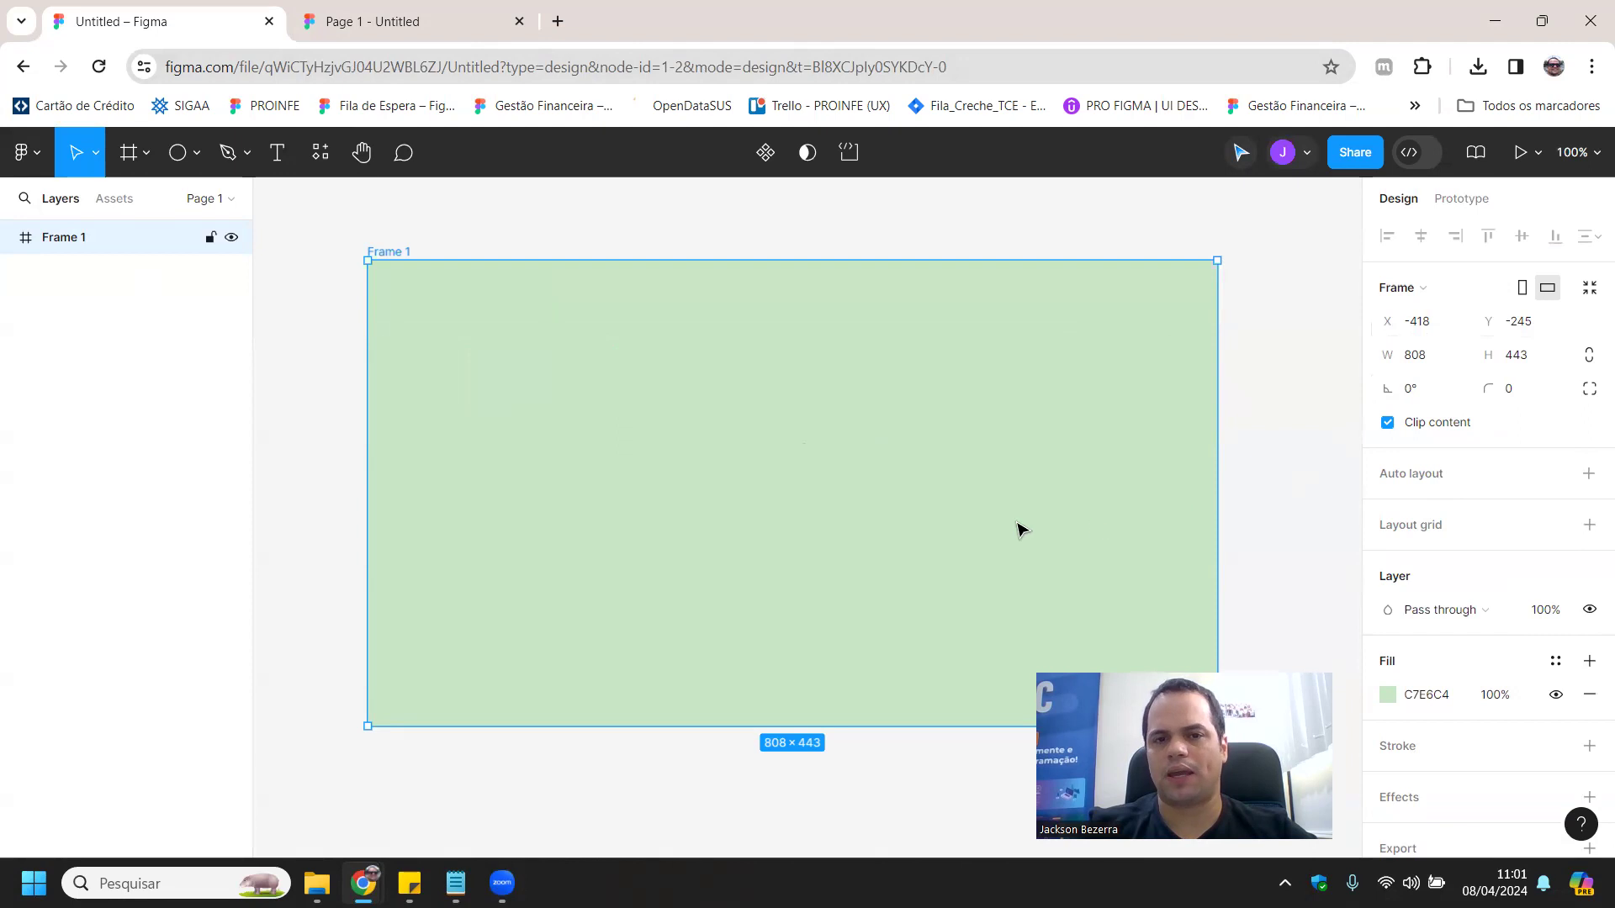
left_click_drag(695, 418, 724, 414)
left_click(1287, 471)
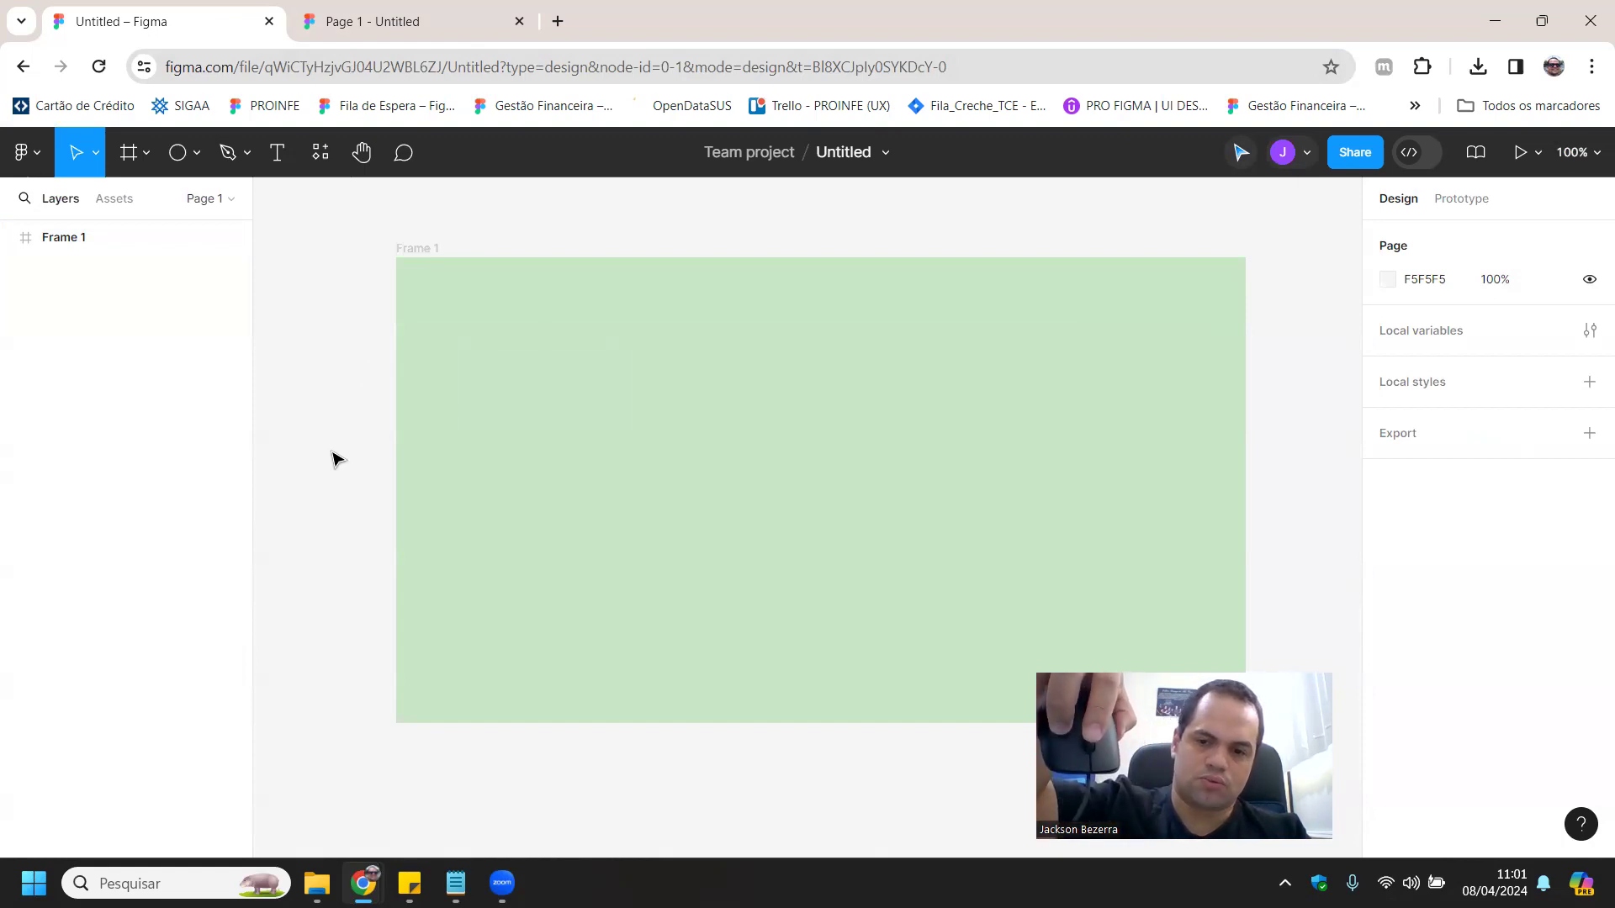
- Zoom the canvas out to about 2%, select the frame and zoom back in on it to about 421%
scroll(332, 458, "down", 4)
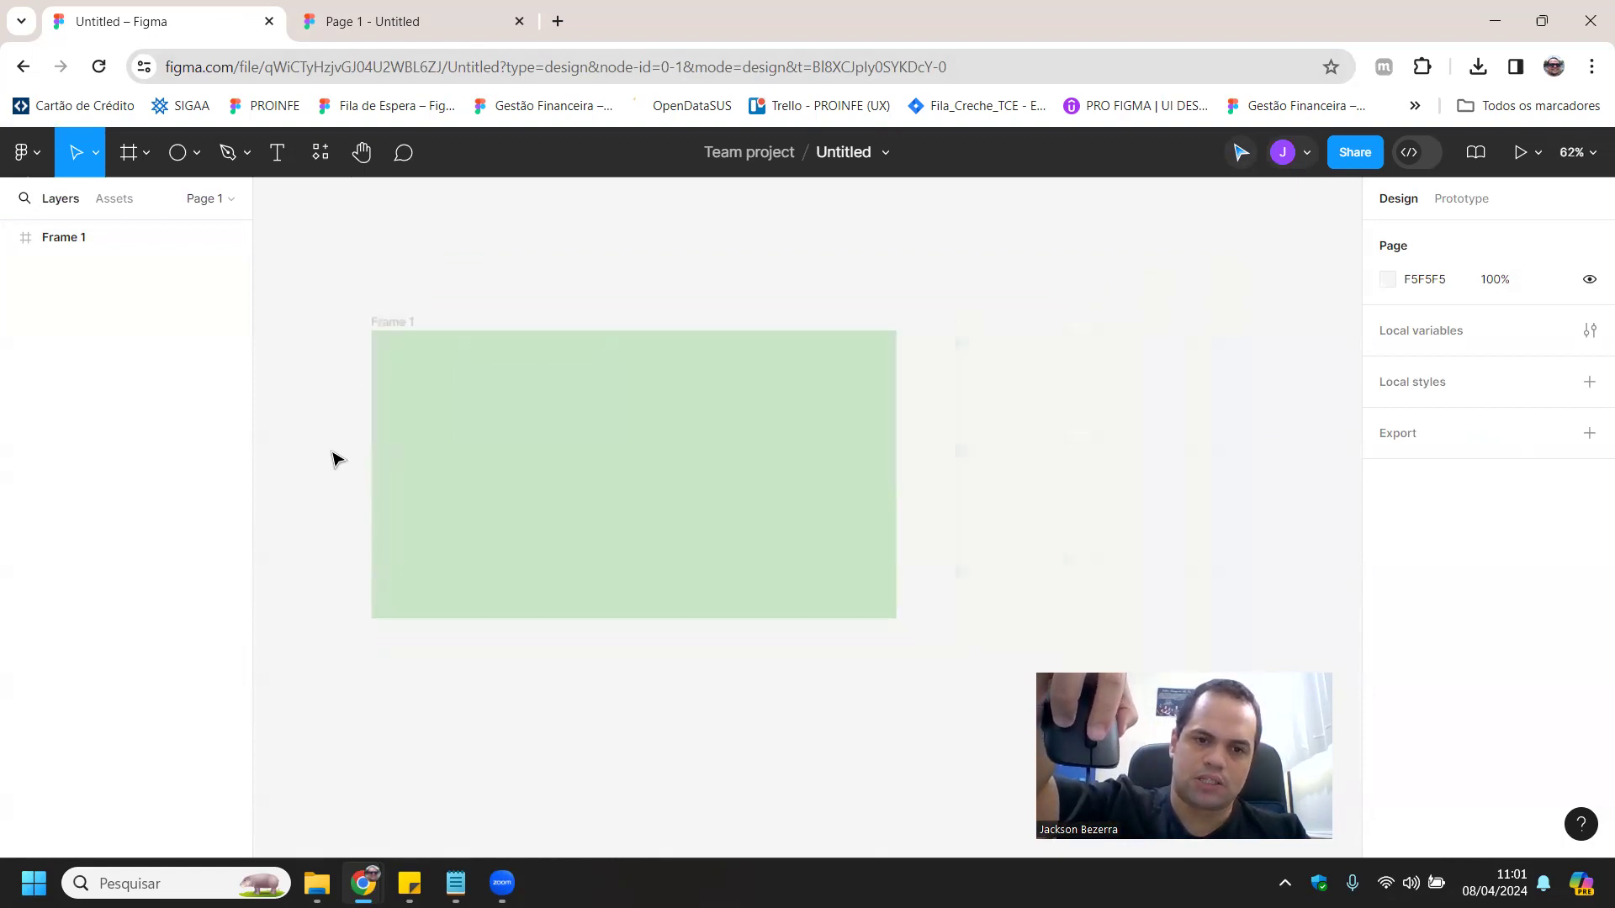
scroll(332, 458, "down", 10)
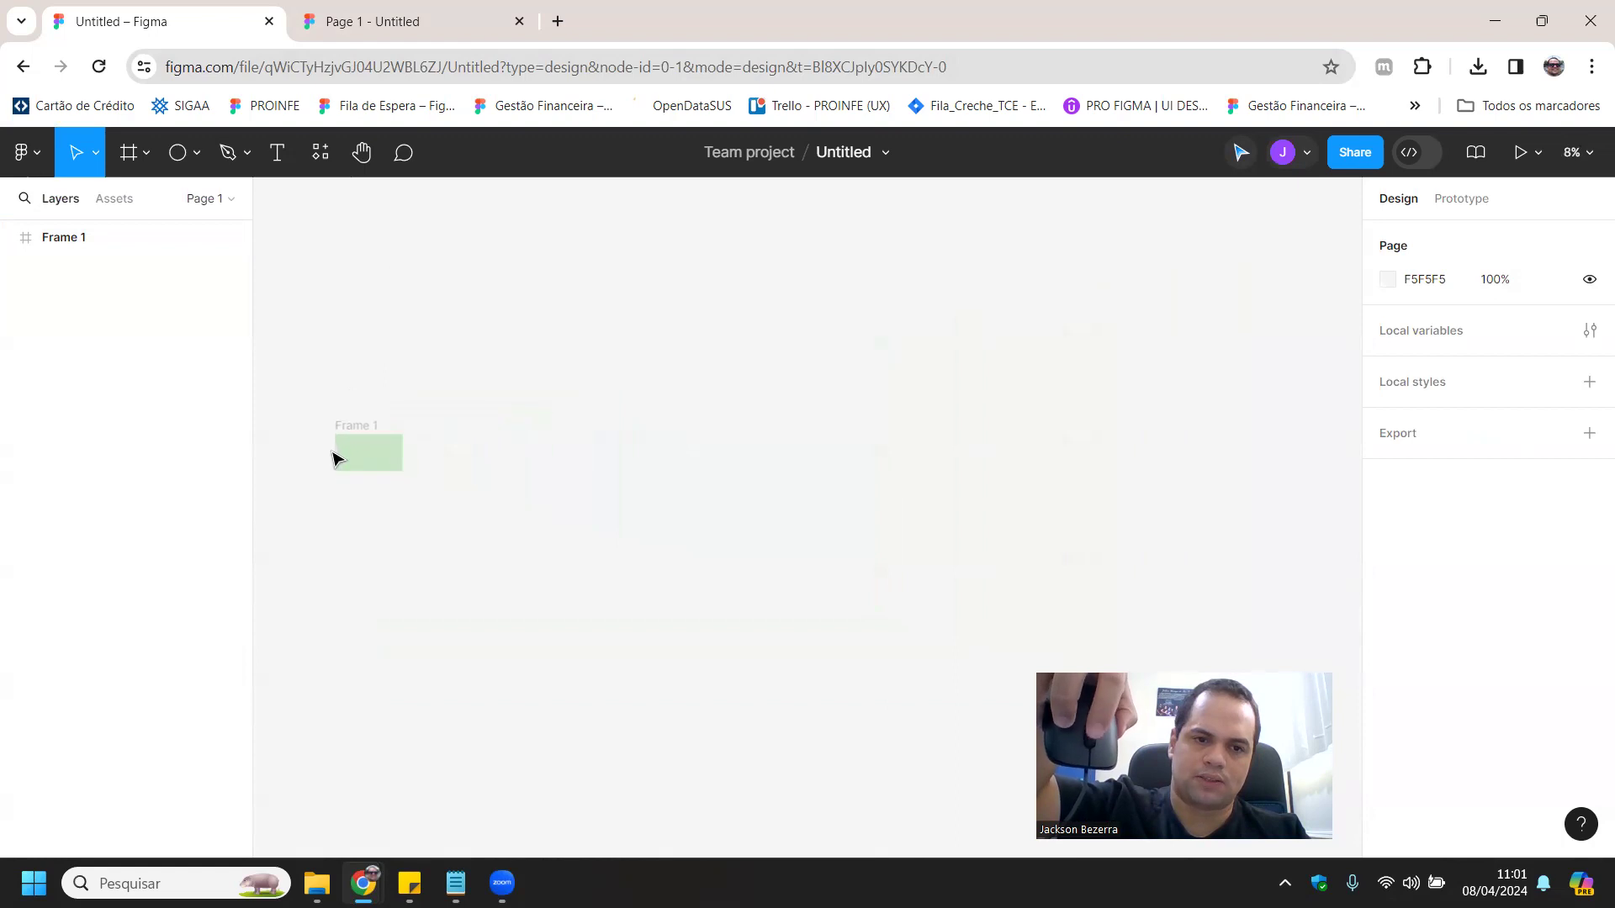
scroll(332, 459, "down", 5)
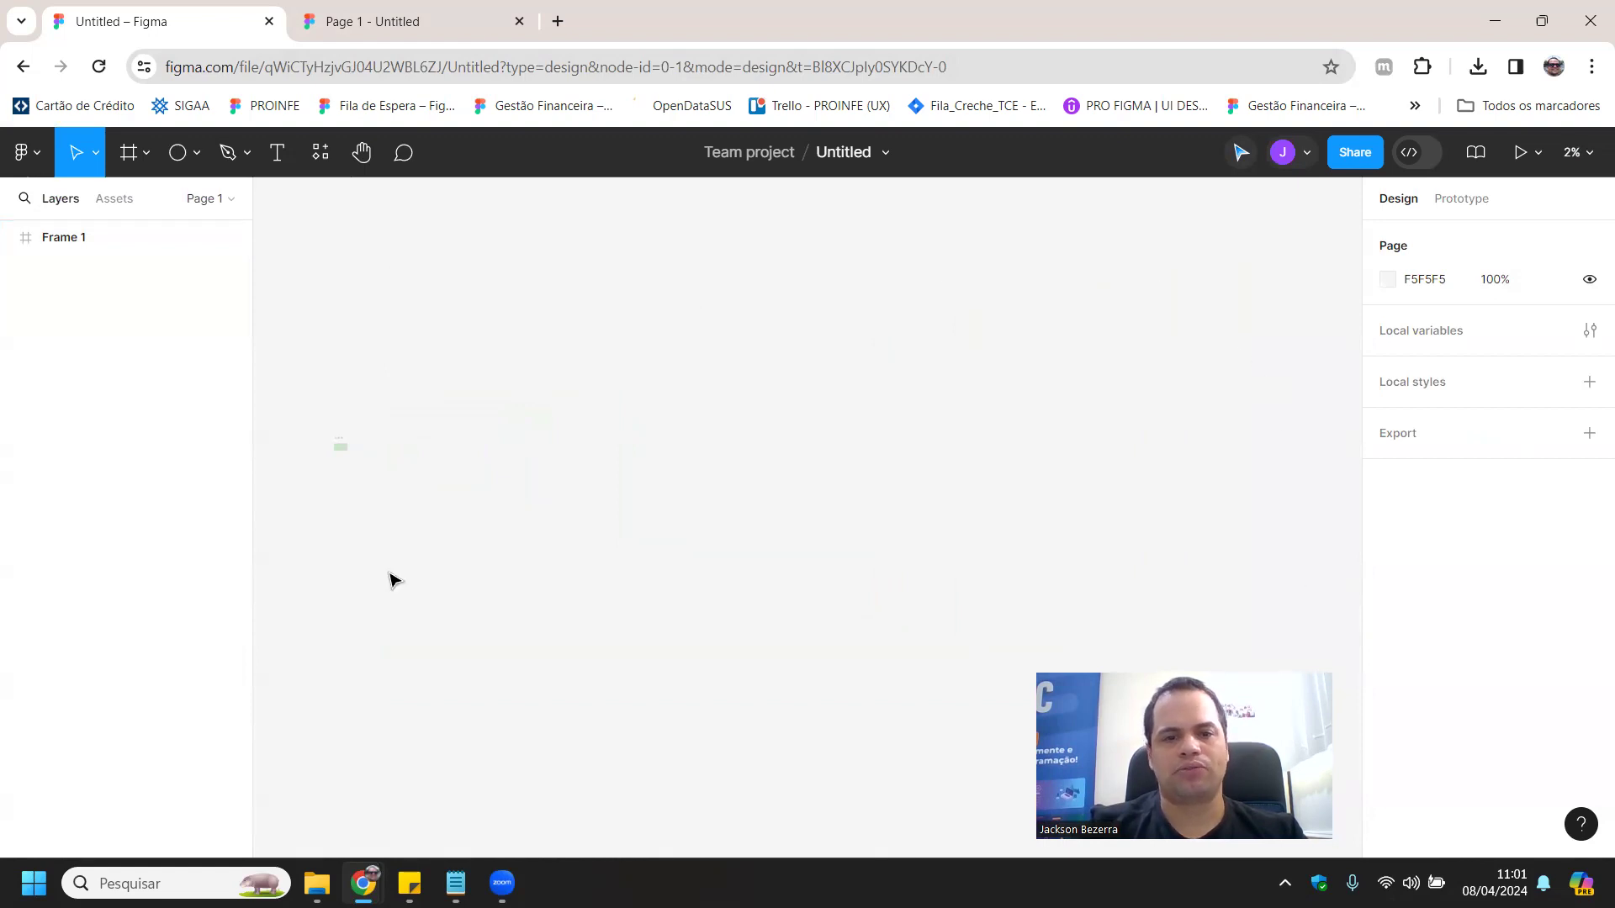
left_click(339, 444)
left_click(437, 494)
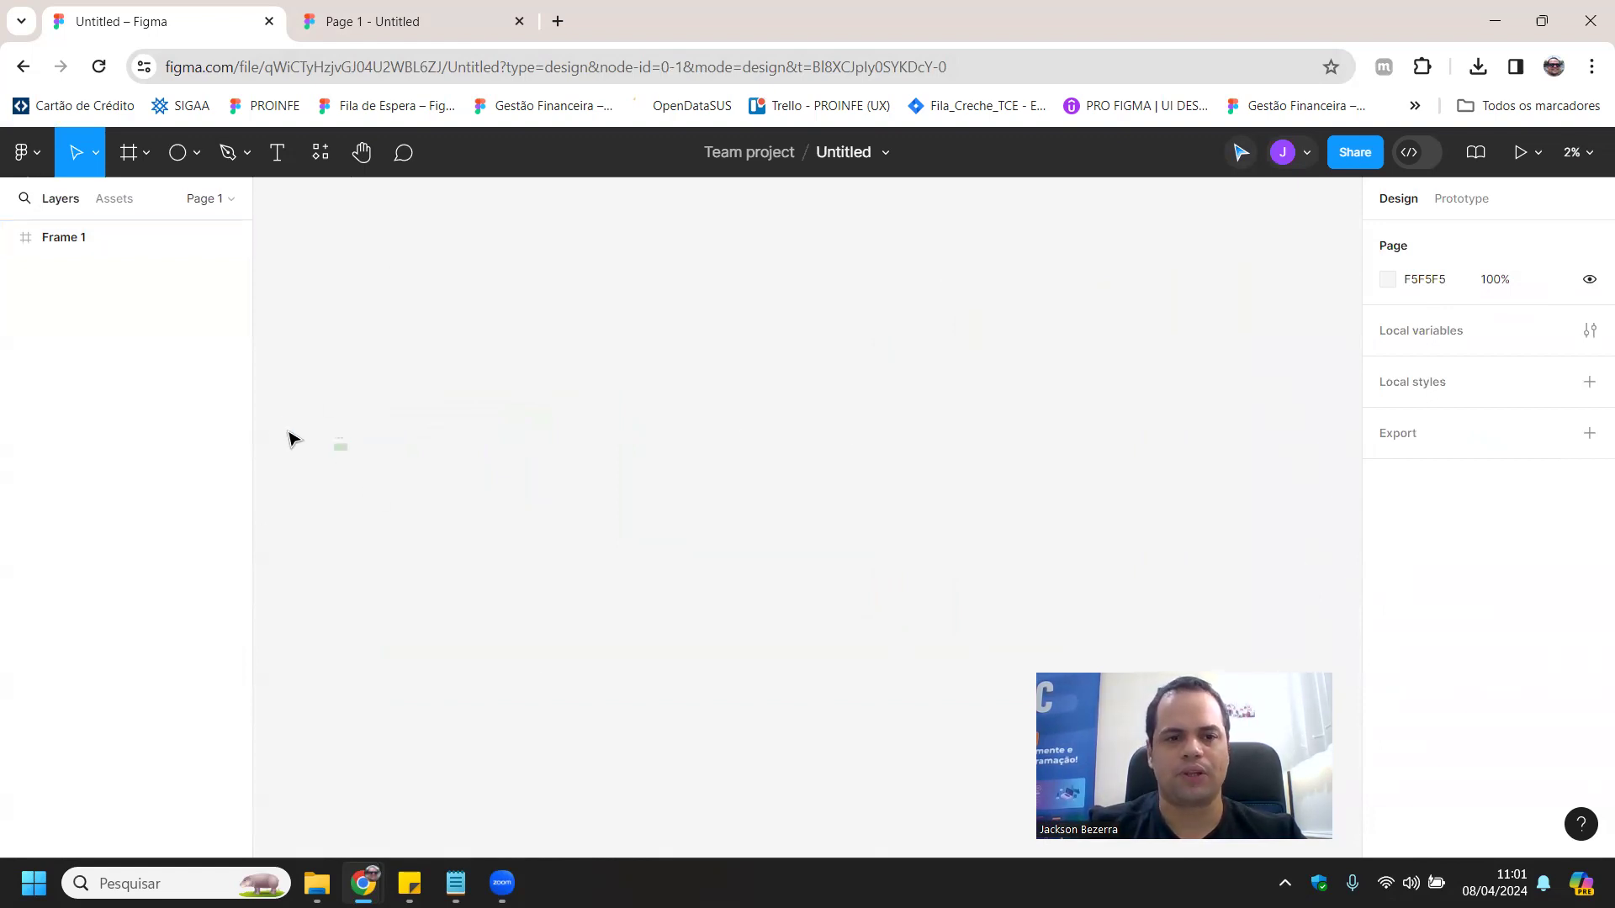
left_click(338, 449)
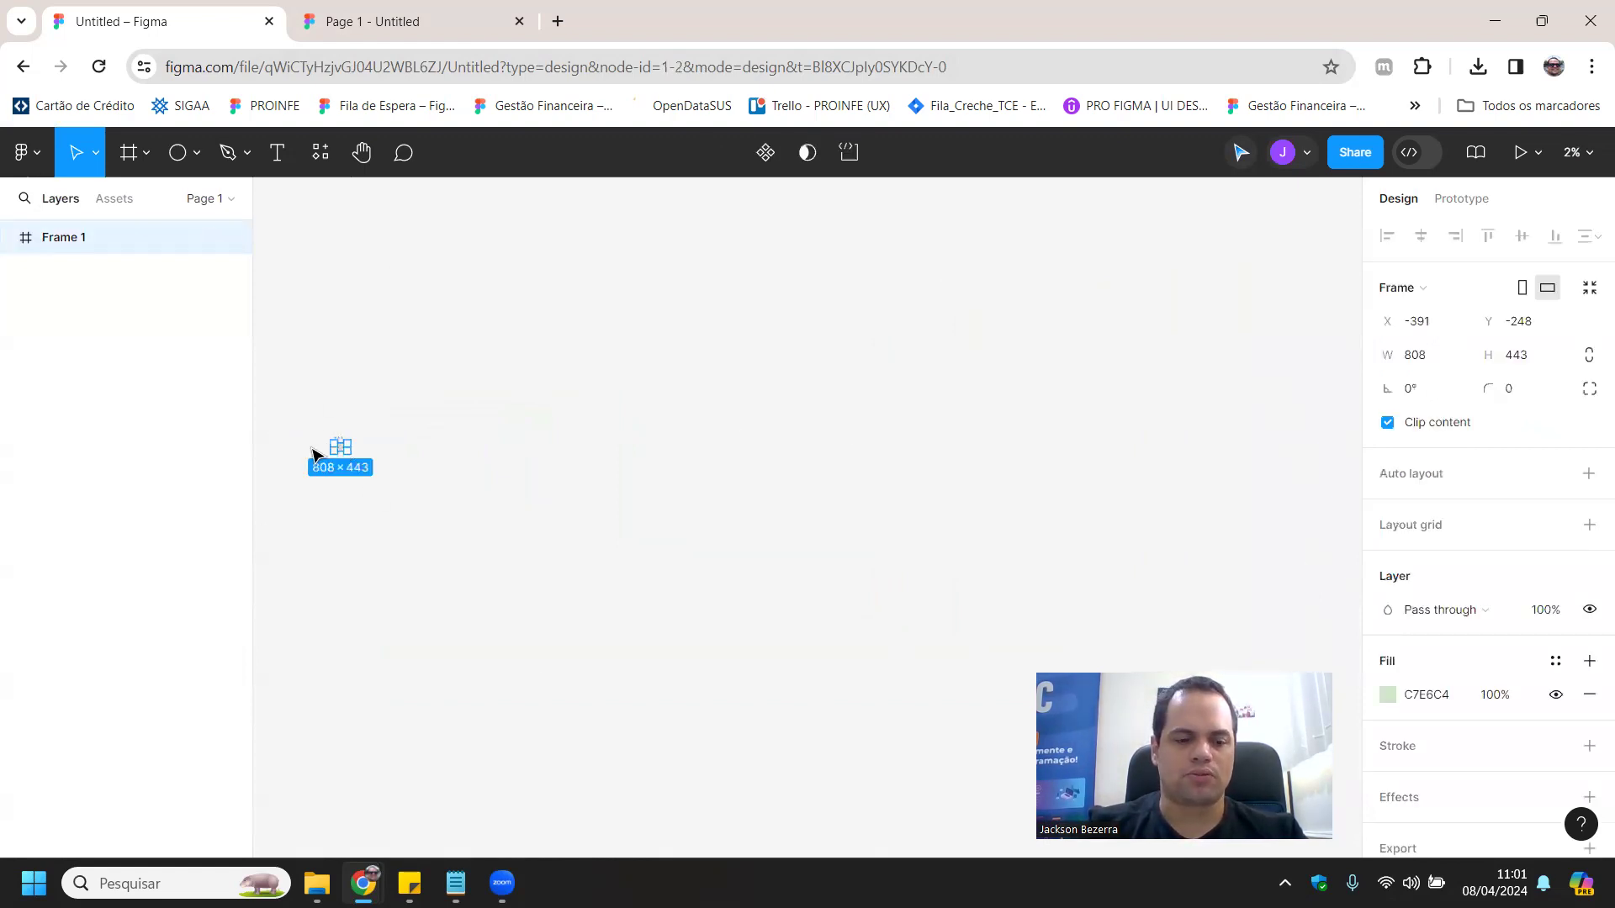
scroll(308, 522, "up", 2)
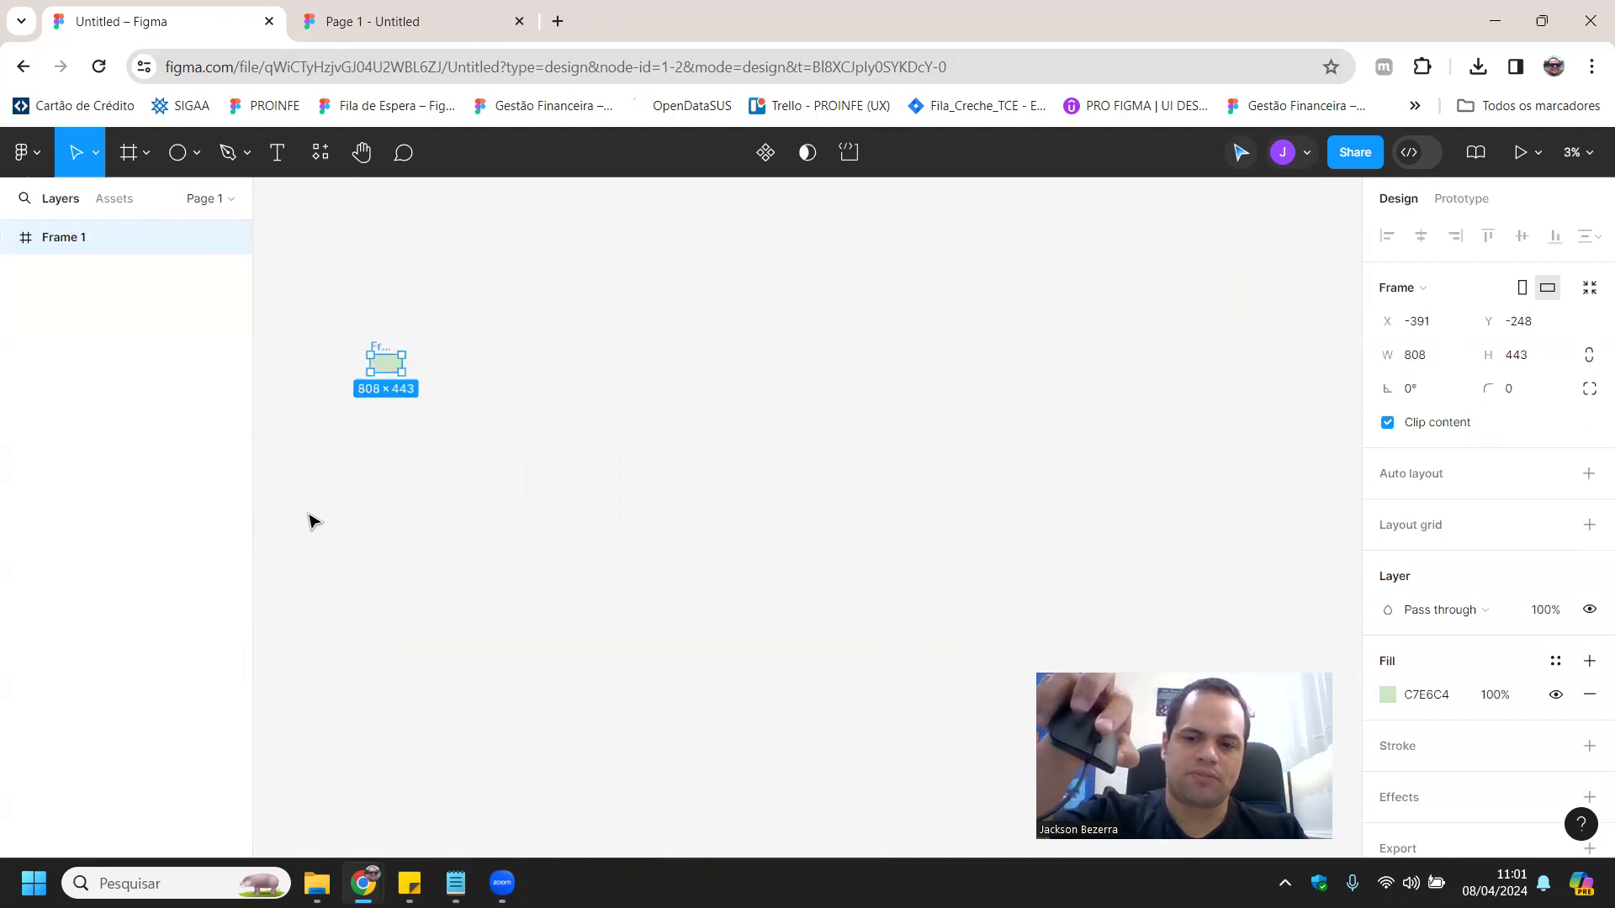
scroll(362, 404, "up", 10)
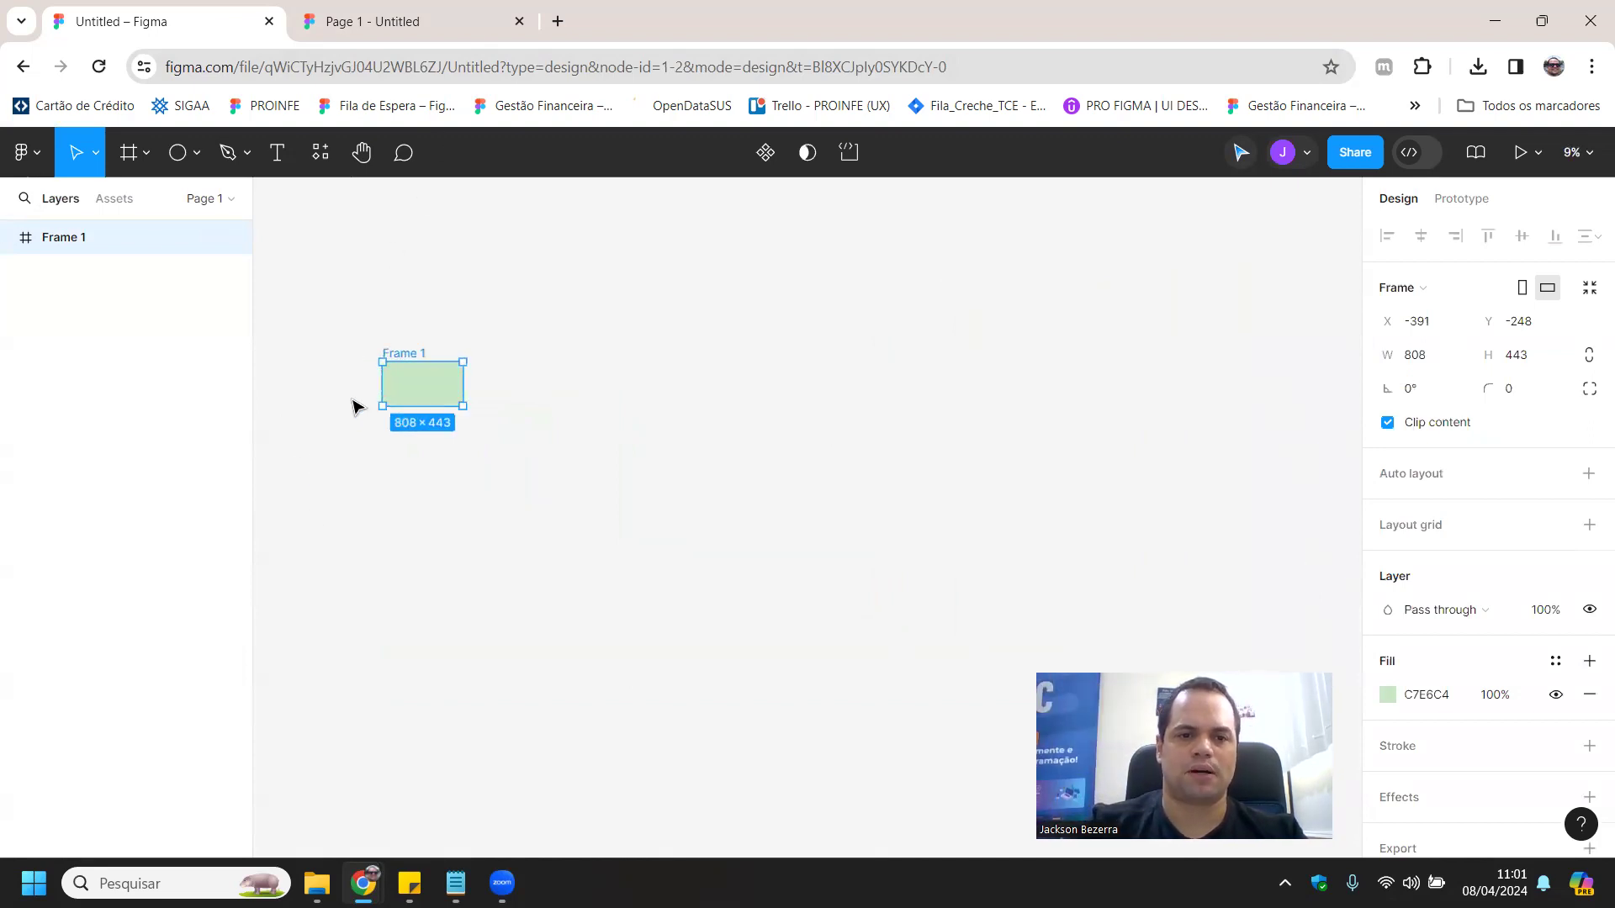
scroll(469, 346, "up", 15)
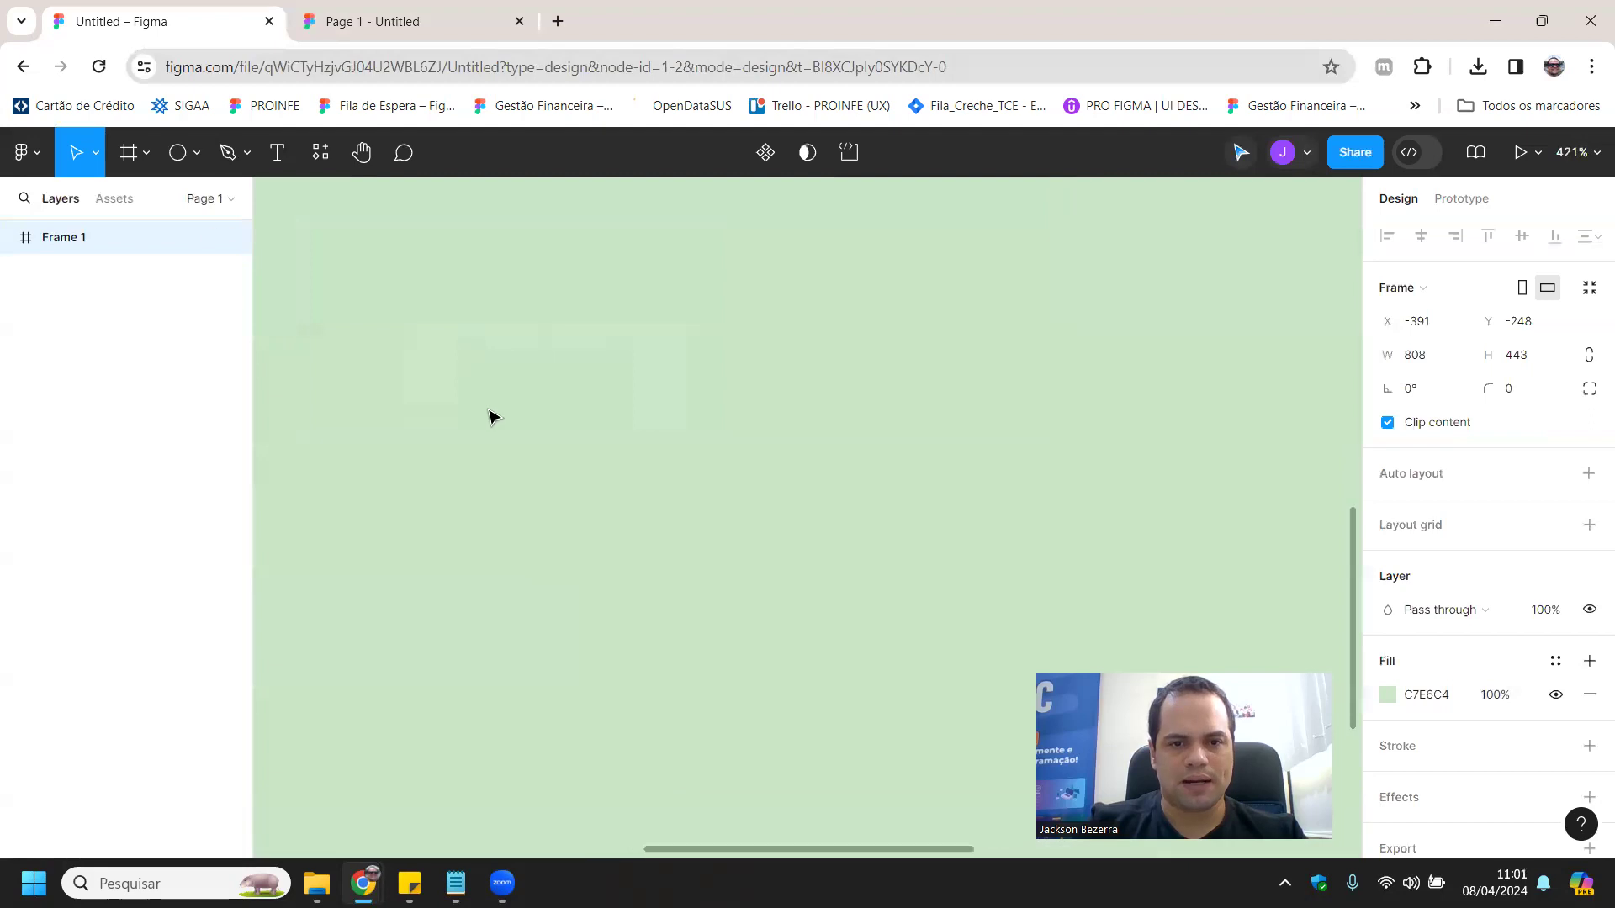
- Zoom the canvas in to the maximum 25600% and back out to about 69%
scroll(546, 415, "up", 2)
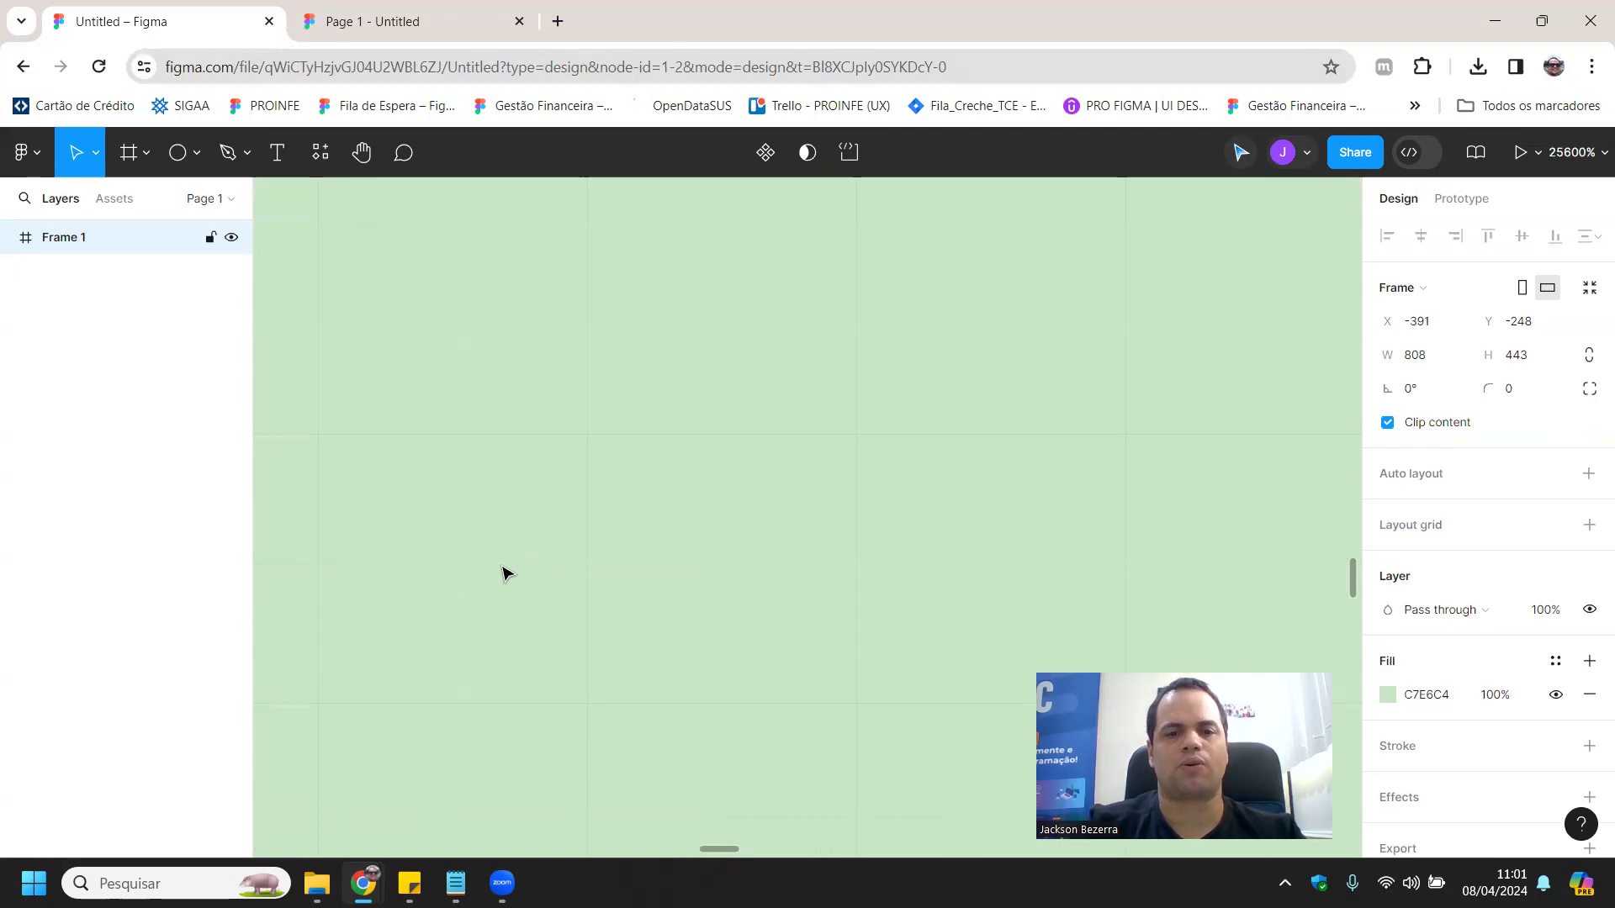
scroll(509, 551, "down", 9)
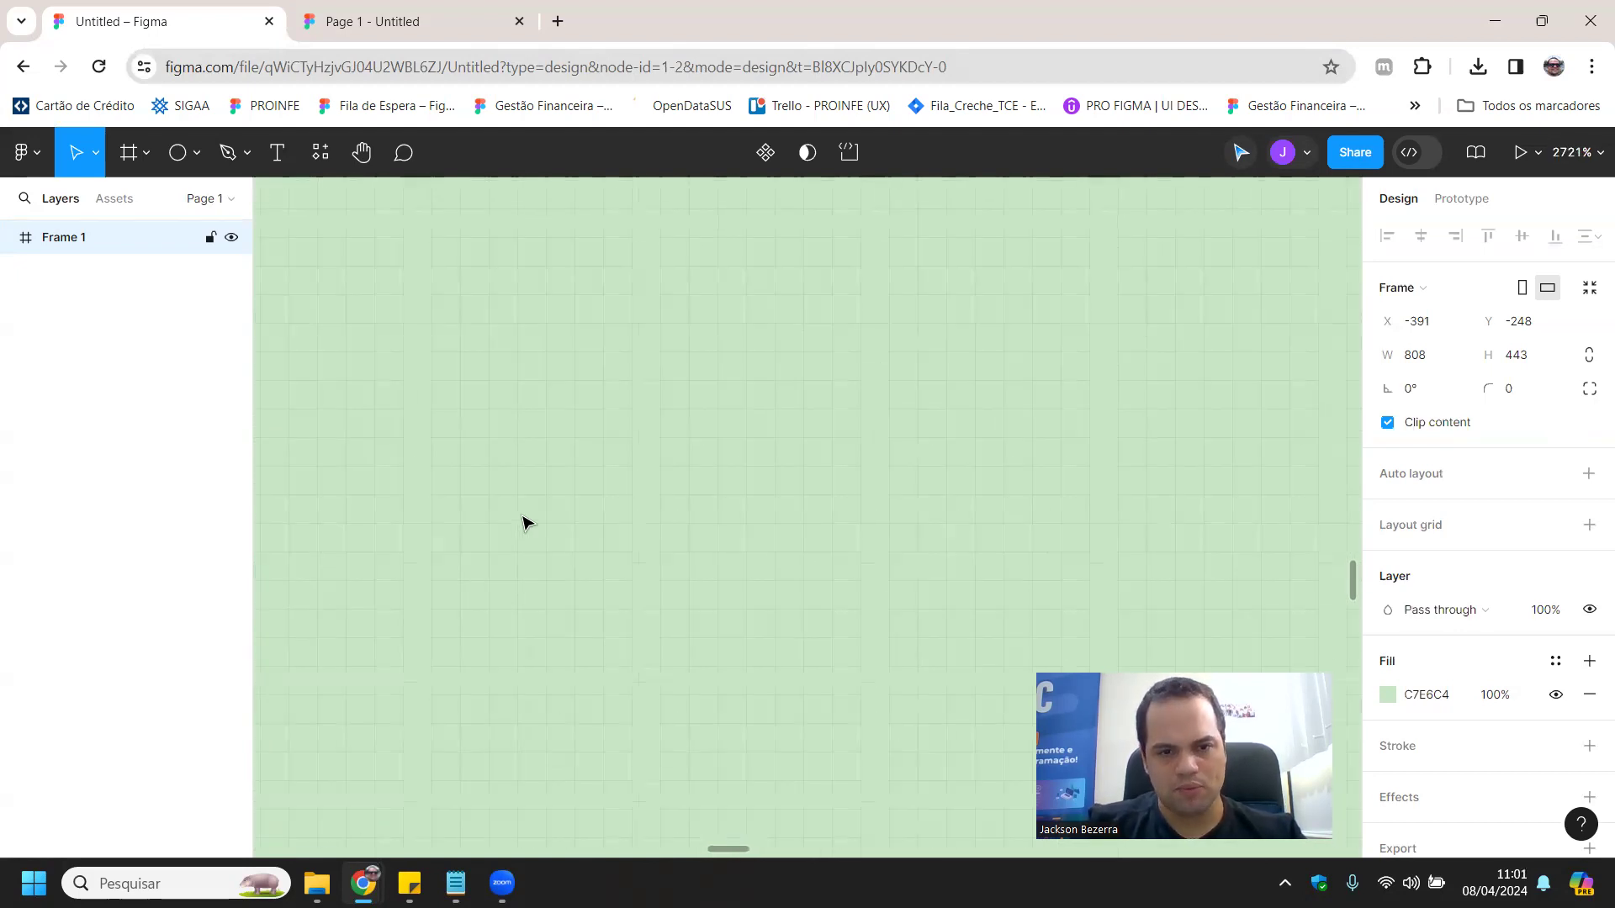
scroll(602, 471, "down", 9)
scroll(443, 367, "up", 3)
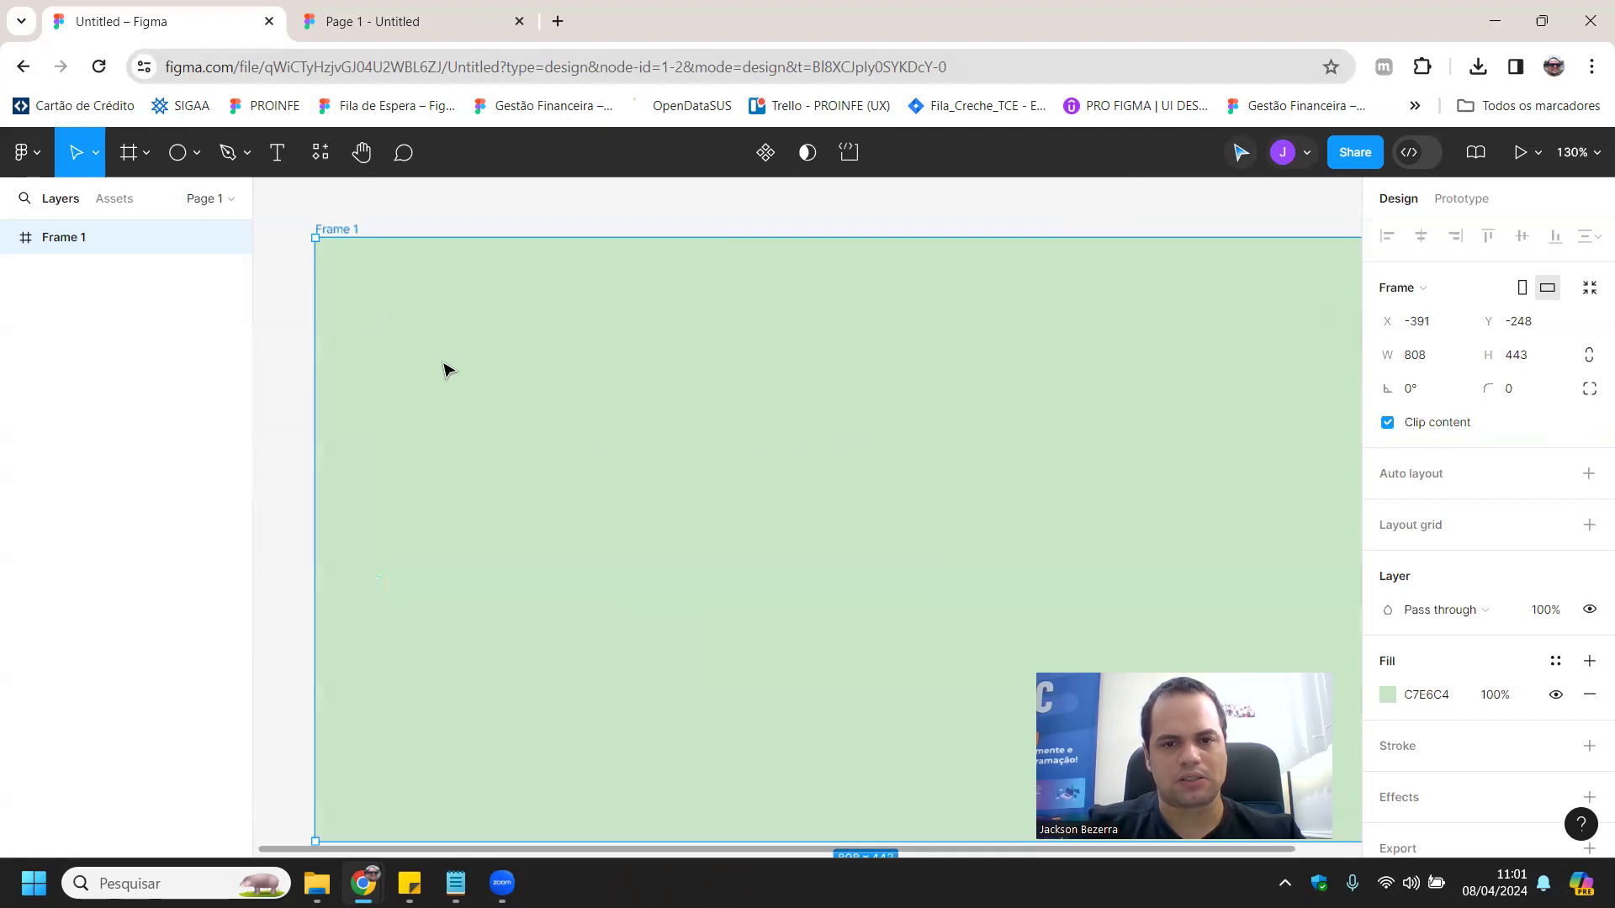
scroll(470, 407, "down", 3)
scroll(469, 407, "up", 2)
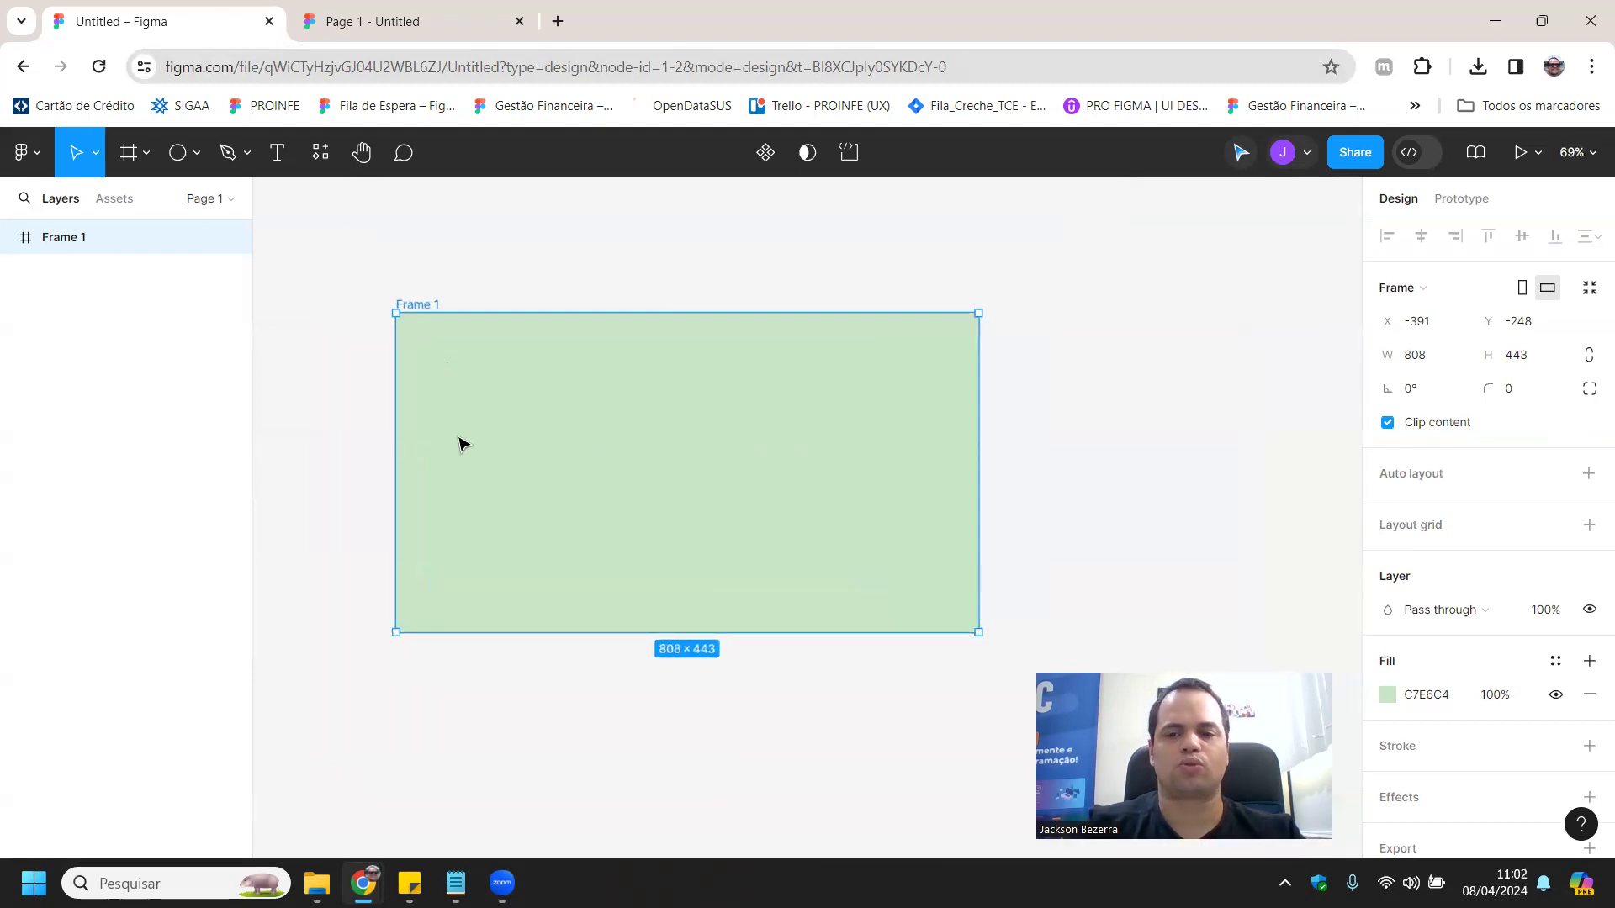
- Move the green frame to about X -303, Y -302 and deselect it
left_click(306, 462)
left_click(546, 400)
scroll(546, 399, "left", 2)
left_click(1072, 441)
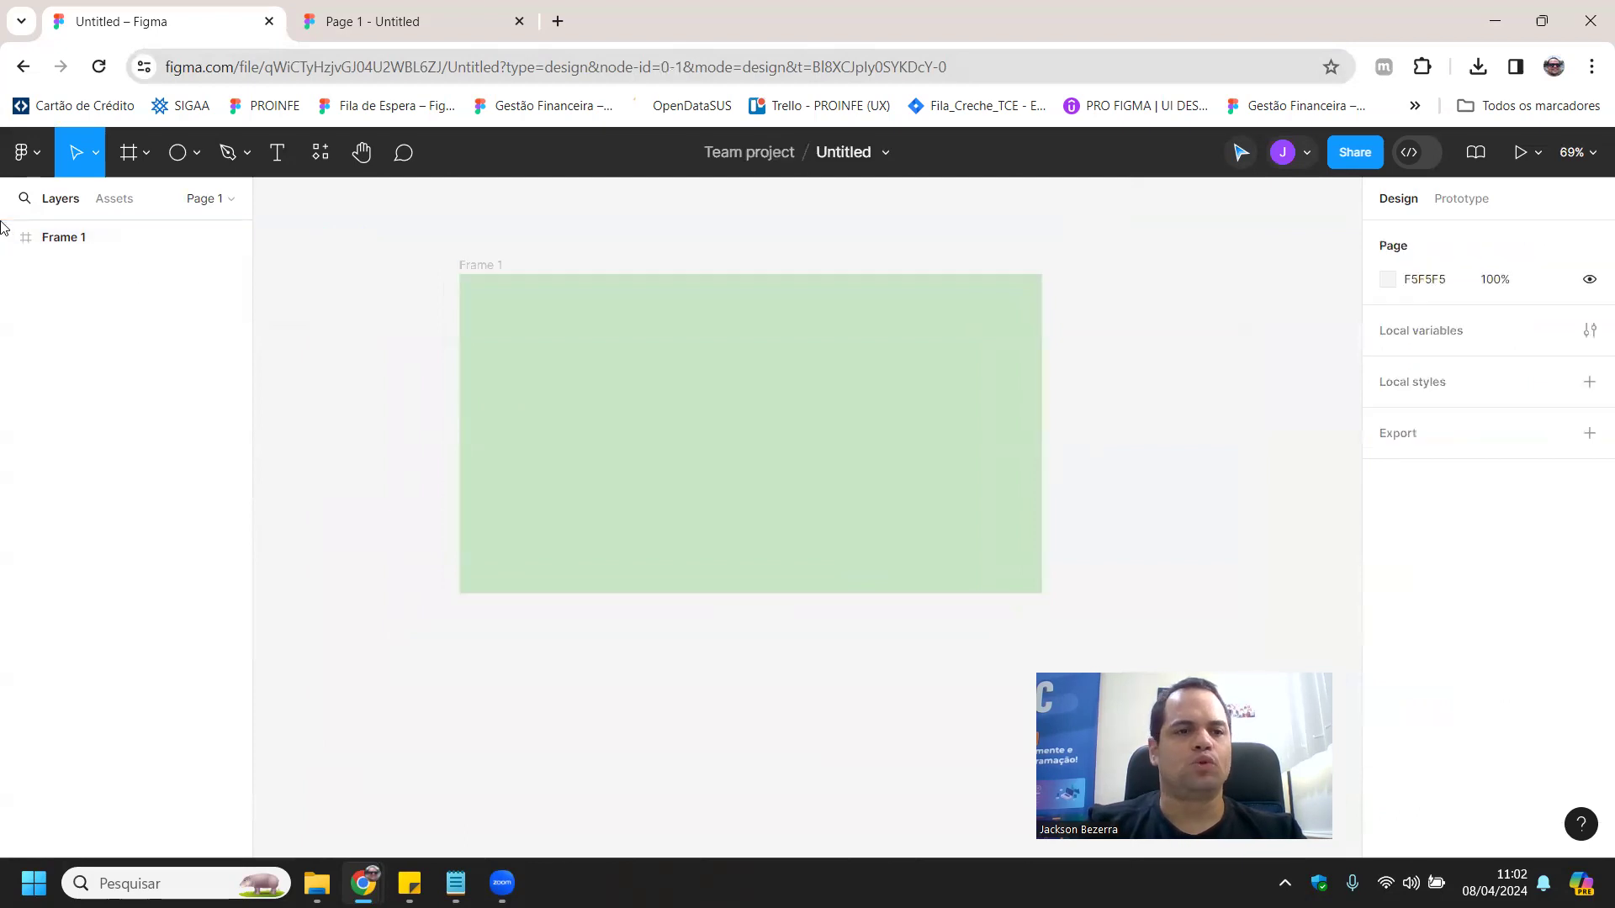
left_click(98, 155)
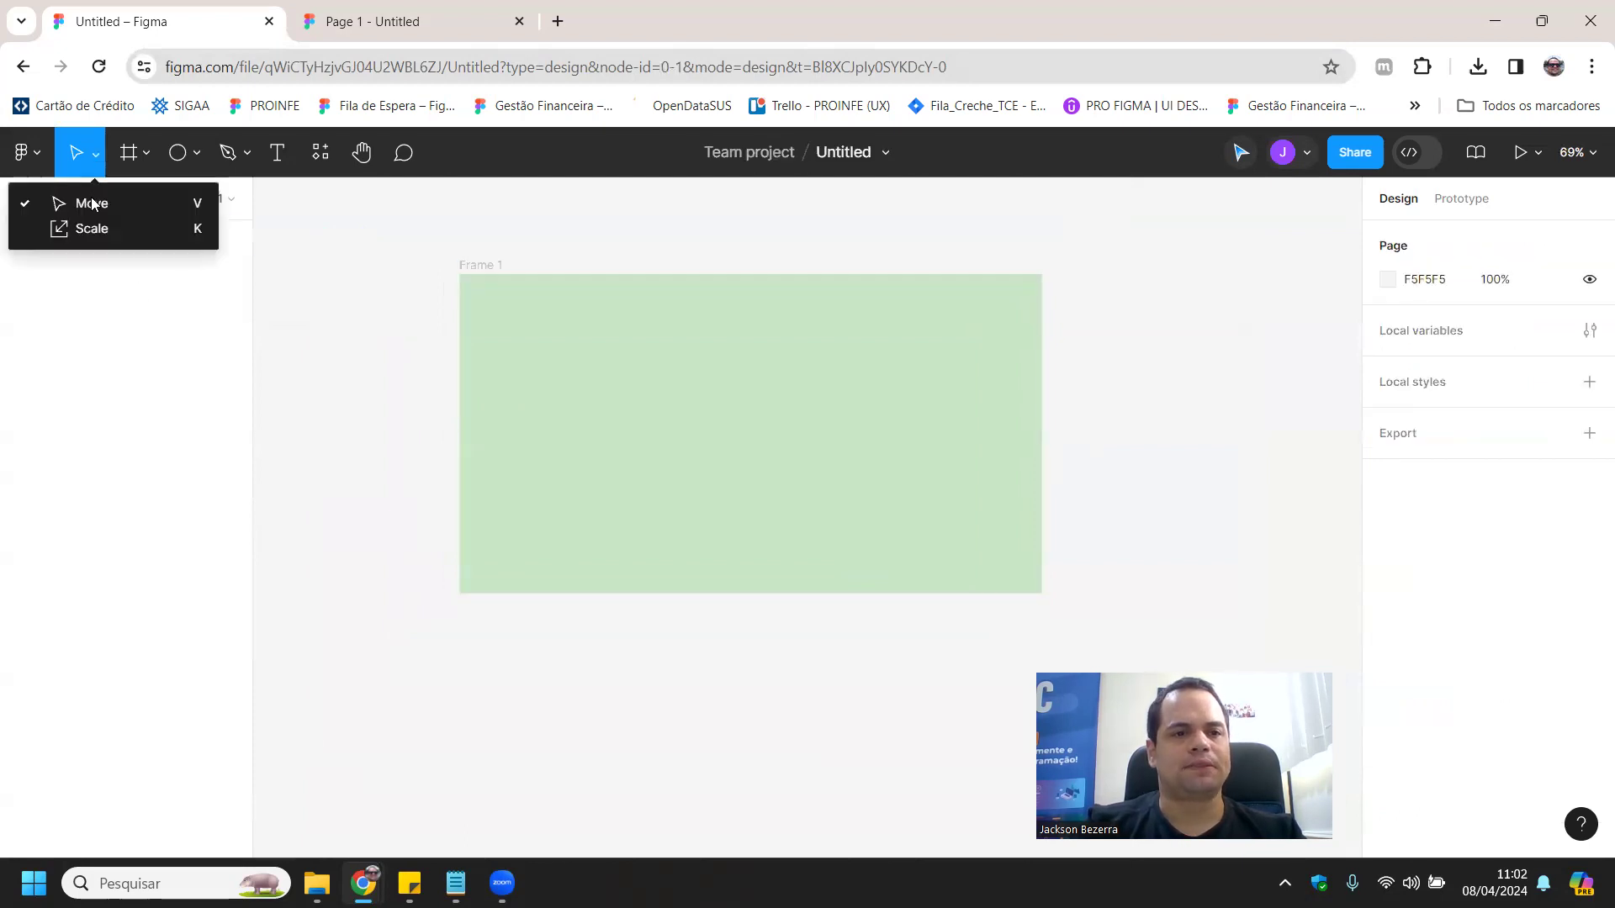
left_click(146, 153)
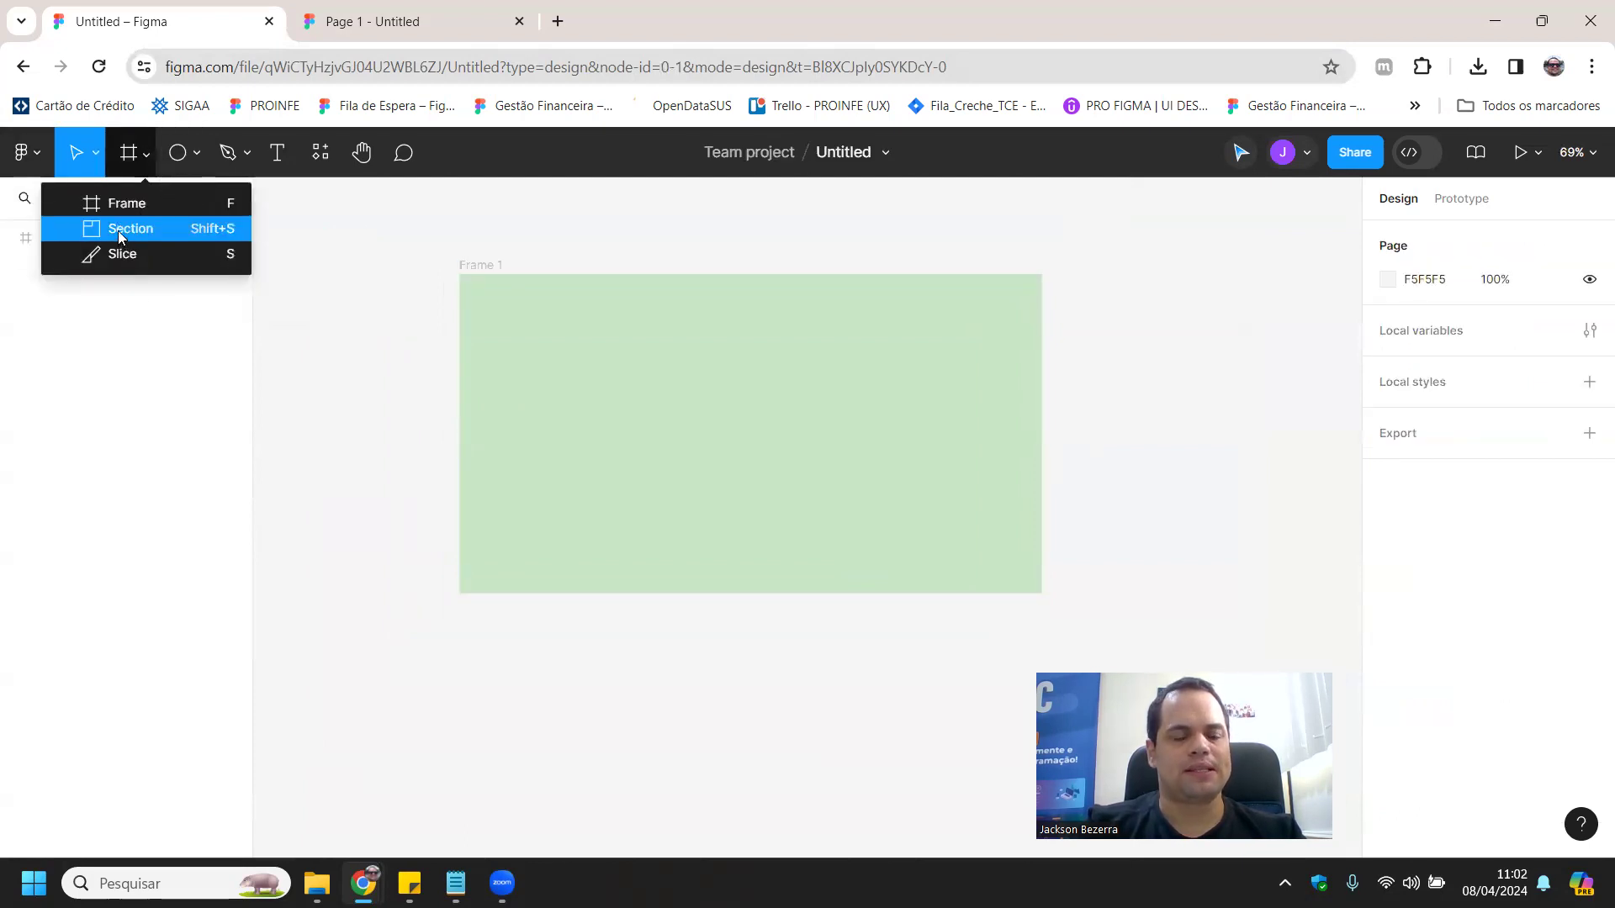
left_click(481, 268)
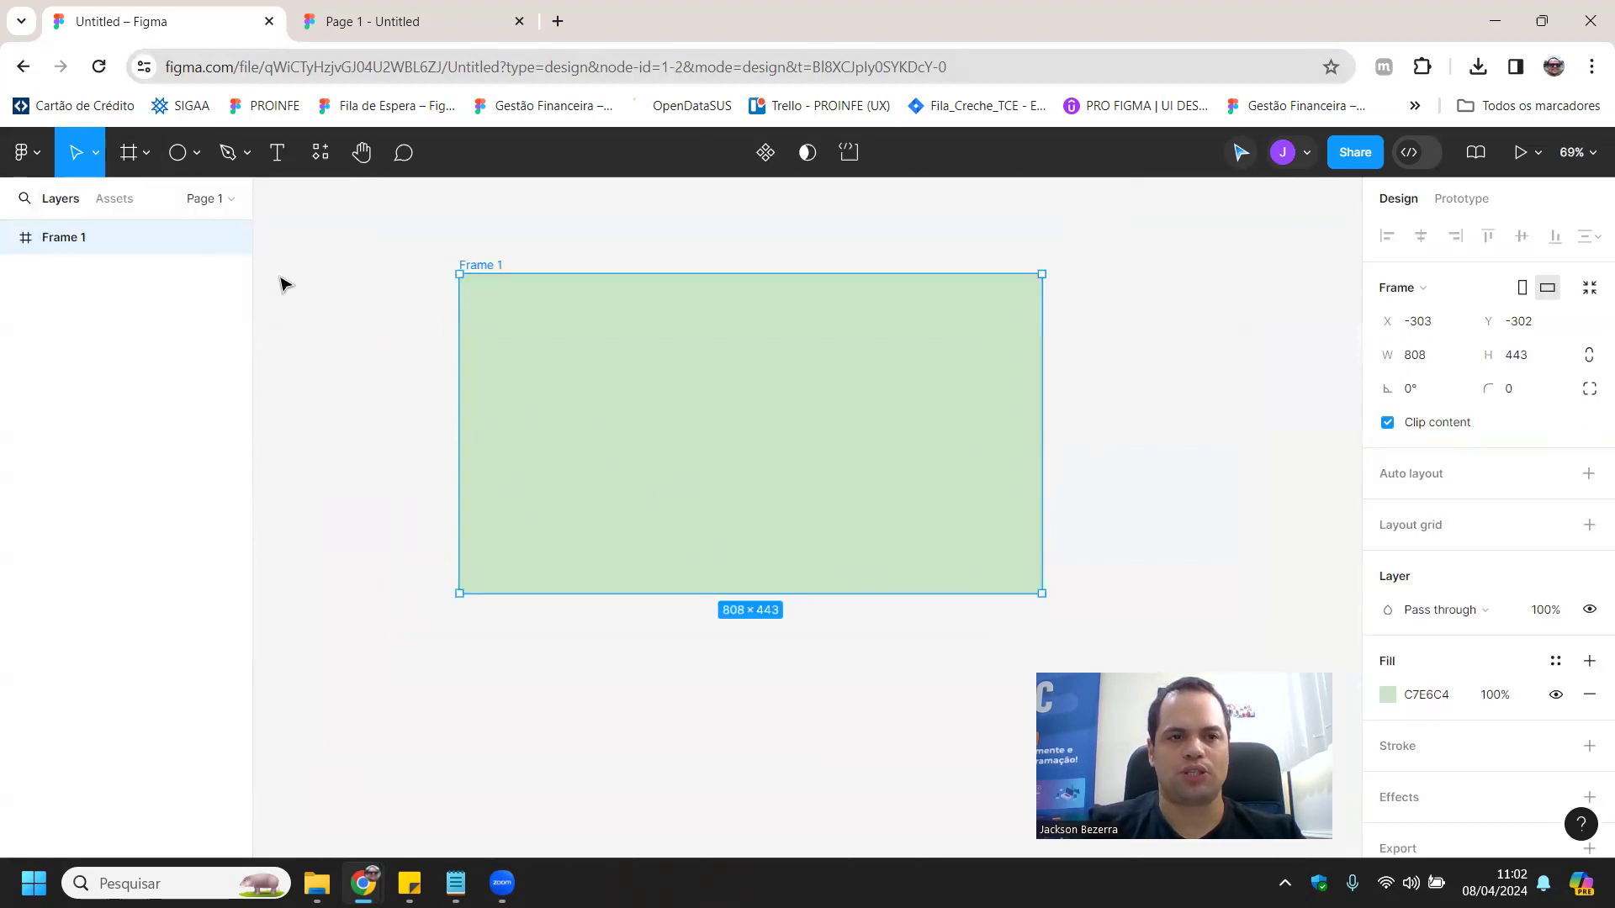
left_click(145, 153)
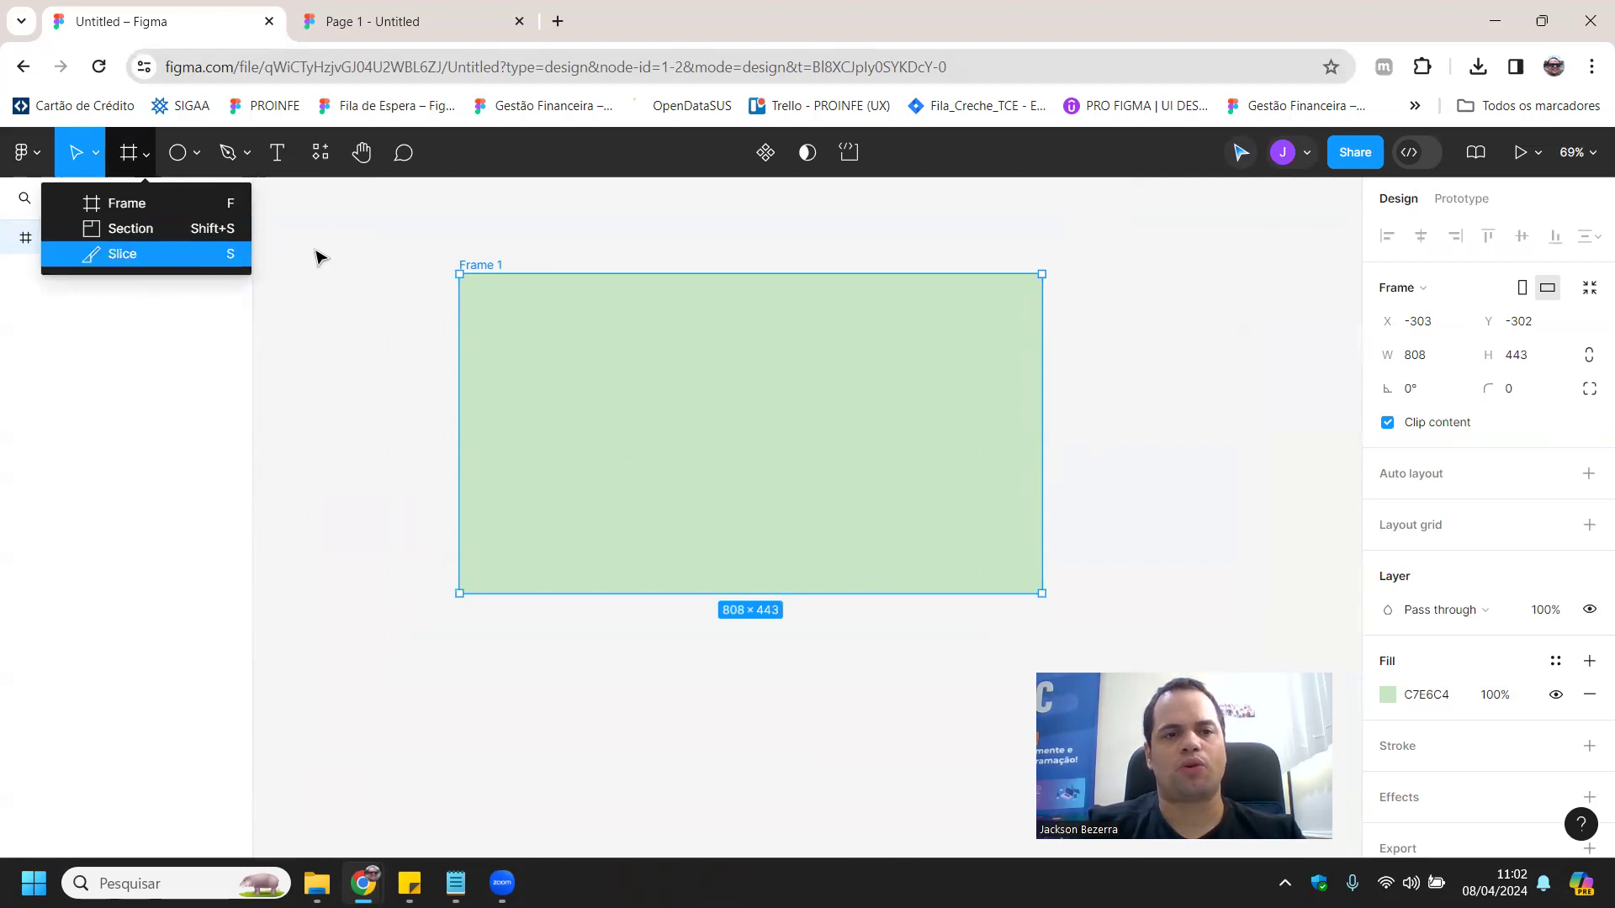
- Draw a rectangle about 169 × 114 inside the green frame and move it to about X 203, Y 82
left_click(191, 165)
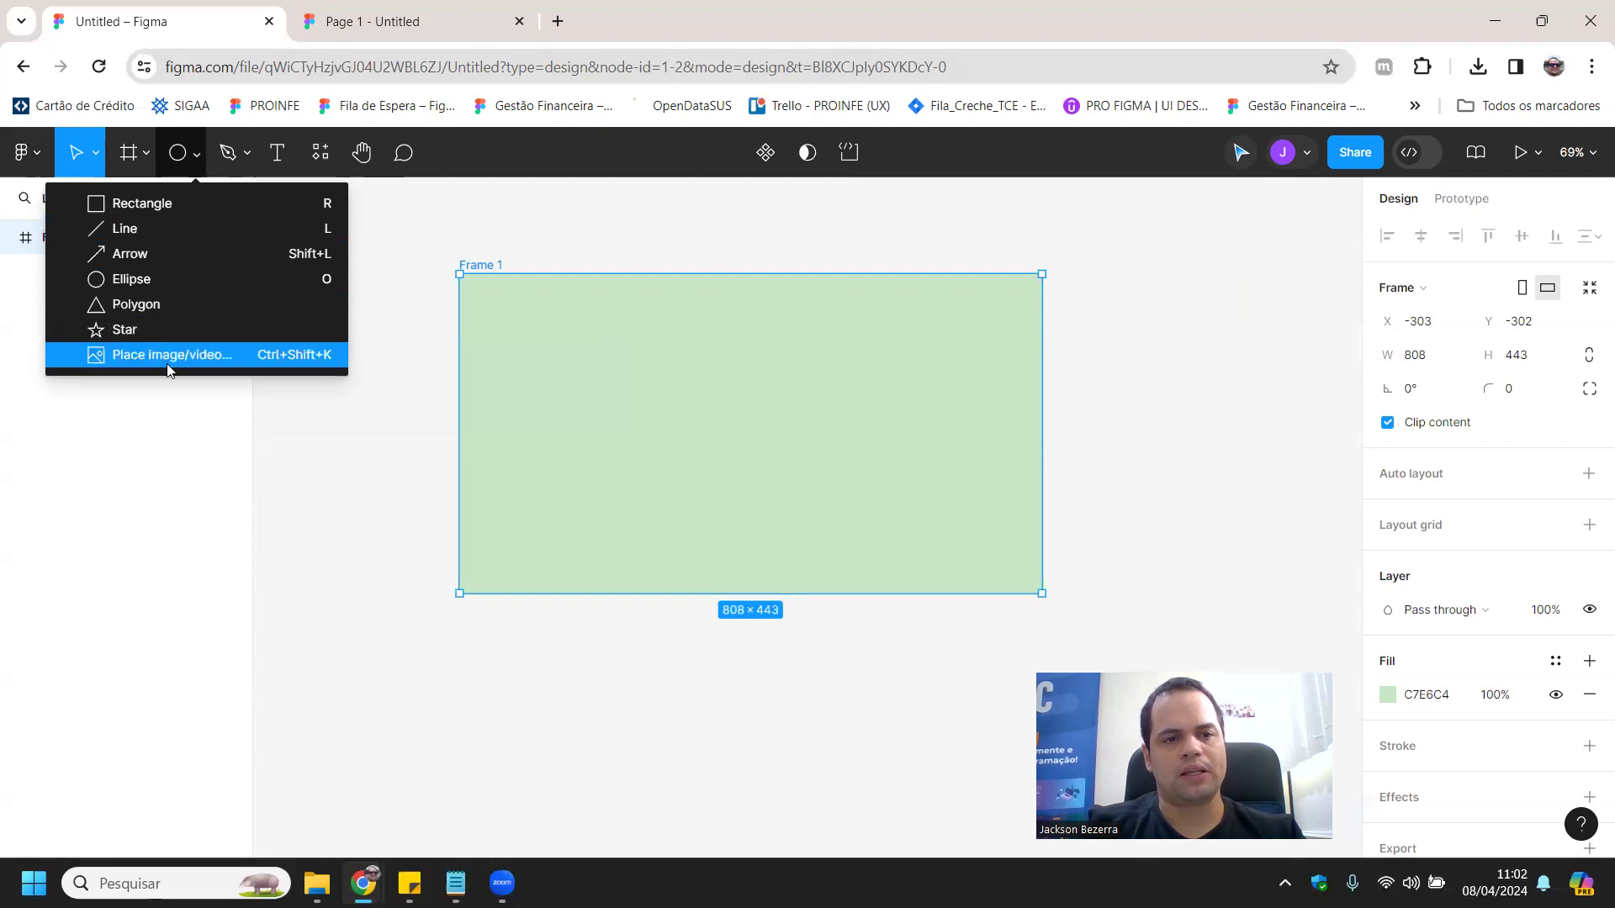
left_click(142, 205)
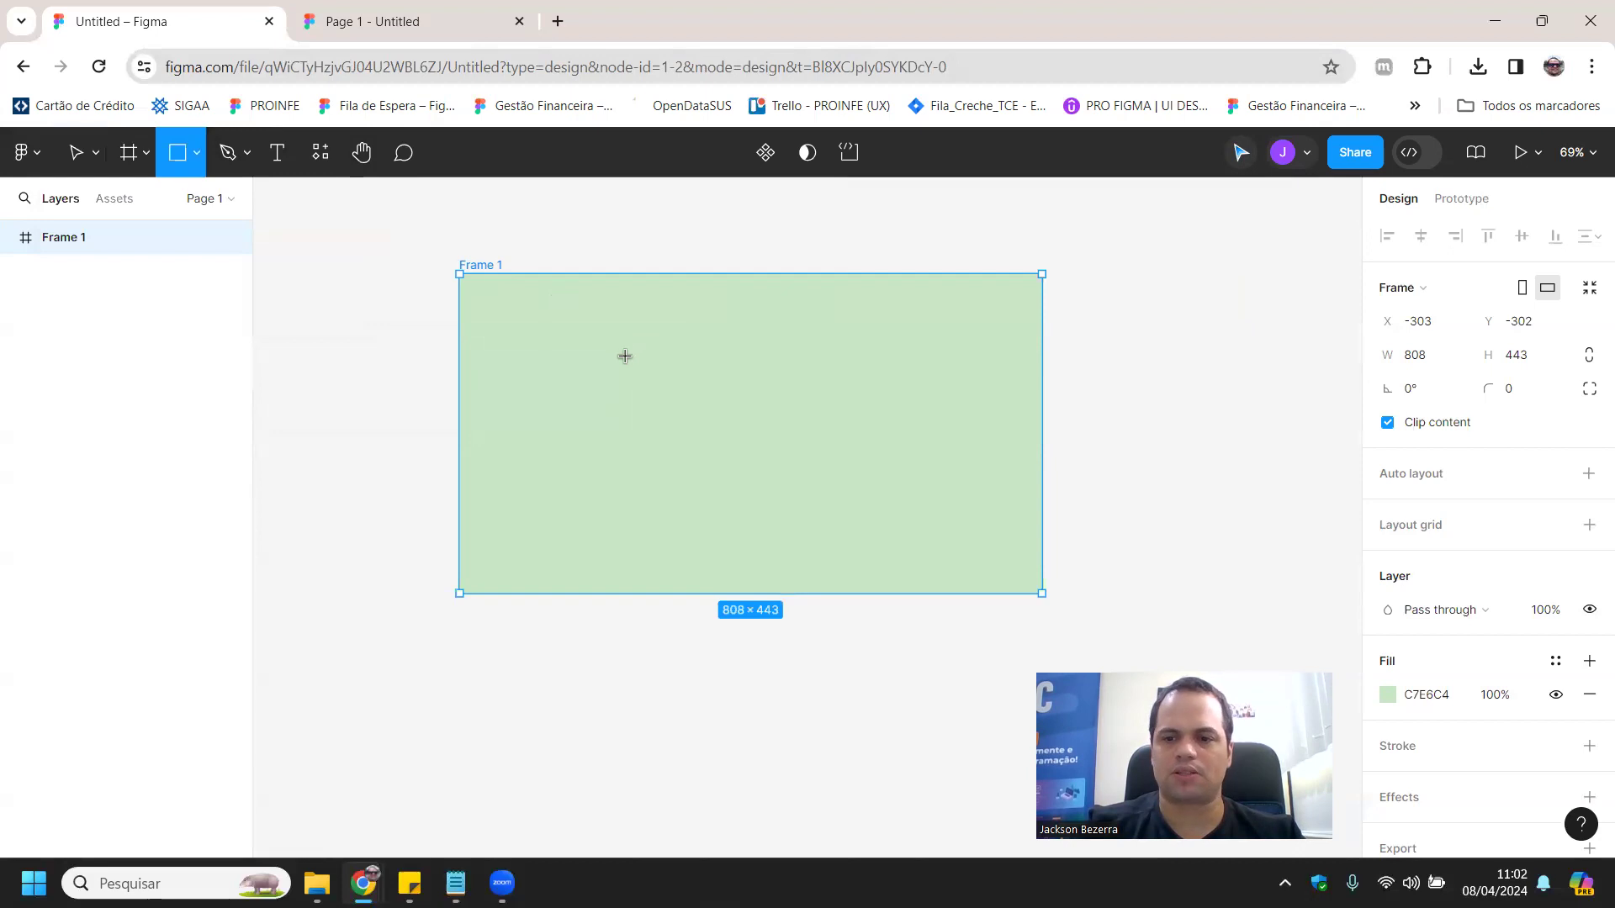
scroll(586, 374, "up", 2)
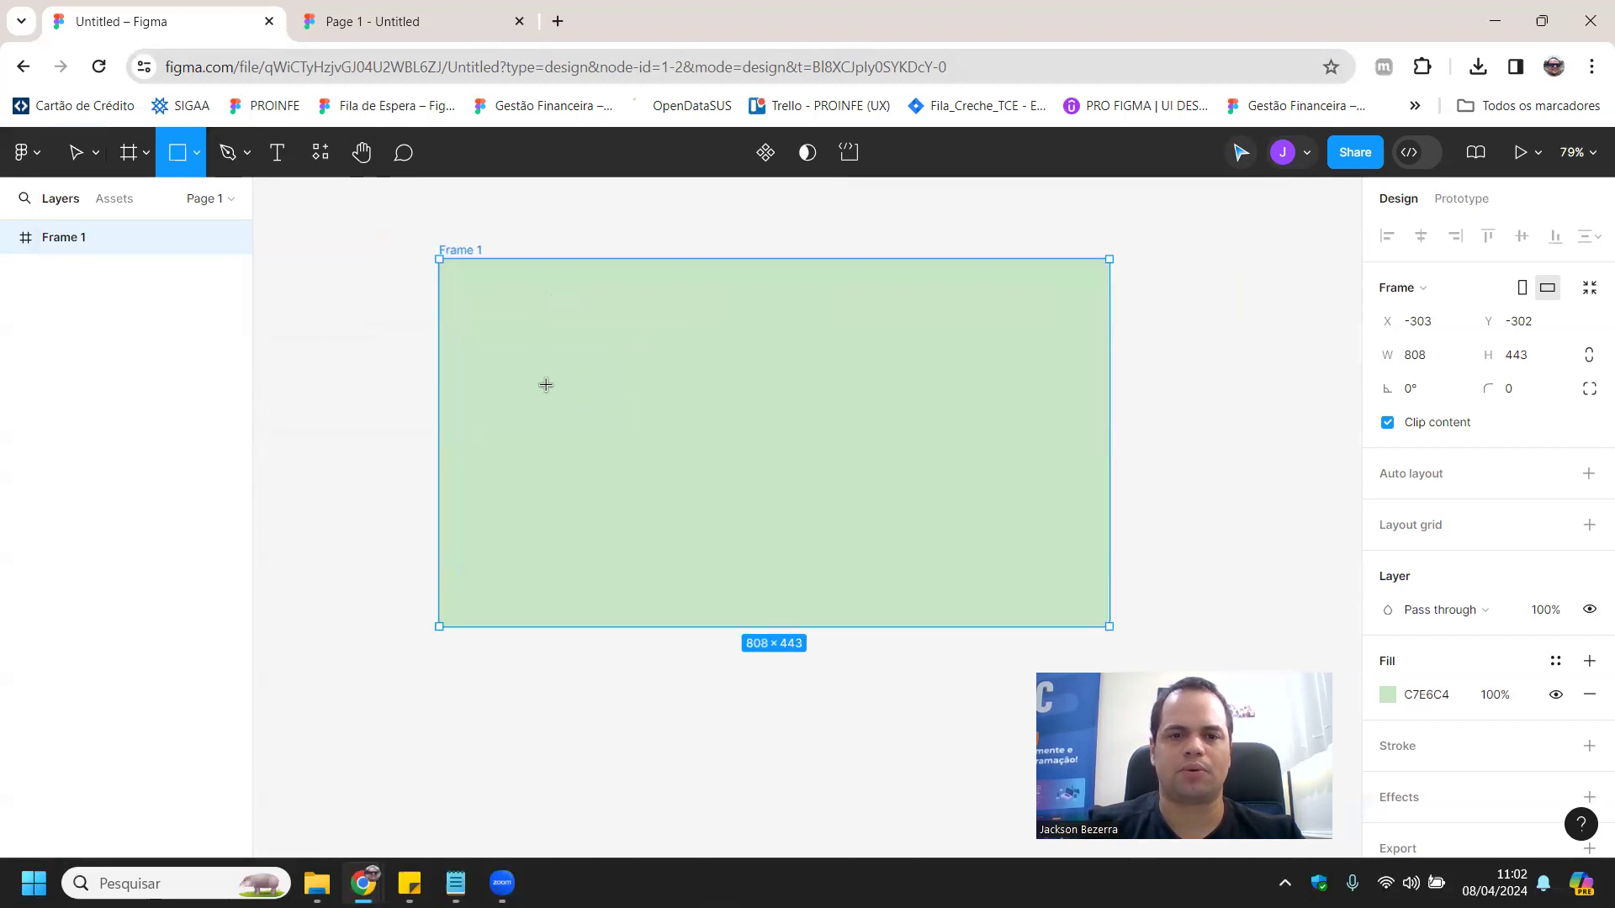
scroll(547, 420, "down", 1)
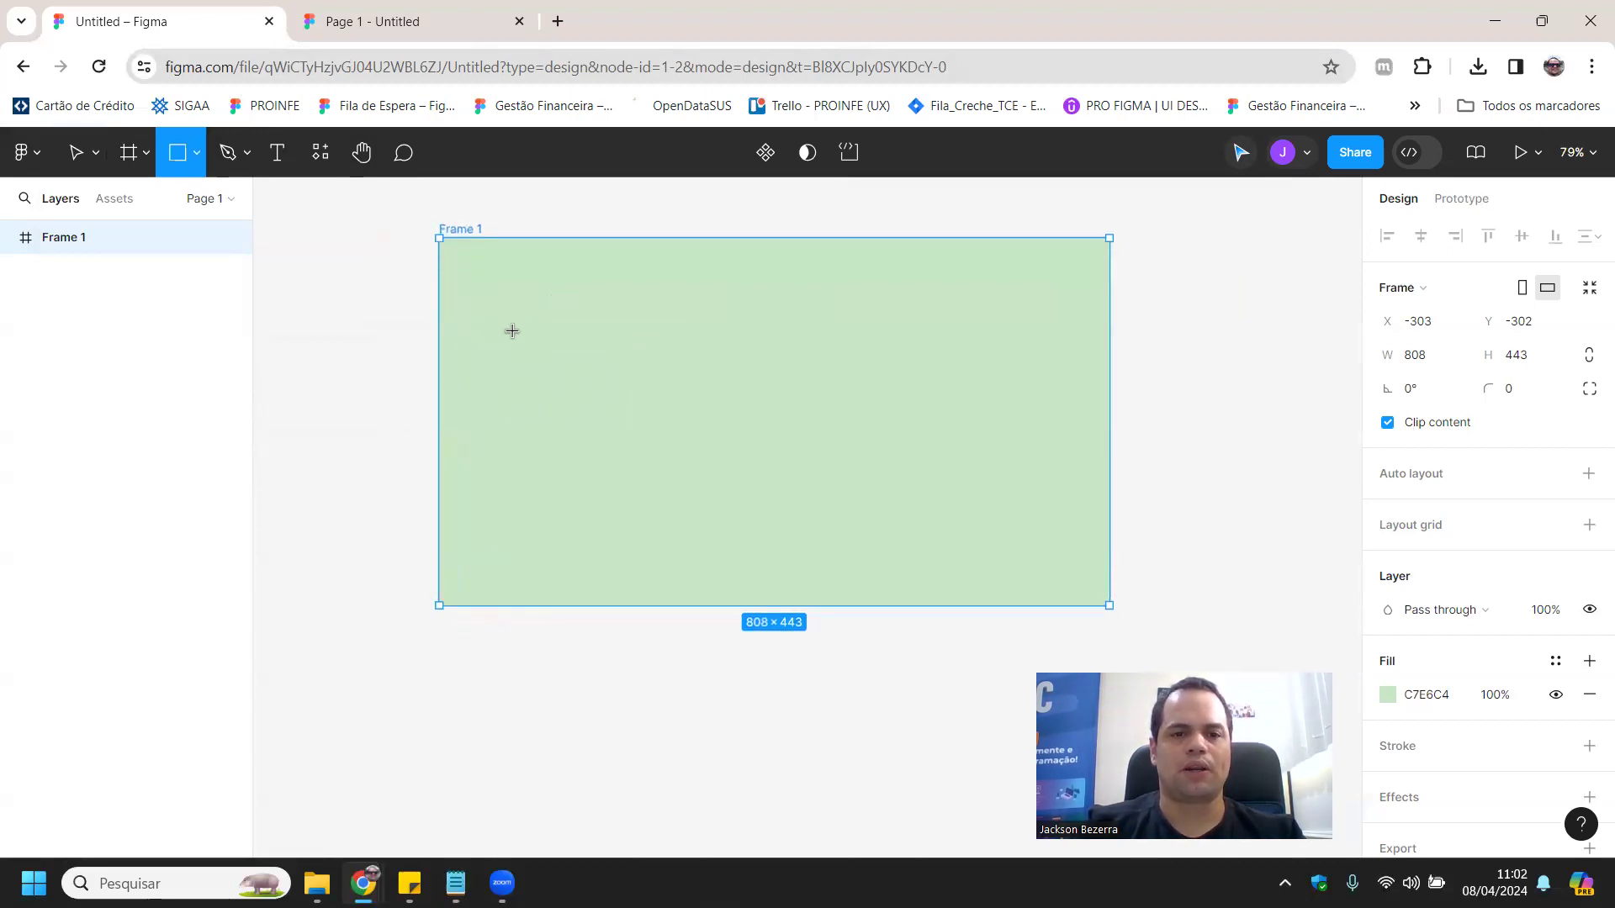
left_click_drag(505, 316, 645, 410)
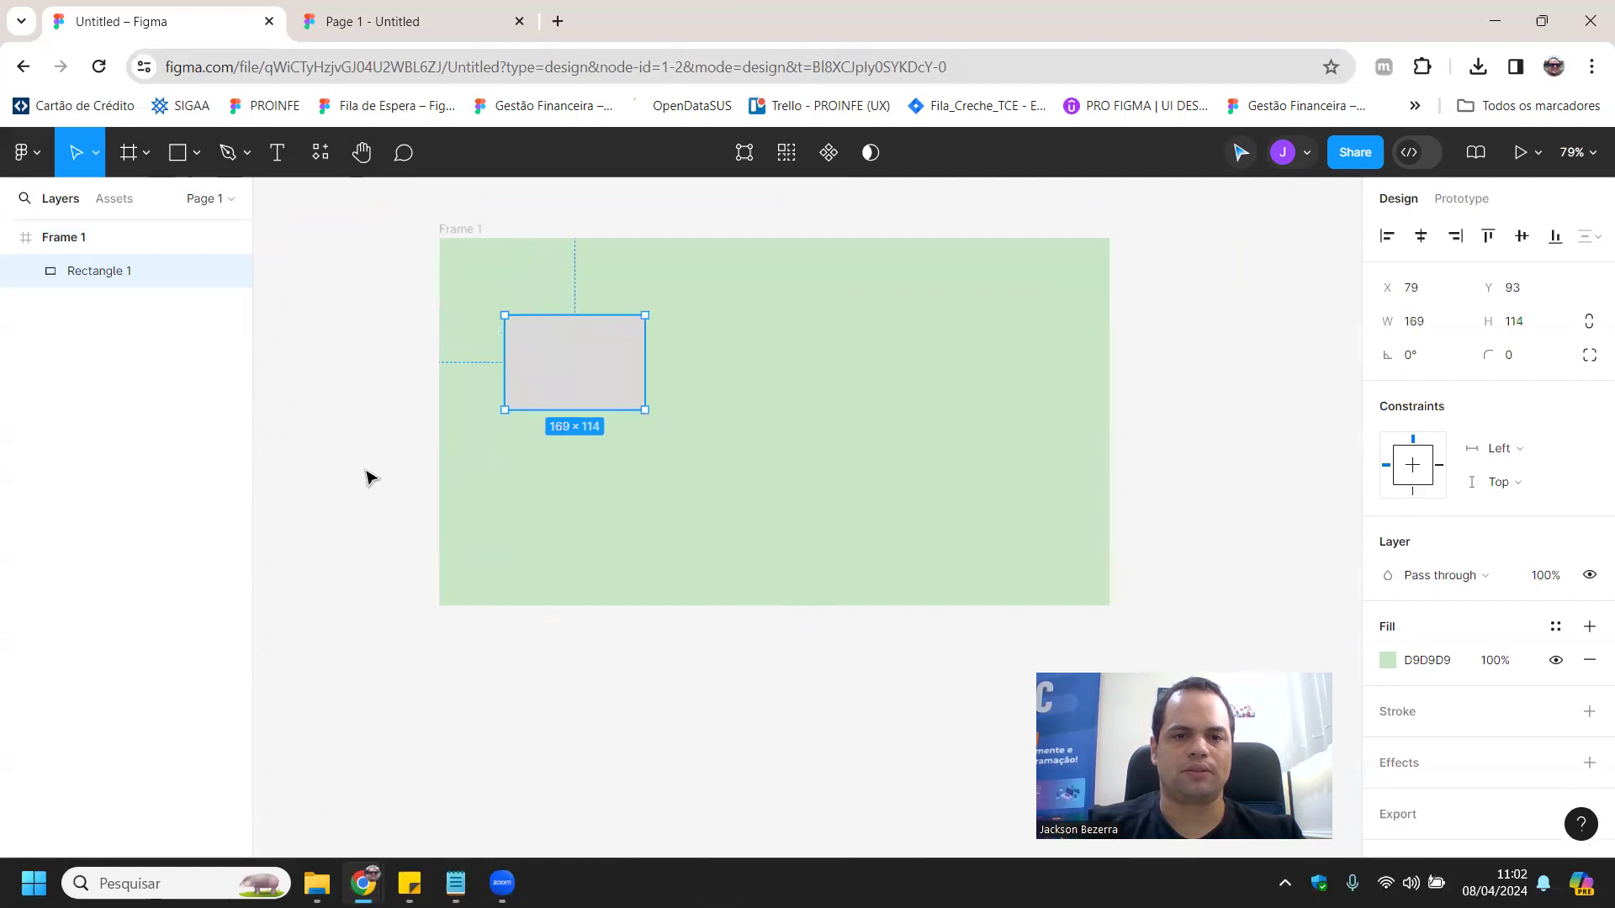
left_click_drag(552, 367, 655, 358)
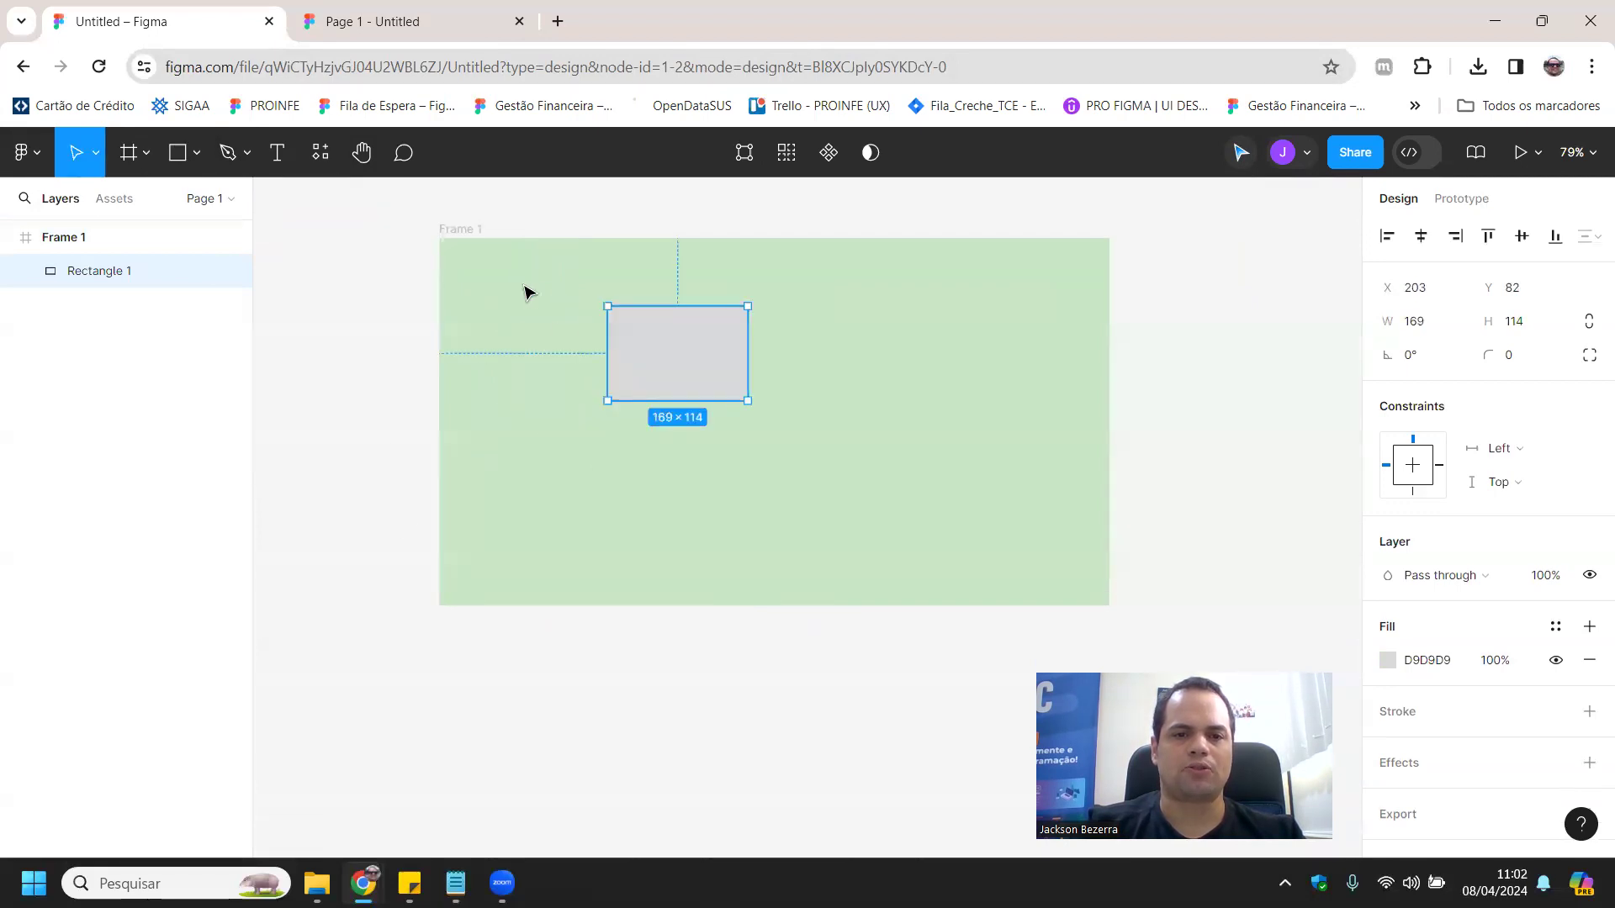
- Duplicate the grey rectangle and place the copy directly below it, at about X 203, Y 238
left_click(454, 231)
left_click(616, 350)
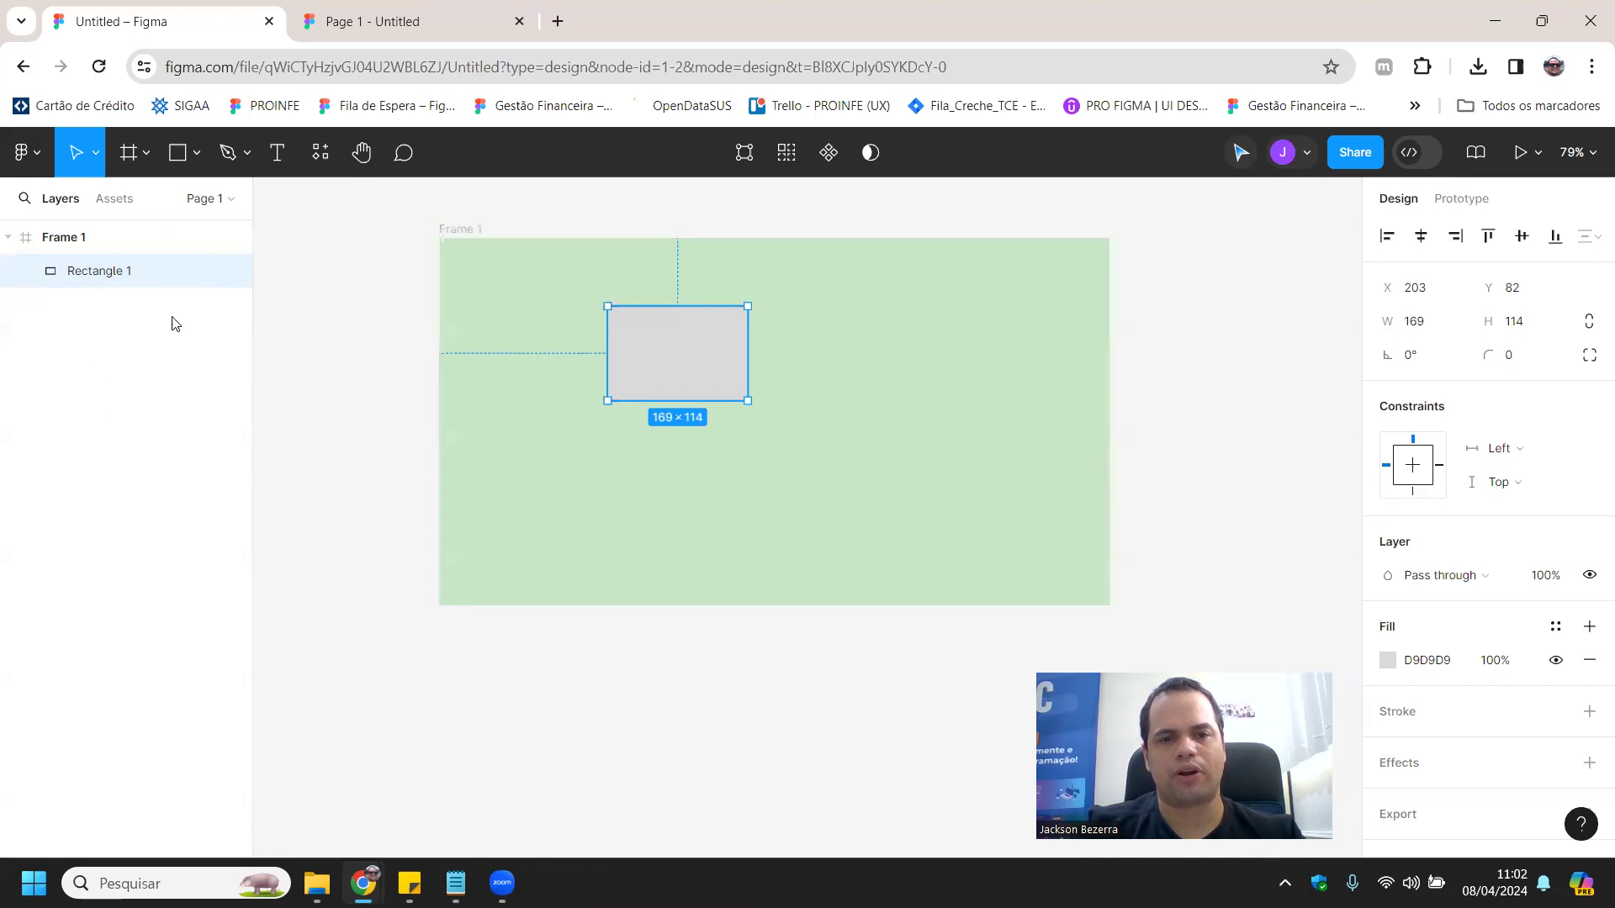
key("ctrl+d")
left_click_drag(696, 371, 692, 497)
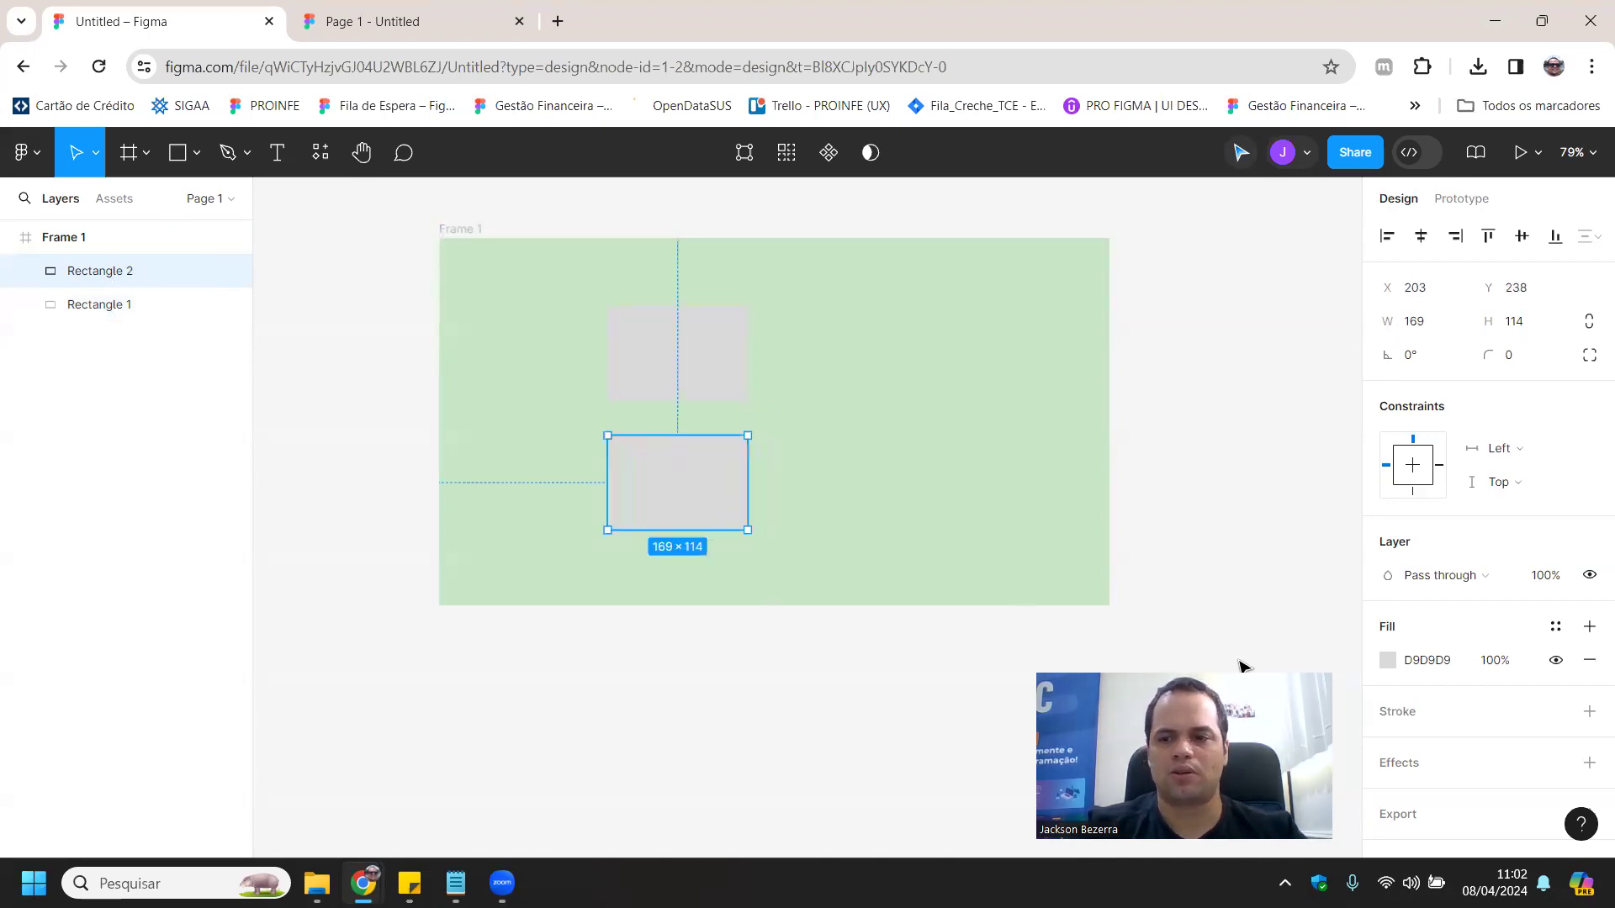
- Fill the lower rectangle with red A83737 and the upper rectangle with dark red 6F1919
left_click(688, 363)
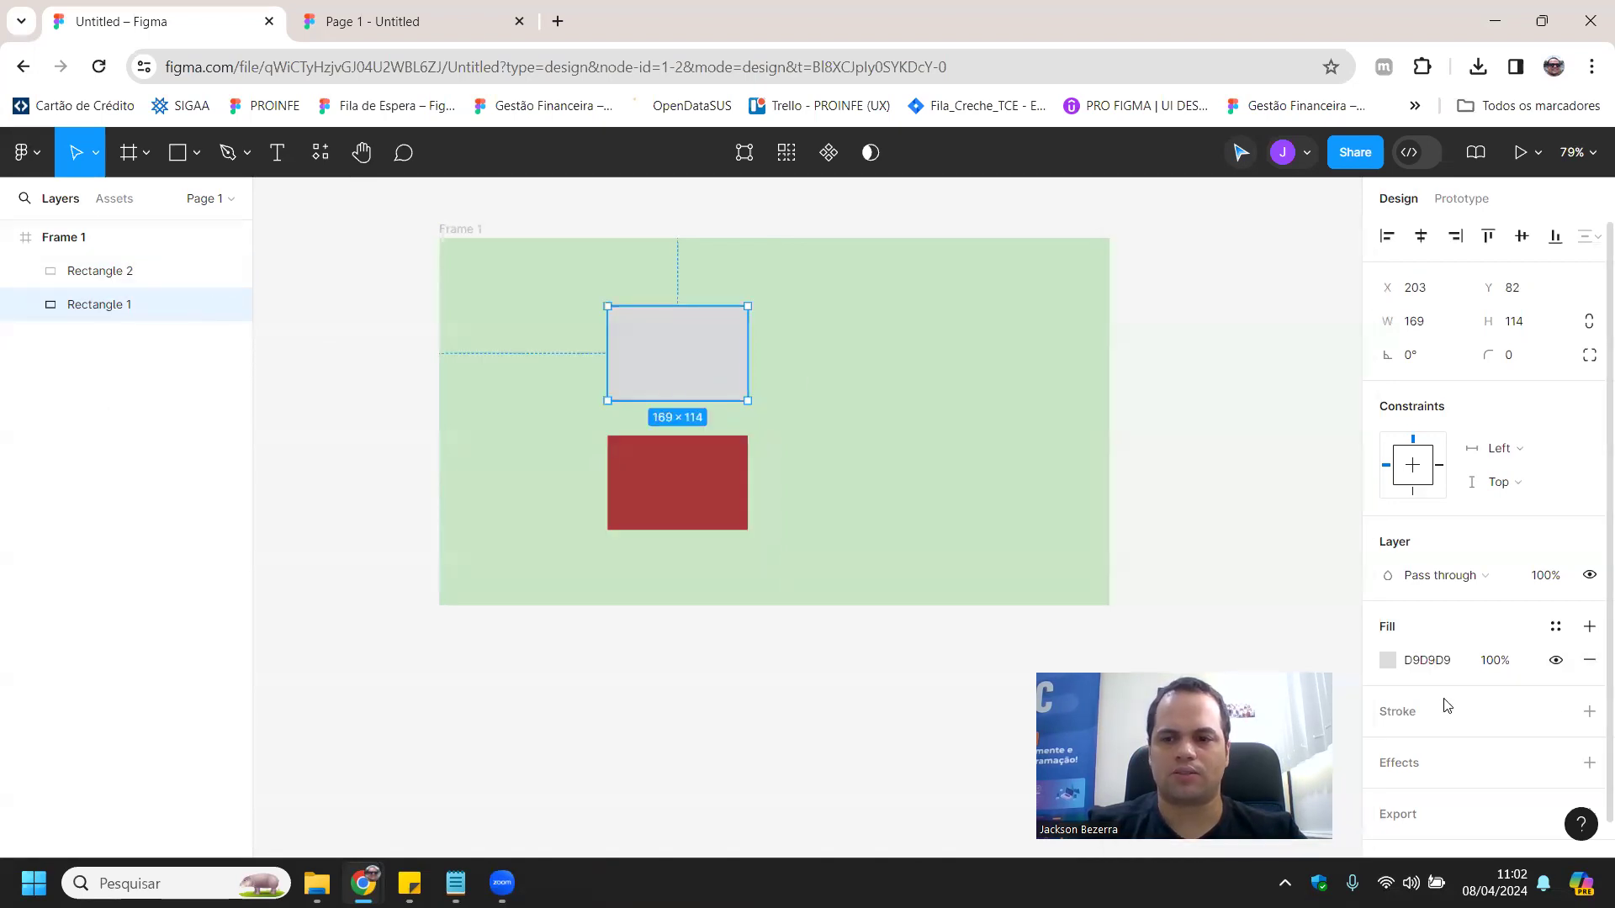
left_click(1387, 661)
left_click(1305, 457)
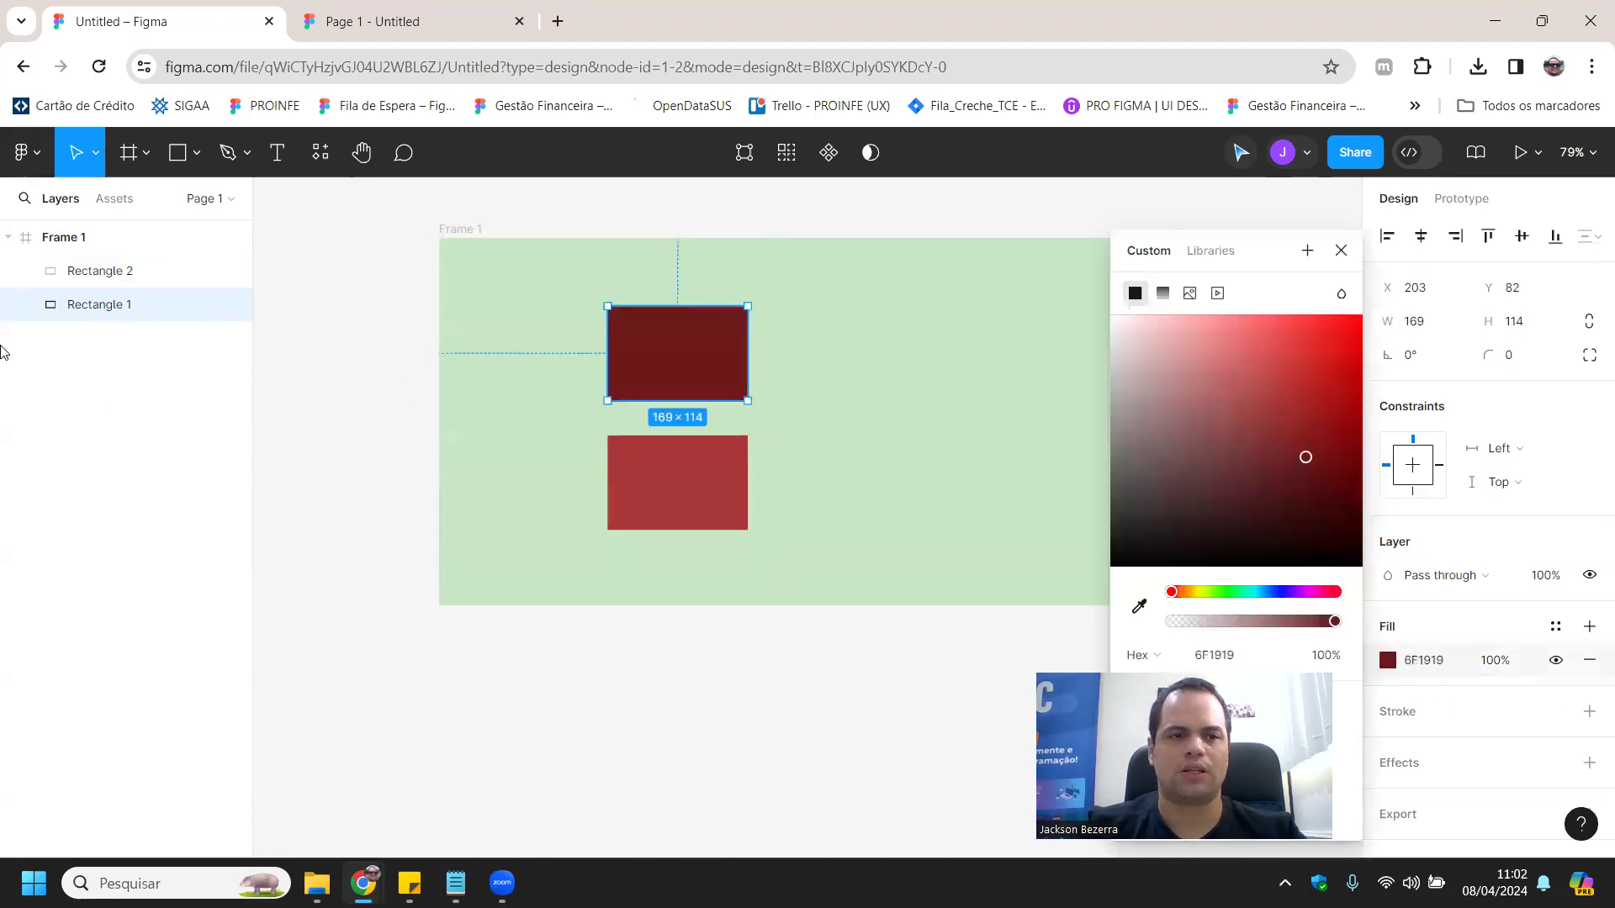
- Select the frame and its two rectangles in turn in the layer hierarchy to compare them with the canvas
left_click(80, 311)
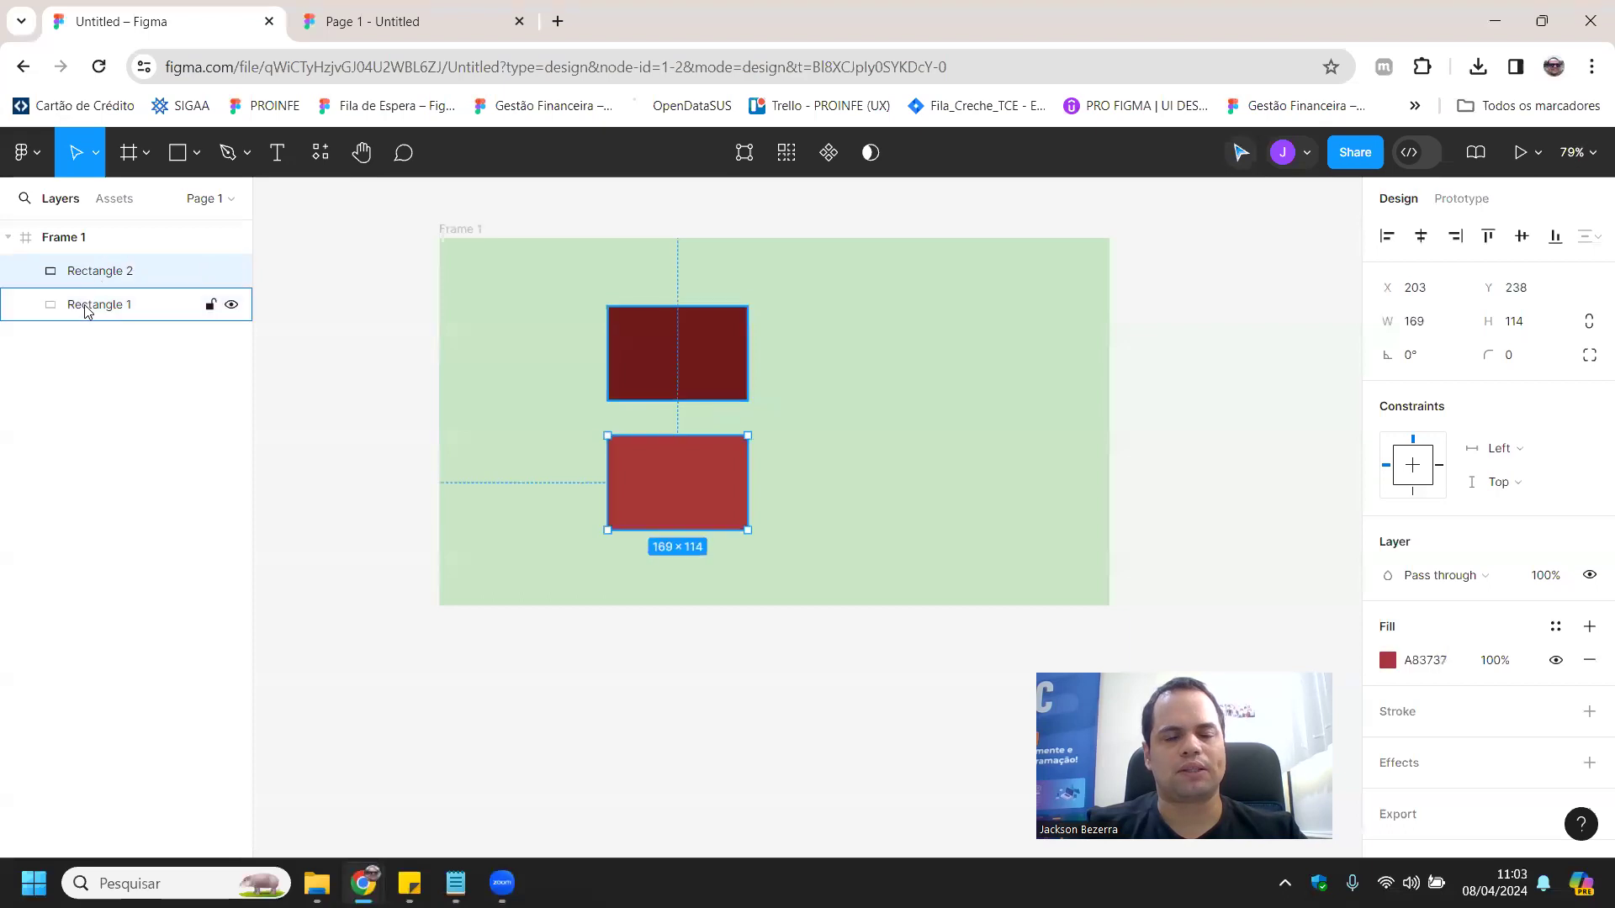
left_click(57, 240)
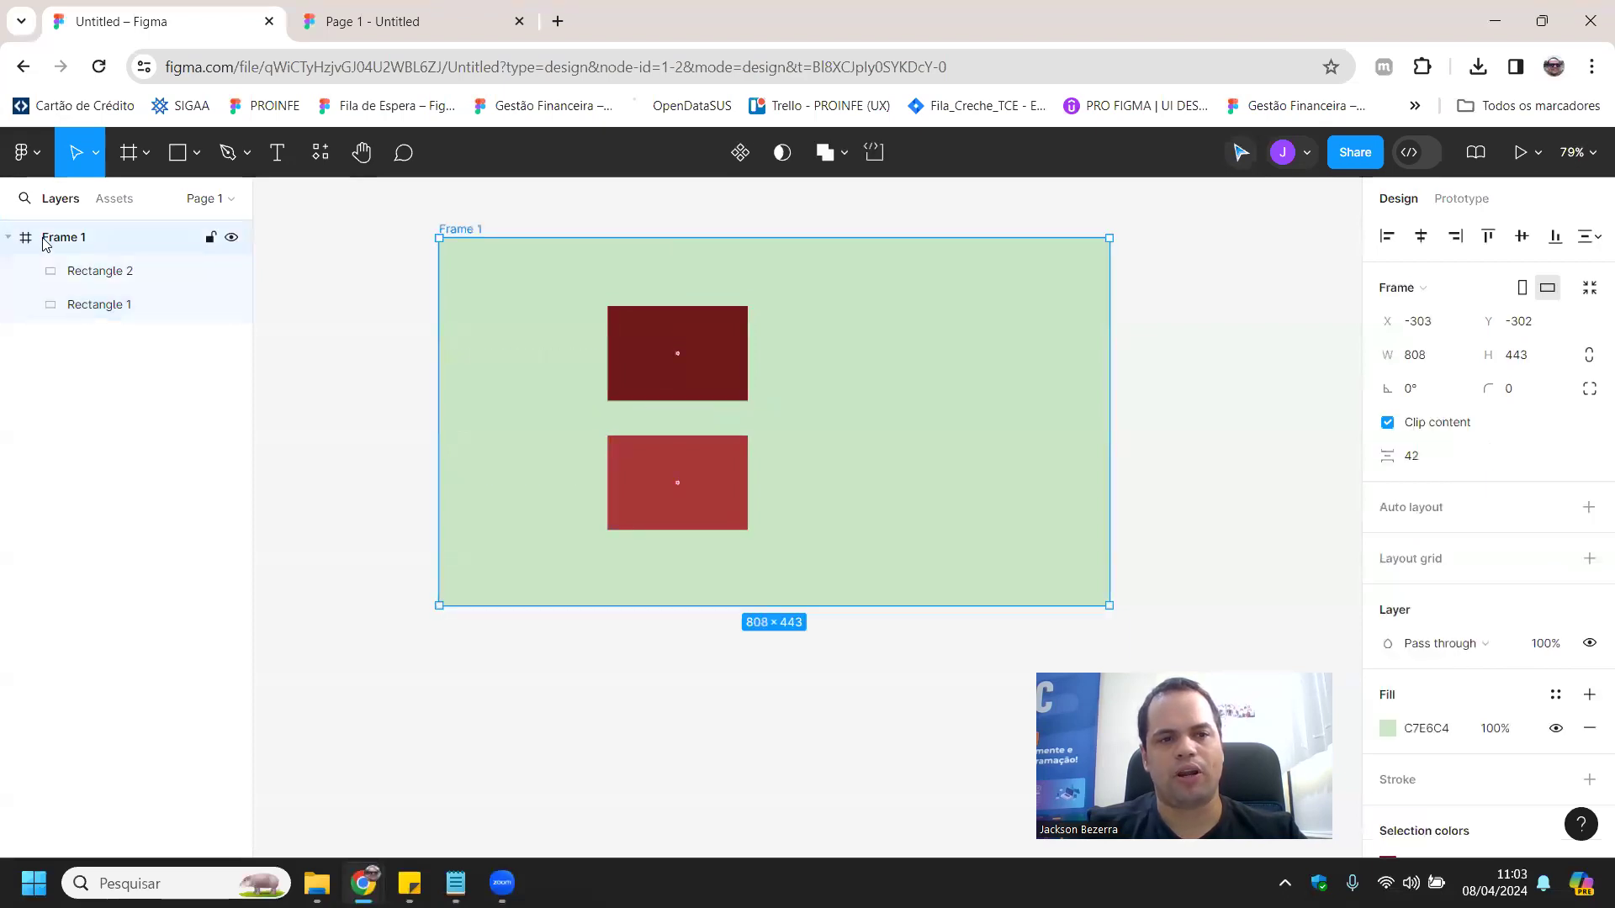
left_click(49, 279)
left_click(86, 311)
left_click(78, 272)
left_click(77, 305)
left_click(93, 270)
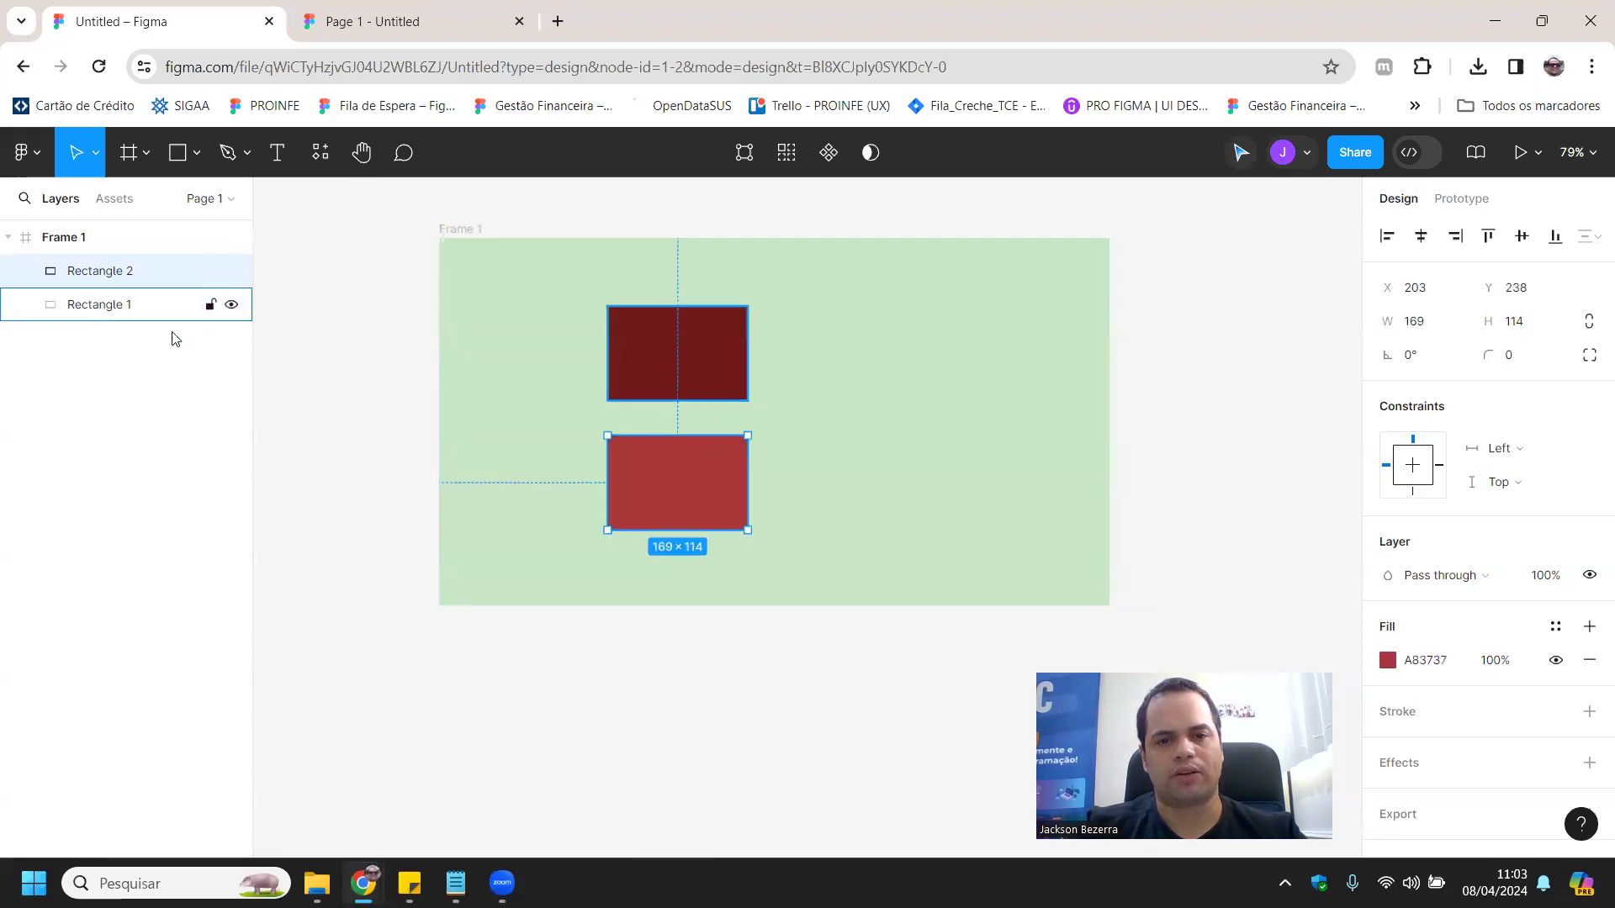
left_click(97, 317)
- Draw an ellipse about 91 × 81 in the frame and move it beside the dark red rectangle, at about X 404, Y 93
scroll(576, 361, "up", 3)
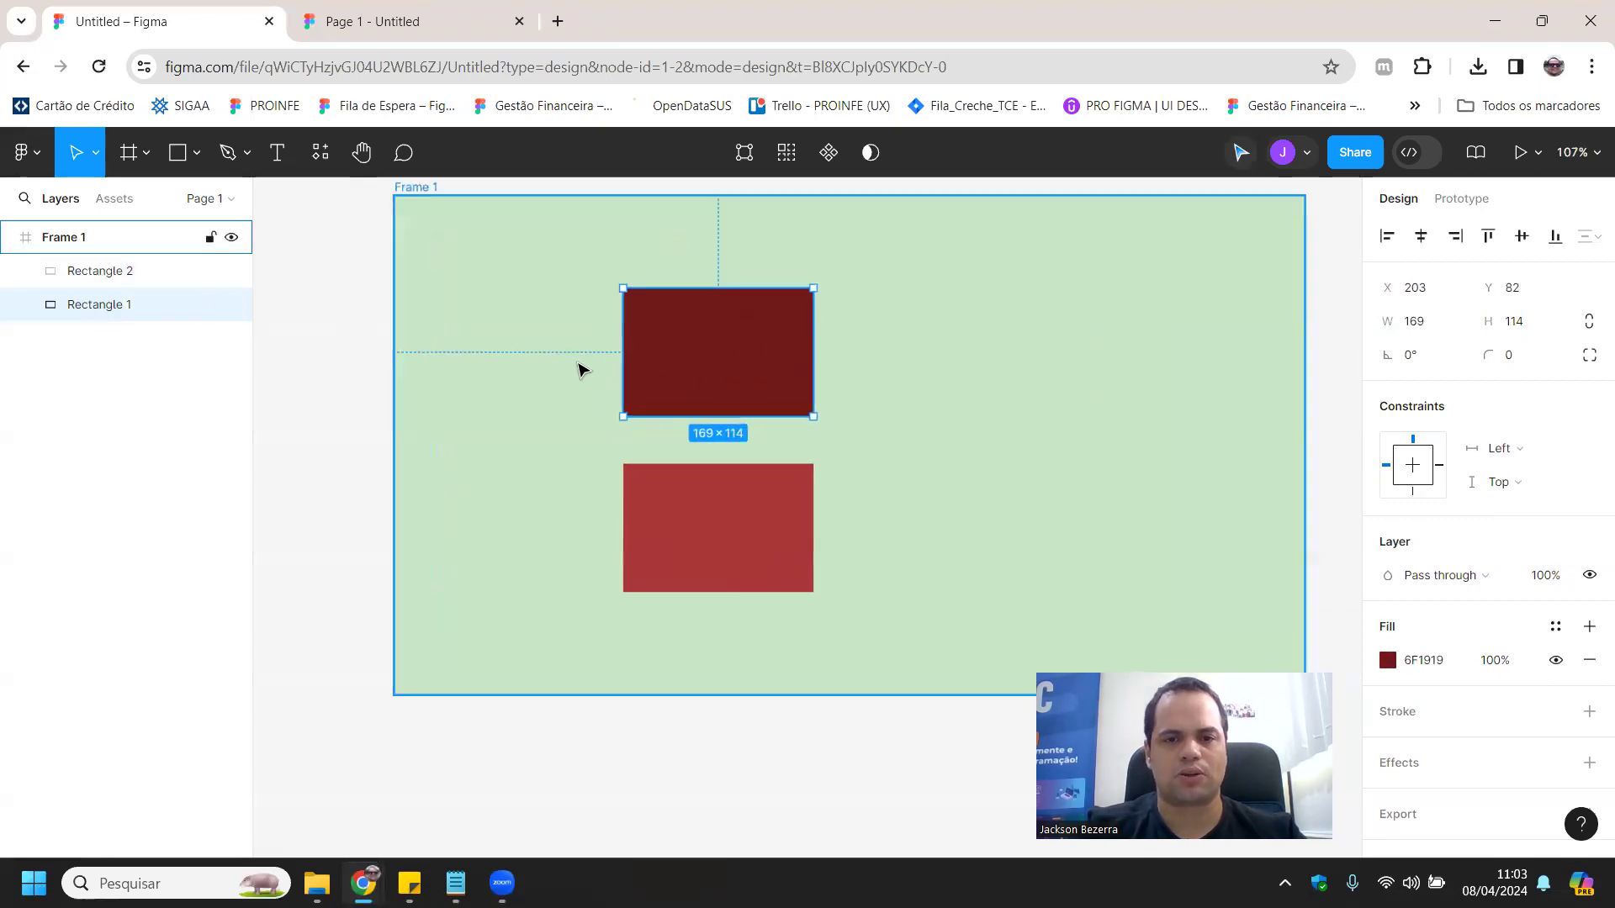
left_click(192, 168)
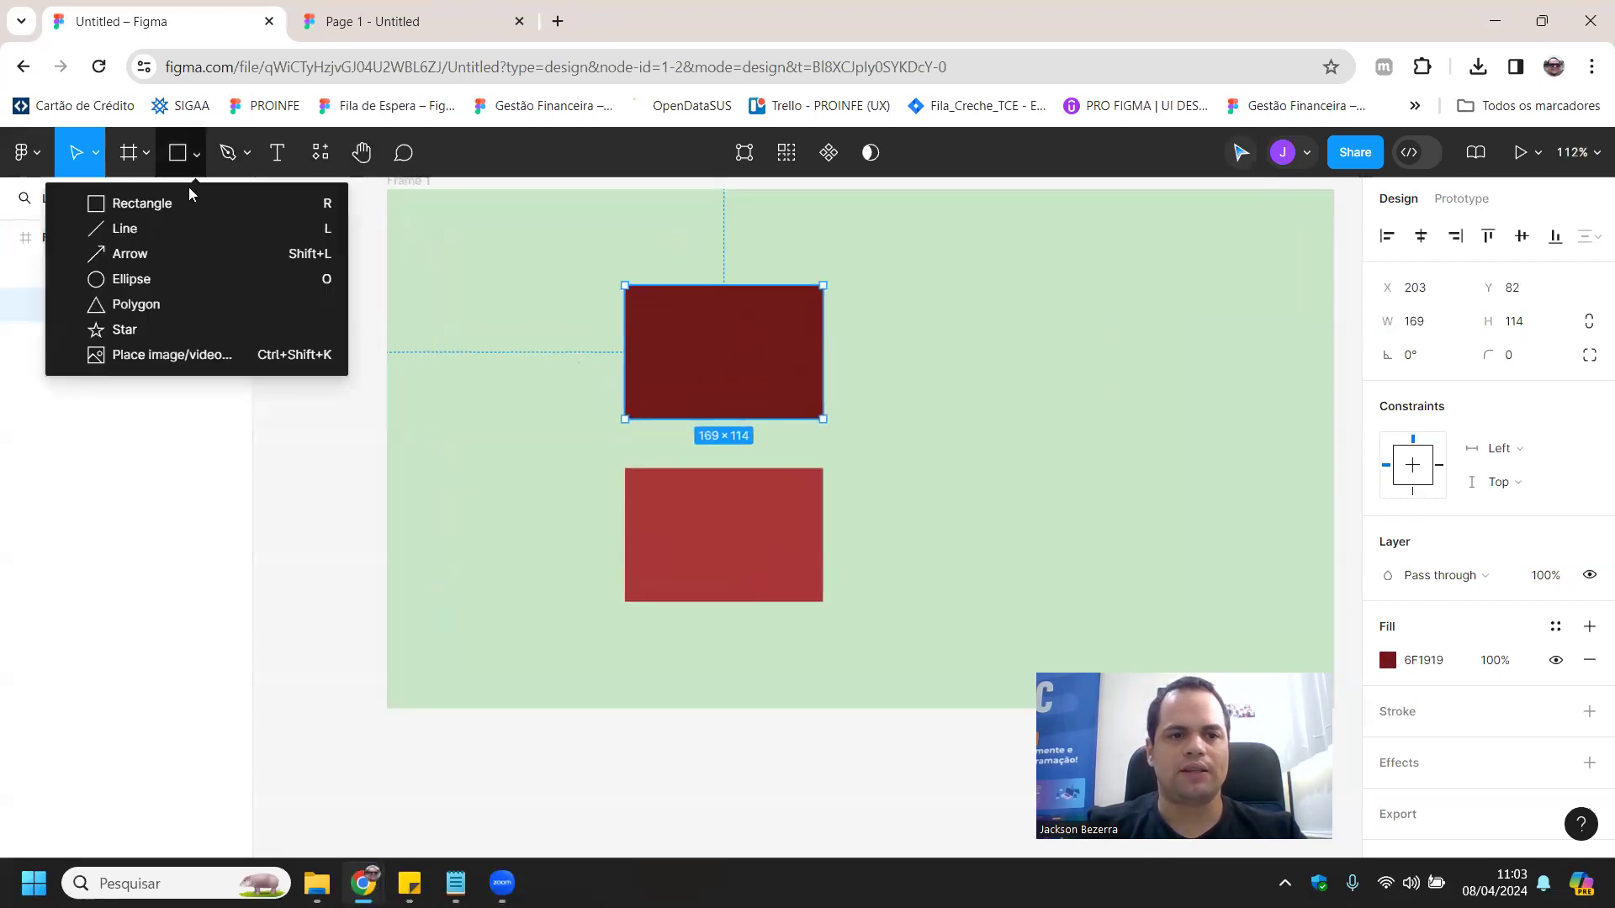
left_click(139, 275)
mouse_move(663, 315)
left_mouse_down()
mouse_move(774, 409)
mouse_move(498, 363)
left_mouse_up()
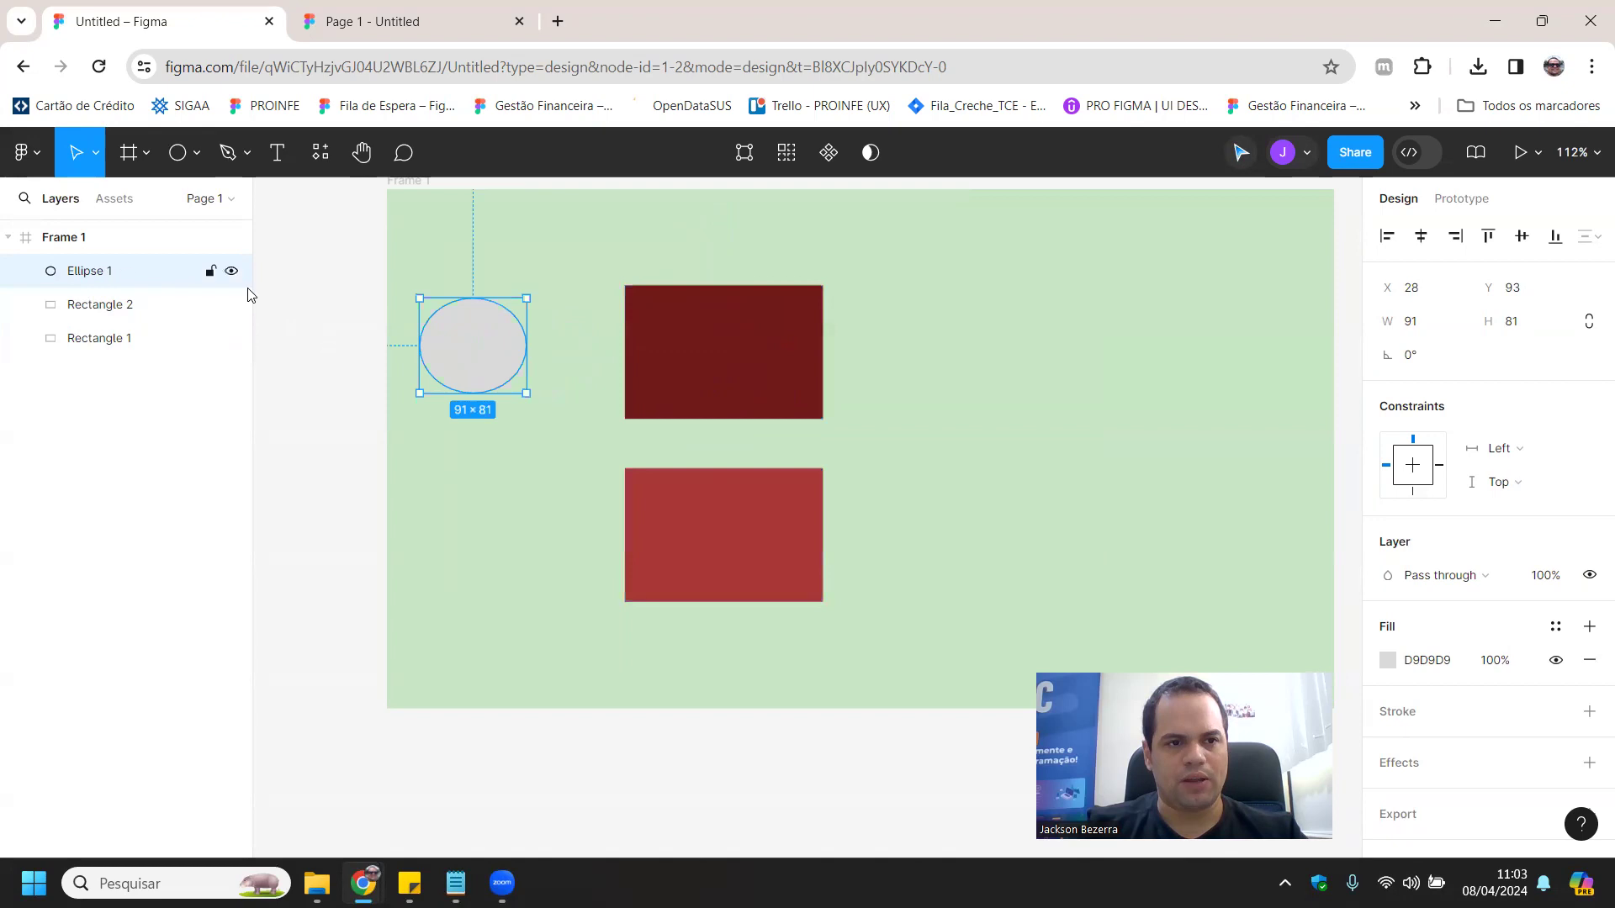
left_click_drag(465, 345, 906, 341)
left_click(745, 356)
left_click(915, 360)
left_click(808, 360)
left_click(932, 368)
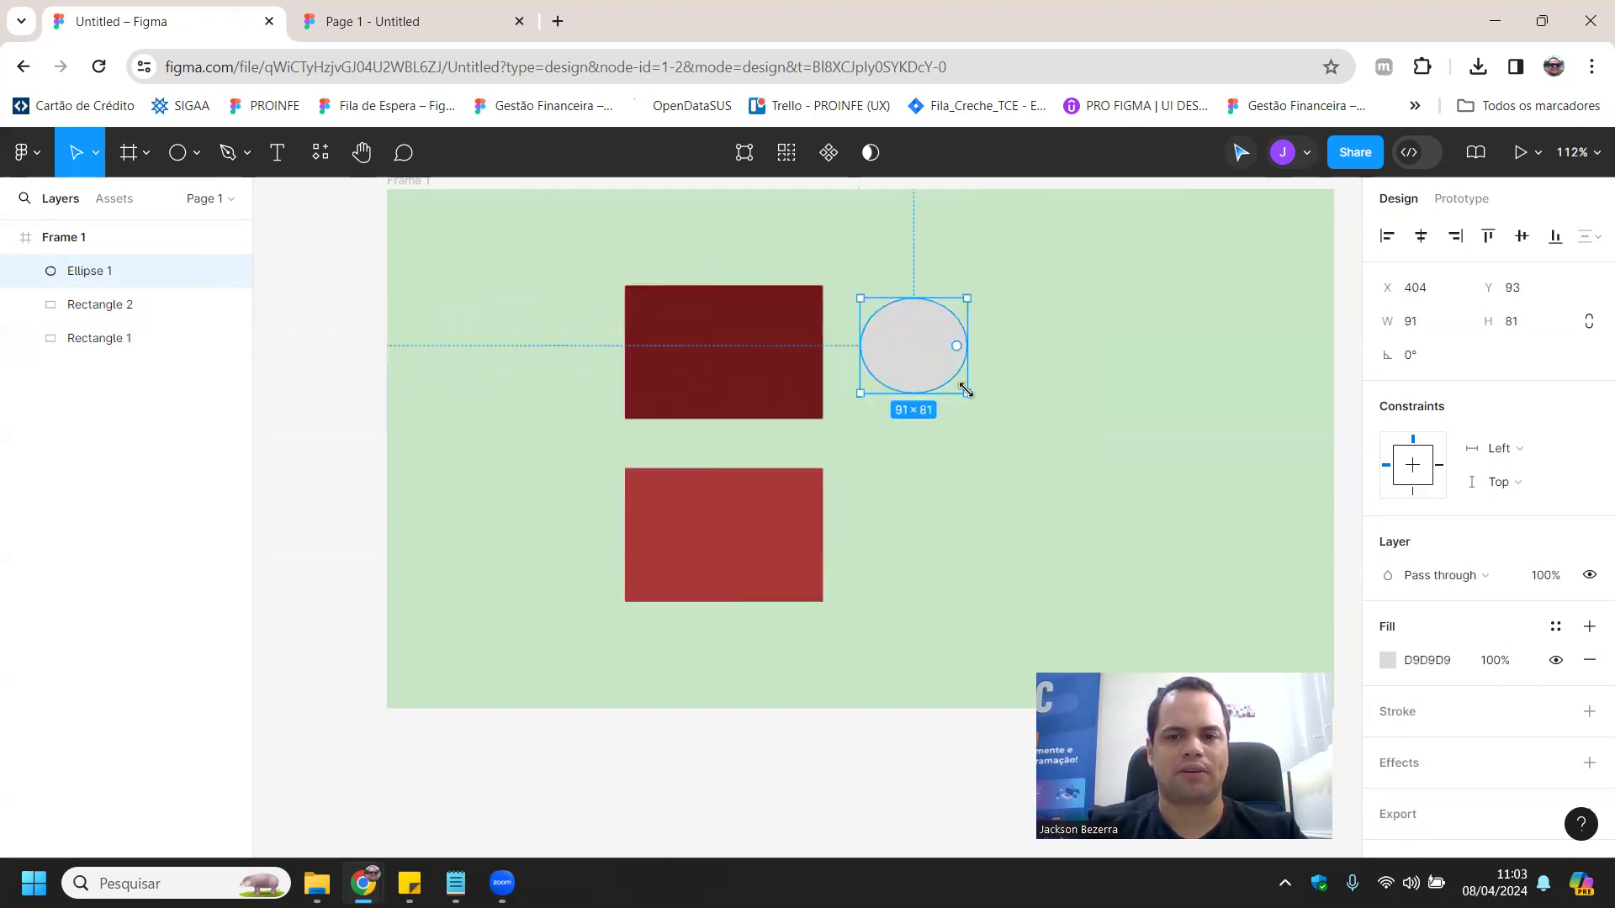
- Resize the ellipse to about 148 × 114 and line it up with the dark red rectangle at about Y 82
left_click_drag(965, 389, 1031, 425)
left_click_drag(926, 376, 952, 399)
left_click(732, 379)
left_click(883, 370)
left_click(634, 386)
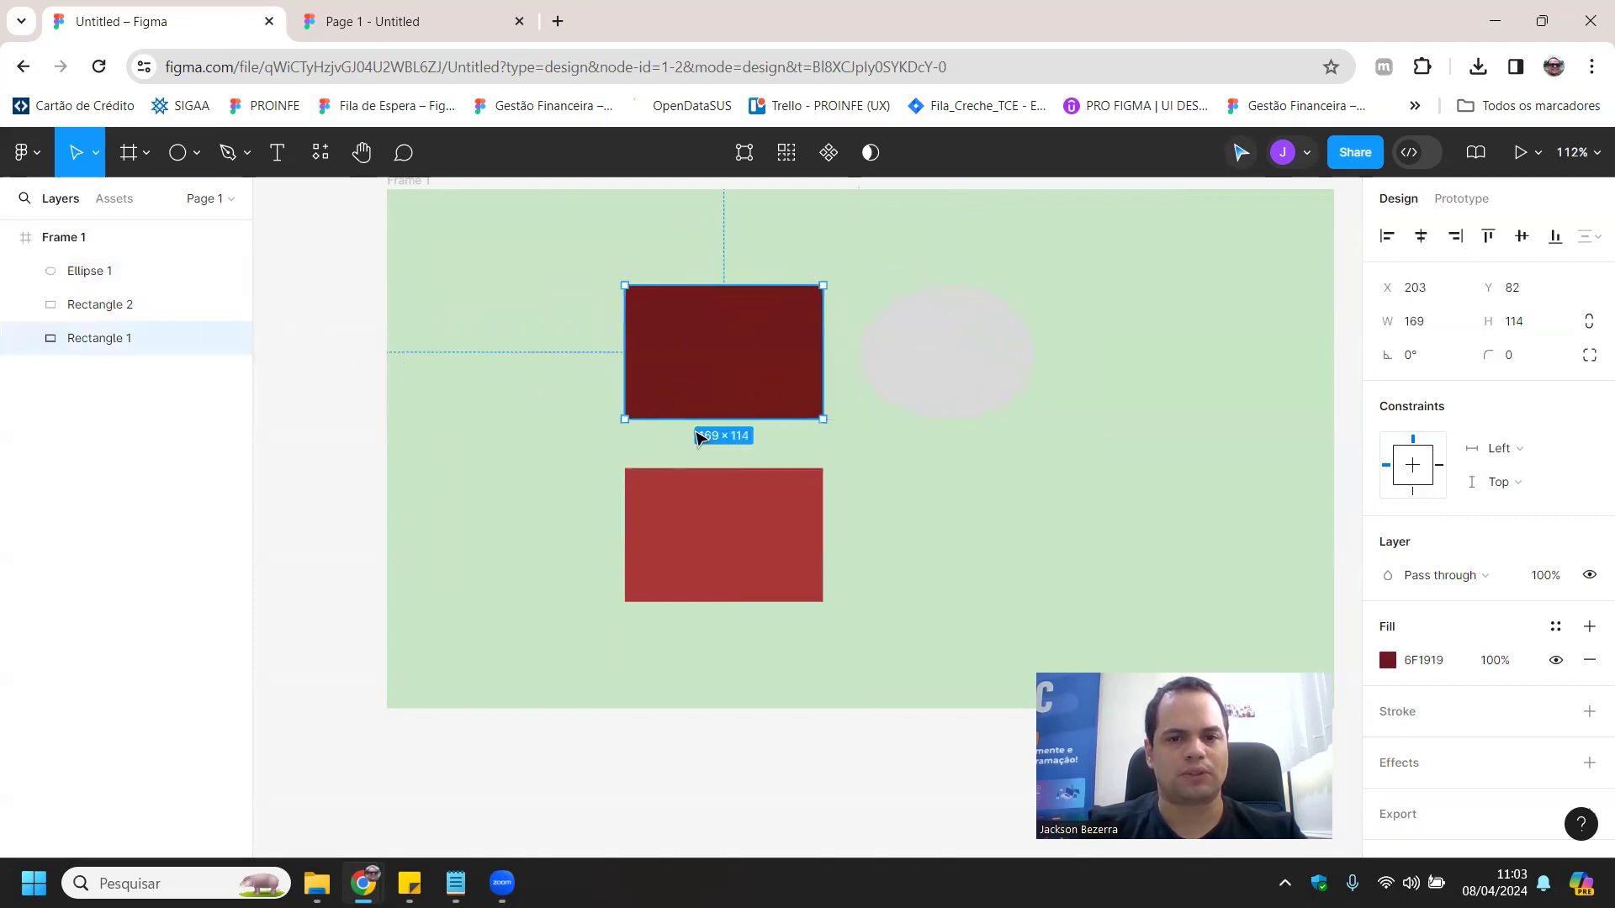
left_click(967, 402)
left_click(818, 386, "shift")
left_click(971, 394)
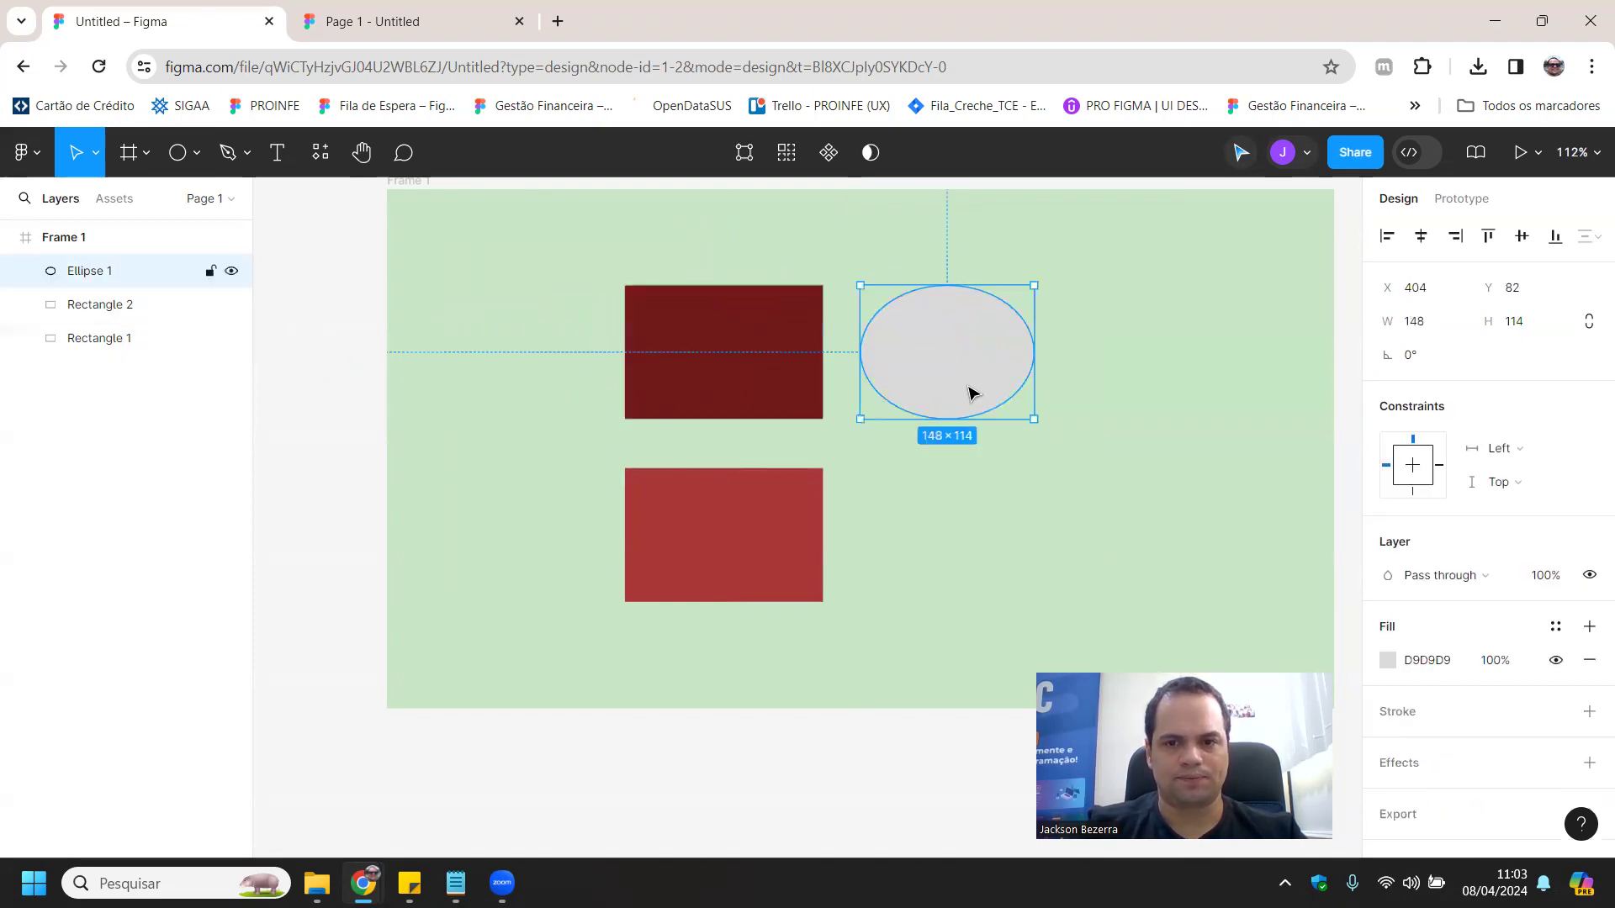
- Replace the ellipse with a same-size copy at about X 443, Y 95
left_click_drag(942, 392, 1005, 393)
left_click(940, 395)
key("Delete")
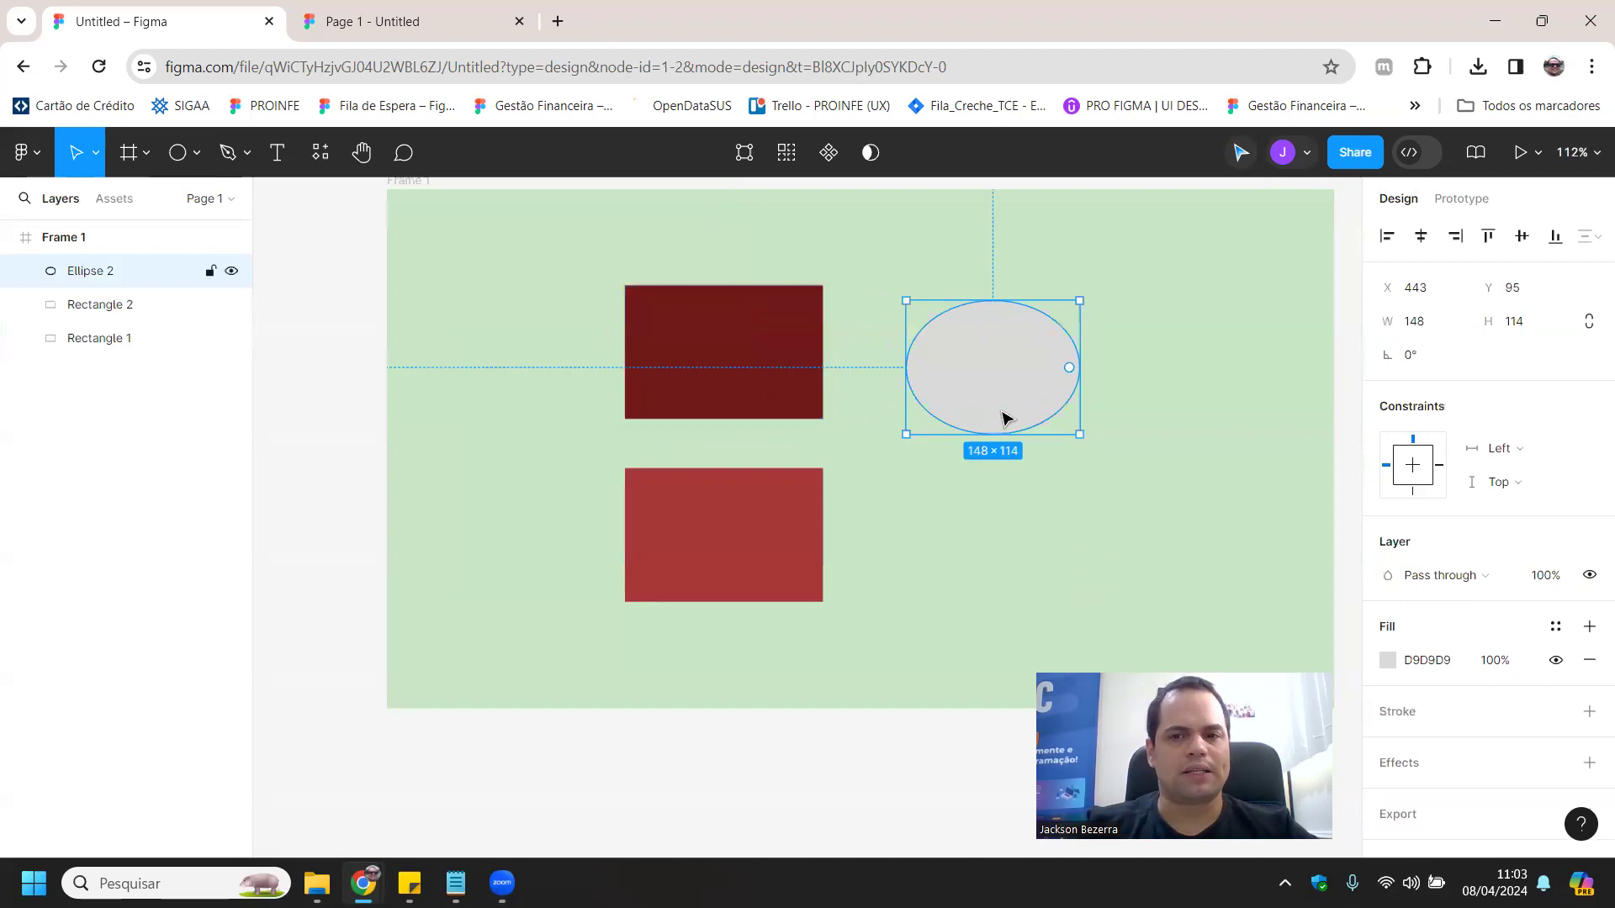
- Enlarge the ellipse proportionally with the Scale tool to about 260 × 200
left_click(95, 153)
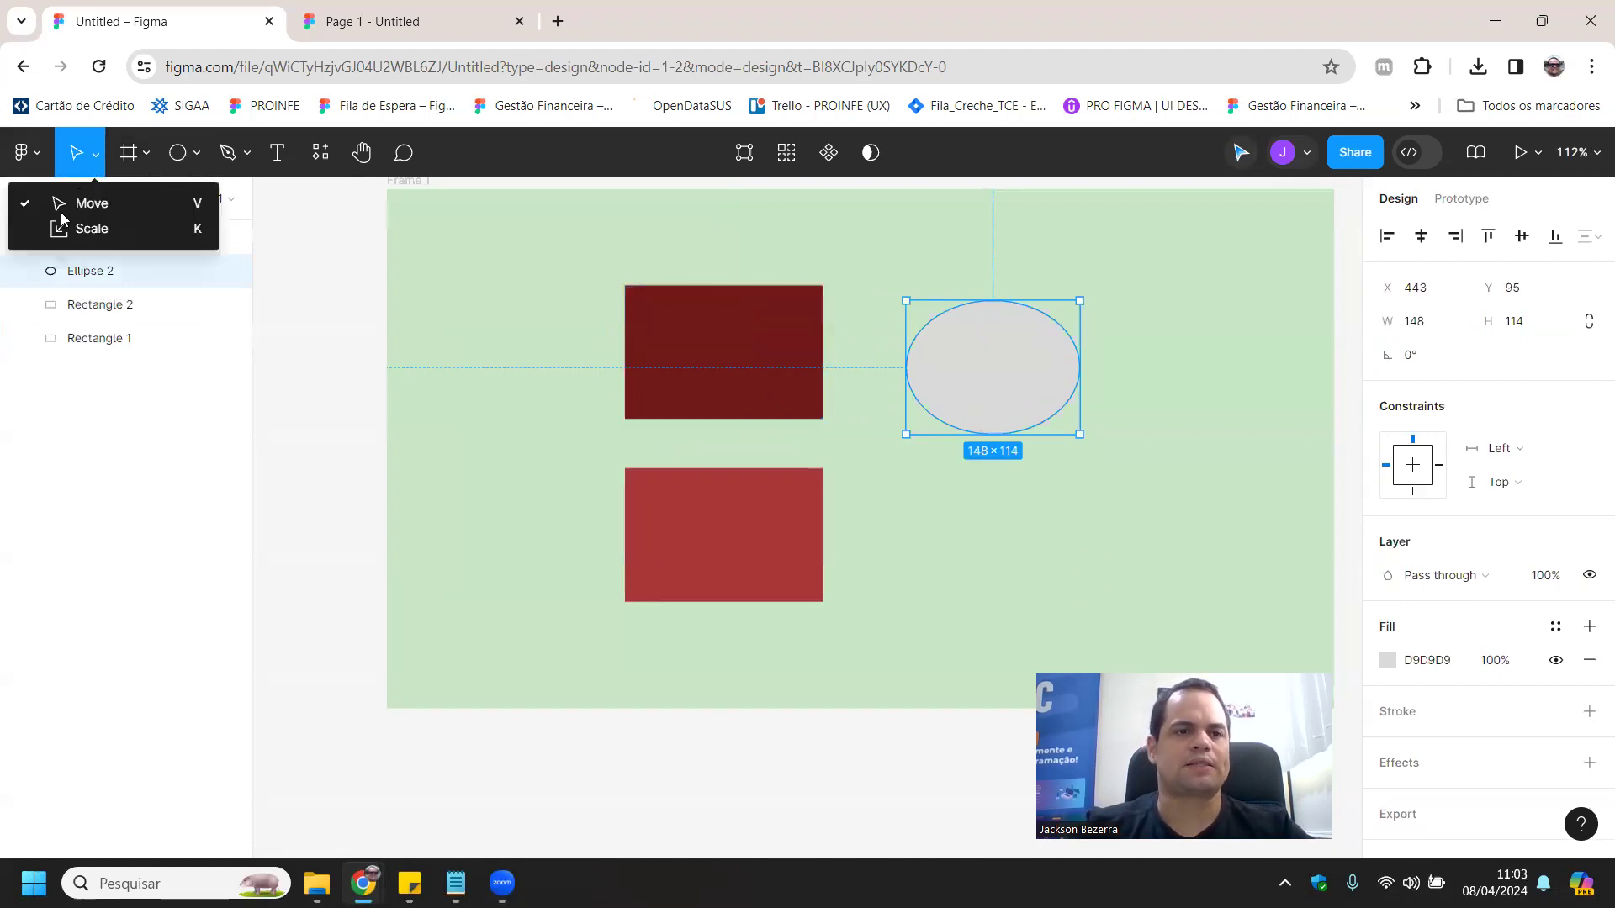
left_click(84, 228)
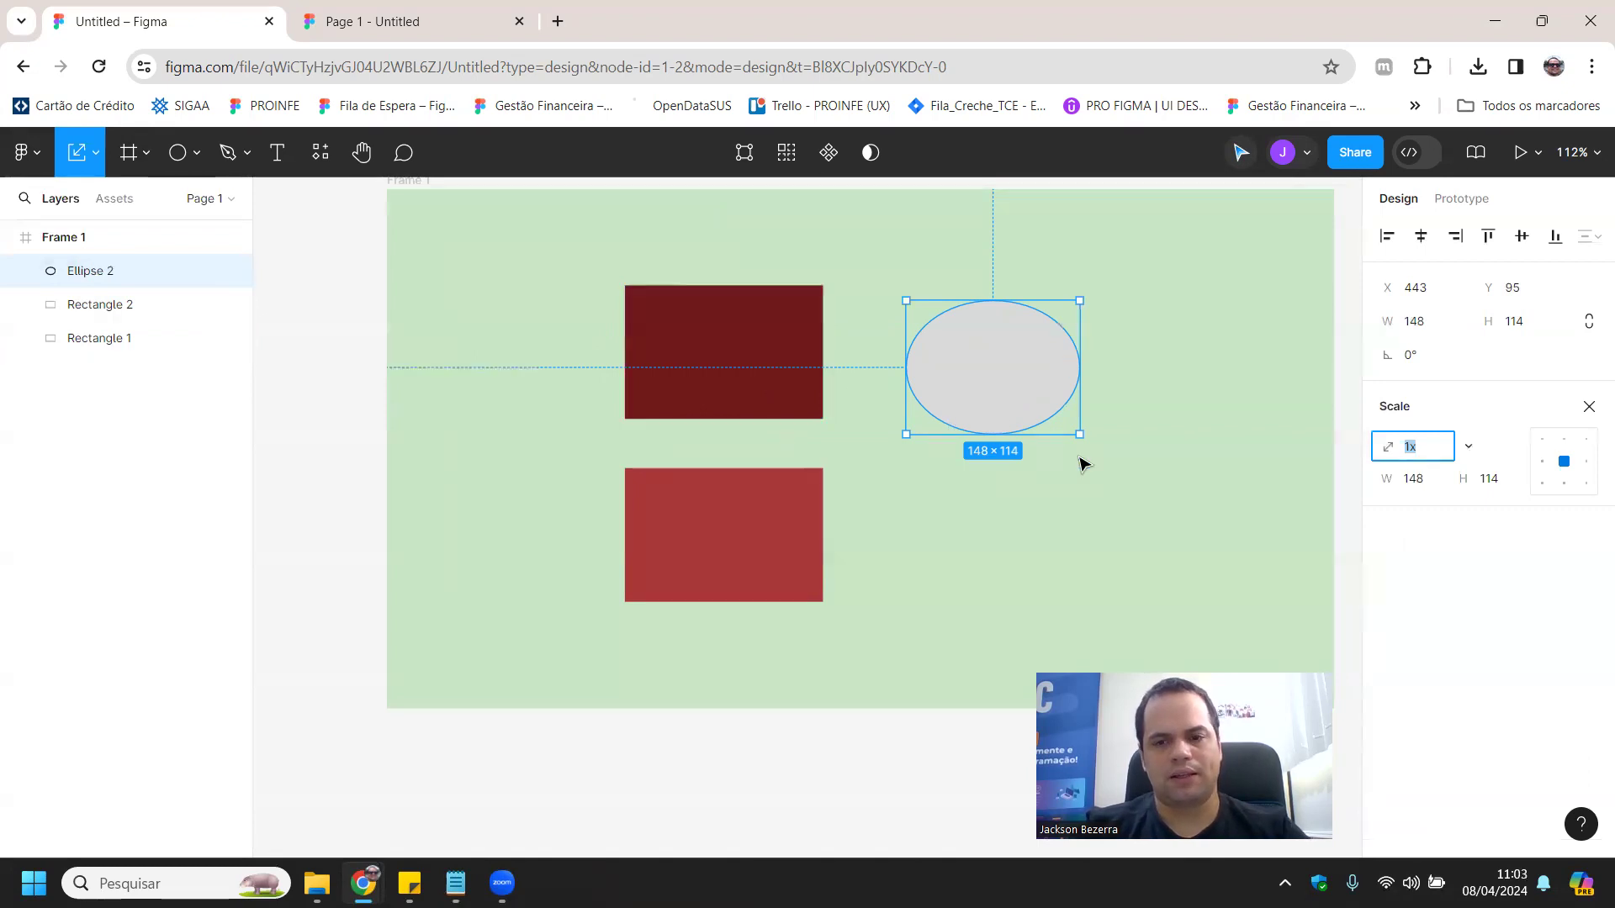
left_click_drag(1081, 437, 1189, 536)
- Switch back to the Move tool and shrink the ellipse to about 185 × 138
left_click(94, 154)
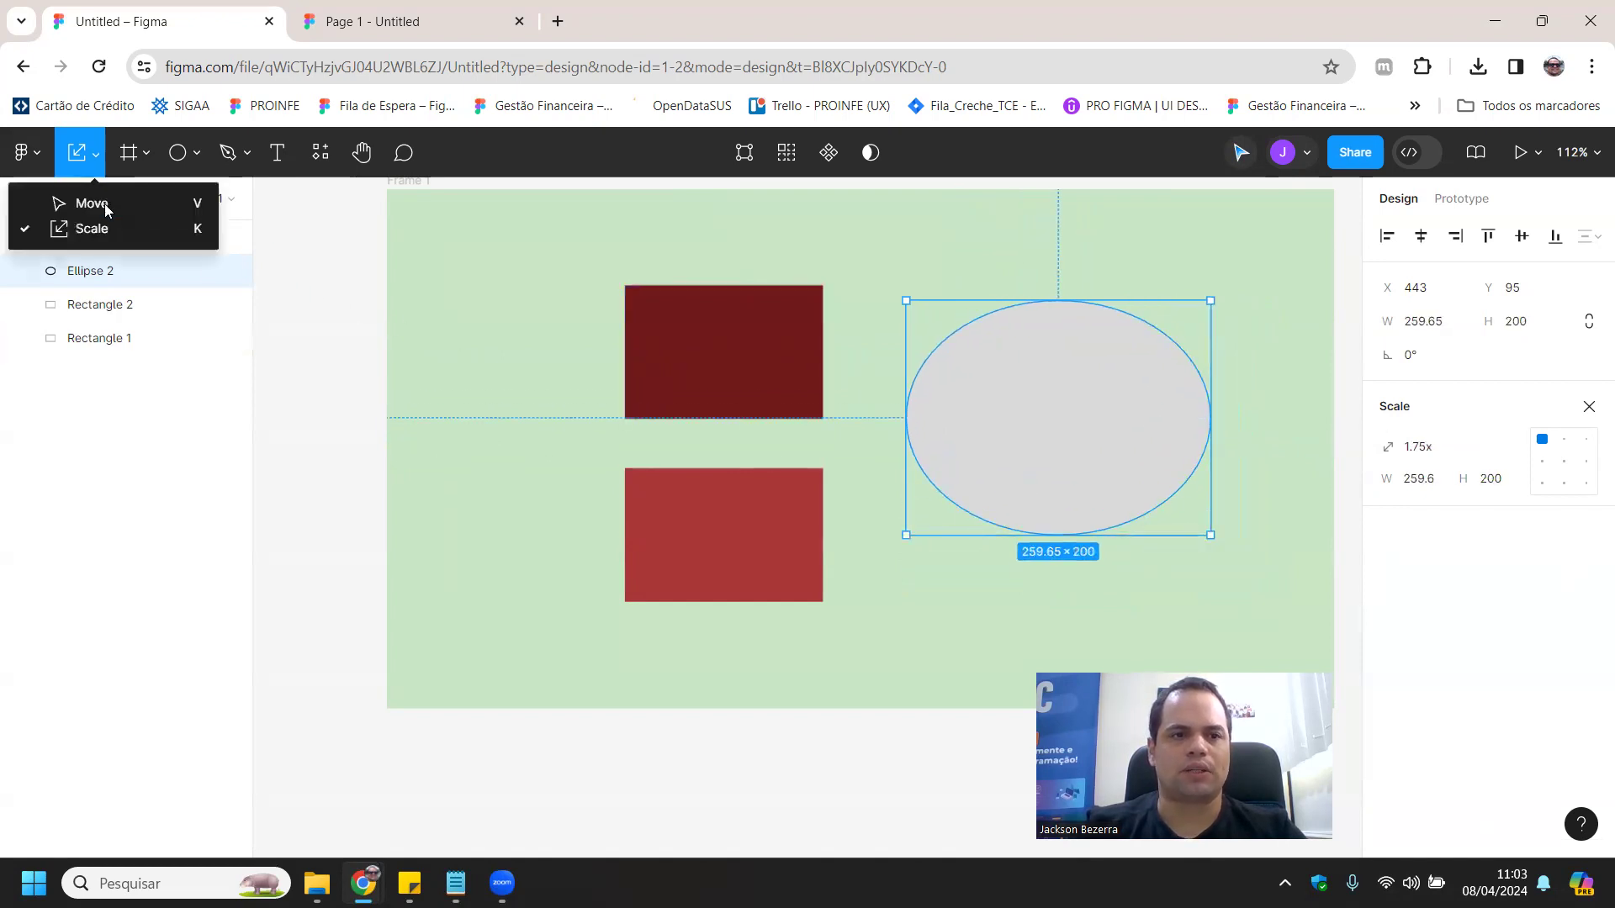
left_click(96, 206)
left_click_drag(1201, 538, 1122, 462)
- Delete the ellipse from the frame
left_click(92, 158)
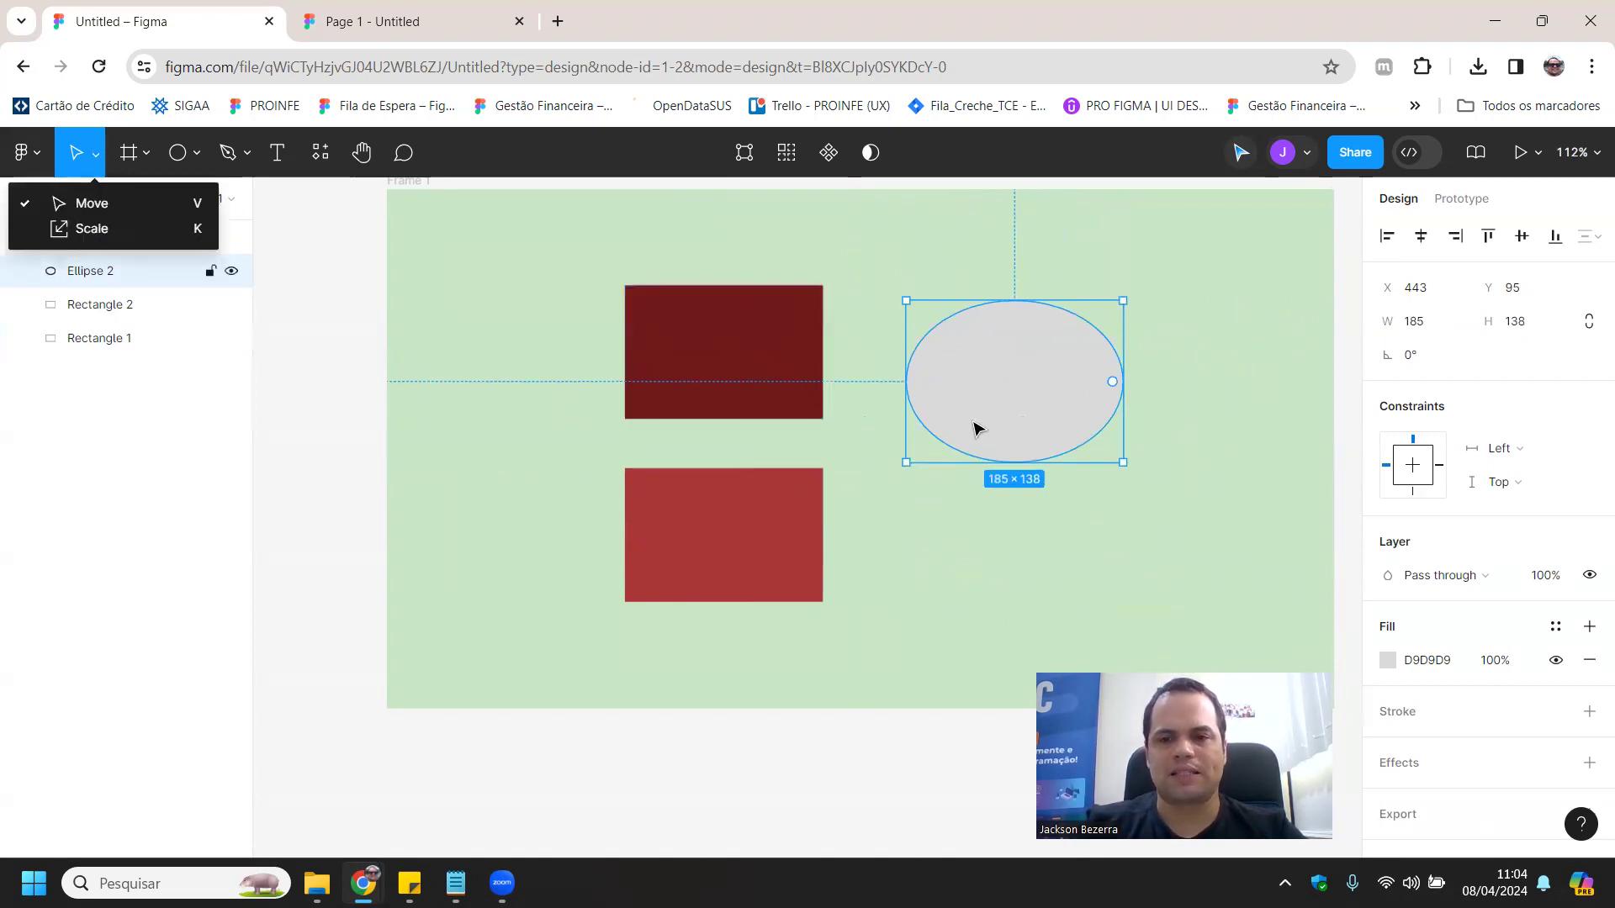
left_click(1011, 410)
key("Delete")
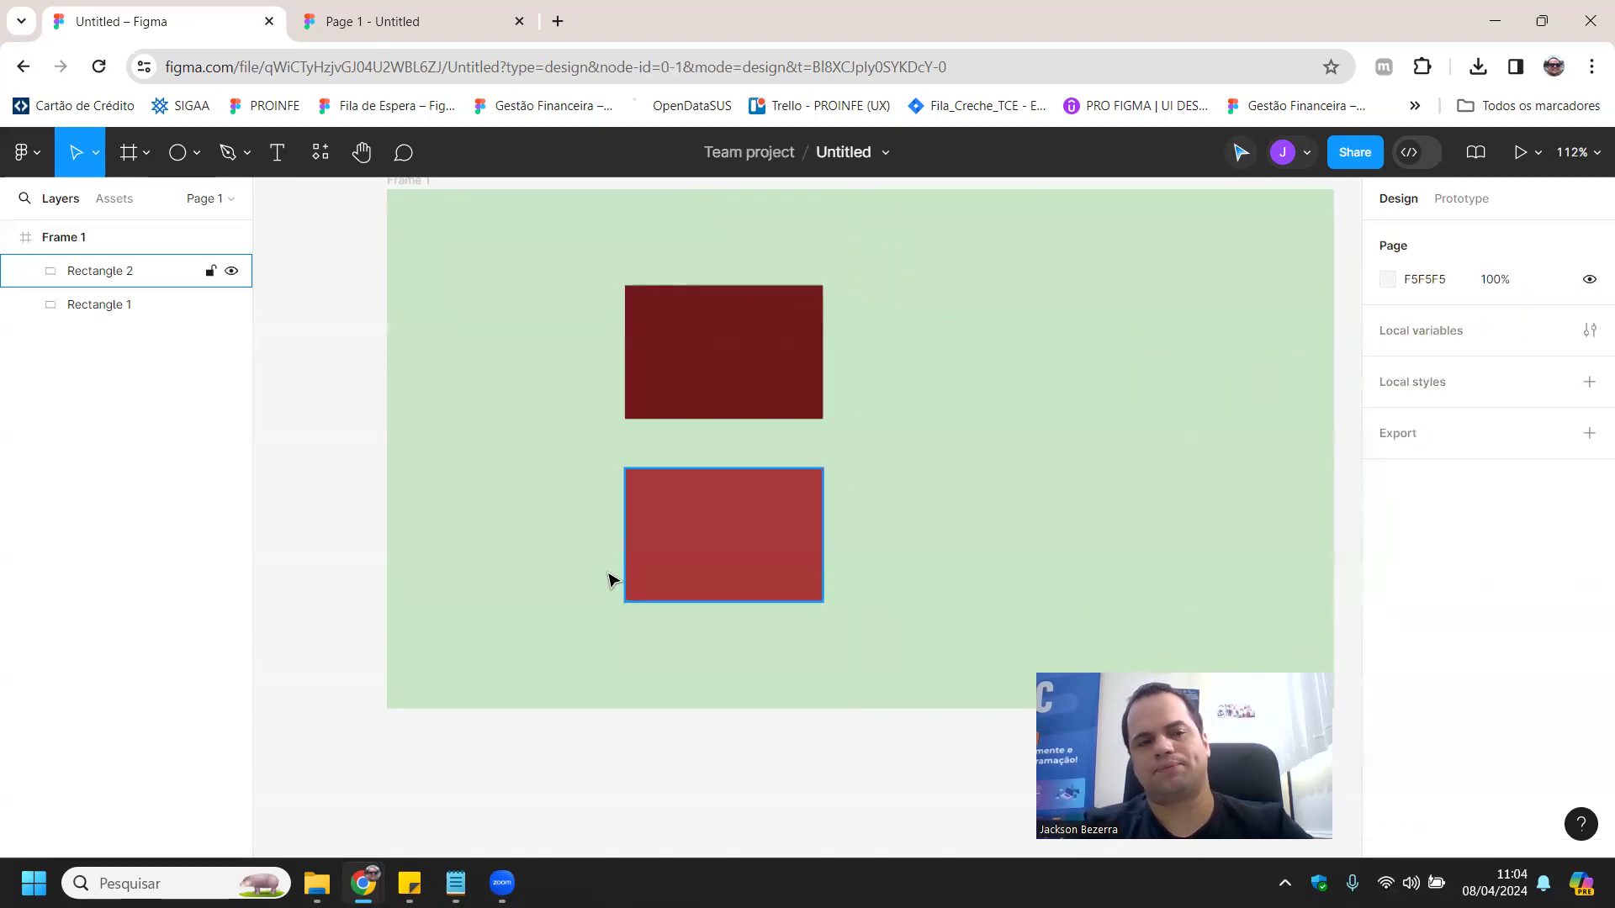
scroll(616, 581, "down", 3)
scroll(666, 609, "down", 1)
scroll(723, 547, "down", 3)
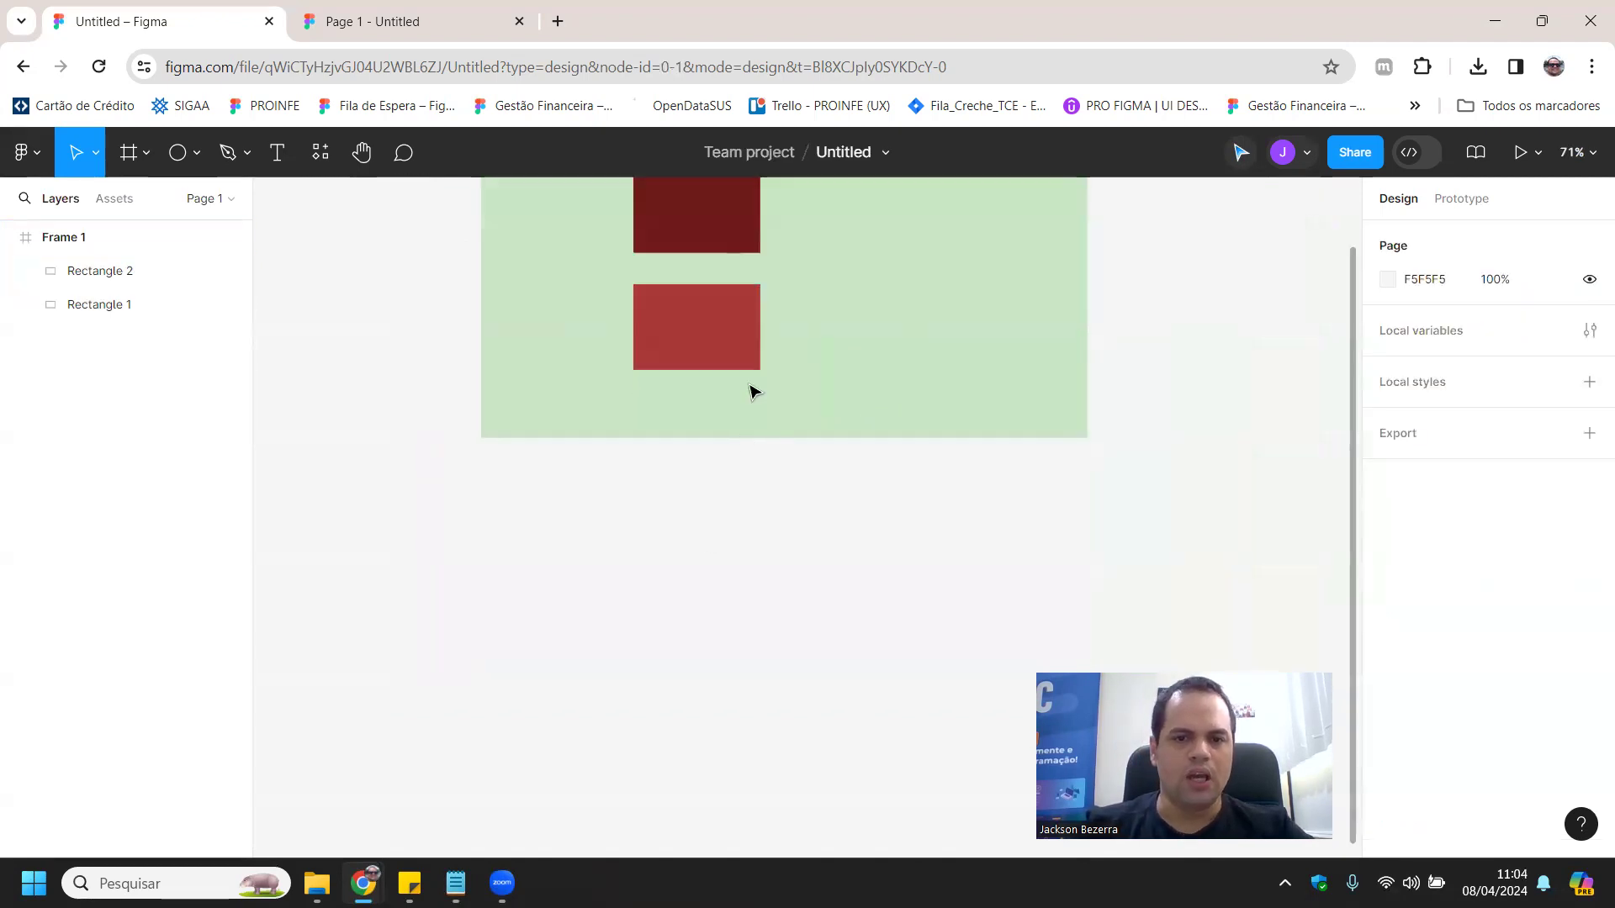
- Move the lighter red rectangle out of Frame 1 to the canvas below, at about X -303, Y 262, and select each layer in turn
left_click(648, 357)
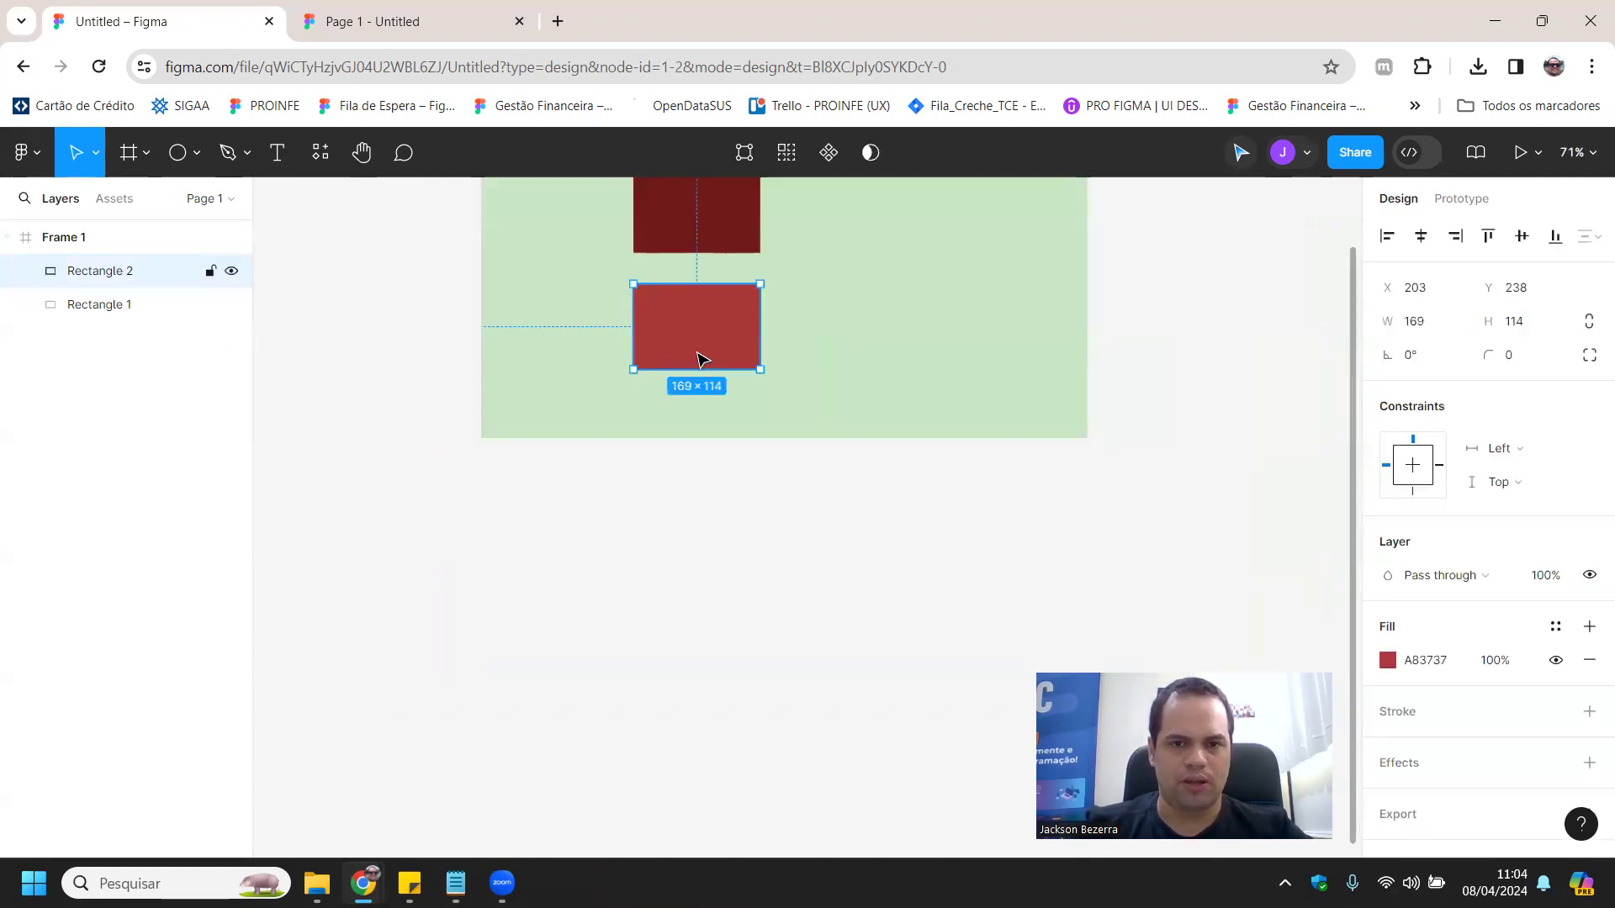
left_click_drag(675, 384, 533, 593)
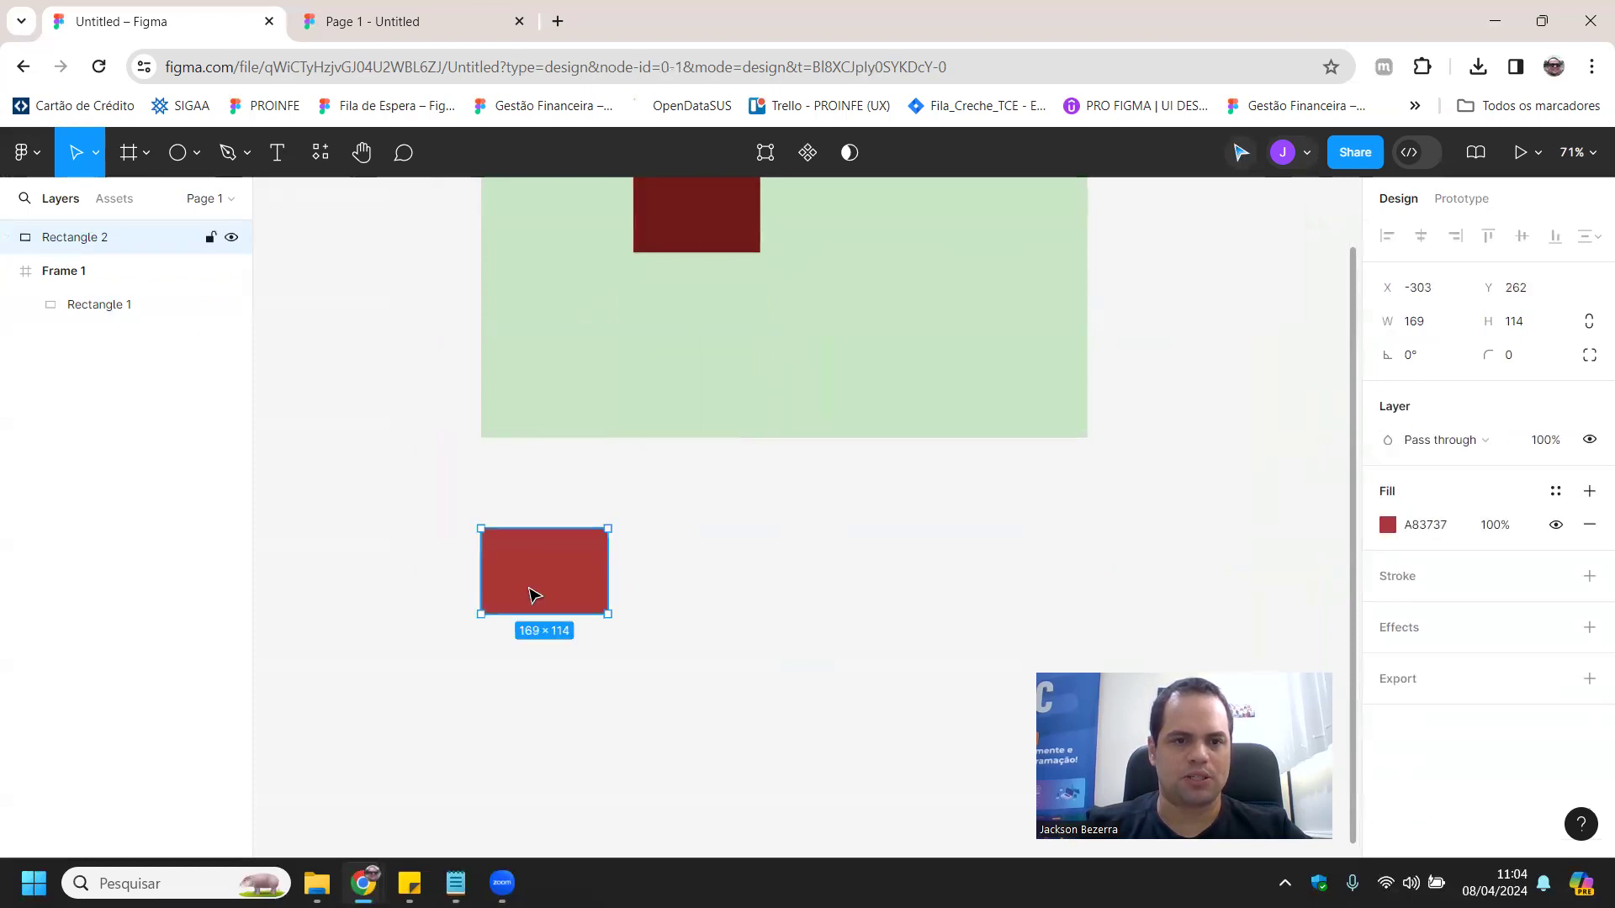
left_click(52, 278)
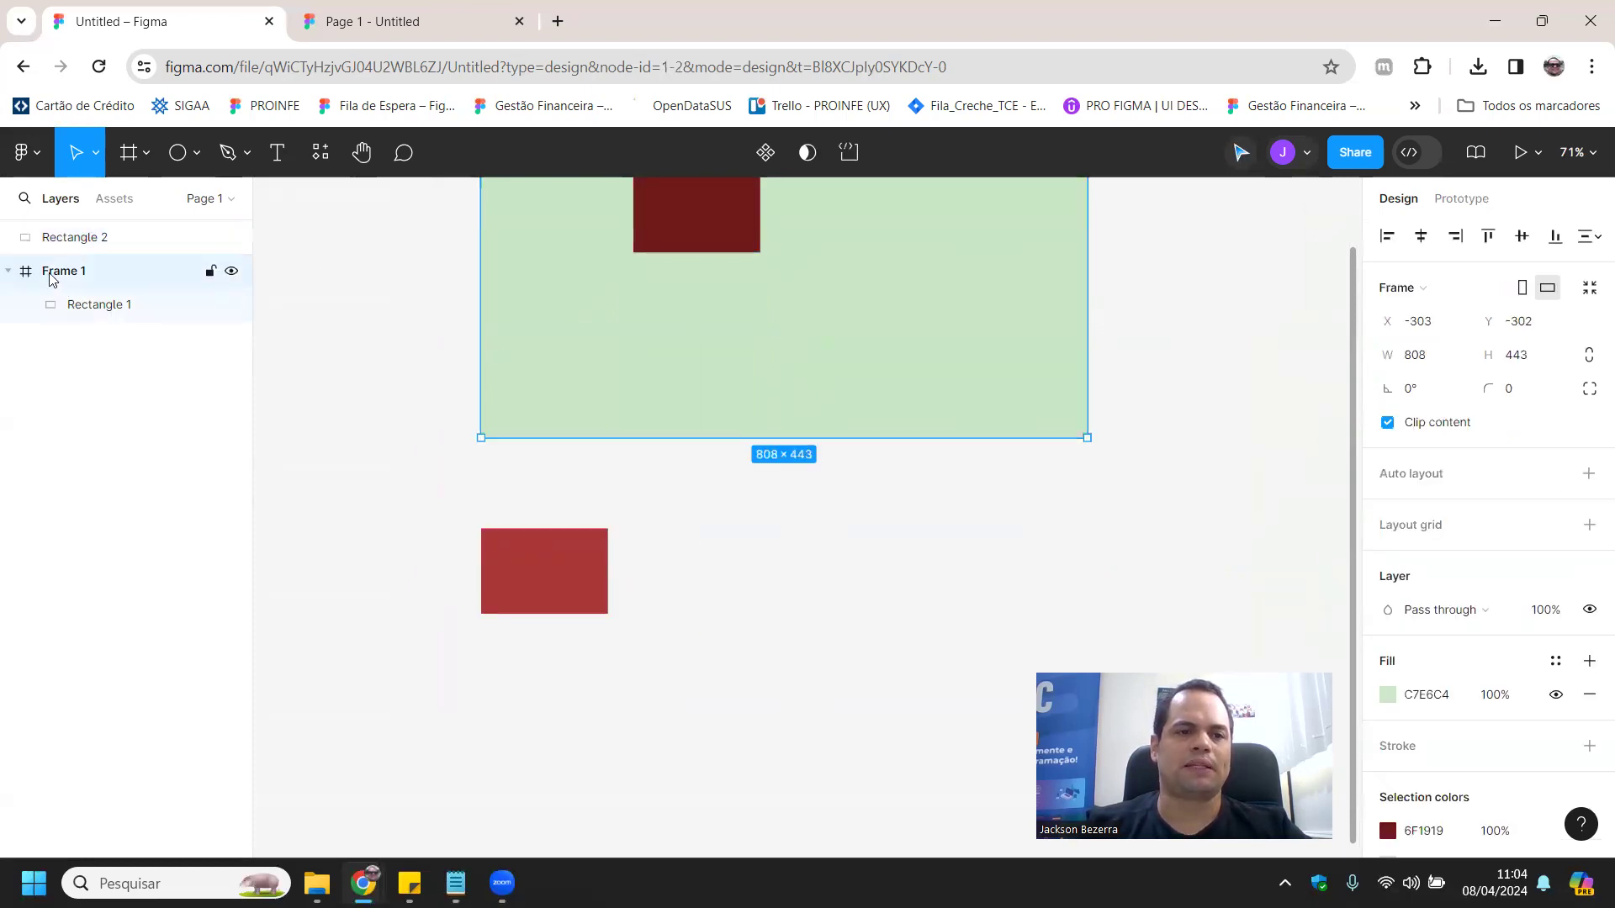
left_click(105, 313)
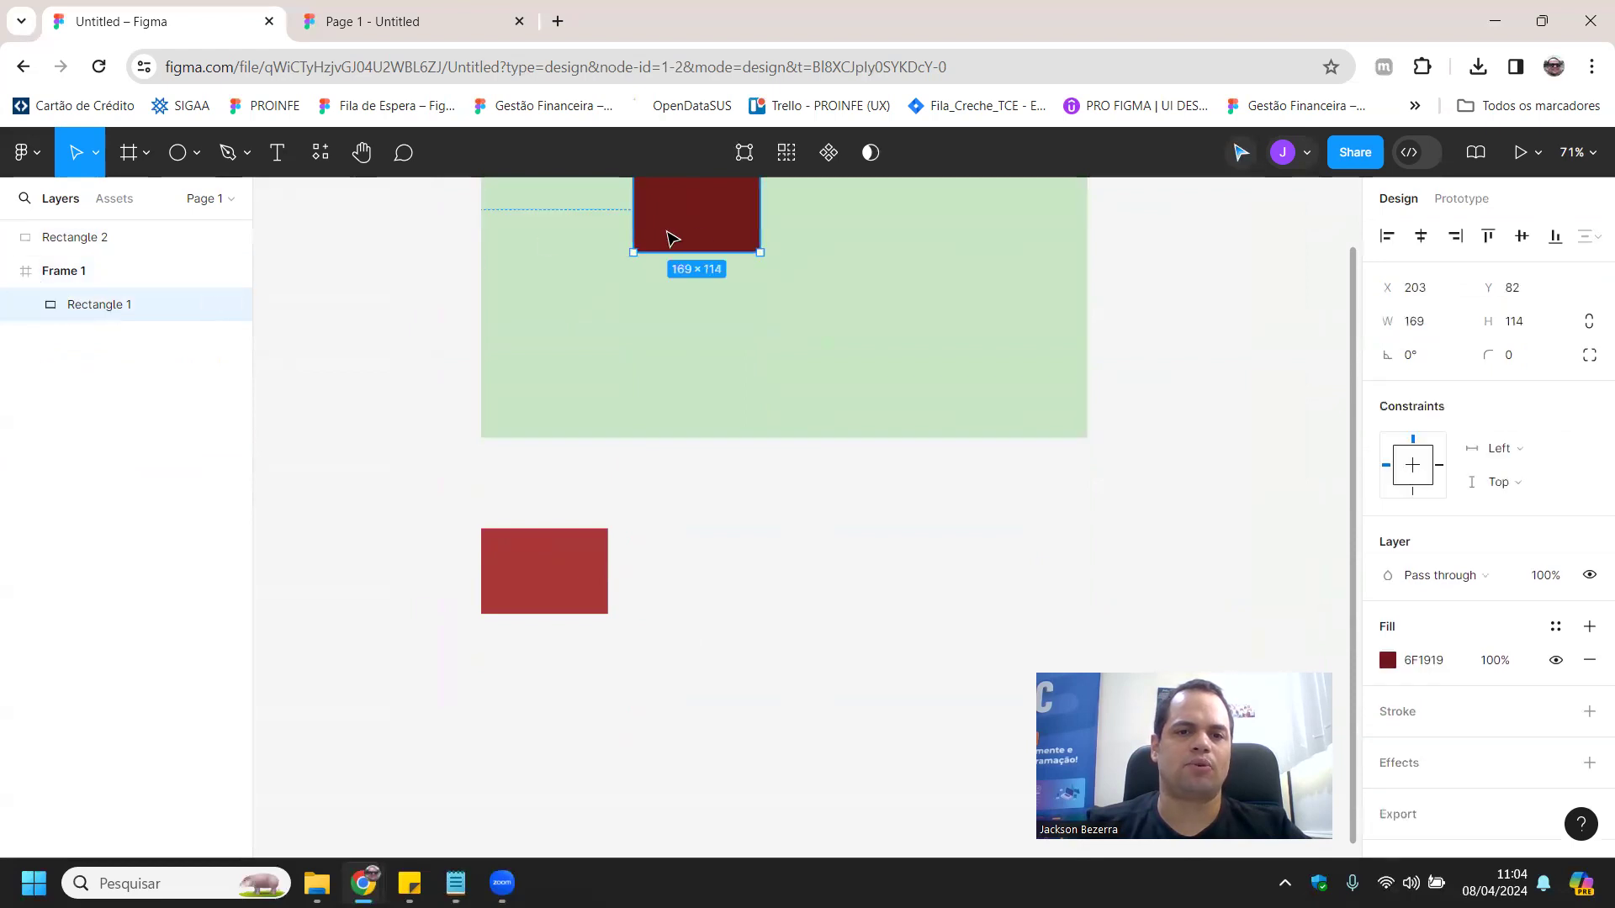
left_click(71, 243)
- Reposition the lighter red rectangle below Frame 1 at about X -303, Y 277
left_click_drag(580, 601, 541, 573)
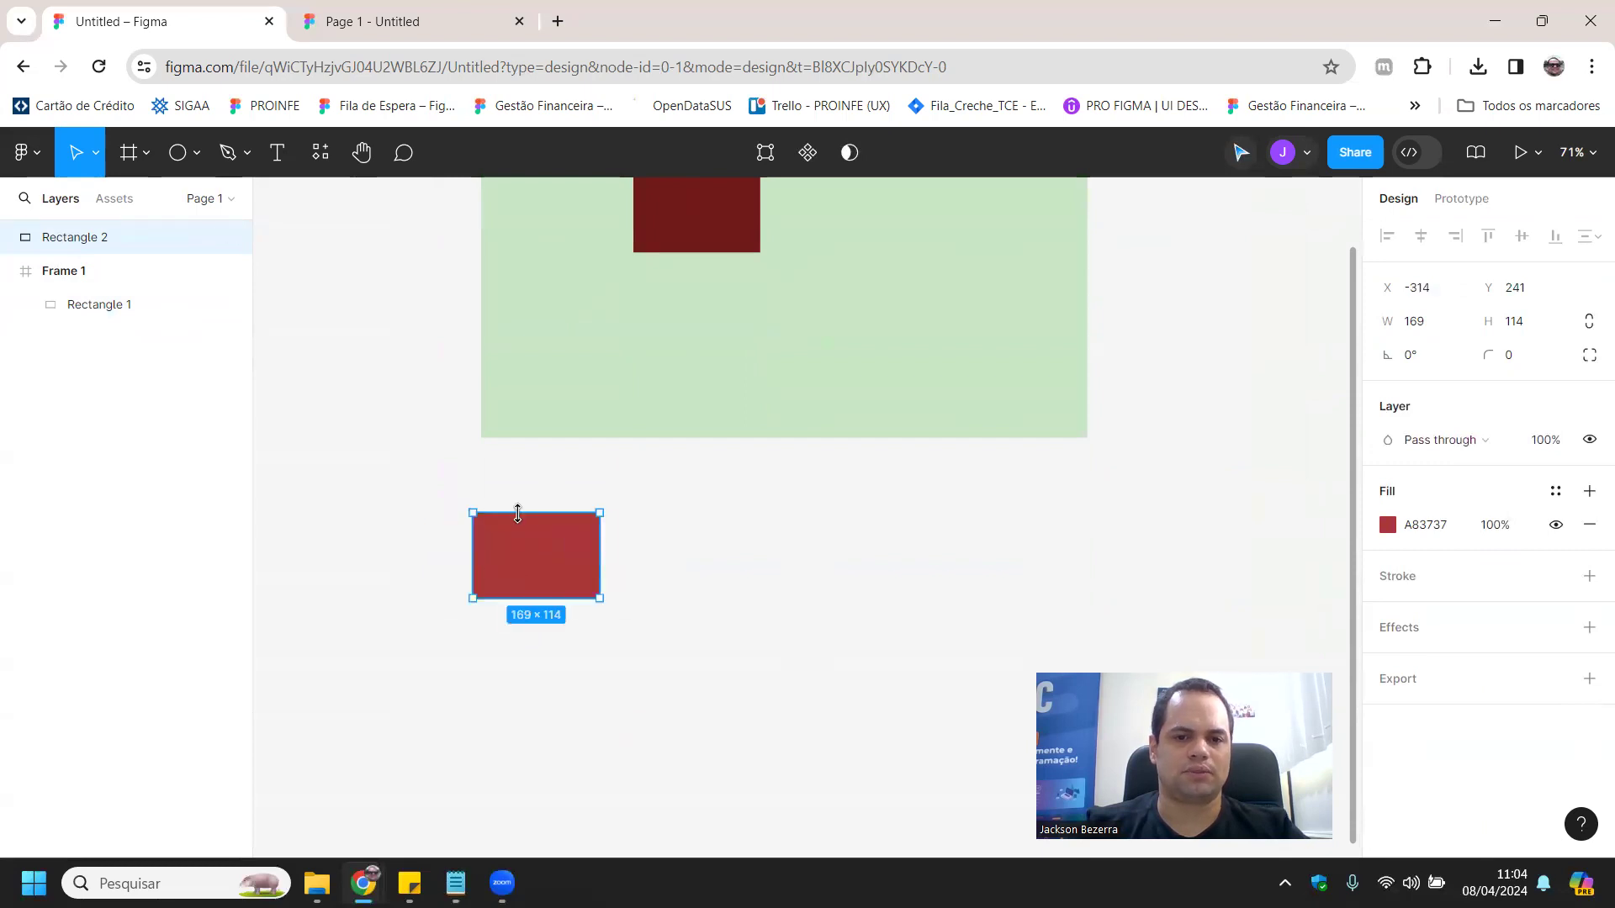
scroll(517, 513, "down", 4)
left_click_drag(513, 550, 518, 566)
left_click(563, 404)
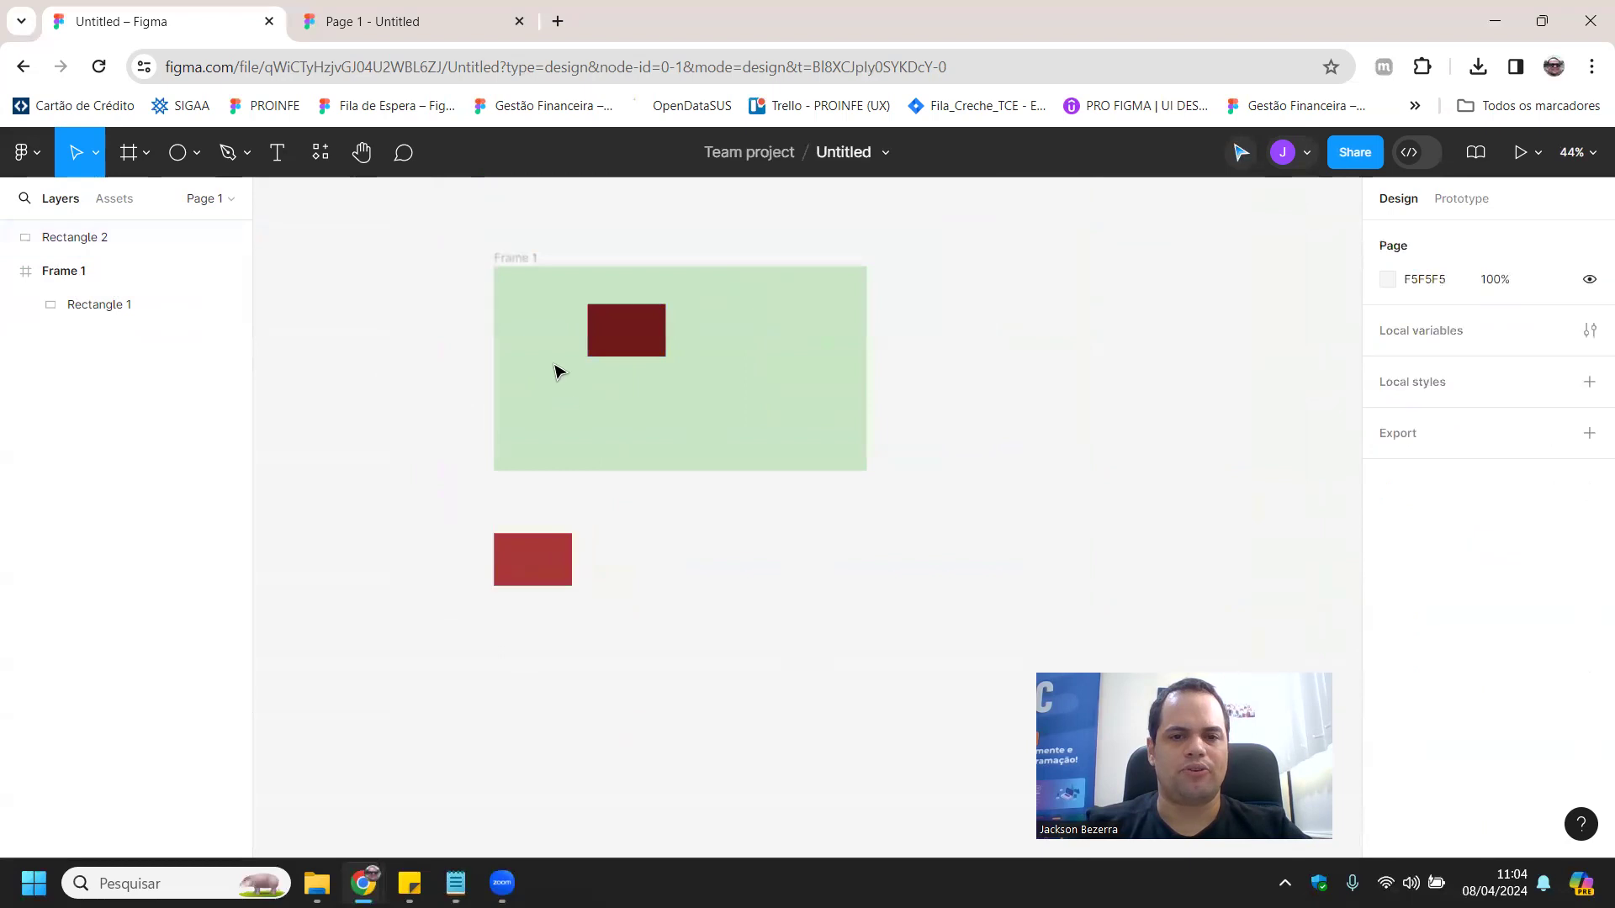
- Check the prototype preview for the rectangle placed outside Frame 1, and return to the design file
left_click(521, 259)
left_click(542, 578)
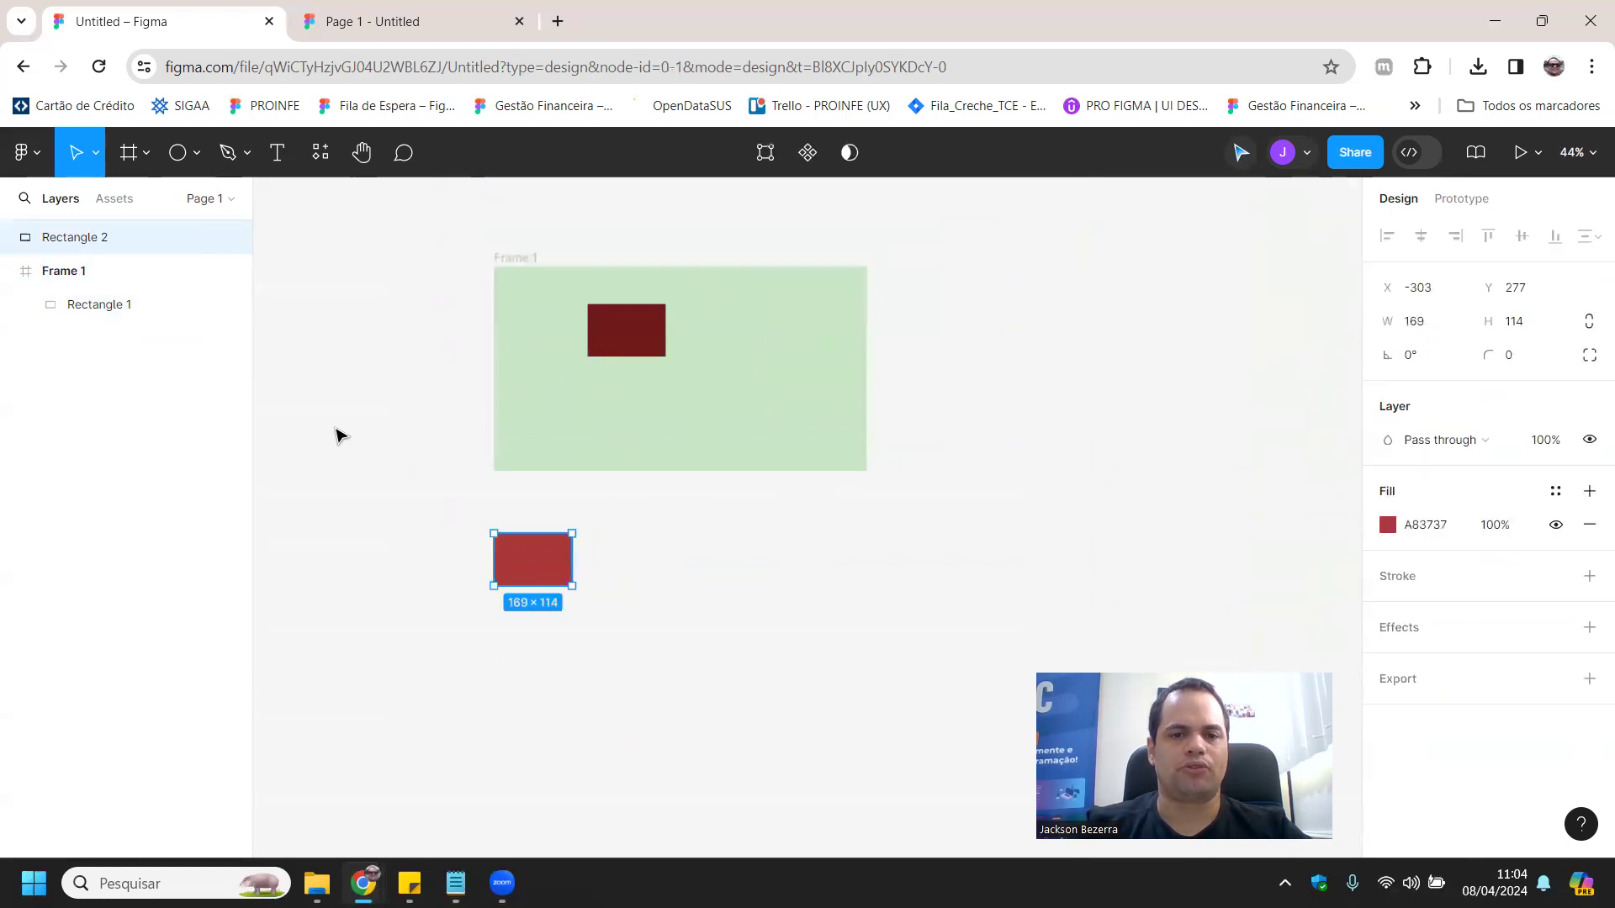
left_click(301, 18)
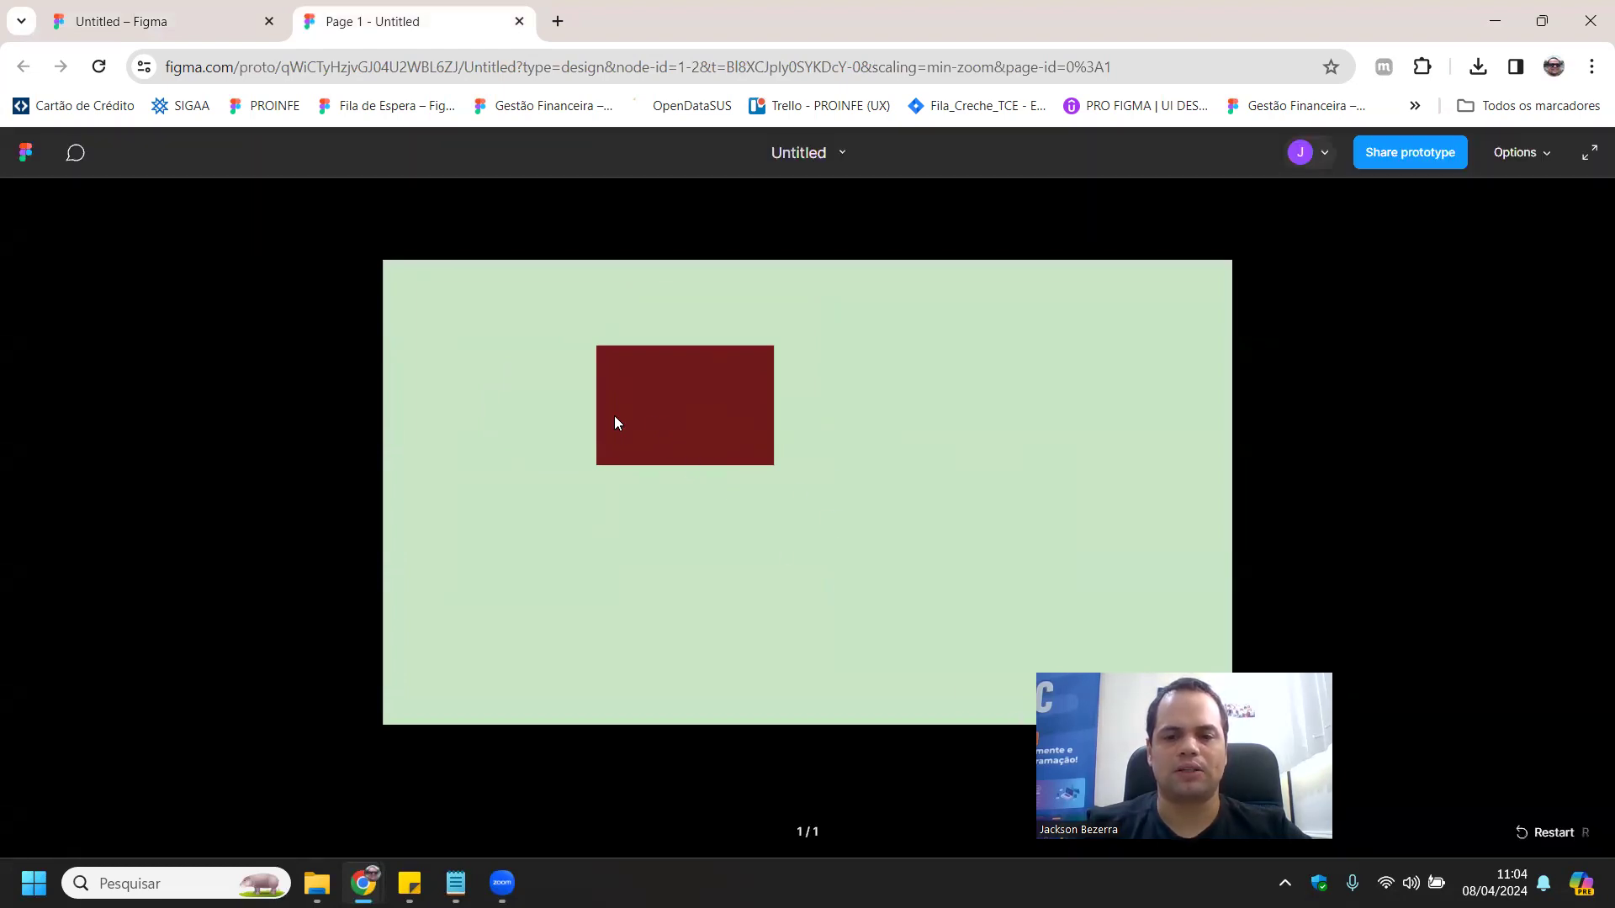
key("ctrl+1")
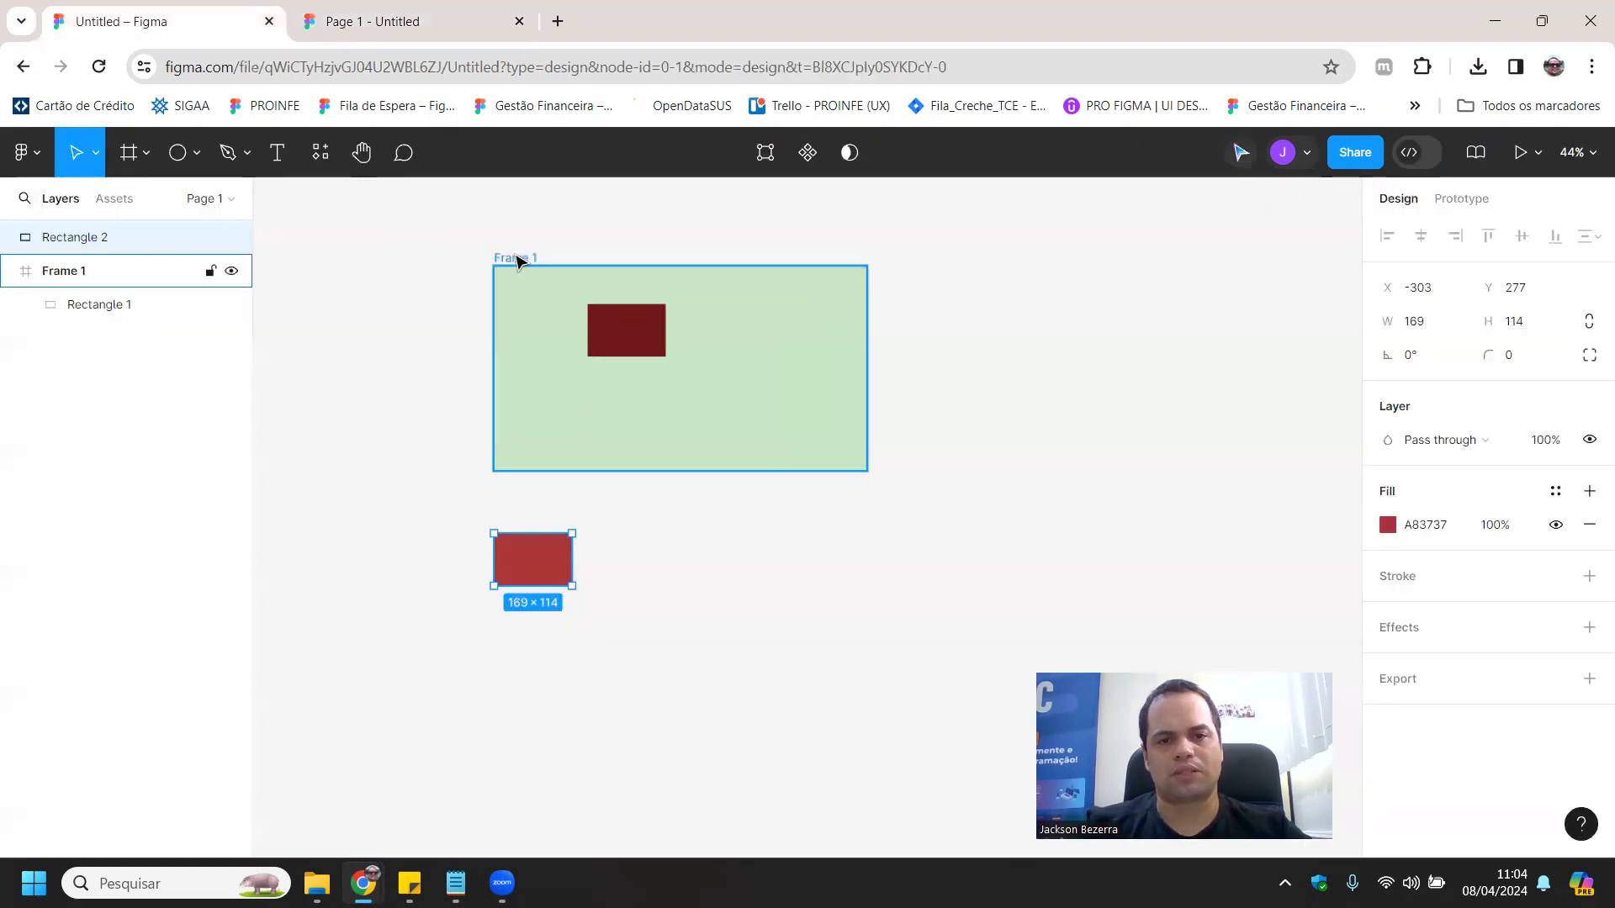
left_click(515, 260)
left_click_drag(480, 256, 822, 321)
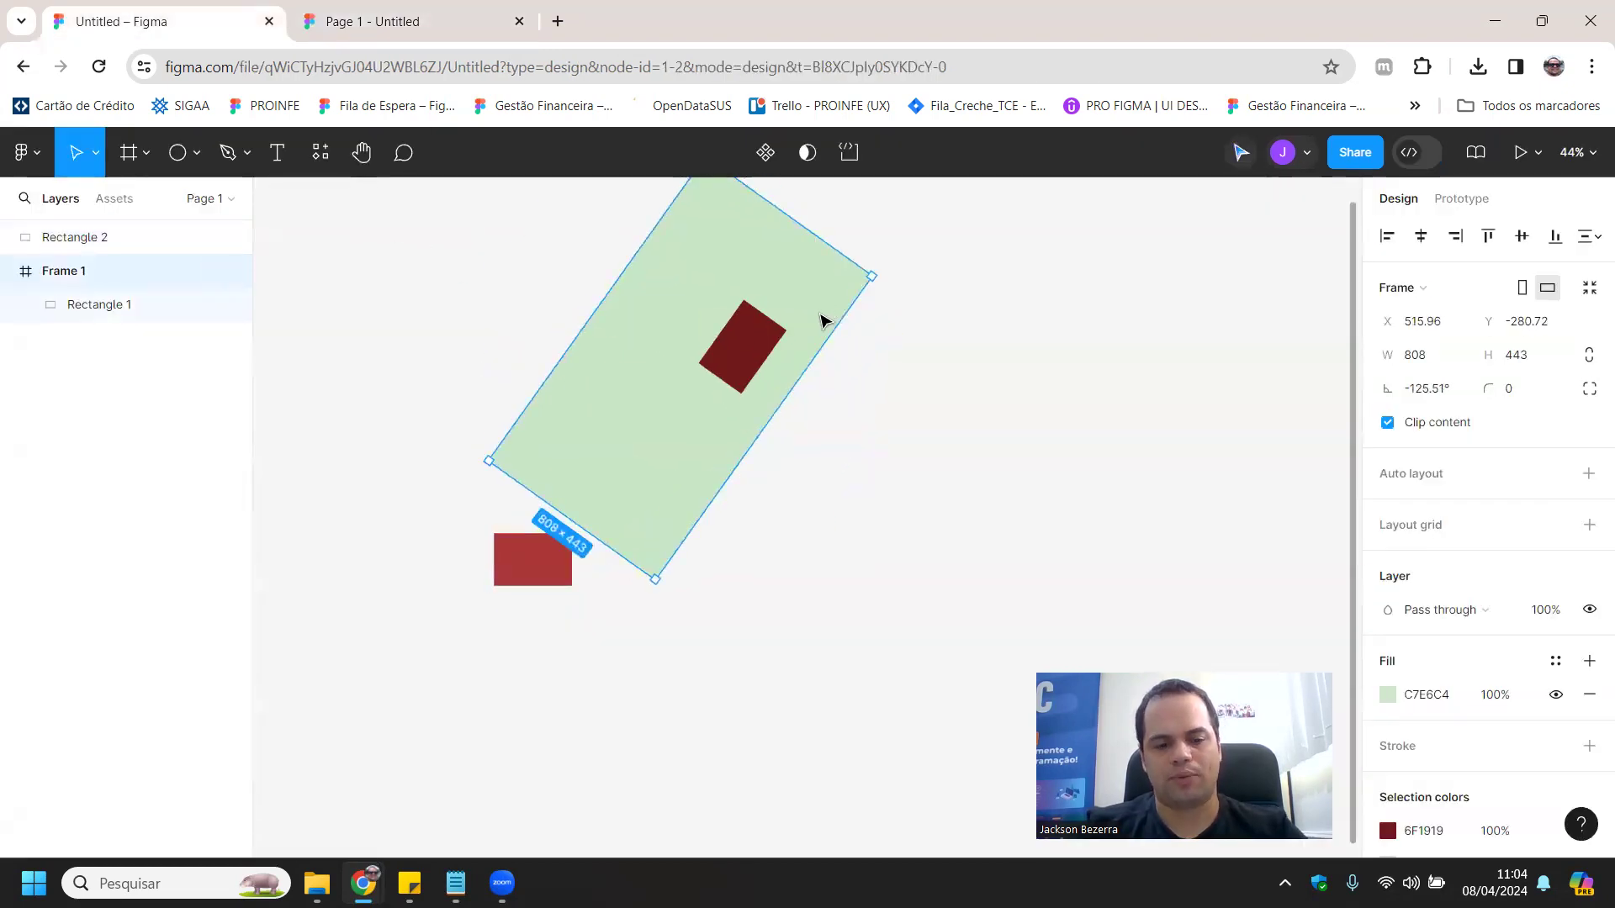
key("ctrl+z")
left_click(1065, 406)
- Move the lighter red rectangle back into Frame 1 at about X 353, Y 294, and check it in the prototype preview
left_click(566, 557)
left_click_drag(535, 572, 699, 435)
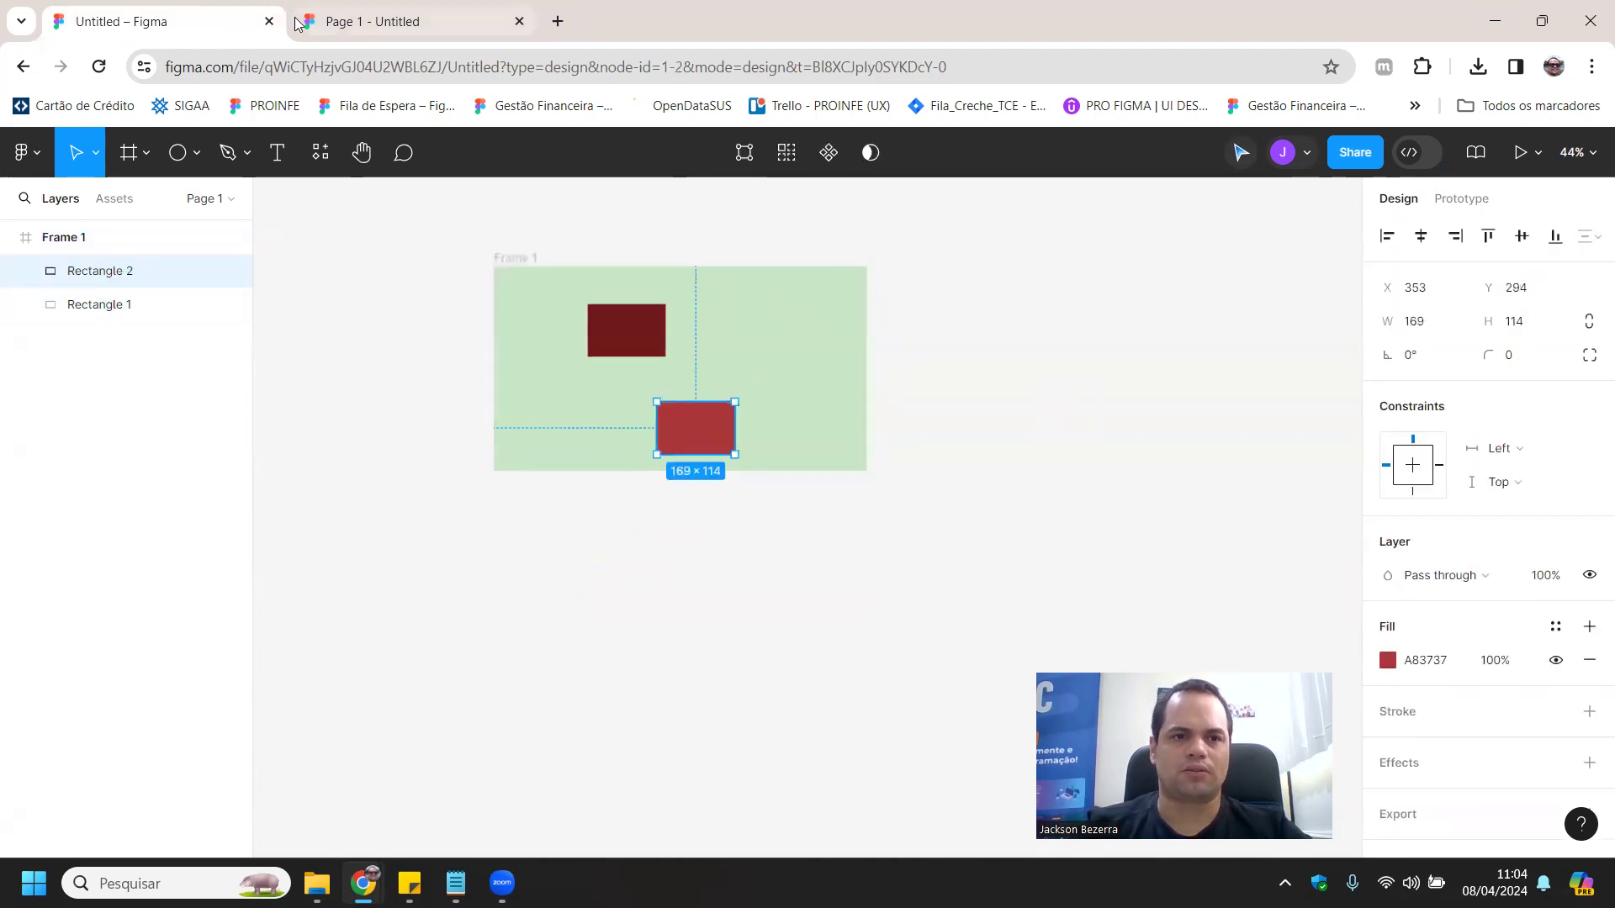
left_click(378, 21)
left_click(181, 21)
- Move the lighter red rectangle out of Frame 1 again and place it beside the frame at about X 654, Y -280
left_click_drag(698, 457, 536, 608)
left_click(511, 259)
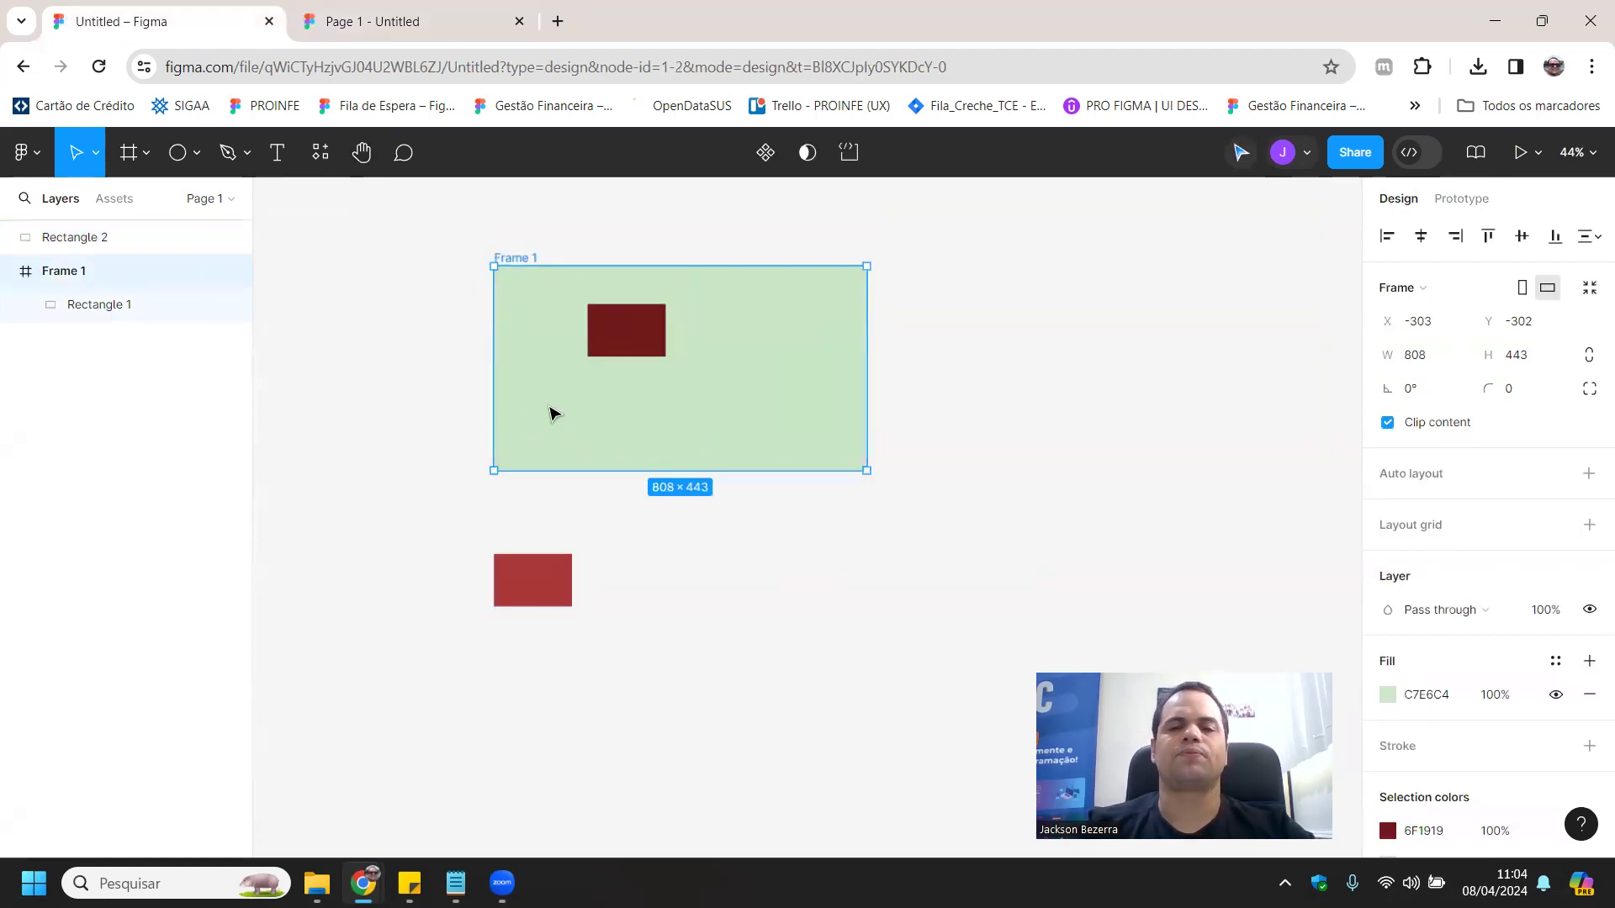
left_click_drag(517, 585, 538, 616)
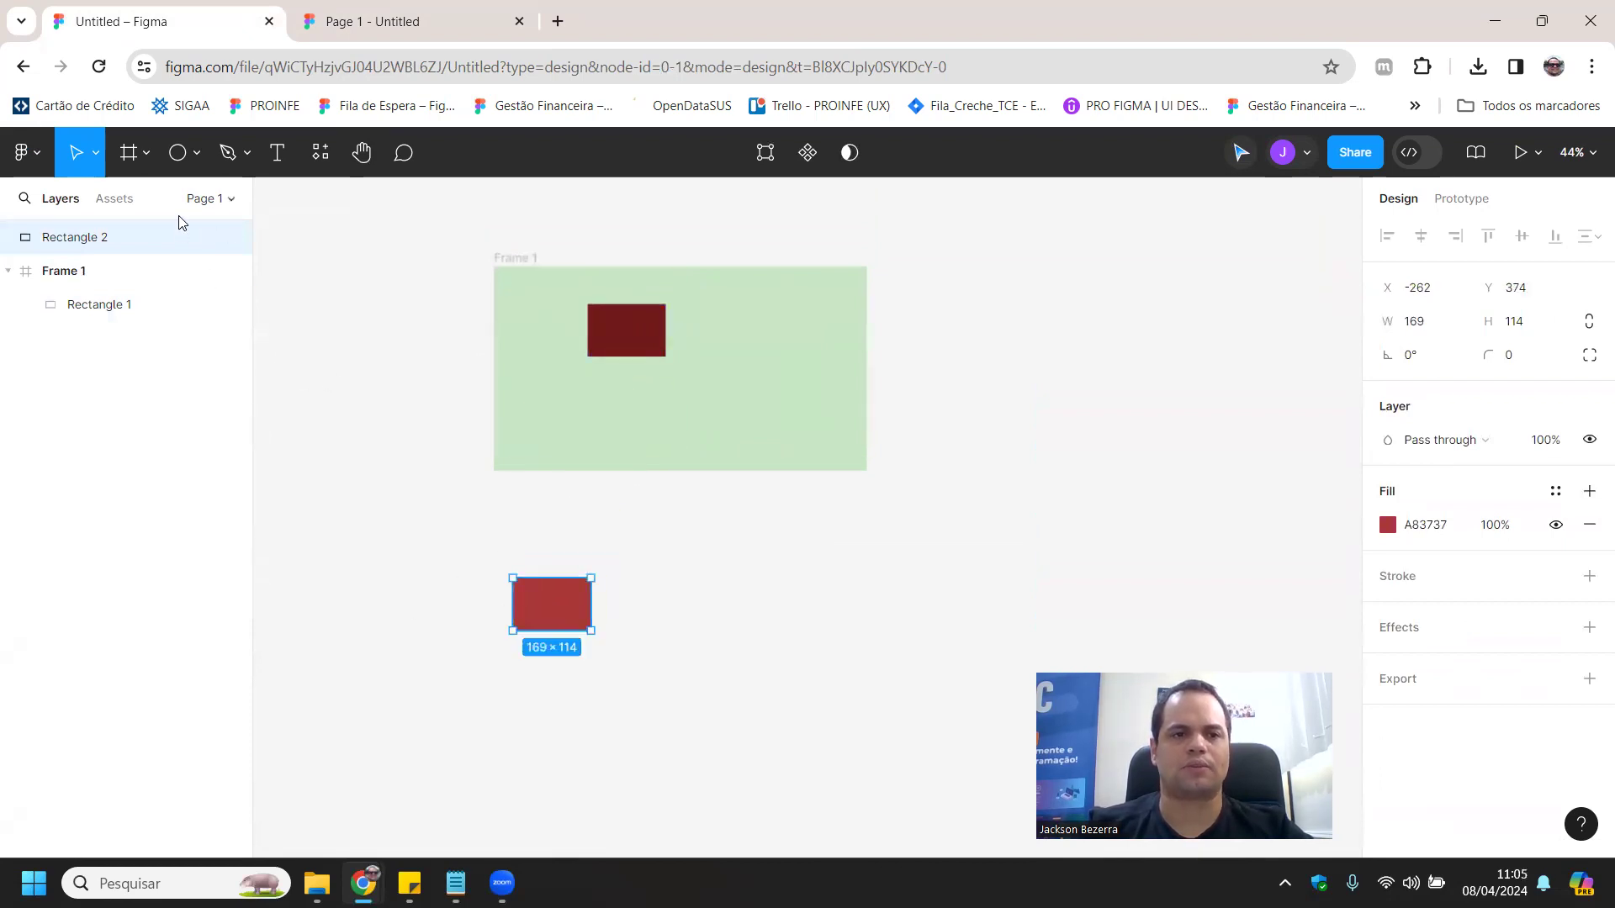
left_click_drag(553, 629, 973, 324)
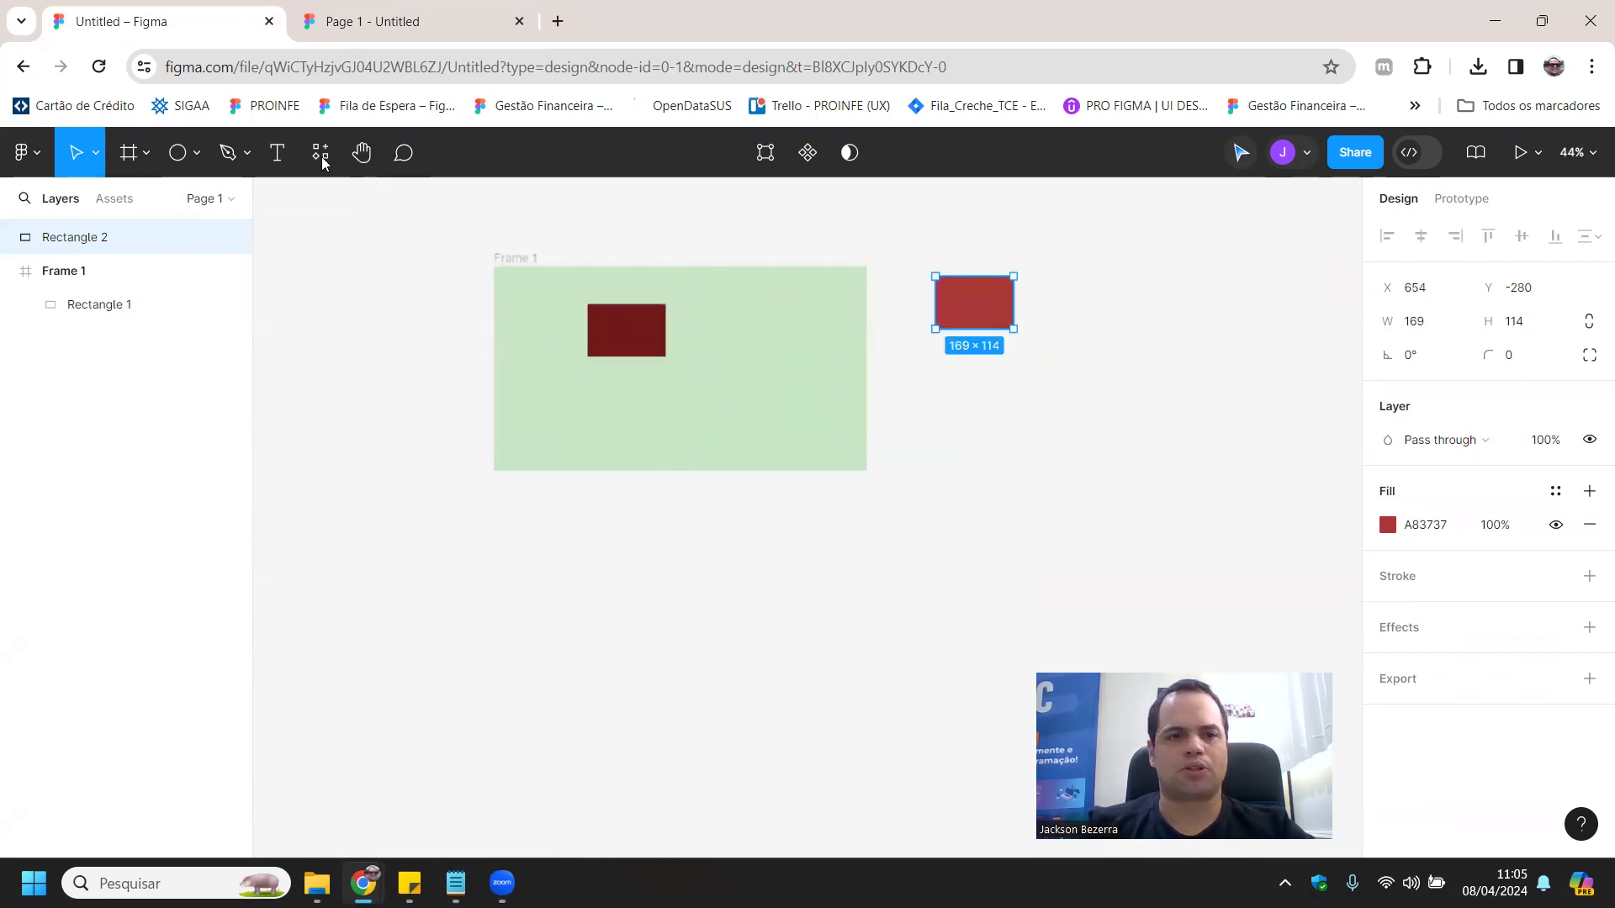
- View the available shape tools without choosing one, and reposition the lighter red rectangle beside Frame 1 at about X 791, Y -282
left_click(196, 153)
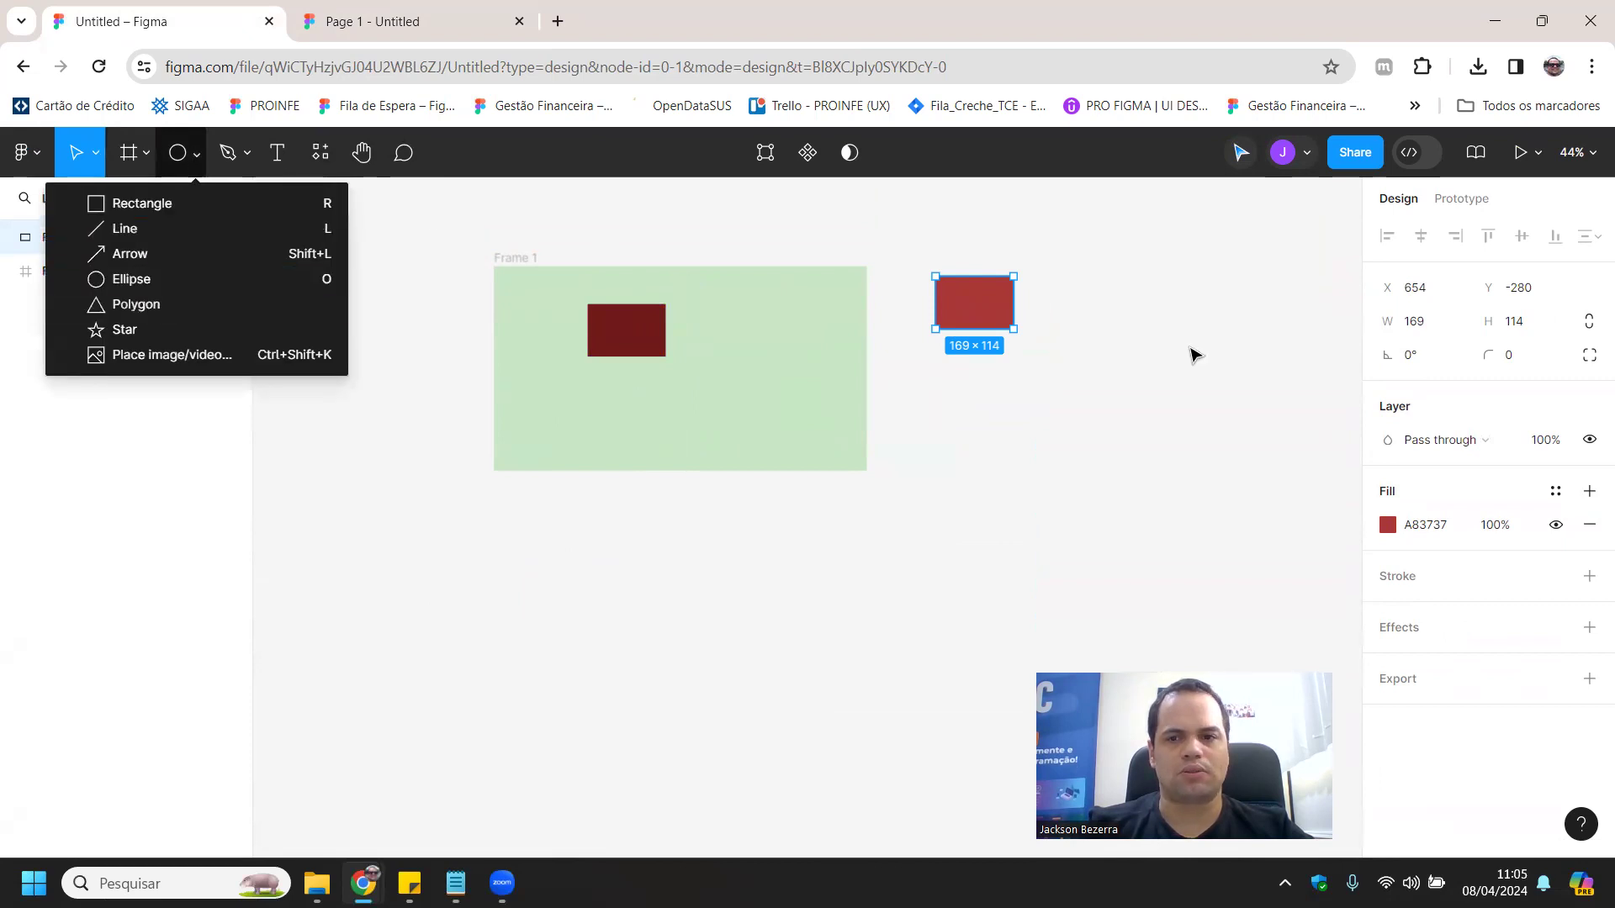
left_click(1253, 396)
left_click_drag(971, 314, 1144, 313)
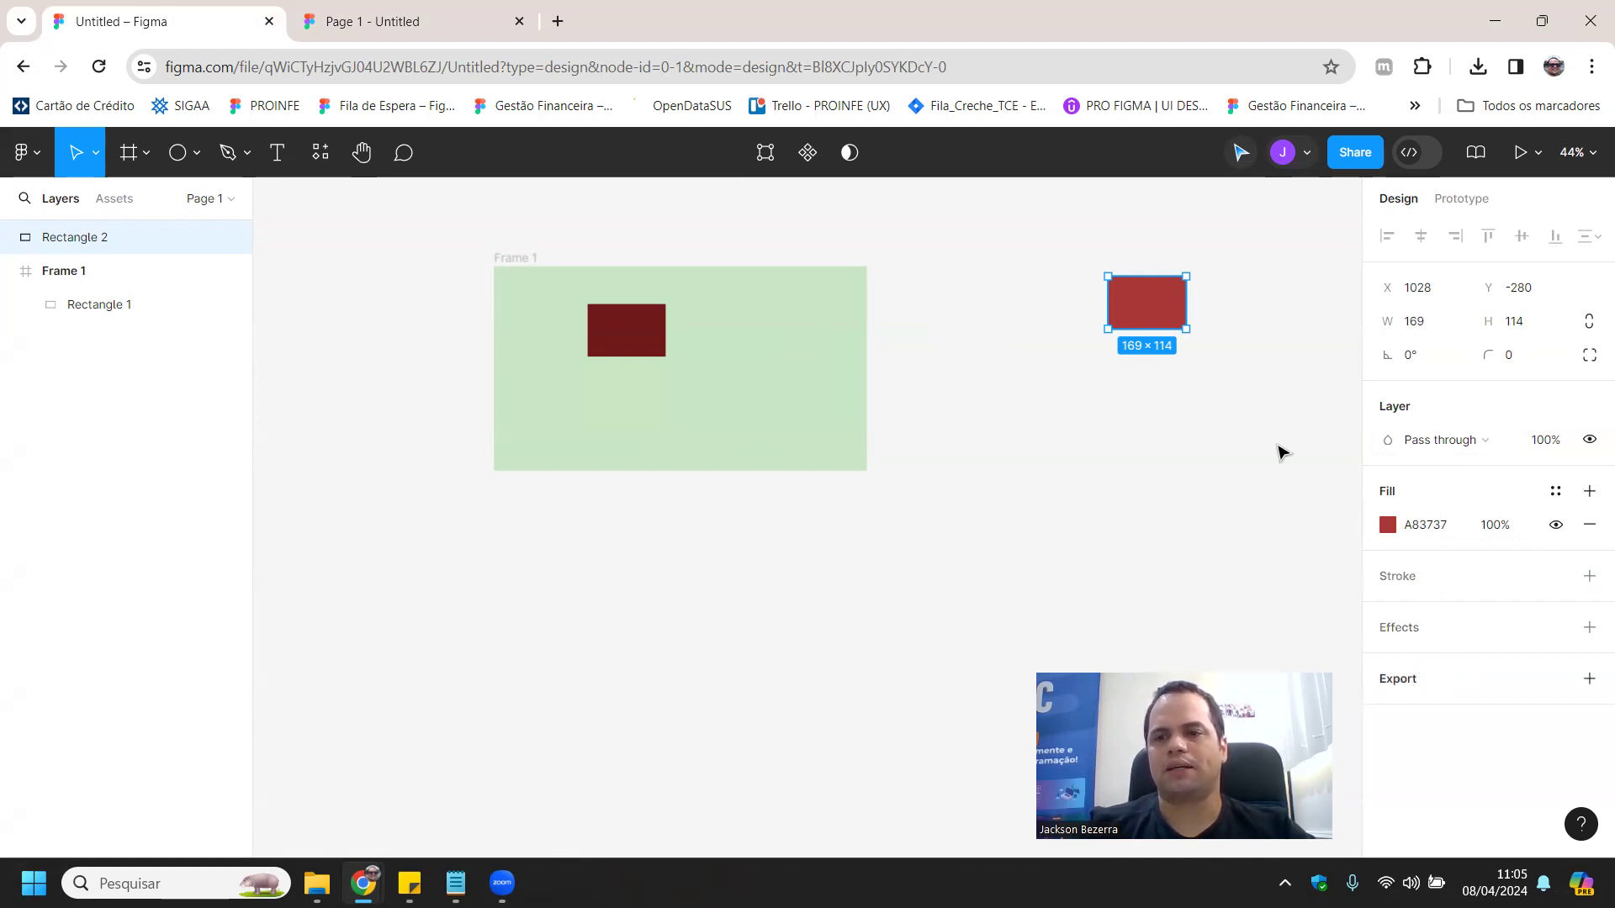
left_click_drag(1155, 317, 1046, 316)
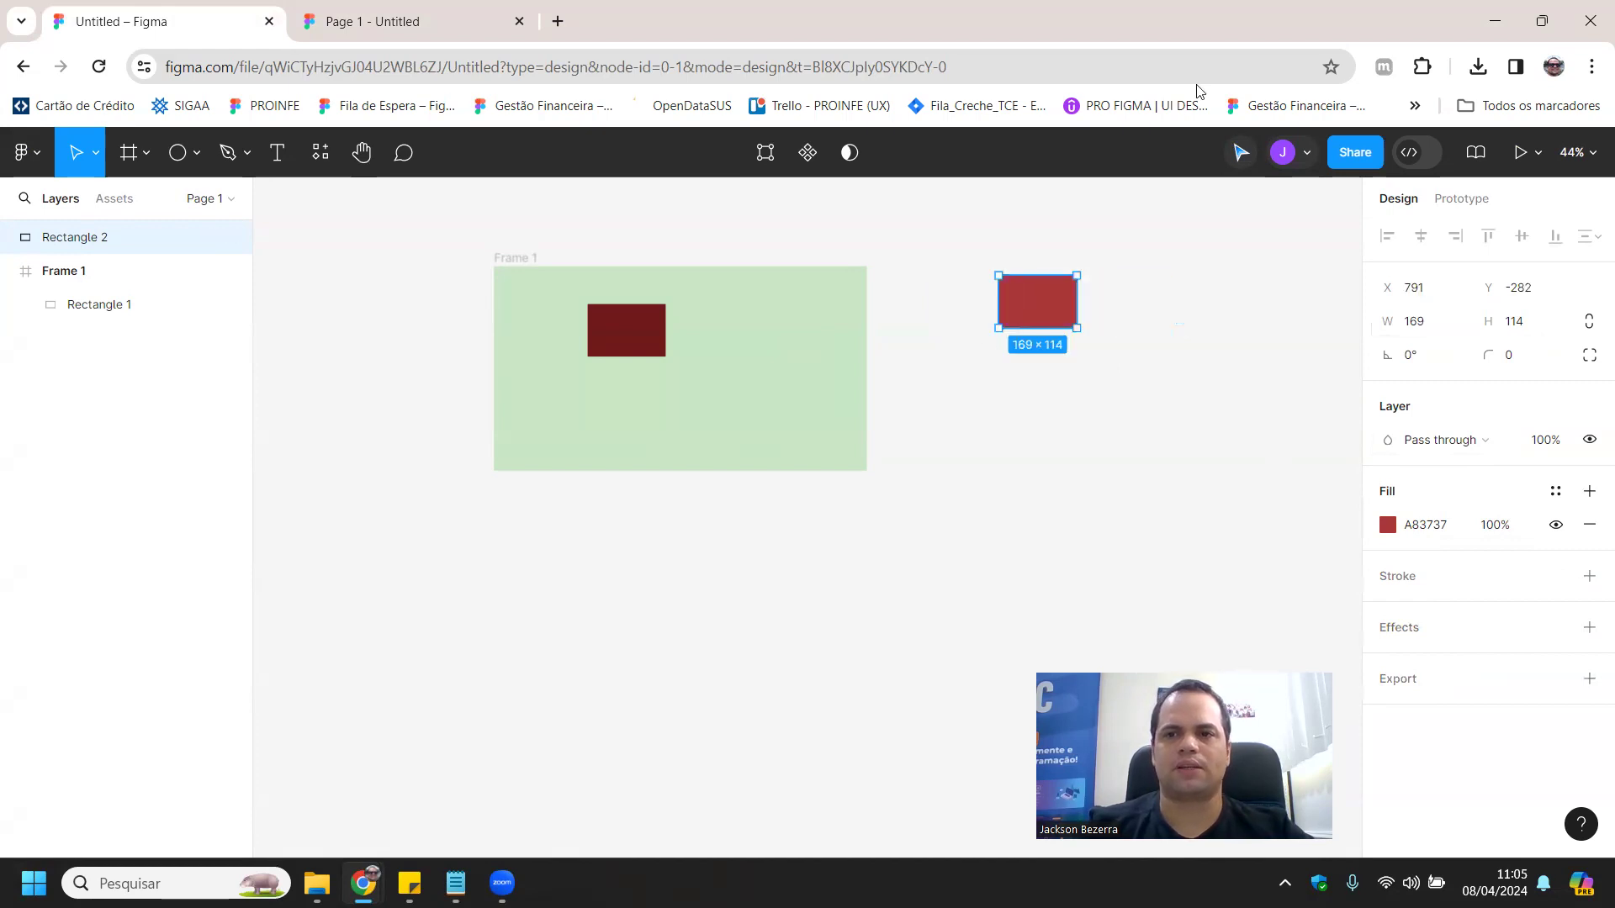